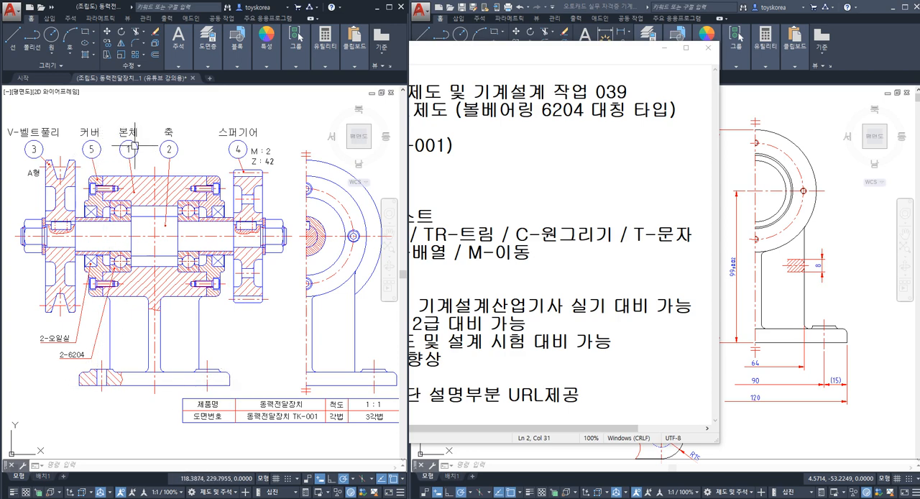
Step: Bring the body part drawing in front of the notes window and look over its dimensioned views
{"action": "left_click", "coordinate": [737, 171]}
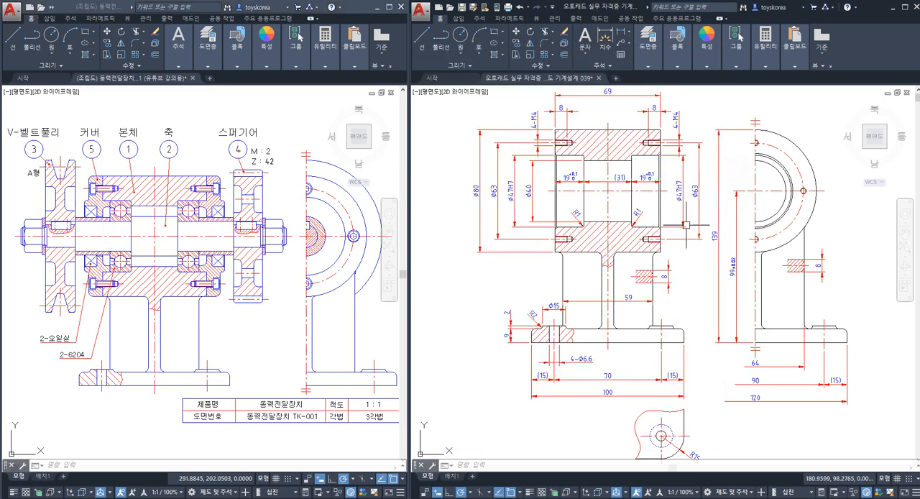
{"action": "mouse_move", "coordinate": [686, 225]}
{"action": "middle_mouse_down"}
{"action": "mouse_move", "coordinate": [646, 228]}
{"action": "mouse_move", "coordinate": [643, 238]}
{"action": "middle_mouse_up"}
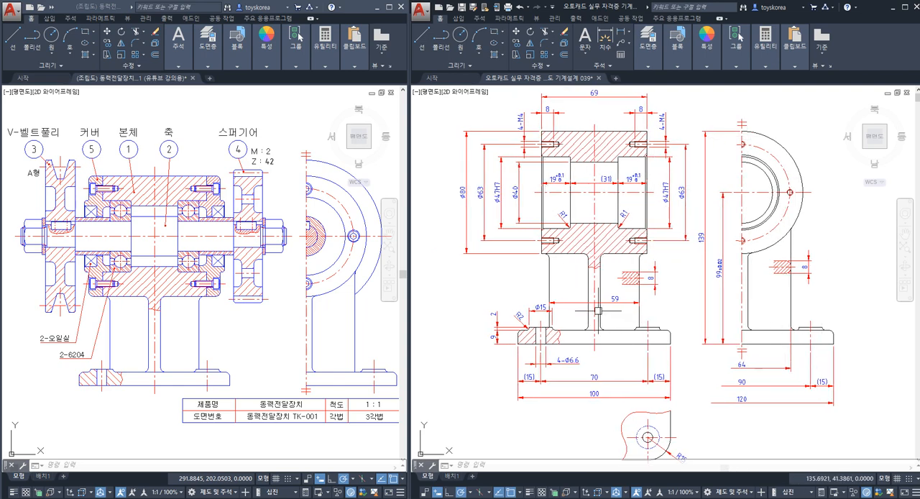
{"action": "middle_click_drag", "start_coordinate": [597, 310], "coordinate": [620, 317]}
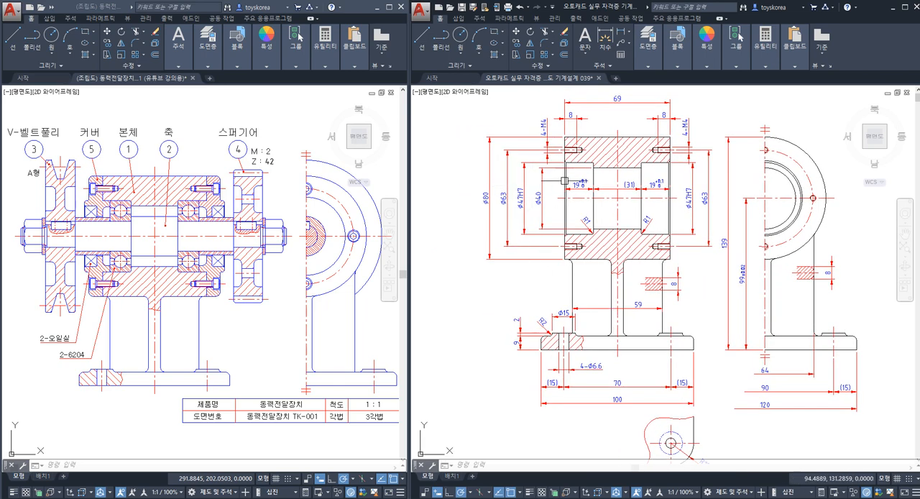
{"action": "mouse_move", "coordinate": [565, 260]}
{"action": "middle_mouse_down"}
{"action": "mouse_move", "coordinate": [539, 206]}
{"action": "mouse_move", "coordinate": [516, 238]}
{"action": "mouse_move", "coordinate": [559, 258]}
{"action": "mouse_move", "coordinate": [543, 259]}
{"action": "middle_mouse_up"}
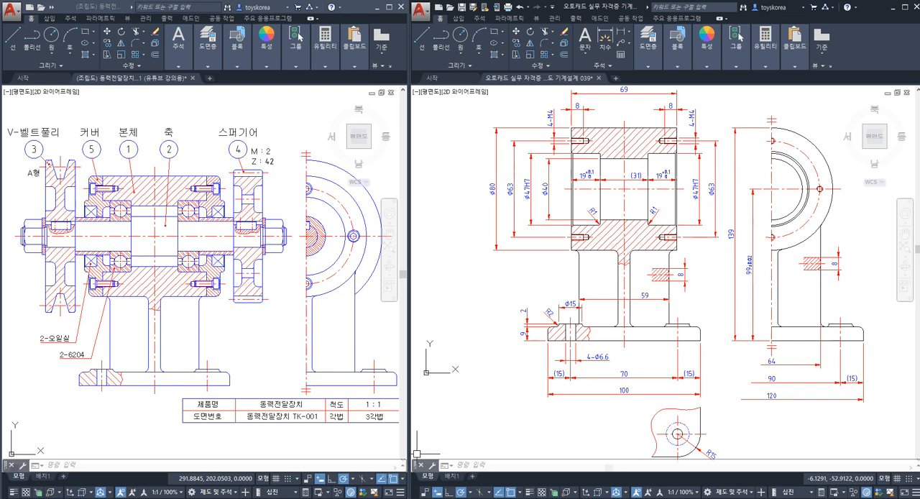
Step: Review the work notes, highlighting the surface roughness topic and the AutoCAD command shortcut list, and minimize the notes window
{"action": "left_click", "coordinate": [359, 498]}
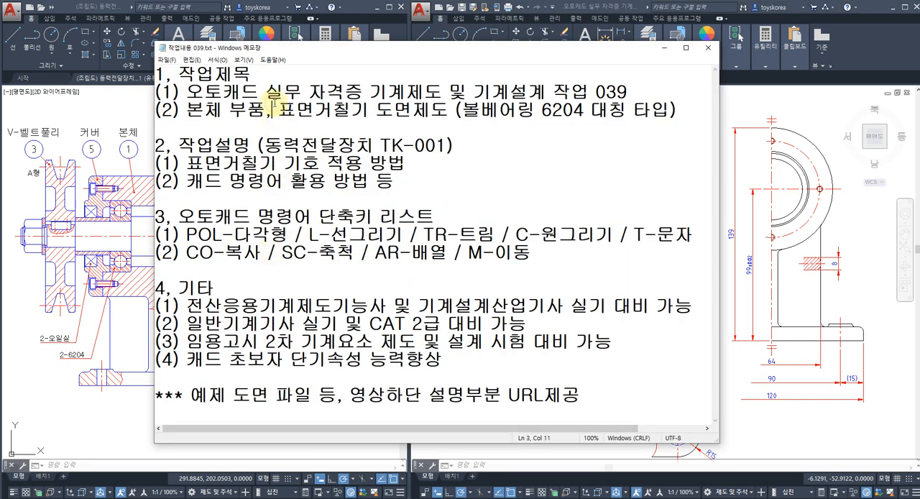
{"action": "left_click_drag", "start_coordinate": [274, 106], "coordinate": [369, 106]}
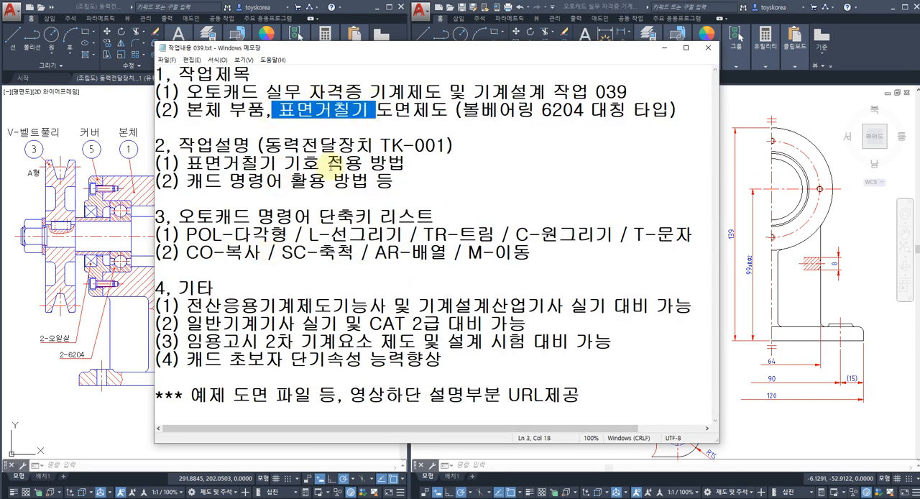
{"action": "left_click", "coordinate": [322, 165]}
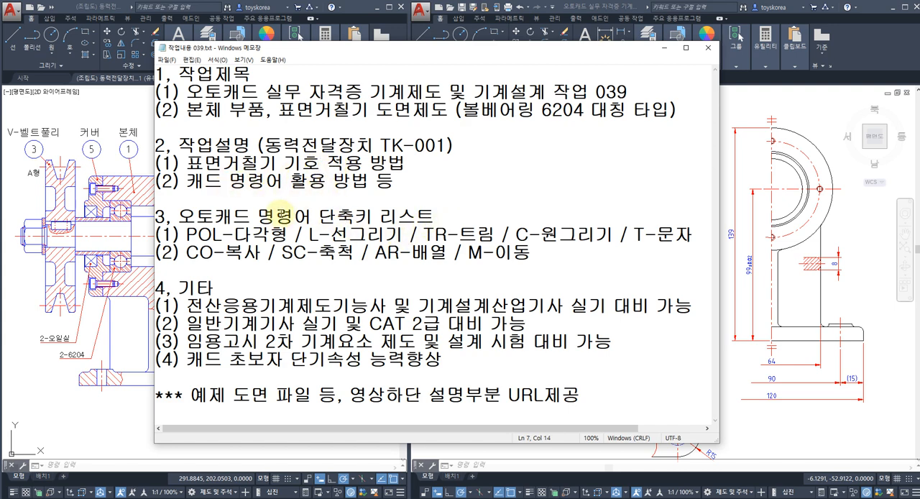
{"action": "left_click_drag", "start_coordinate": [259, 214], "coordinate": [573, 254]}
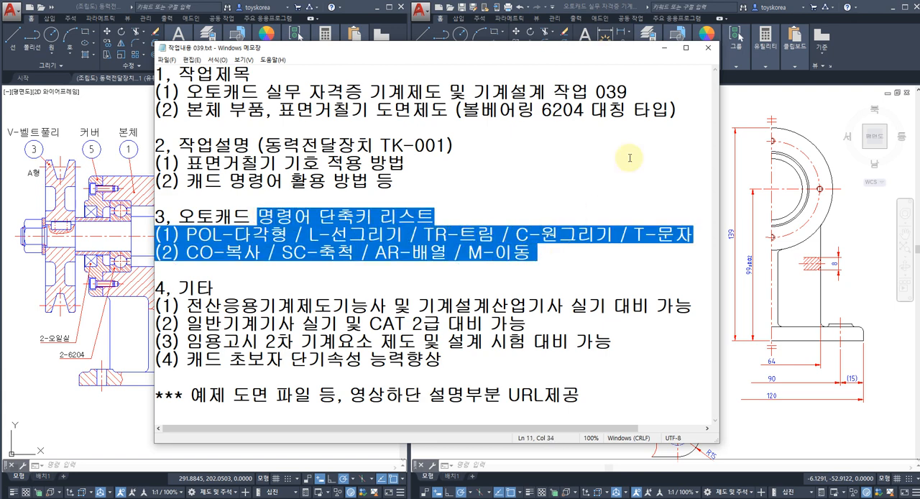
{"action": "left_click", "coordinate": [665, 47]}
Step: Compare the body part drawing with the body, covers and bearings in the assembly drawing's section view
{"action": "scroll", "coordinate": [551, 285], "scroll_direction": "down", "scroll_amount": 2}
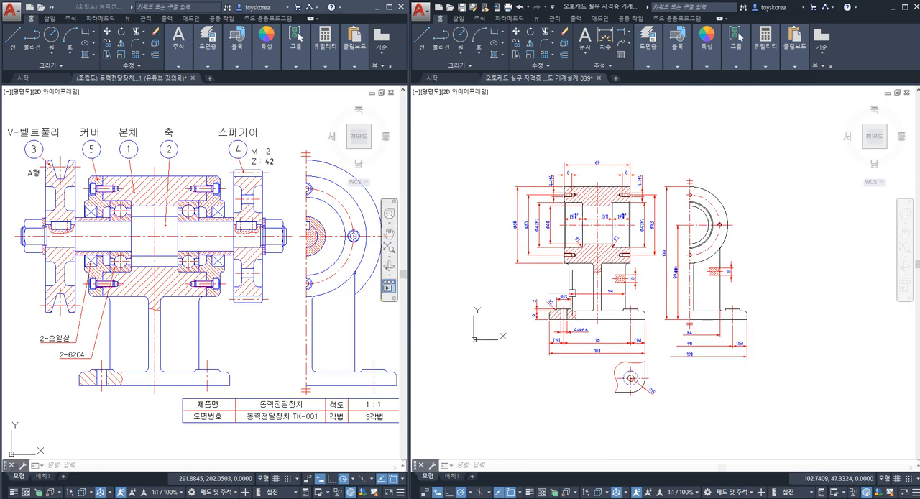
{"action": "scroll", "coordinate": [575, 230], "scroll_direction": "up", "scroll_amount": 4}
{"action": "scroll", "coordinate": [560, 246], "scroll_direction": "down", "scroll_amount": 2}
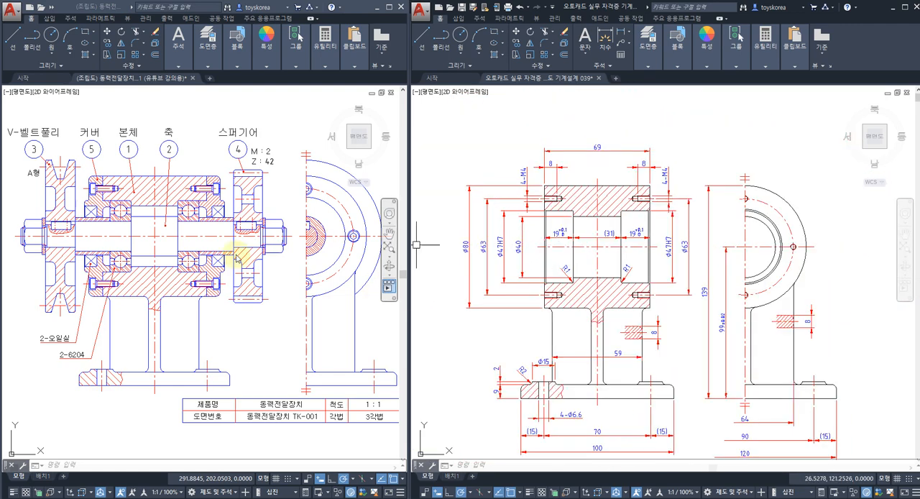
{"action": "scroll", "coordinate": [90, 238], "scroll_direction": "up", "scroll_amount": 2}
{"action": "middle_click_drag", "start_coordinate": [90, 237], "coordinate": [146, 230]}
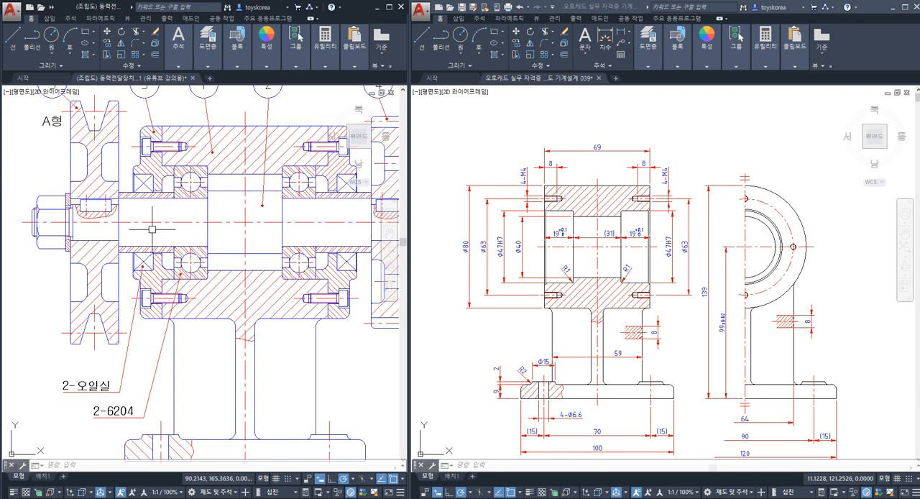
{"action": "middle_click_drag", "start_coordinate": [240, 273], "coordinate": [215, 268]}
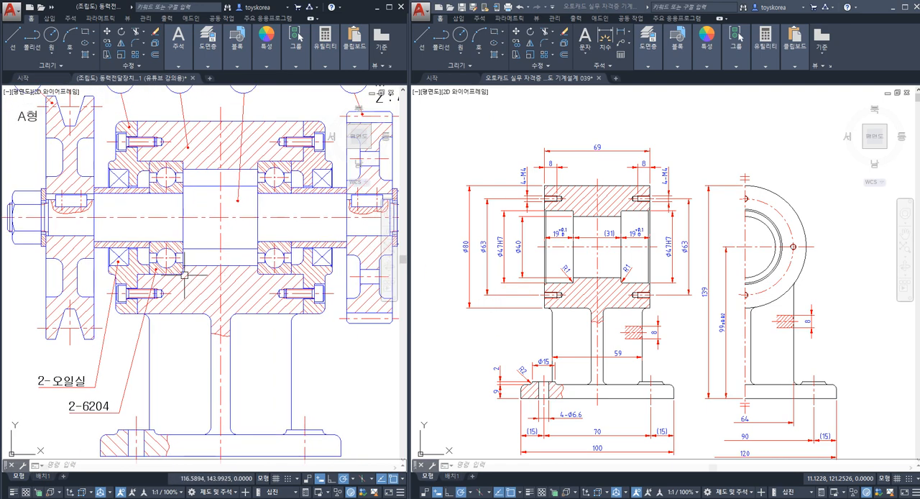
{"action": "middle_click_drag", "start_coordinate": [156, 207], "coordinate": [140, 231]}
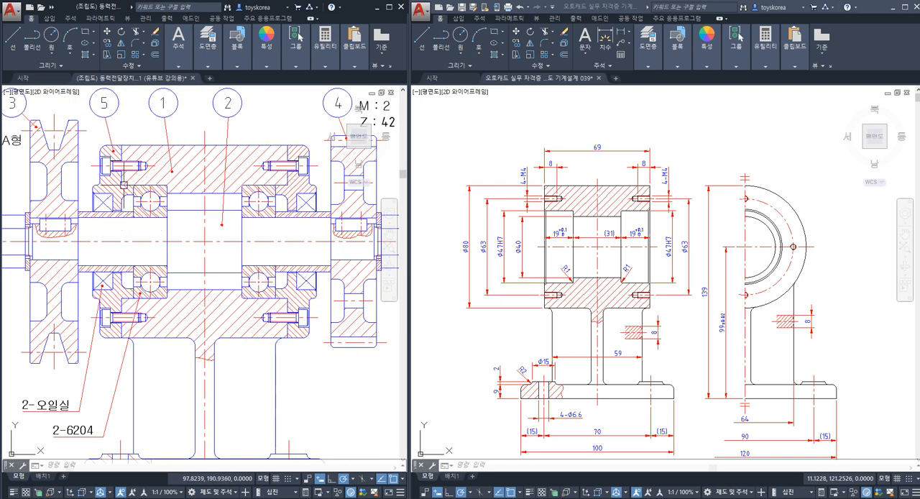
{"action": "middle_click_drag", "start_coordinate": [162, 166], "coordinate": [202, 158]}
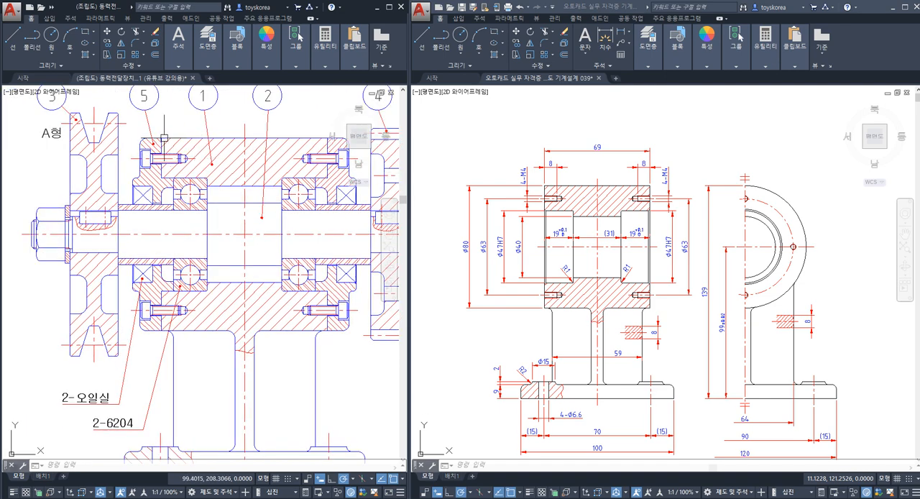
Step: Select the body's cover contact edges, bearing seat edges and central bore edges in the assembly drawing's section view
{"action": "left_click", "coordinate": [161, 172]}
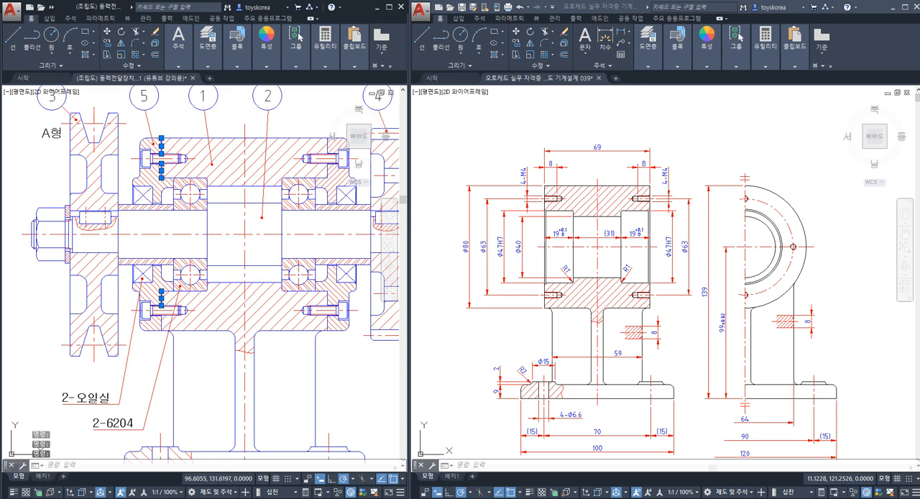
{"action": "middle_click_drag", "start_coordinate": [208, 310], "coordinate": [192, 313]}
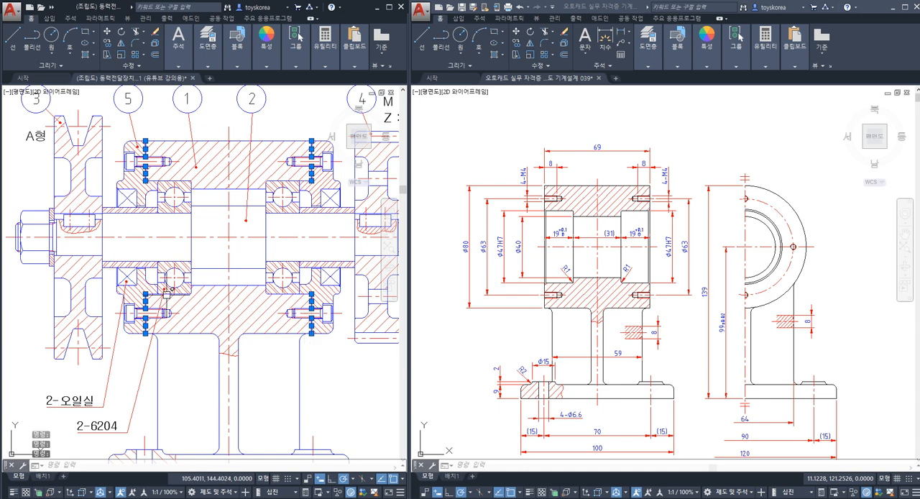
{"action": "left_click", "coordinate": [169, 294]}
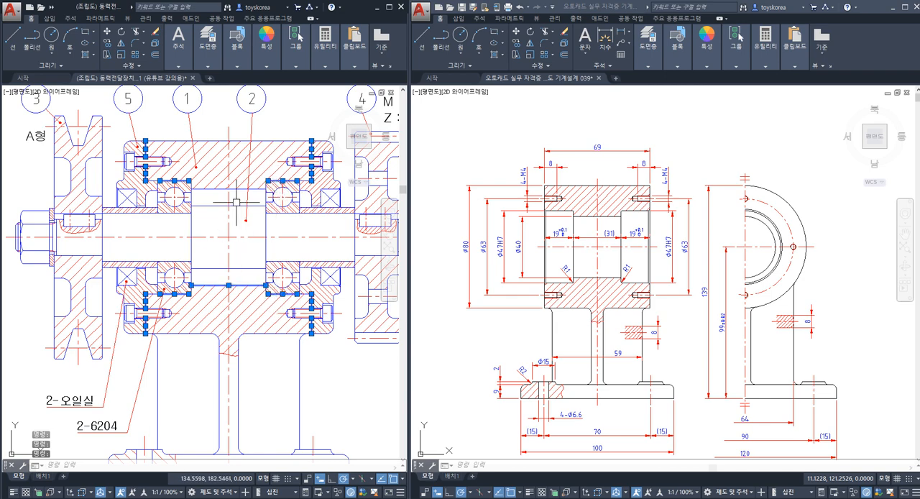
{"action": "left_click", "coordinate": [191, 220]}
{"action": "key", "text": "ctrl+shift+p"}
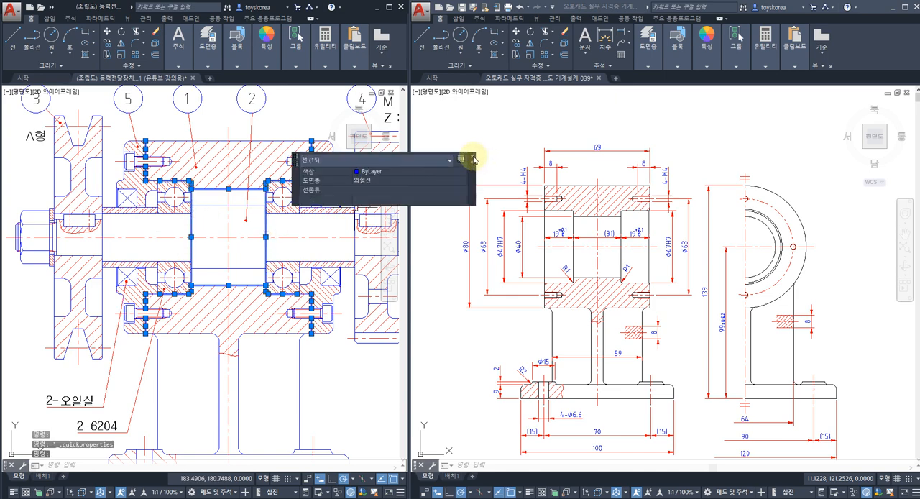
{"action": "left_click", "coordinate": [474, 158]}
Step: Add the bottom edge of the body's base in the assembly drawing to the selection
{"action": "middle_click_drag", "start_coordinate": [270, 306], "coordinate": [258, 233]}
{"action": "middle_click_drag", "start_coordinate": [235, 335], "coordinate": [230, 303]}
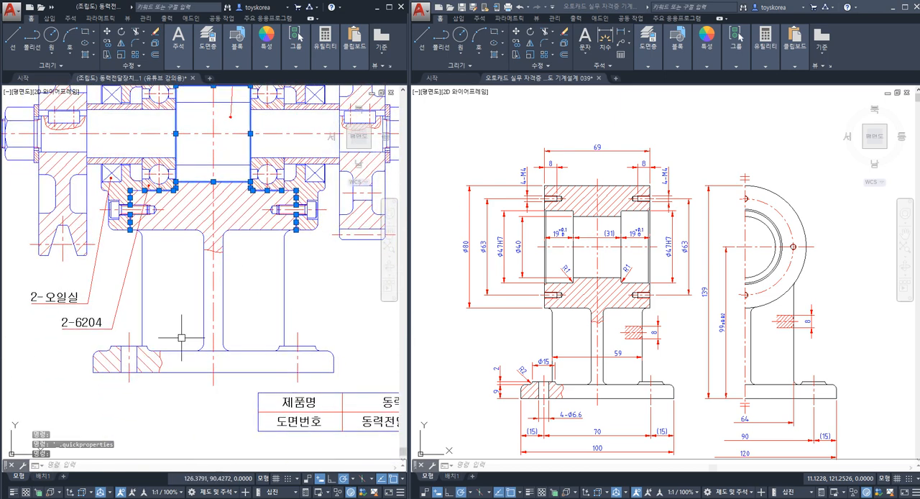
{"action": "left_click", "coordinate": [173, 371]}
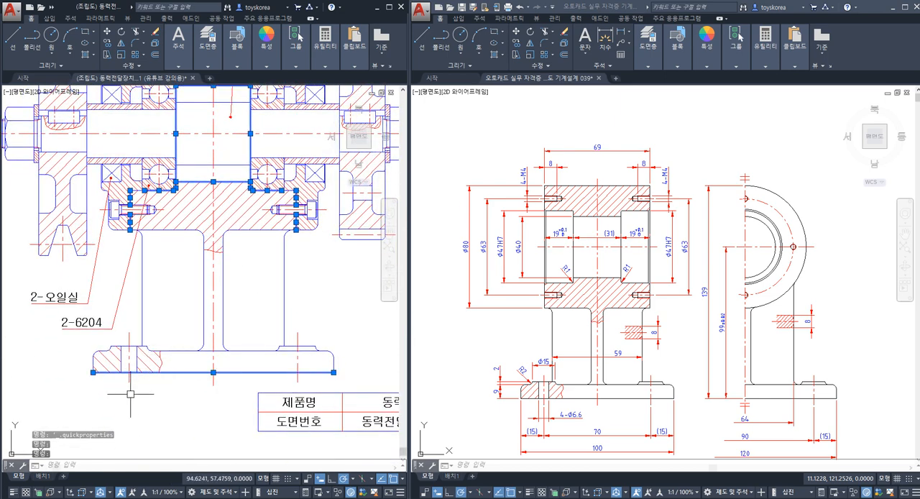
Step: Examine the selected machined faces in the assembly drawing against the corresponding faces in the body part drawing
{"action": "middle_click_drag", "start_coordinate": [150, 404], "coordinate": [140, 399]}
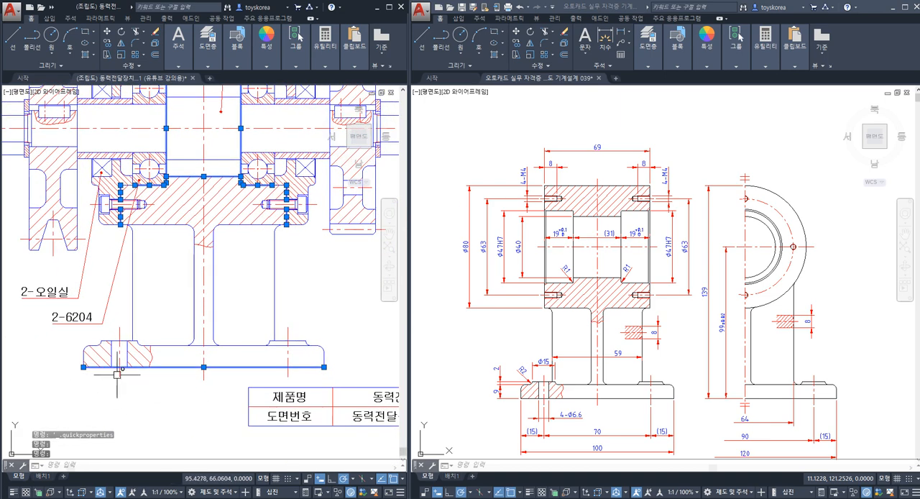
{"action": "middle_click_drag", "start_coordinate": [238, 376], "coordinate": [134, 384]}
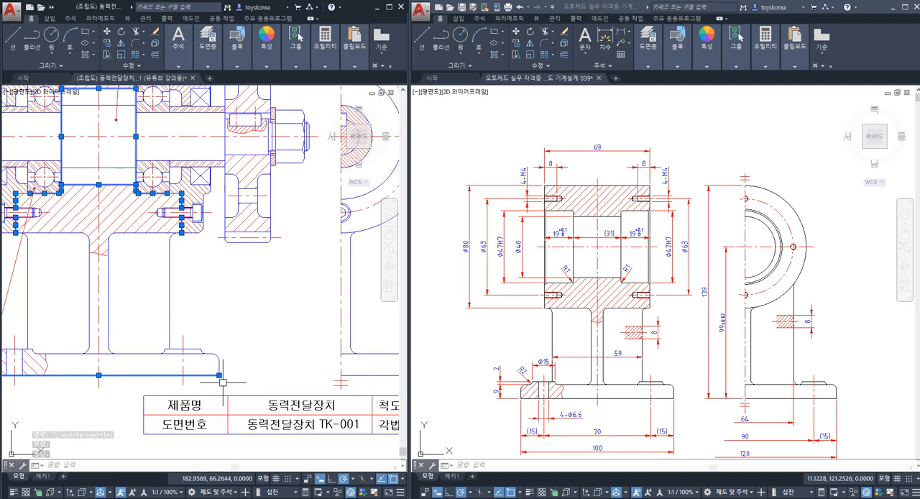
{"action": "mouse_move", "coordinate": [297, 382]}
{"action": "middle_mouse_down"}
{"action": "mouse_move", "coordinate": [193, 379]}
{"action": "mouse_move", "coordinate": [210, 423]}
{"action": "middle_mouse_up"}
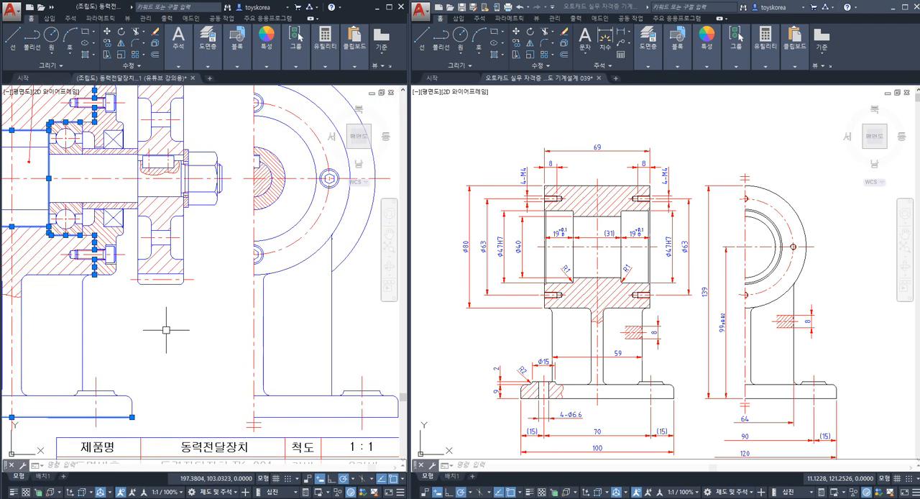
{"action": "scroll", "coordinate": [166, 329], "scroll_direction": "down", "scroll_amount": 3}
{"action": "scroll", "coordinate": [141, 306], "scroll_direction": "up", "scroll_amount": 4}
{"action": "middle_click_drag", "start_coordinate": [149, 300], "coordinate": [167, 315]}
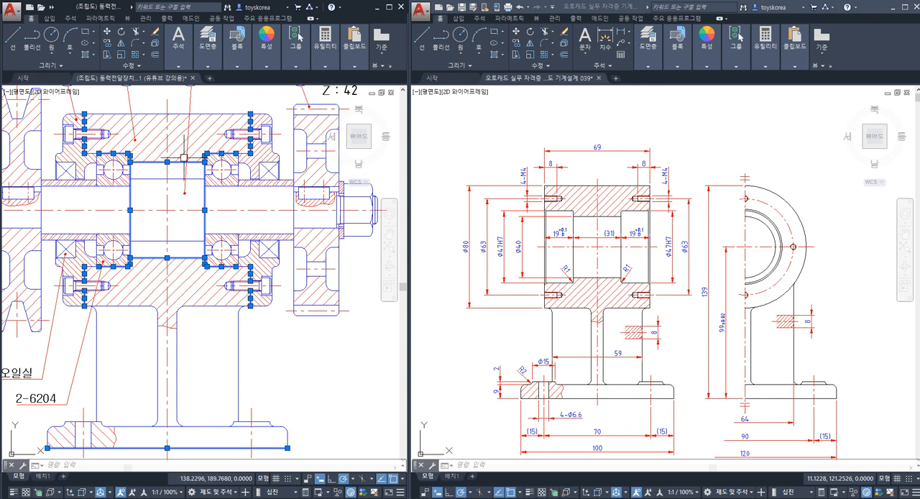
{"action": "mouse_move", "coordinate": [159, 201]}
{"action": "middle_mouse_down"}
{"action": "mouse_move", "coordinate": [189, 181]}
{"action": "mouse_move", "coordinate": [183, 198]}
{"action": "middle_mouse_up"}
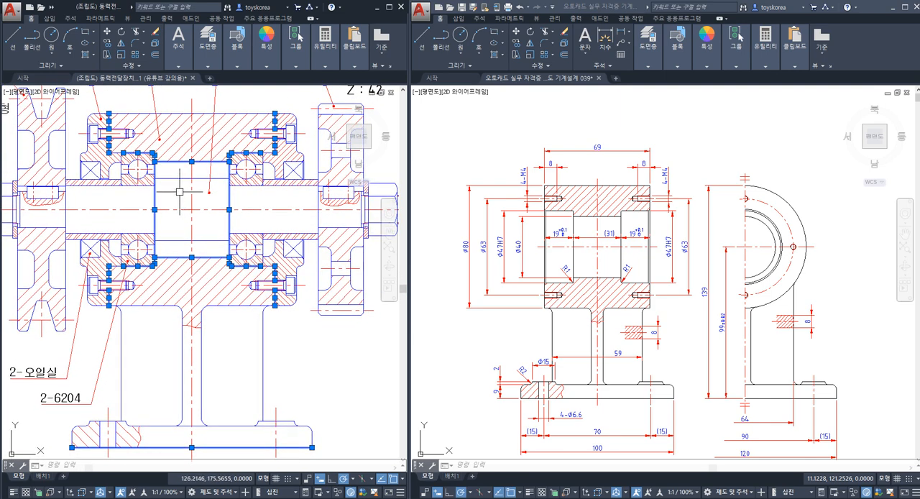
{"action": "middle_click_drag", "start_coordinate": [568, 341], "coordinate": [535, 302]}
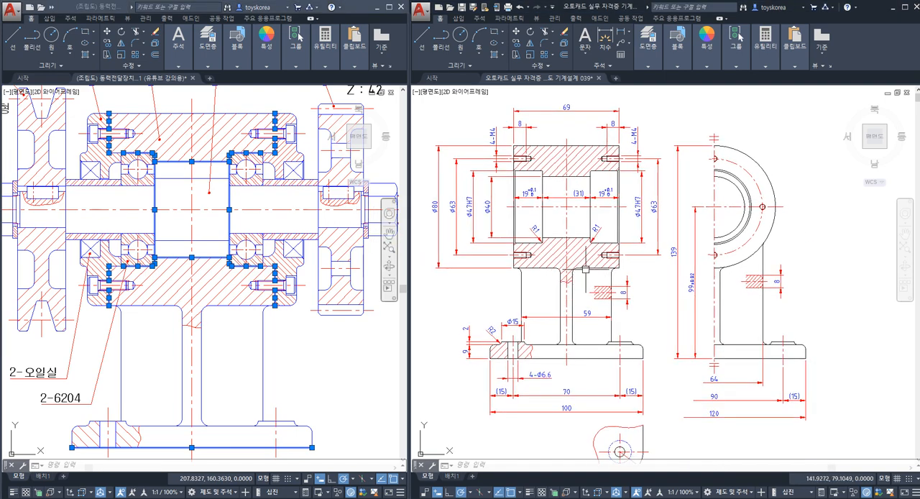
{"action": "middle_click_drag", "start_coordinate": [584, 282], "coordinate": [582, 251]}
{"action": "scroll", "coordinate": [583, 274], "scroll_direction": "down", "scroll_amount": 2}
{"action": "scroll", "coordinate": [576, 283], "scroll_direction": "up", "scroll_amount": 2}
{"action": "middle_click_drag", "start_coordinate": [616, 288], "coordinate": [606, 307]}
Step: Sketch a trial surface roughness symbol from three lines in the empty area above the part drawing's side view
{"action": "middle_click_drag", "start_coordinate": [746, 156], "coordinate": [661, 240]}
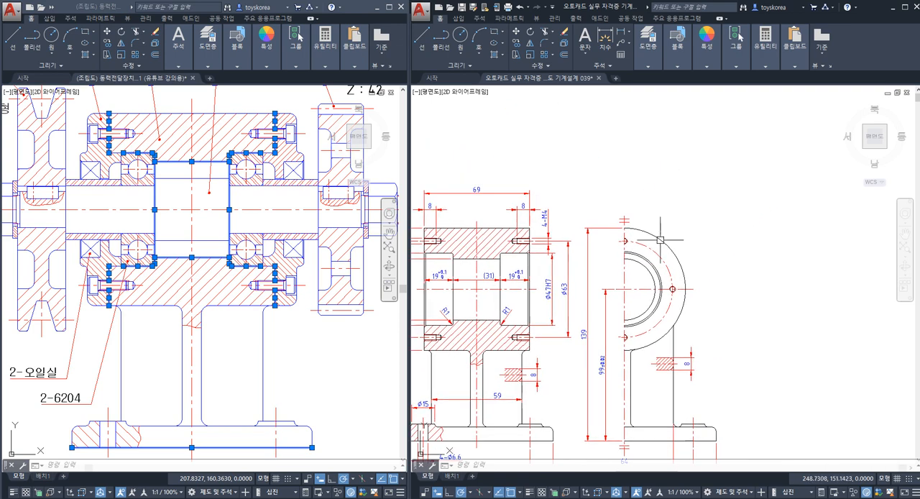
{"action": "scroll", "coordinate": [706, 205], "scroll_direction": "up", "scroll_amount": 3}
{"action": "type", "text": "l"}
{"action": "key", "text": "Return"}
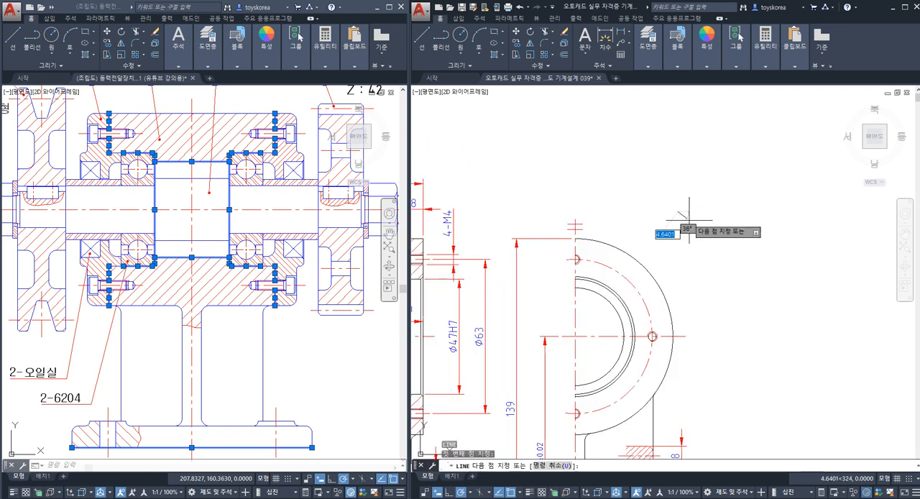
{"action": "left_click", "coordinate": [698, 227]}
{"action": "left_click", "coordinate": [722, 178]}
{"action": "key", "text": "Return"}
{"action": "key", "text": "Return"}
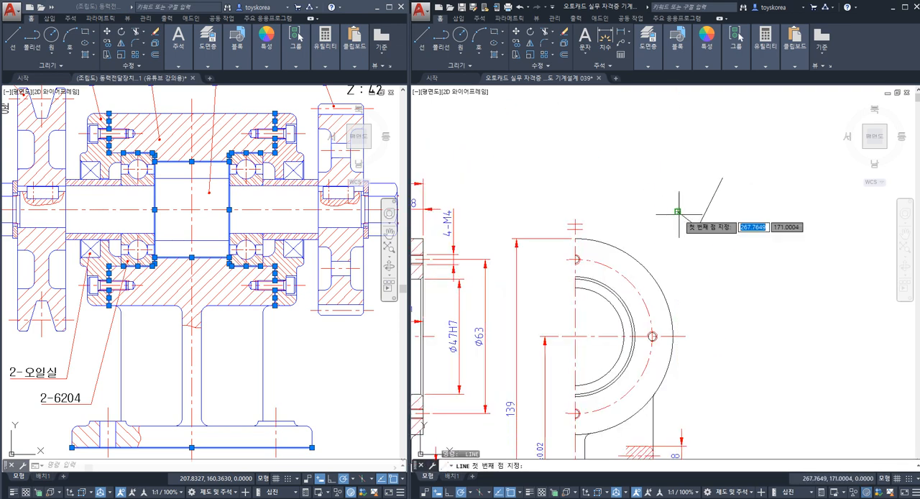
{"action": "left_click", "coordinate": [679, 212]}
{"action": "left_click", "coordinate": [704, 213]}
{"action": "key", "text": "Escape"}
Step: Erase the three trial lines of the roughness symbol above the side view
{"action": "left_click", "coordinate": [708, 238]}
{"action": "left_click", "coordinate": [668, 196]}
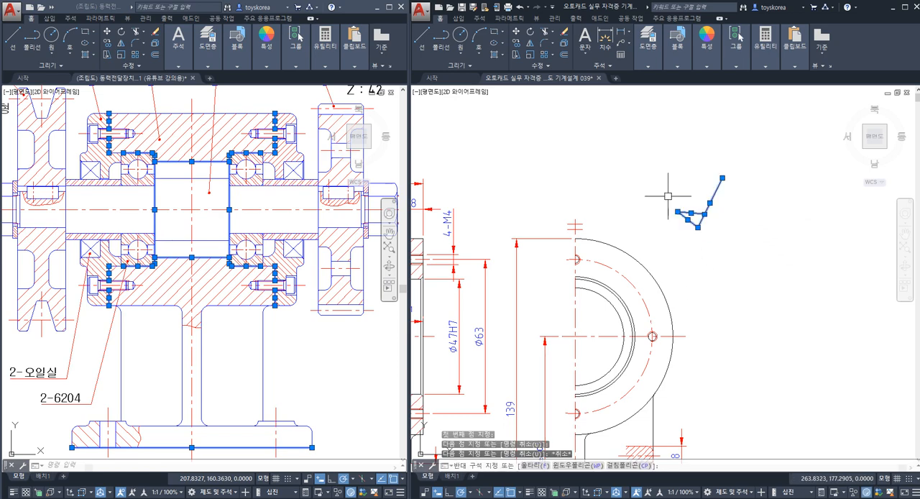
{"action": "scroll", "coordinate": [636, 216], "scroll_direction": "down", "scroll_amount": 2}
{"action": "key", "text": "Delete"}
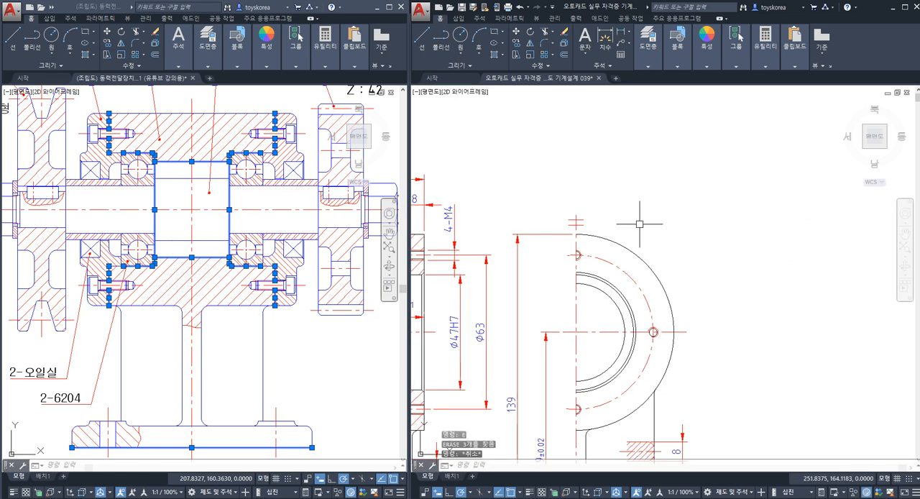
{"action": "key", "text": "Escape"}
{"action": "key", "text": "Escape"}
{"action": "scroll", "coordinate": [626, 206], "scroll_direction": "down", "scroll_amount": 1}
{"action": "mouse_move", "coordinate": [626, 205]}
{"action": "middle_mouse_down"}
{"action": "mouse_move", "coordinate": [629, 238]}
{"action": "mouse_move", "coordinate": [634, 230]}
{"action": "middle_mouse_up"}
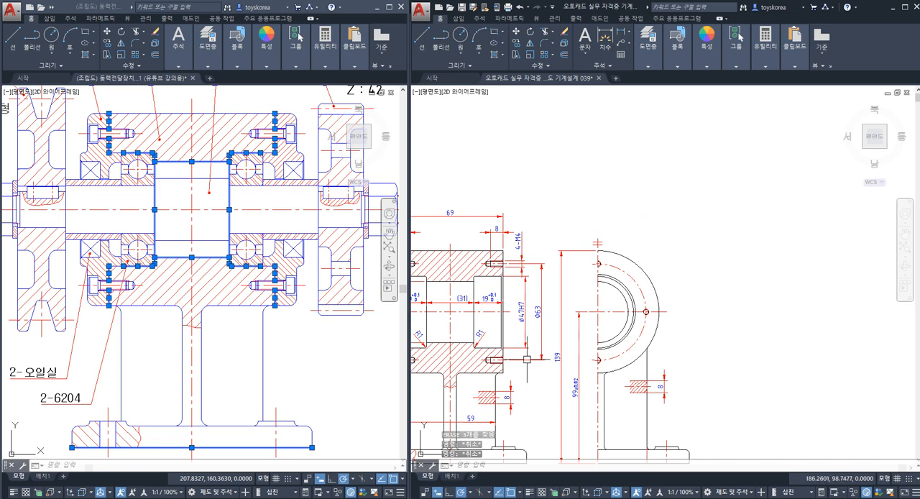
{"action": "middle_click_drag", "start_coordinate": [503, 341], "coordinate": [547, 324]}
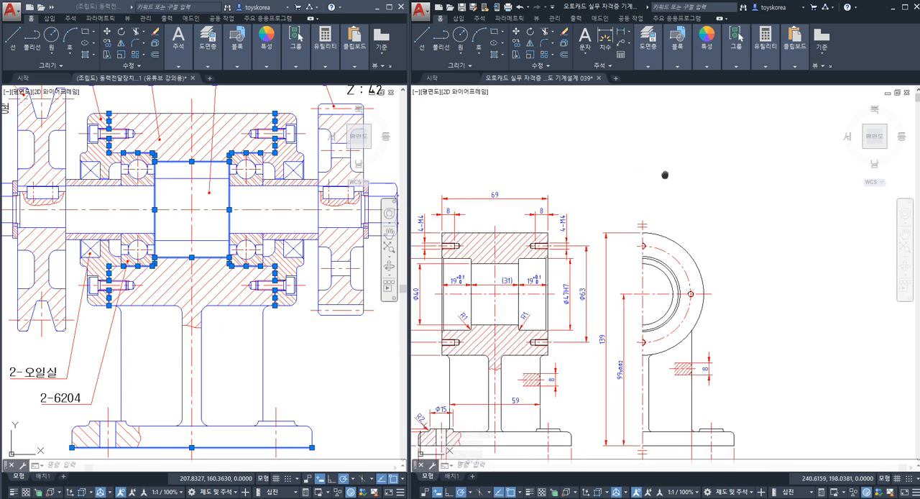
{"action": "middle_click_drag", "start_coordinate": [685, 165], "coordinate": [638, 200]}
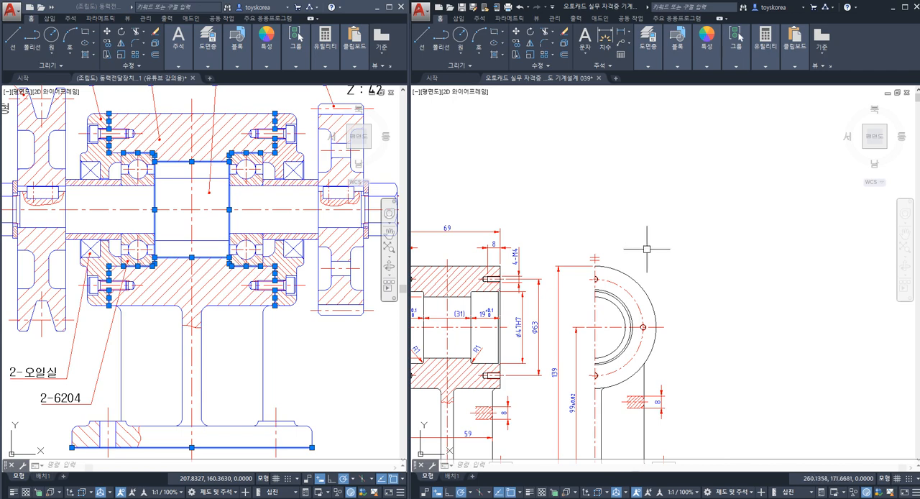
{"action": "middle_click_drag", "start_coordinate": [540, 251], "coordinate": [574, 236]}
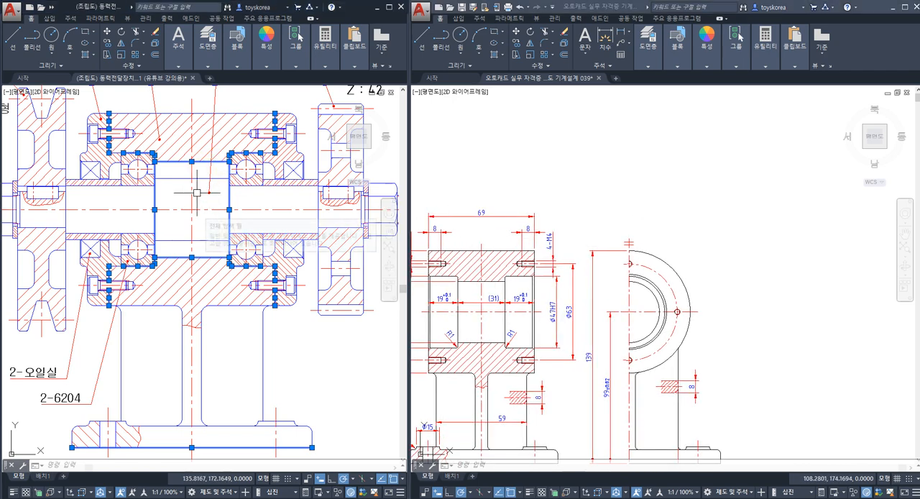
Step: Draw a part-number balloon circle of diameter 12 in the empty area above the part drawing's side view
{"action": "middle_click_drag", "start_coordinate": [185, 195], "coordinate": [195, 264]}
{"action": "left_click", "coordinate": [454, 171]}
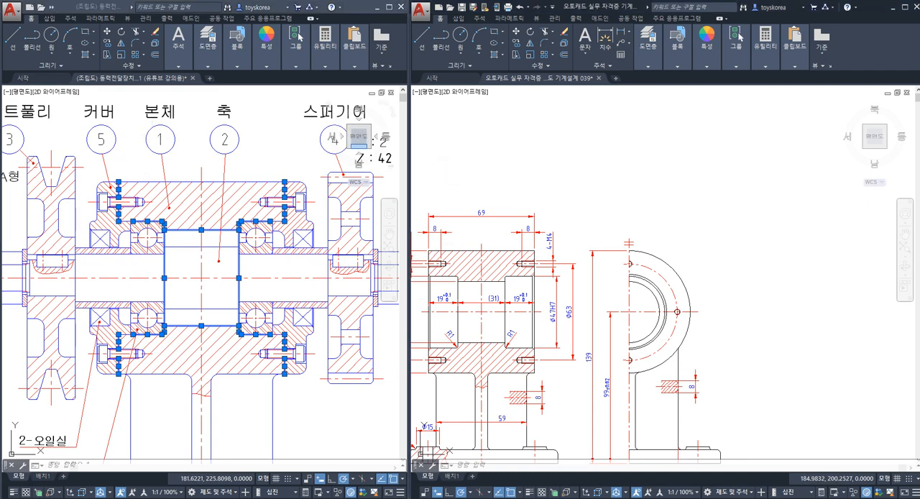
{"action": "key", "text": "Escape"}
{"action": "key", "text": "Escape"}
{"action": "middle_click_drag", "start_coordinate": [578, 193], "coordinate": [598, 203]}
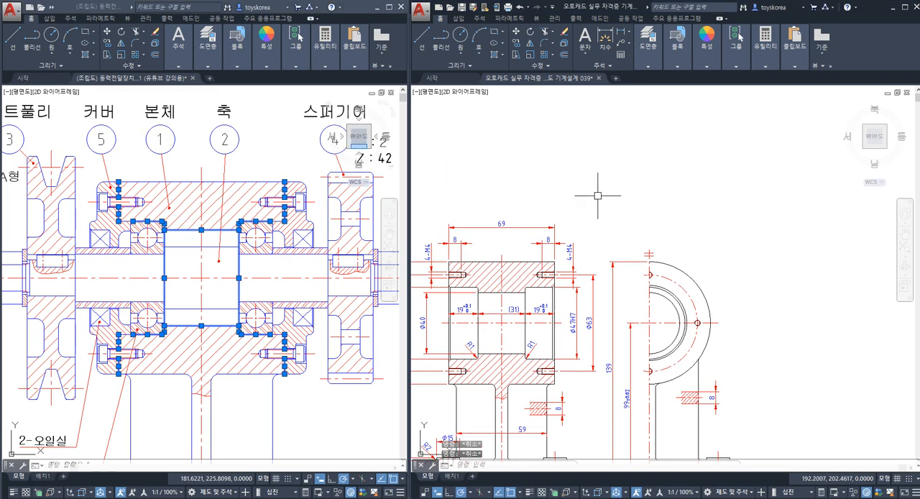
{"action": "middle_click_drag", "start_coordinate": [618, 193], "coordinate": [583, 195]}
{"action": "type", "text": "c"}
{"action": "key", "text": "space"}
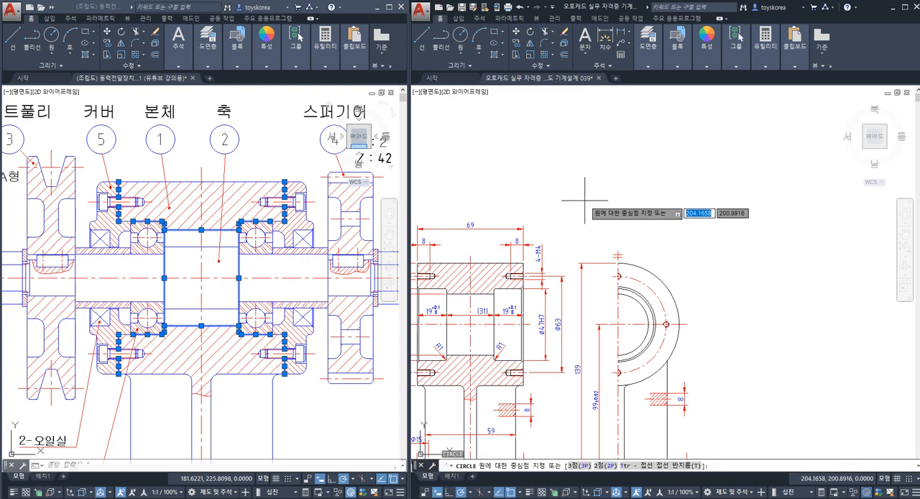
{"action": "left_click", "coordinate": [584, 203]}
{"action": "scroll", "coordinate": [584, 183], "scroll_direction": "up", "scroll_amount": 2}
{"action": "type", "text": "d"}
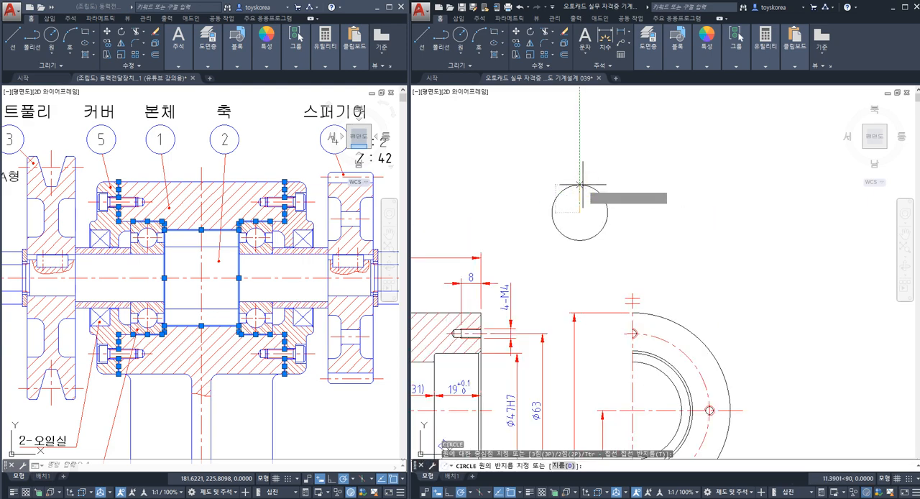
{"action": "key", "text": "space"}
{"action": "type", "text": "12"}
{"action": "key", "text": "space"}
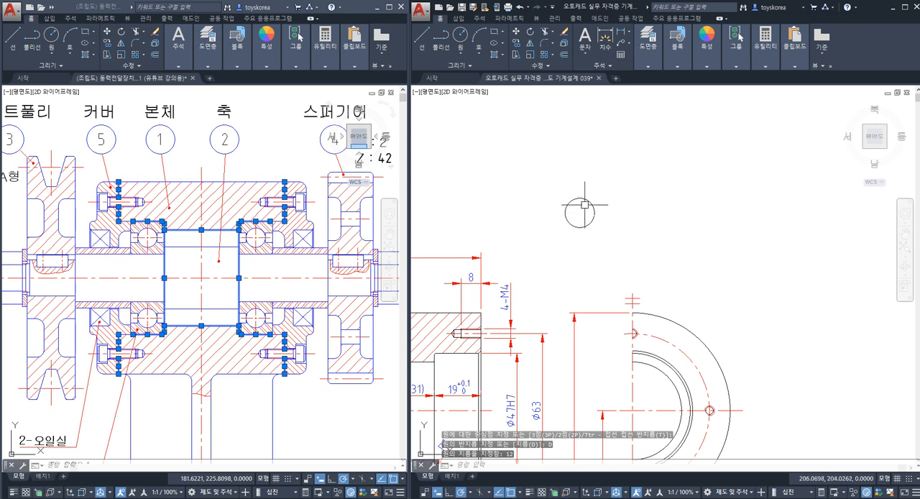
Step: Add multiline text reading "1" inside the balloon circle above the side view
{"action": "scroll", "coordinate": [582, 211], "scroll_direction": "up", "scroll_amount": 3}
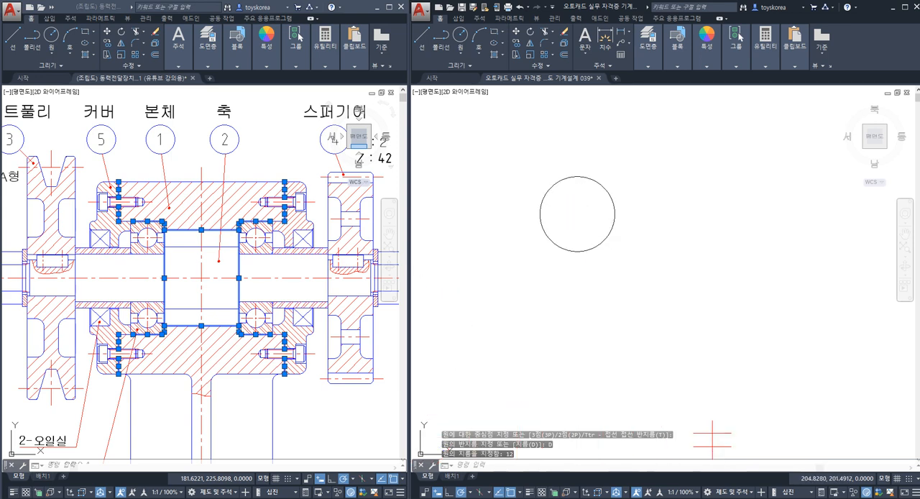
{"action": "key", "text": "space"}
{"action": "left_click", "coordinate": [553, 193]}
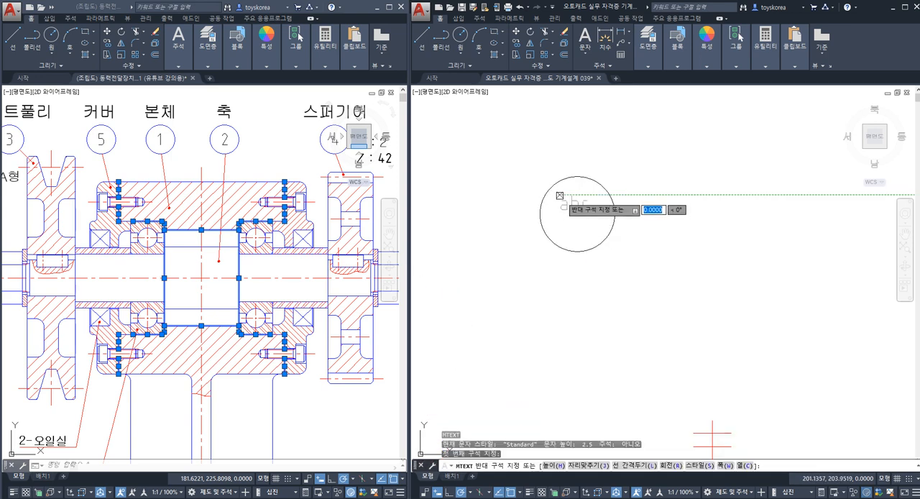
{"action": "left_click", "coordinate": [599, 240]}
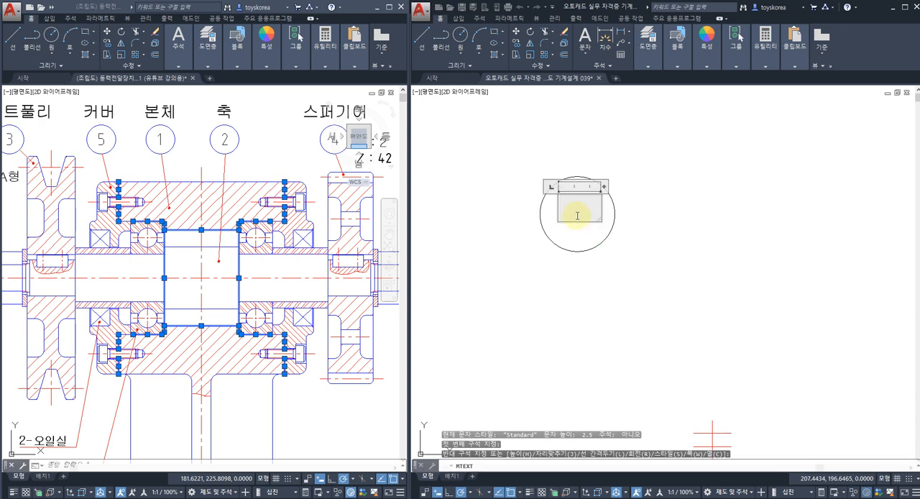
{"action": "type", "text": "A"}
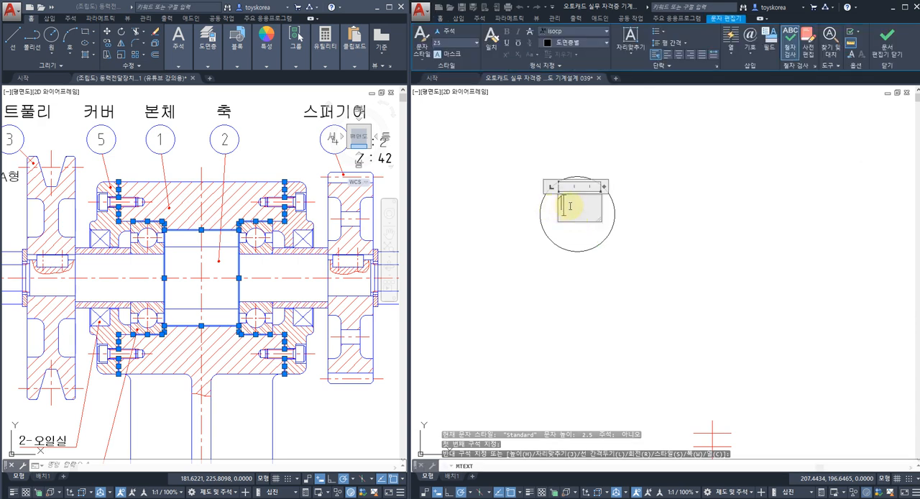
Step: Set the height of the balloon's "1" text to 5 and finish the text editing
{"action": "left_click_drag", "start_coordinate": [578, 205], "coordinate": [543, 202]}
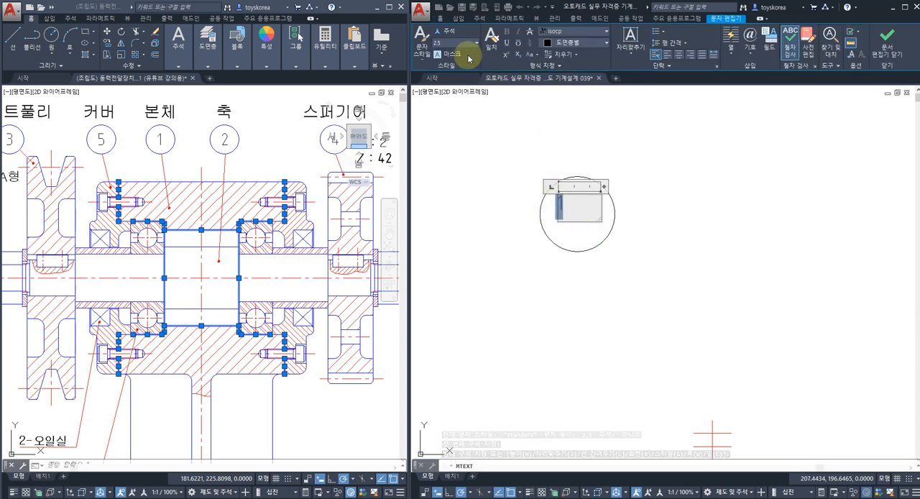
{"action": "left_click", "coordinate": [425, 57]}
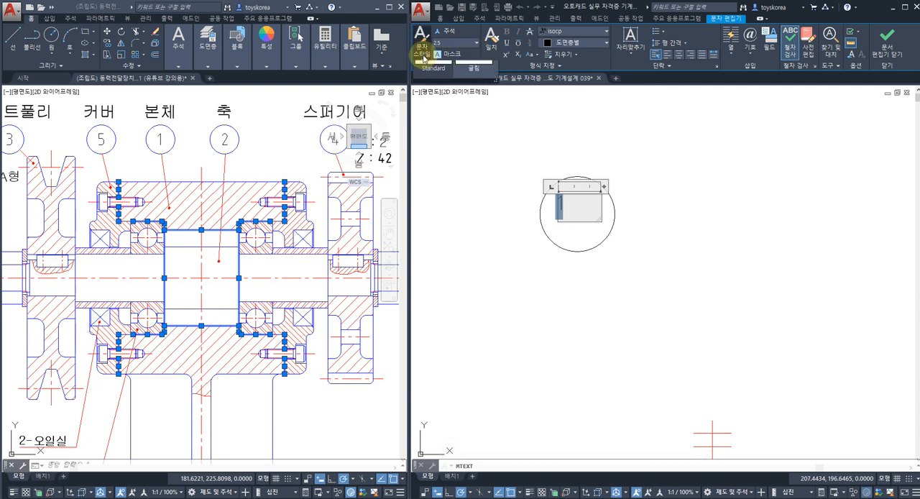
{"action": "left_click", "coordinate": [433, 77]}
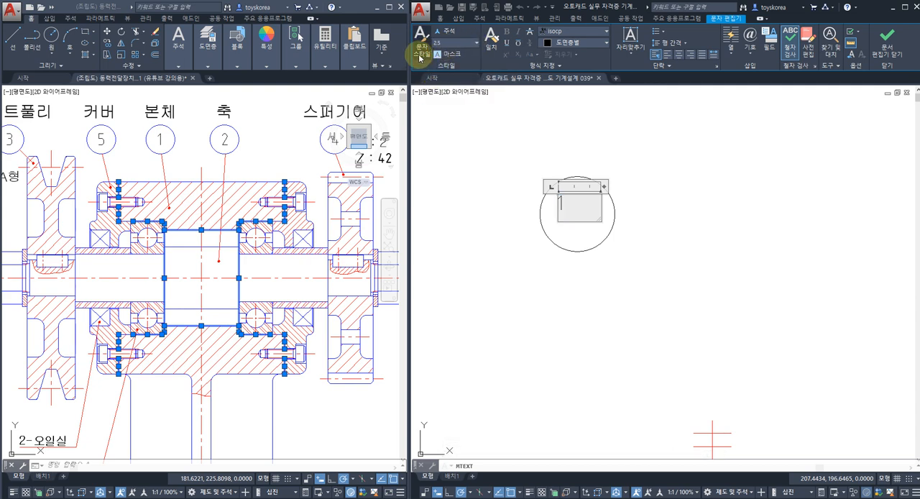
{"action": "left_click", "coordinate": [446, 44]}
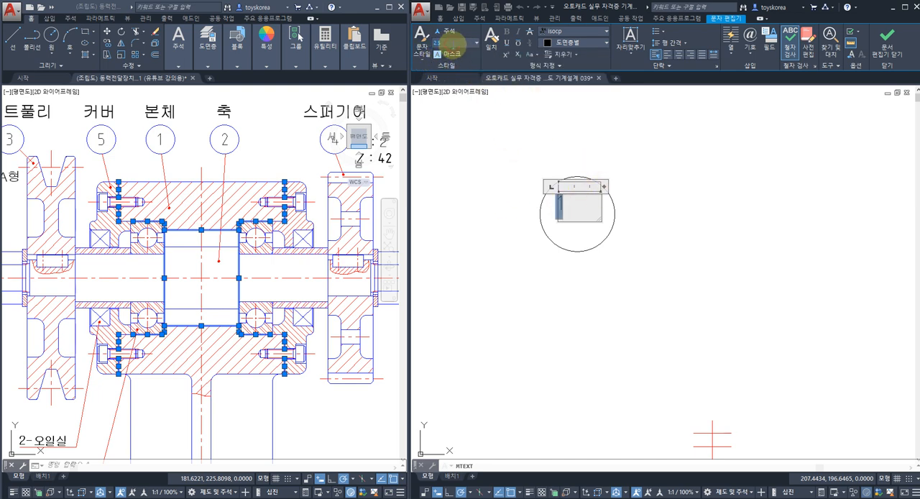
{"action": "left_click", "coordinate": [454, 46]}
{"action": "type", "text": "5"}
{"action": "key", "text": "Return"}
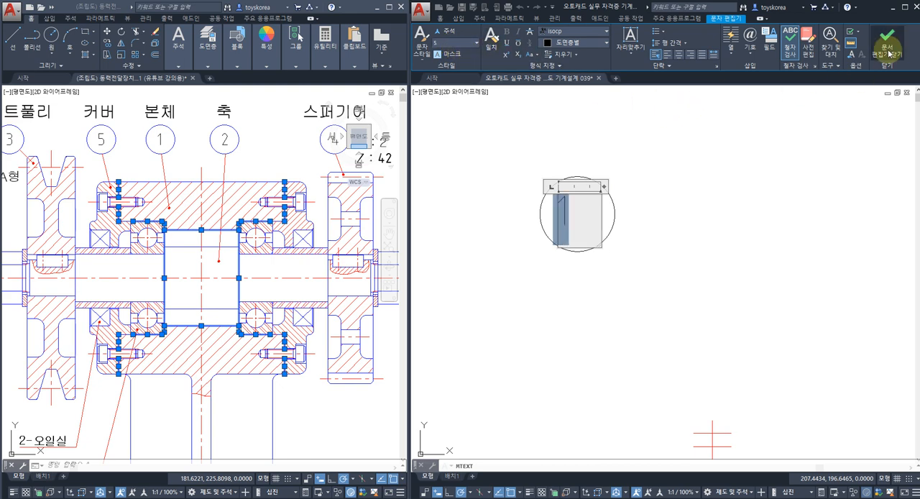
{"action": "left_click", "coordinate": [889, 50]}
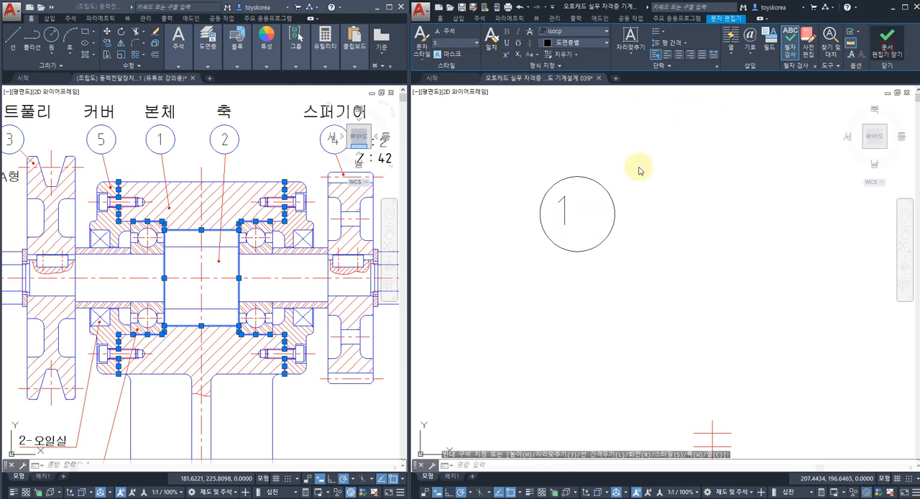
Step: Move the number "1" to the centre of the balloon circle
{"action": "type", "text": "m"}
{"action": "key", "text": "space"}
{"action": "left_click", "coordinate": [566, 210]}
{"action": "key", "text": "space"}
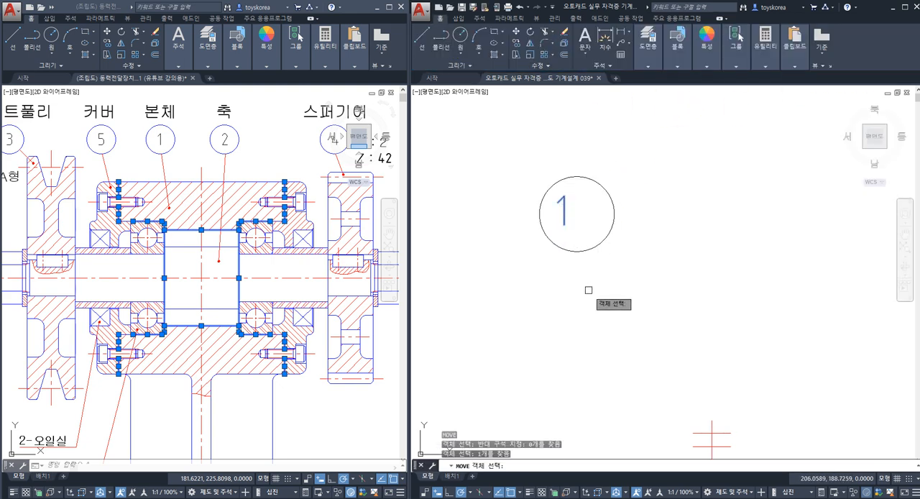
{"action": "left_click", "coordinate": [591, 296]}
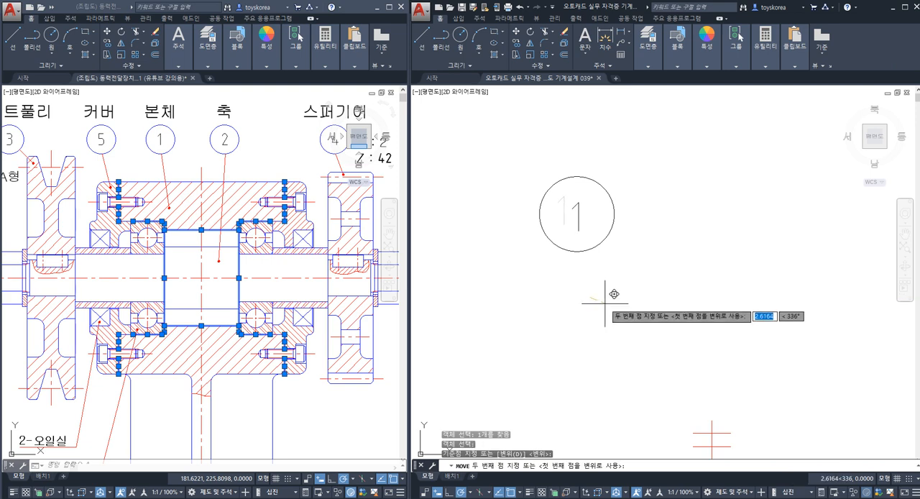
{"action": "key", "text": "Escape"}
{"action": "middle_click_drag", "start_coordinate": [603, 292], "coordinate": [576, 252]}
{"action": "key", "text": "Escape"}
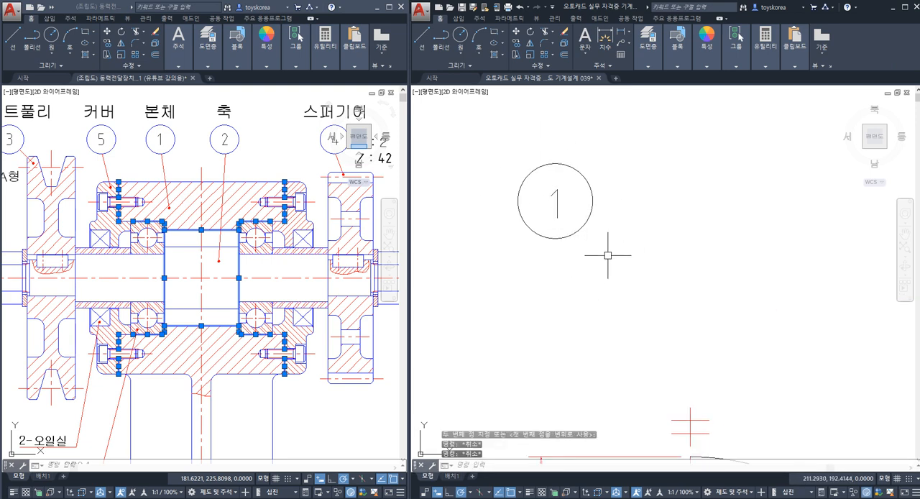
{"action": "left_click", "coordinate": [628, 258]}
{"action": "left_click", "coordinate": [508, 168]}
{"action": "key", "text": "Escape"}
Step: Draw a six-sided polygon circumscribed about a circle of radius 7, beside the number 1 balloon above the side view
{"action": "scroll", "coordinate": [519, 184], "scroll_direction": "down", "scroll_amount": 2}
{"action": "middle_click_drag", "start_coordinate": [607, 198], "coordinate": [552, 243]}
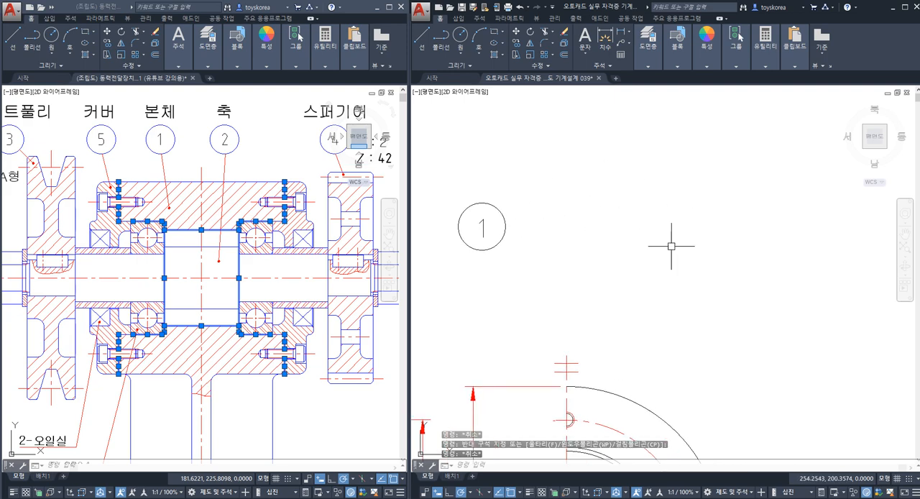
{"action": "scroll", "coordinate": [626, 287], "scroll_direction": "down", "scroll_amount": 8}
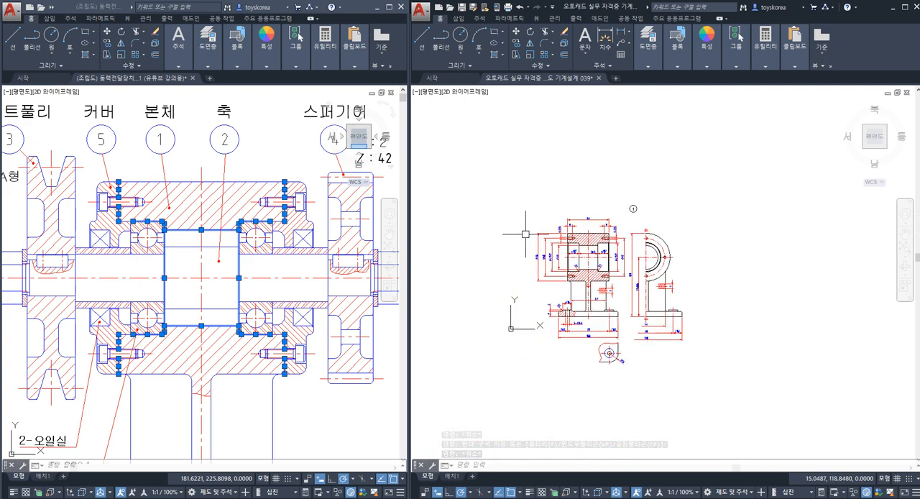
{"action": "scroll", "coordinate": [670, 220], "scroll_direction": "up", "scroll_amount": 2}
{"action": "scroll", "coordinate": [592, 211], "scroll_direction": "up", "scroll_amount": 2}
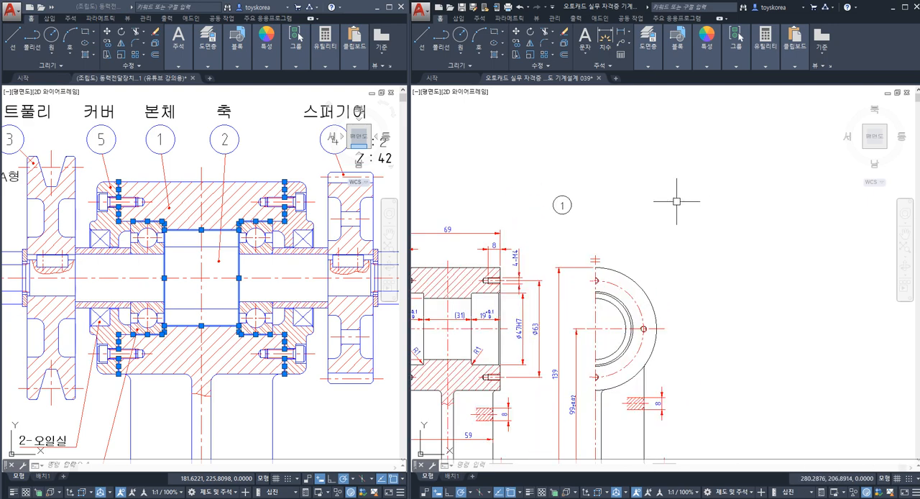
{"action": "scroll", "coordinate": [585, 204], "scroll_direction": "up", "scroll_amount": 4}
{"action": "mouse_move", "coordinate": [585, 202]}
{"action": "middle_mouse_down"}
{"action": "mouse_move", "coordinate": [588, 233]}
{"action": "mouse_move", "coordinate": [565, 246]}
{"action": "middle_mouse_up"}
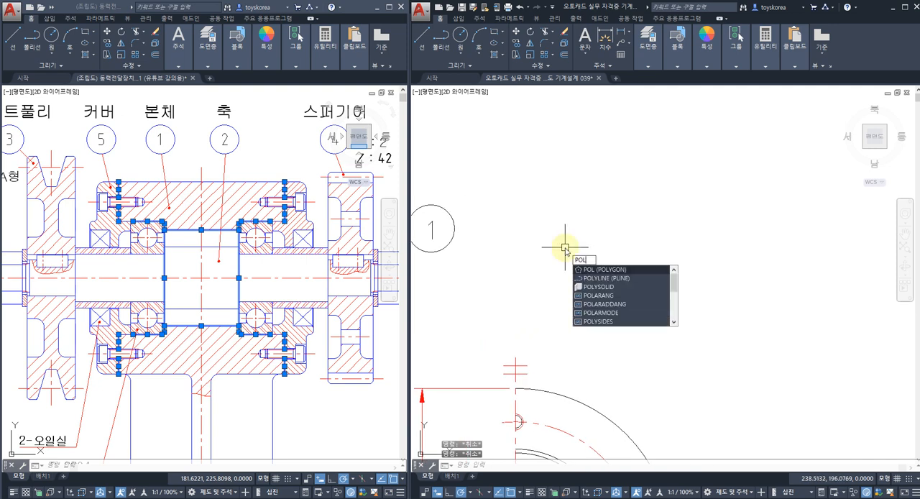
{"action": "key", "text": "Escape"}
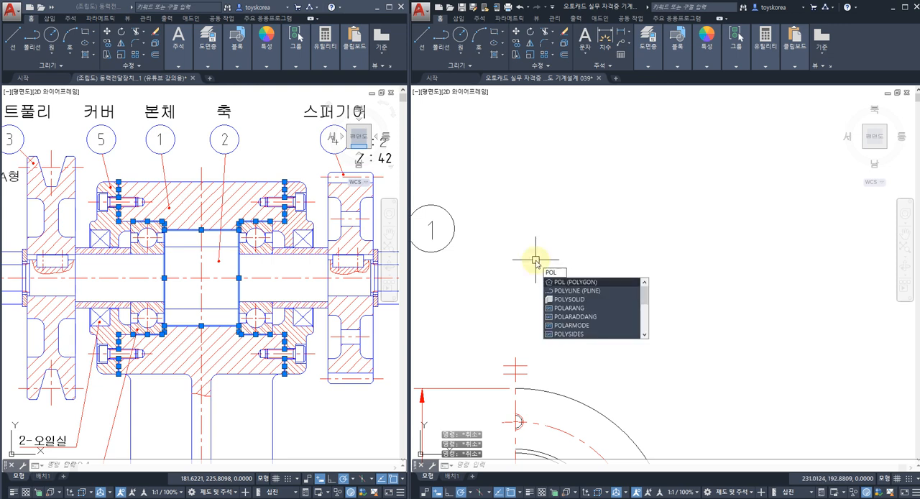
{"action": "key", "text": "Return"}
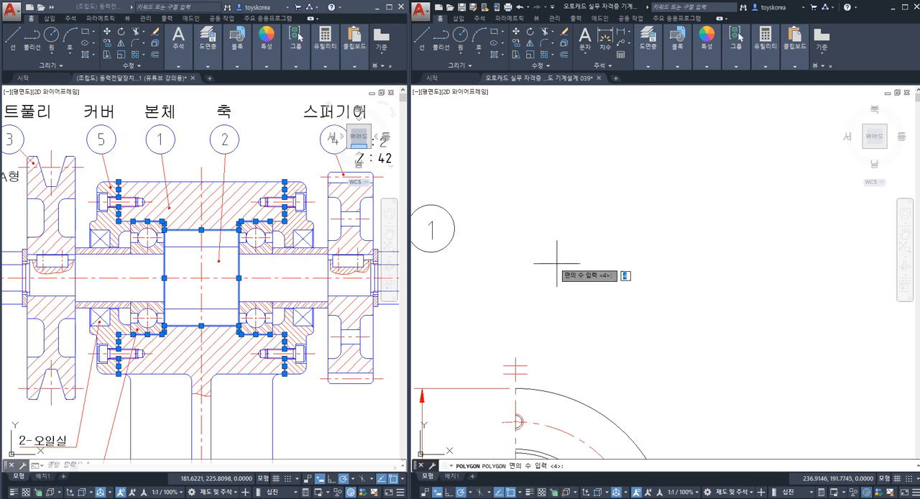
{"action": "key", "text": "Return"}
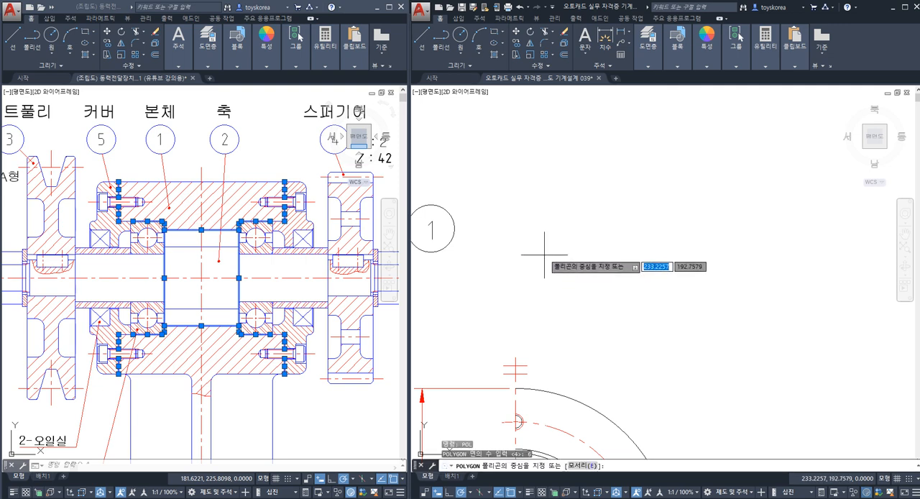
{"action": "left_click", "coordinate": [536, 251]}
{"action": "key", "text": "Down"}
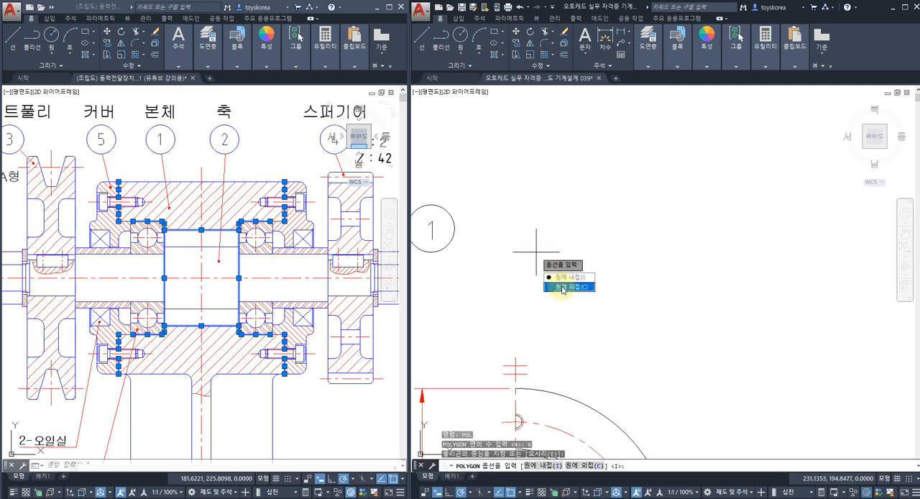
{"action": "key", "text": "Return"}
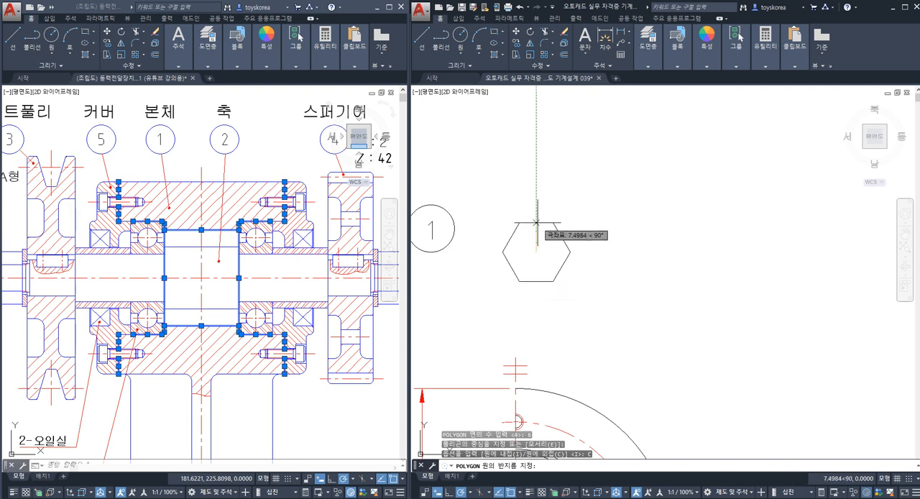
{"action": "type", "text": "7"}
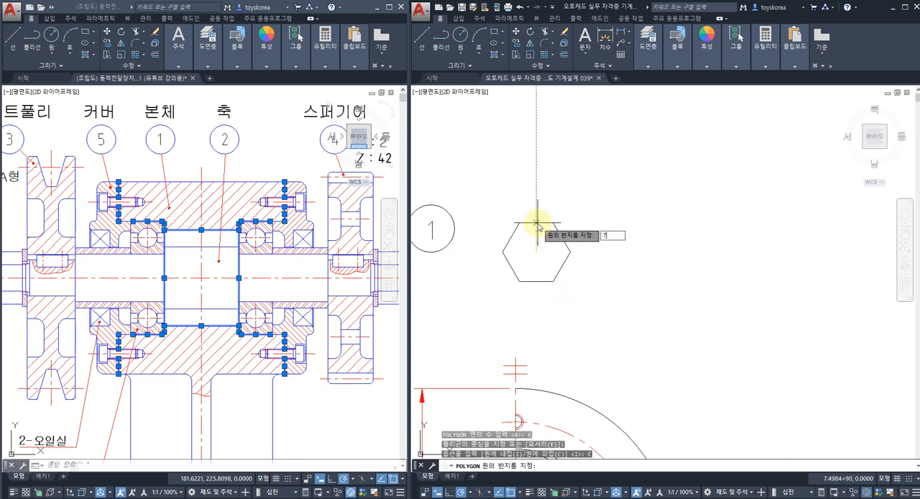
{"action": "key", "text": "Return"}
Step: Draw two lines across the hexagon: the diagonal from lower-left to upper-right vertex and the horizontal one between the side vertices
{"action": "type", "text": "l"}
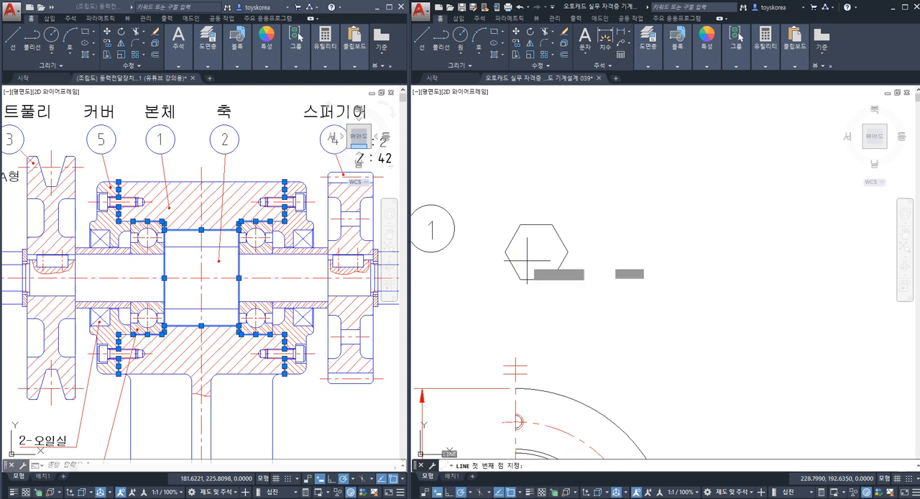
{"action": "key", "text": "Return"}
{"action": "left_click", "coordinate": [519, 279]}
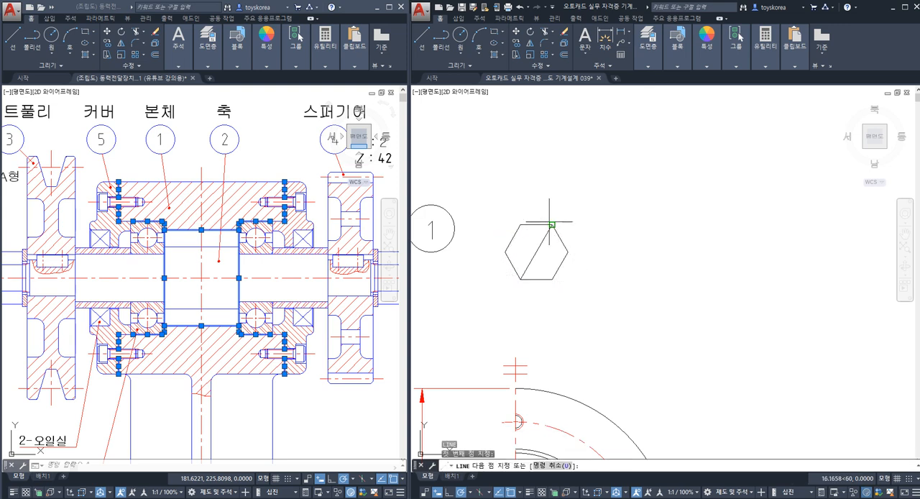
{"action": "left_click", "coordinate": [552, 225]}
{"action": "key", "text": "Return"}
{"action": "key", "text": "Return"}
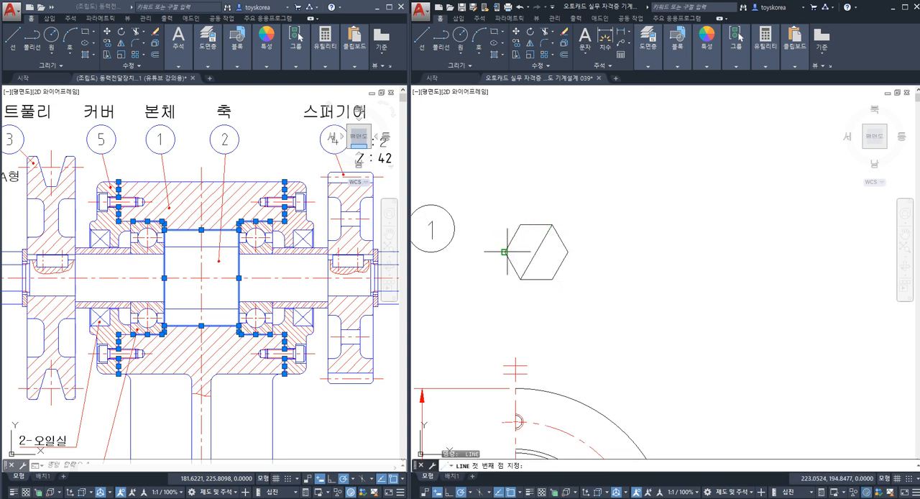
{"action": "left_click", "coordinate": [505, 251]}
{"action": "left_click", "coordinate": [567, 251]}
{"action": "key", "text": "Escape"}
Step: Trim away the hexagon's edges and horizontal line on the right of the slanted diagonal, using that diagonal as cutting edge
{"action": "scroll", "coordinate": [540, 247], "scroll_direction": "up", "scroll_amount": 2}
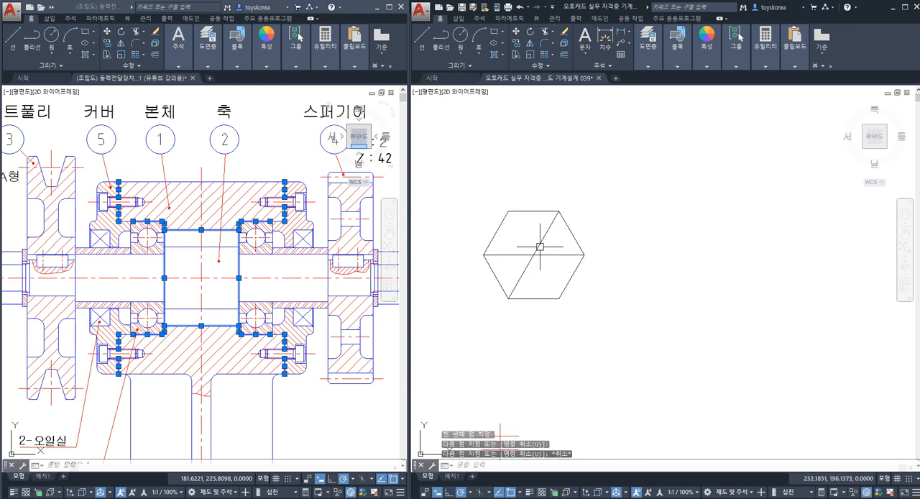
{"action": "type", "text": "TR"}
{"action": "key", "text": "Return"}
{"action": "left_click", "coordinate": [540, 245]}
{"action": "key", "text": "Return"}
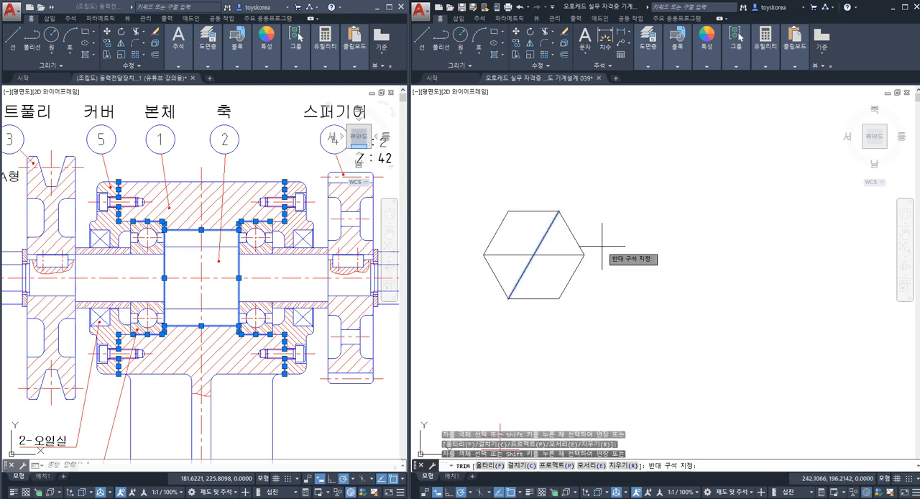
{"action": "left_click", "coordinate": [658, 244]}
{"action": "left_click", "coordinate": [562, 299]}
{"action": "key", "text": "Escape"}
Step: Trim the remaining upper-left hexagon edges at the horizontal line, leaving the roughness symbol's triangle and extended slanted line
{"action": "key", "text": "space"}
{"action": "left_click", "coordinate": [518, 256]}
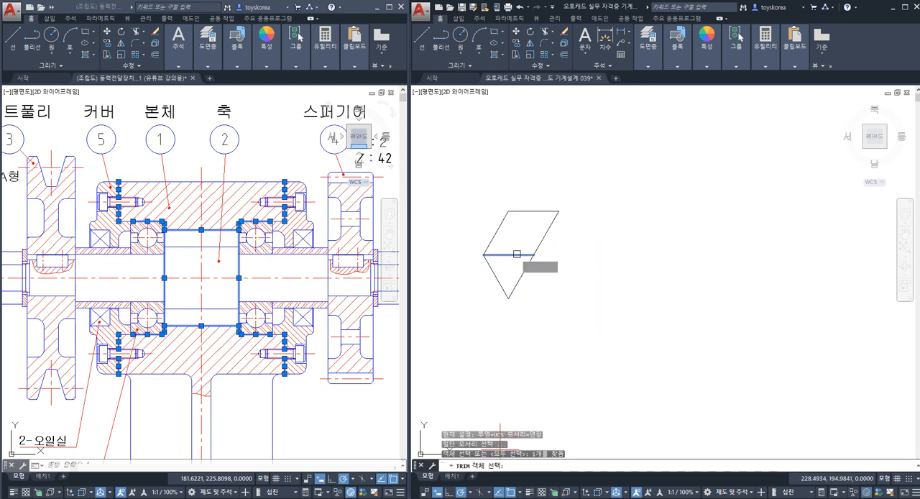
{"action": "key", "text": "space"}
{"action": "left_click", "coordinate": [519, 232]}
{"action": "left_click", "coordinate": [493, 192]}
{"action": "key", "text": "Escape"}
{"action": "scroll", "coordinate": [499, 200], "scroll_direction": "down", "scroll_amount": 4}
{"action": "scroll", "coordinate": [500, 200], "scroll_direction": "up", "scroll_amount": 2}
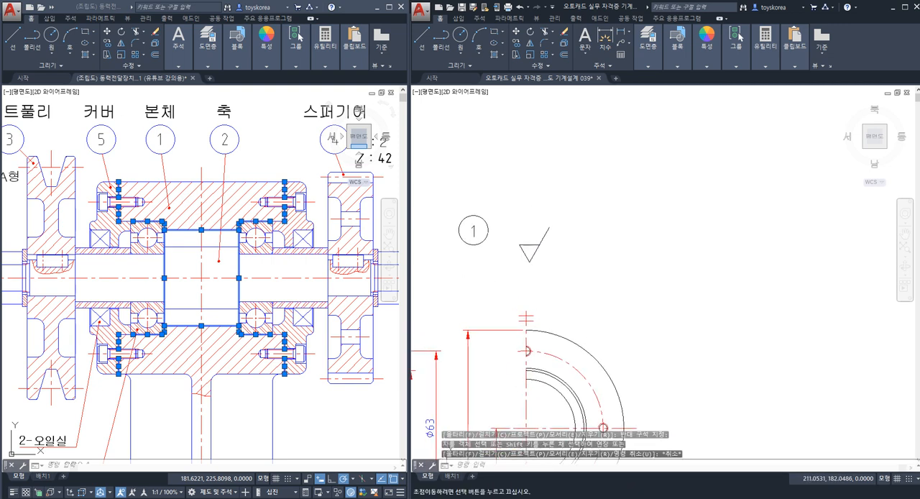
Step: Move the roughness symbol closer to the number 1 balloon, keeping it beside the circle
{"action": "key", "text": "m"}
{"action": "key", "text": "space"}
{"action": "left_click", "coordinate": [584, 300]}
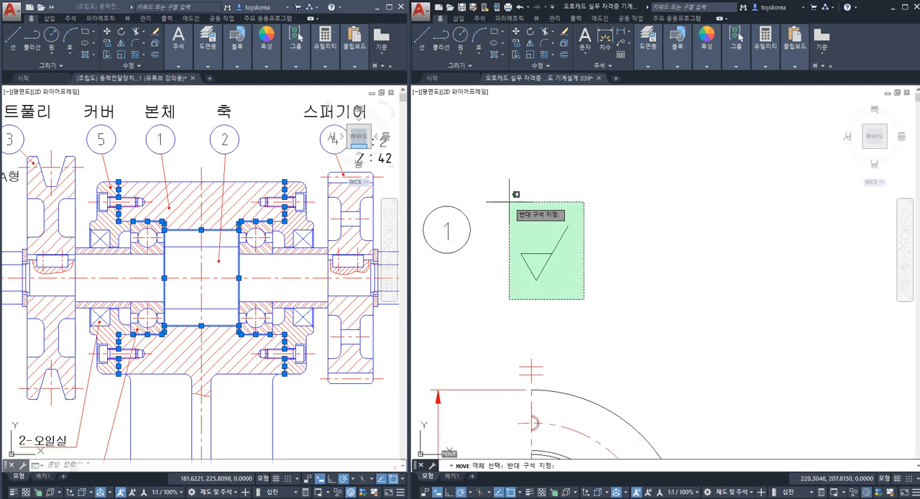
{"action": "left_click", "coordinate": [509, 201]}
{"action": "key", "text": "space"}
{"action": "left_click", "coordinate": [637, 318]}
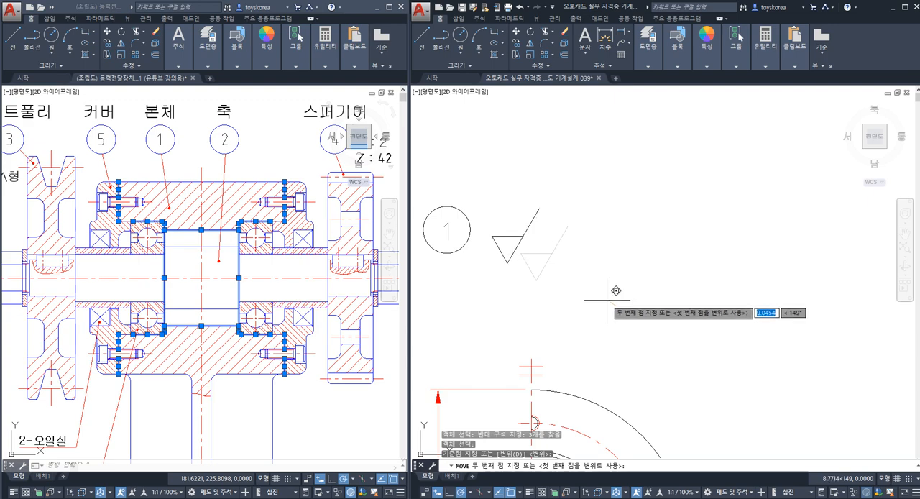
{"action": "key", "text": "Escape"}
Step: Examine the rounded corners in the front view where the column and rib meet the underside of the bearing housing
{"action": "scroll", "coordinate": [556, 273], "scroll_direction": "down", "scroll_amount": 2}
{"action": "scroll", "coordinate": [556, 273], "scroll_direction": "down", "scroll_amount": 2}
{"action": "middle_click_drag", "start_coordinate": [551, 279], "coordinate": [582, 218]}
{"action": "middle_click_drag", "start_coordinate": [505, 307], "coordinate": [580, 222]}
{"action": "middle_click_drag", "start_coordinate": [497, 253], "coordinate": [552, 225]}
{"action": "mouse_move", "coordinate": [559, 281]}
{"action": "middle_mouse_down"}
{"action": "mouse_move", "coordinate": [542, 251]}
{"action": "mouse_move", "coordinate": [513, 322]}
{"action": "mouse_move", "coordinate": [526, 299]}
{"action": "middle_mouse_up"}
{"action": "middle_click_drag", "start_coordinate": [568, 251], "coordinate": [542, 247]}
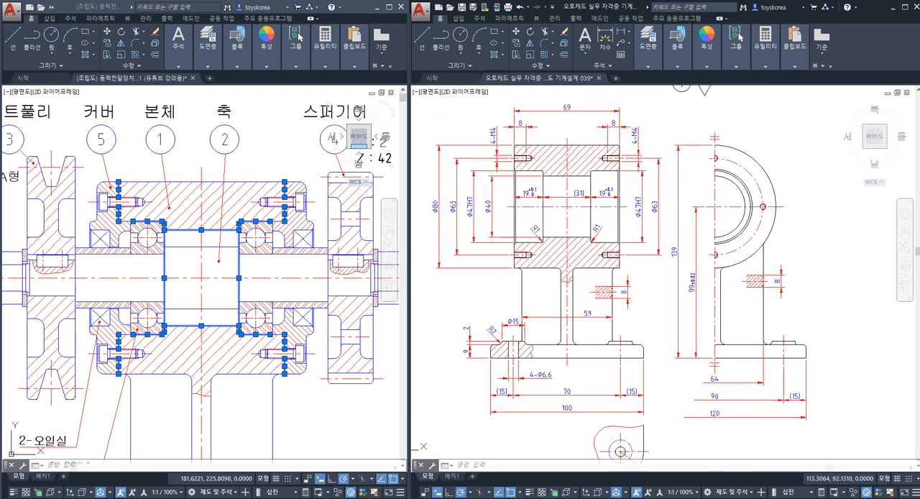
{"action": "scroll", "coordinate": [532, 268], "scroll_direction": "up", "scroll_amount": 2}
{"action": "scroll", "coordinate": [562, 269], "scroll_direction": "up", "scroll_amount": 2}
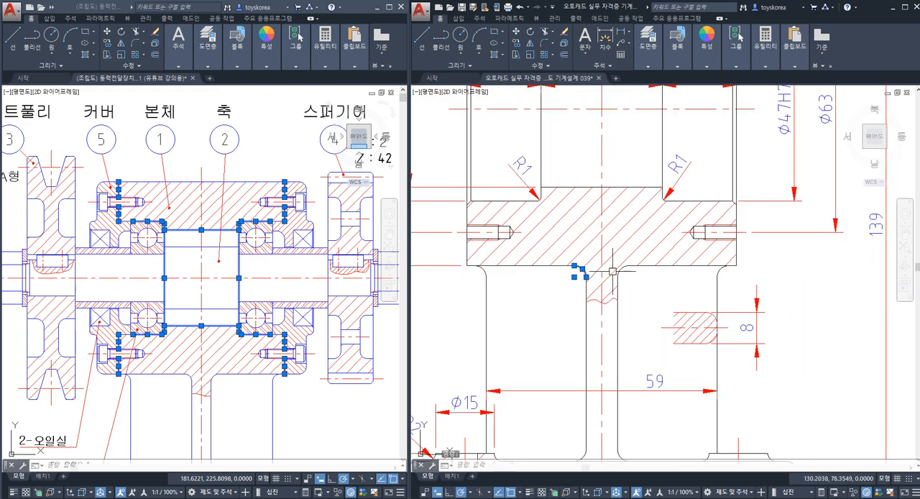
{"action": "left_click", "coordinate": [481, 272]}
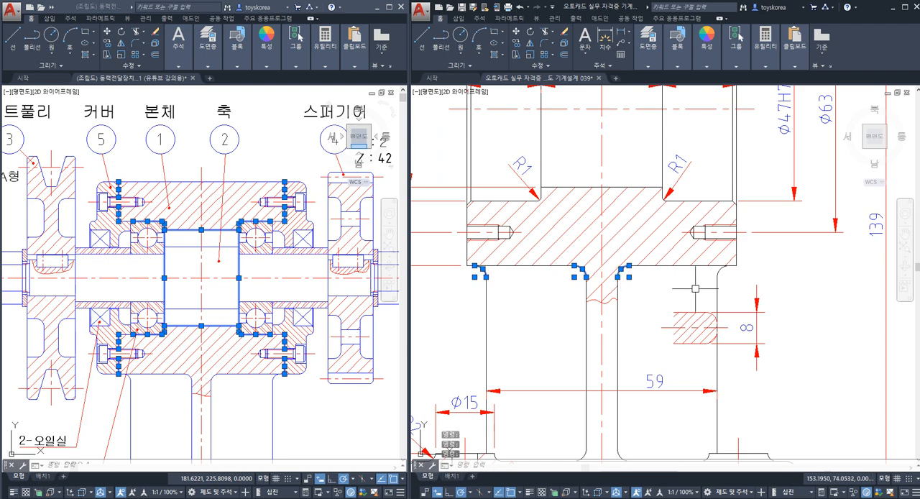
{"action": "left_click", "coordinate": [716, 272]}
{"action": "scroll", "coordinate": [712, 272], "scroll_direction": "down", "scroll_amount": 2}
{"action": "middle_click_drag", "start_coordinate": [731, 388], "coordinate": [713, 353]}
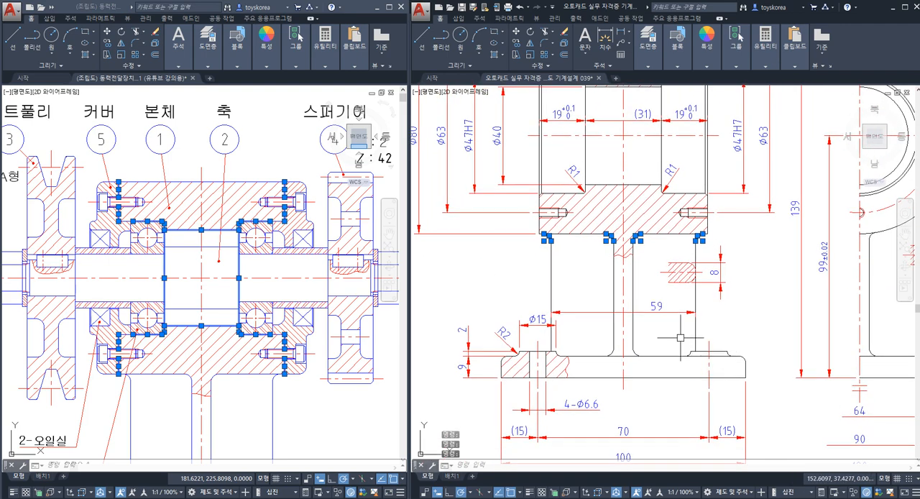
Step: Examine the base plate of the front view, including the corner fillets and the Ø15 bolt-hole bosses
{"action": "left_click", "coordinate": [680, 337]}
{"action": "left_click", "coordinate": [775, 388]}
{"action": "key", "text": "Escape"}
{"action": "left_click", "coordinate": [468, 312]}
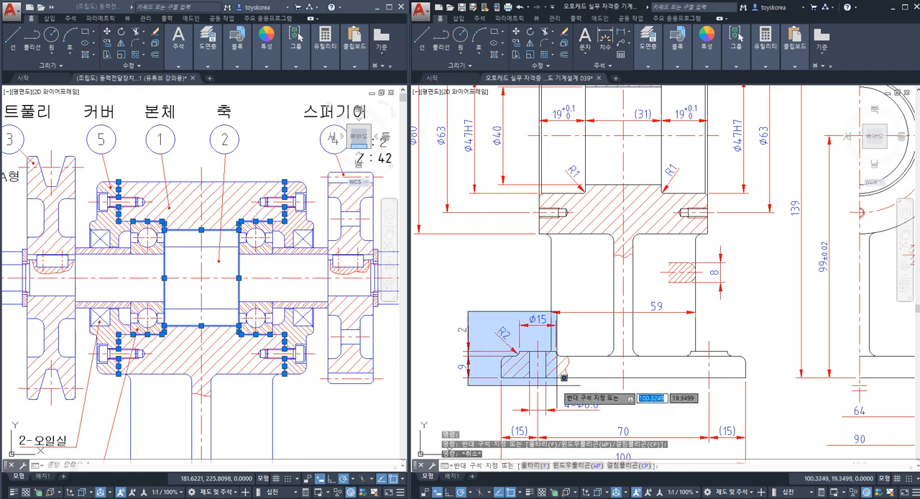
{"action": "left_click", "coordinate": [558, 387]}
{"action": "key", "text": "Escape"}
{"action": "mouse_move", "coordinate": [565, 285]}
{"action": "middle_mouse_down"}
{"action": "mouse_move", "coordinate": [528, 354]}
{"action": "mouse_move", "coordinate": [575, 300]}
{"action": "mouse_move", "coordinate": [570, 265]}
{"action": "mouse_move", "coordinate": [564, 311]}
{"action": "middle_mouse_up"}
{"action": "scroll", "coordinate": [554, 346], "scroll_direction": "down", "scroll_amount": 2}
{"action": "key", "text": "Escape"}
{"action": "key", "text": "Escape"}
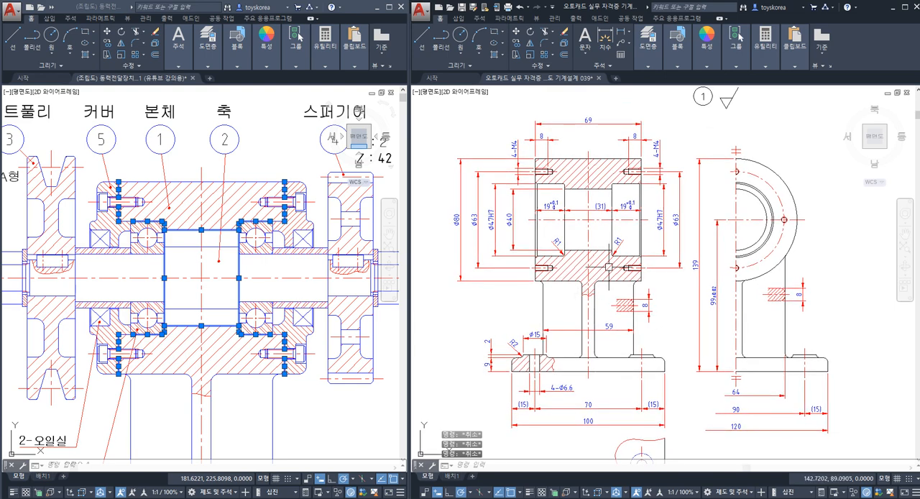
Step: Copy the triangular roughness symbol horizontally, placing the duplicate on the far side of the original from the number 1 balloon
{"action": "middle_click_drag", "start_coordinate": [693, 184], "coordinate": [643, 258]}
{"action": "scroll", "coordinate": [666, 186], "scroll_direction": "up", "scroll_amount": 2}
{"action": "scroll", "coordinate": [618, 242], "scroll_direction": "up", "scroll_amount": 1}
{"action": "scroll", "coordinate": [602, 244], "scroll_direction": "up", "scroll_amount": 1}
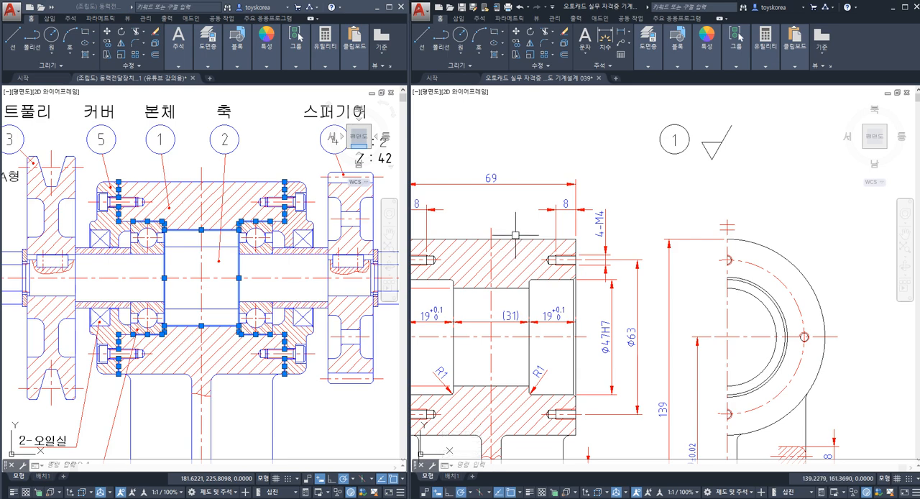
{"action": "key", "text": "Escape"}
{"action": "key", "text": "Escape"}
{"action": "scroll", "coordinate": [636, 206], "scroll_direction": "up", "scroll_amount": 3}
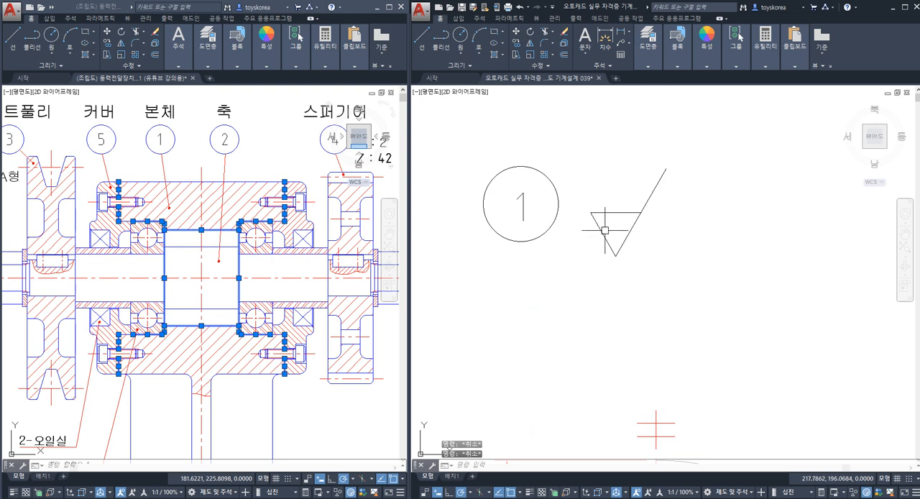
{"action": "middle_click_drag", "start_coordinate": [610, 235], "coordinate": [582, 266]}
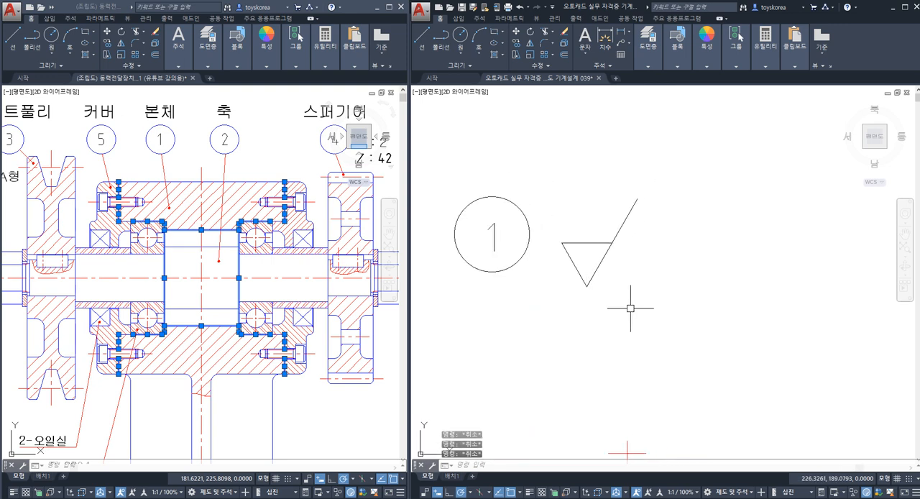
{"action": "left_click", "coordinate": [631, 309]}
{"action": "left_click", "coordinate": [575, 232]}
{"action": "type", "text": "co"}
{"action": "key", "text": "Return"}
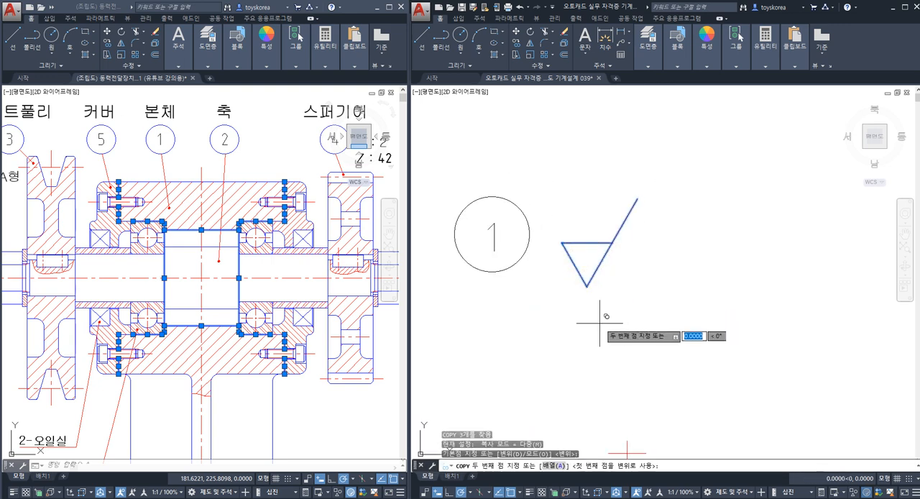
{"action": "left_click", "coordinate": [599, 323]}
{"action": "left_click", "coordinate": [695, 323]}
{"action": "key", "text": "Escape"}
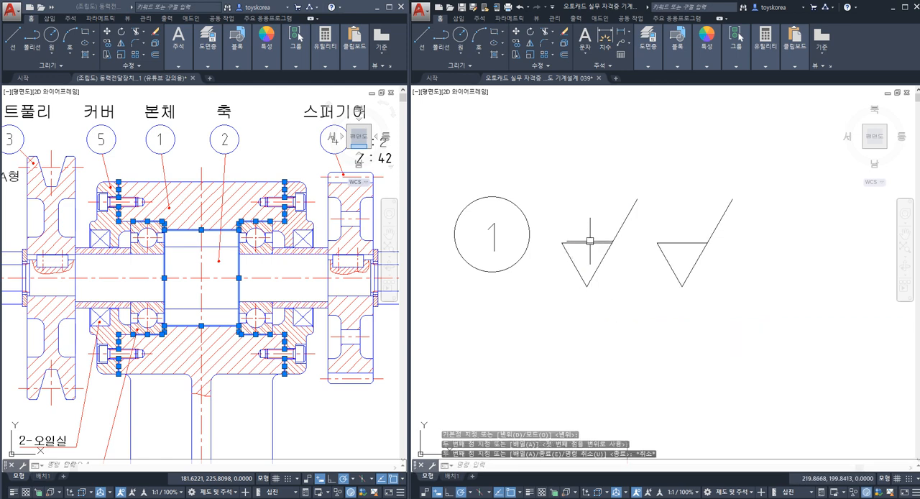
Step: Draw a circle tangent to all three sides of the triangle nearest the balloon and erase that triangle's horizontal line
{"action": "left_click", "coordinate": [462, 54]}
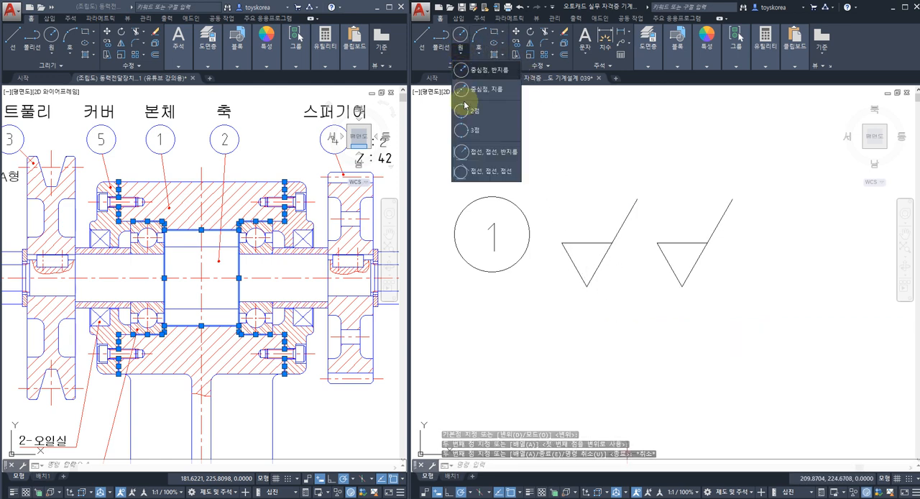
{"action": "left_click", "coordinate": [480, 174]}
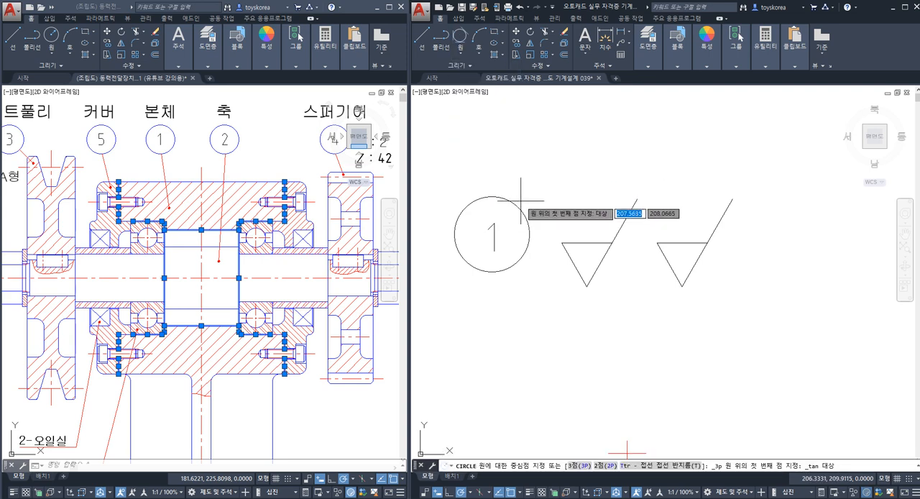
{"action": "left_click", "coordinate": [583, 242]}
{"action": "left_click", "coordinate": [575, 257]}
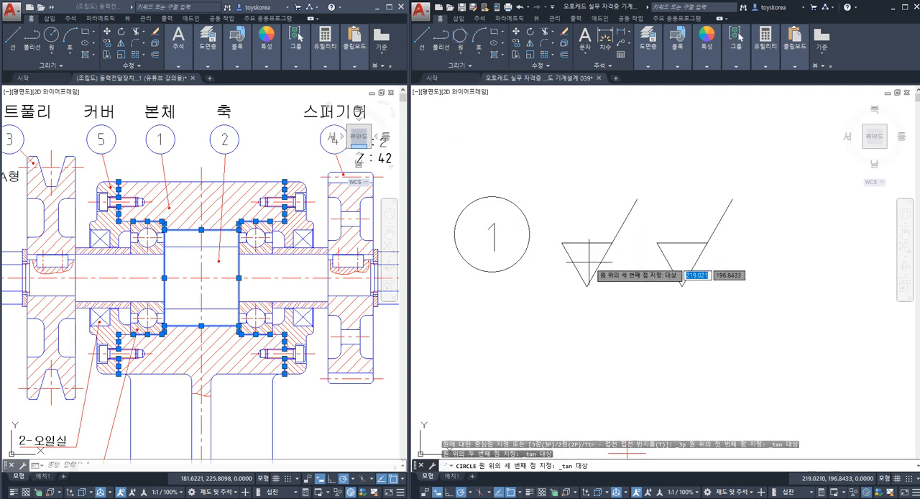
{"action": "left_click", "coordinate": [594, 263]}
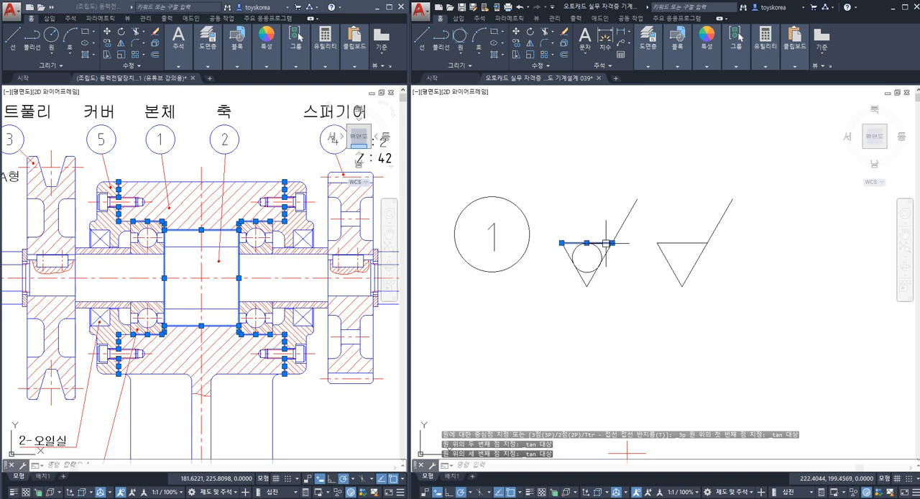
{"action": "key", "text": "e"}
{"action": "key", "text": "Return"}
{"action": "scroll", "coordinate": [581, 251], "scroll_direction": "down", "scroll_amount": 2}
{"action": "scroll", "coordinate": [581, 261], "scroll_direction": "up", "scroll_amount": 2}
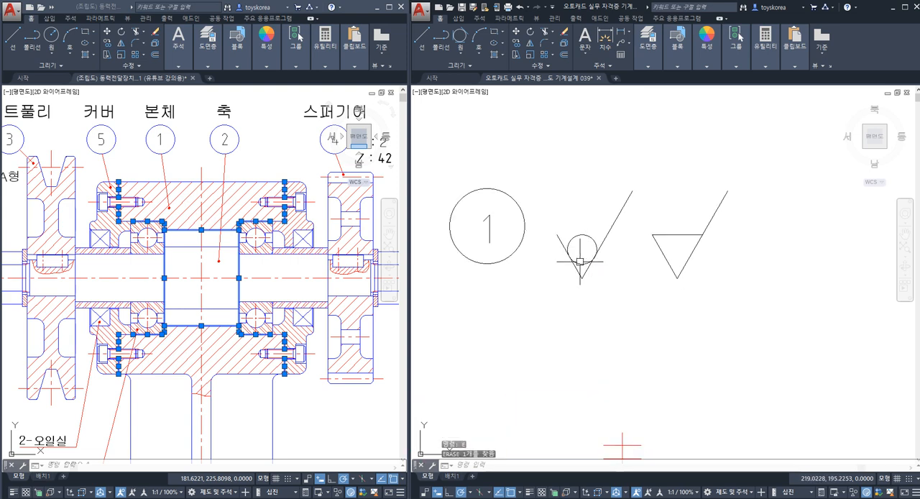
Step: Examine the roughness symbol with the inscribed circle beside the number 1 balloon
{"action": "scroll", "coordinate": [600, 221], "scroll_direction": "down", "scroll_amount": 2}
{"action": "key", "text": "Escape"}
{"action": "middle_click_drag", "start_coordinate": [596, 231], "coordinate": [601, 214]}
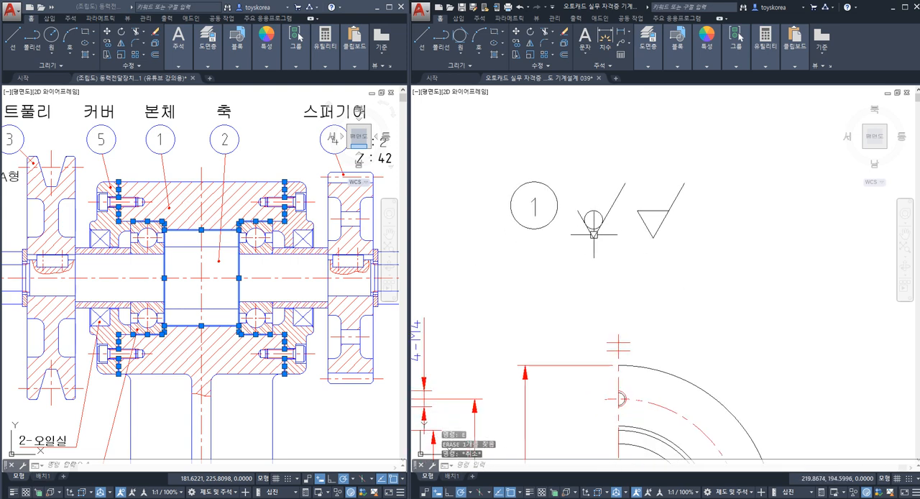
{"action": "scroll", "coordinate": [593, 240], "scroll_direction": "down", "scroll_amount": 2}
{"action": "middle_click_drag", "start_coordinate": [551, 288], "coordinate": [562, 266]}
{"action": "scroll", "coordinate": [606, 218], "scroll_direction": "up", "scroll_amount": 2}
{"action": "left_click", "coordinate": [613, 223]}
{"action": "left_click", "coordinate": [582, 181]}
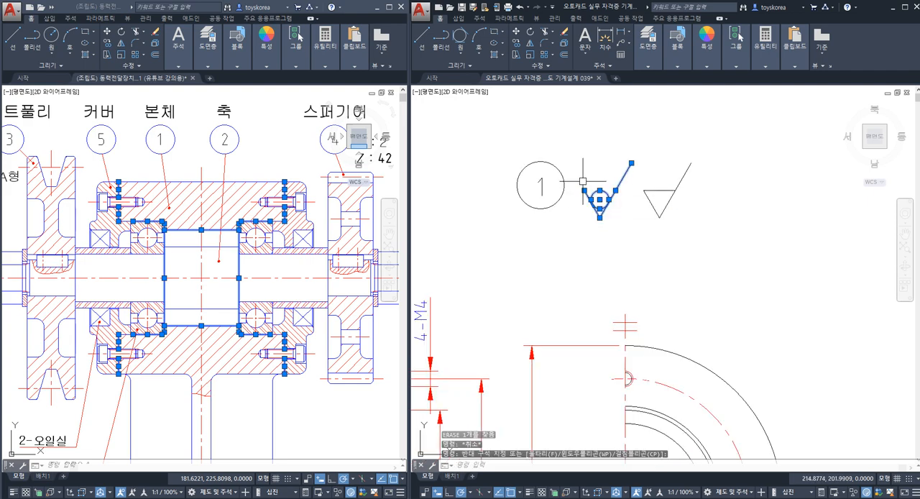
{"action": "key", "text": "Escape"}
{"action": "key", "text": "Escape"}
{"action": "left_click", "coordinate": [622, 233]}
{"action": "left_click", "coordinate": [588, 184]}
{"action": "key", "text": "Escape"}
{"action": "key", "text": "Escape"}
{"action": "middle_click_drag", "start_coordinate": [599, 198], "coordinate": [610, 201]}
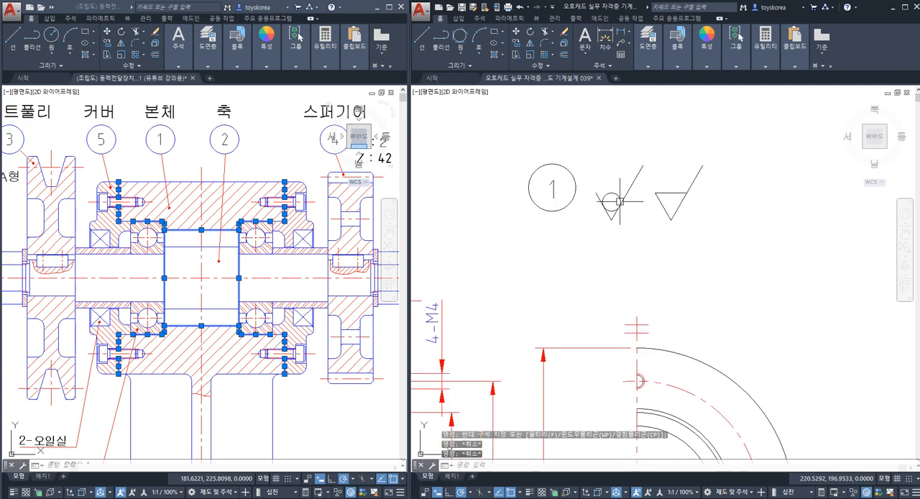
{"action": "key", "text": "Escape"}
{"action": "left_click", "coordinate": [620, 229]}
{"action": "key", "text": "Escape"}
{"action": "scroll", "coordinate": [583, 282], "scroll_direction": "down", "scroll_amount": 5}
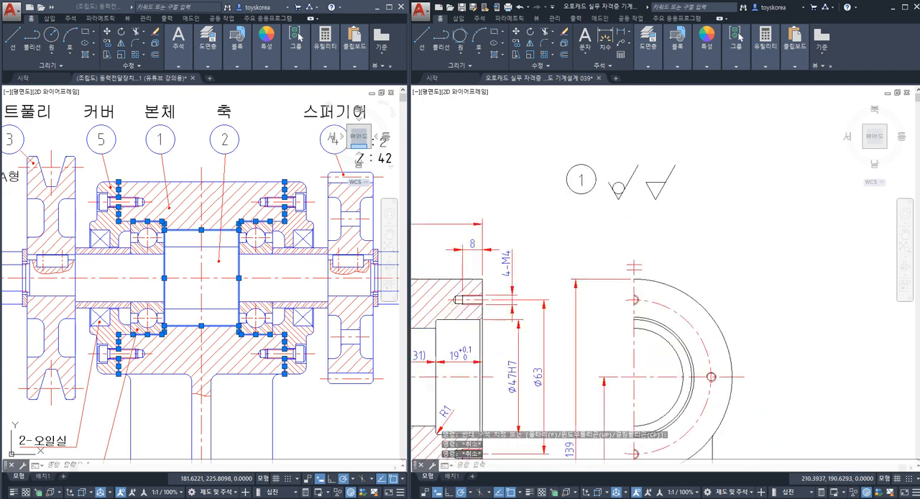
Step: Examine the outer surfaces of the housing, column and base in the body's front and side views
{"action": "scroll", "coordinate": [523, 305], "scroll_direction": "up", "scroll_amount": 3}
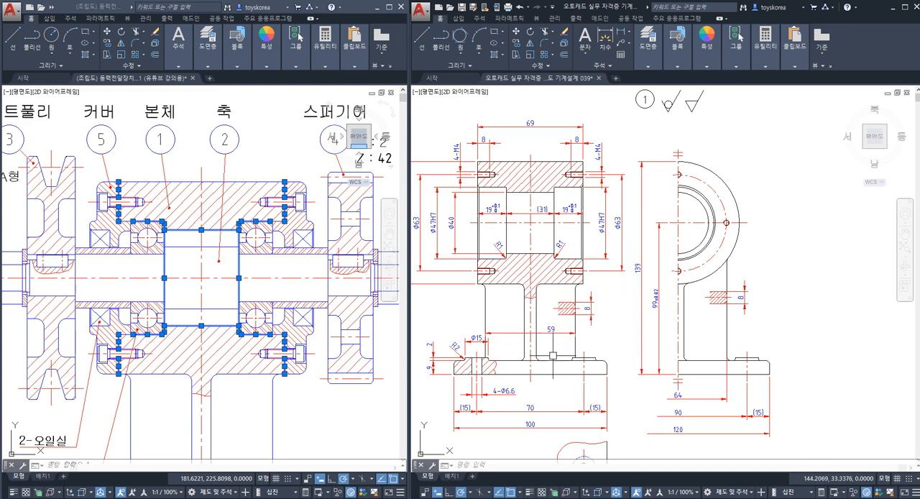
{"action": "key", "text": "Escape"}
{"action": "key", "text": "Escape"}
{"action": "key", "text": "Escape"}
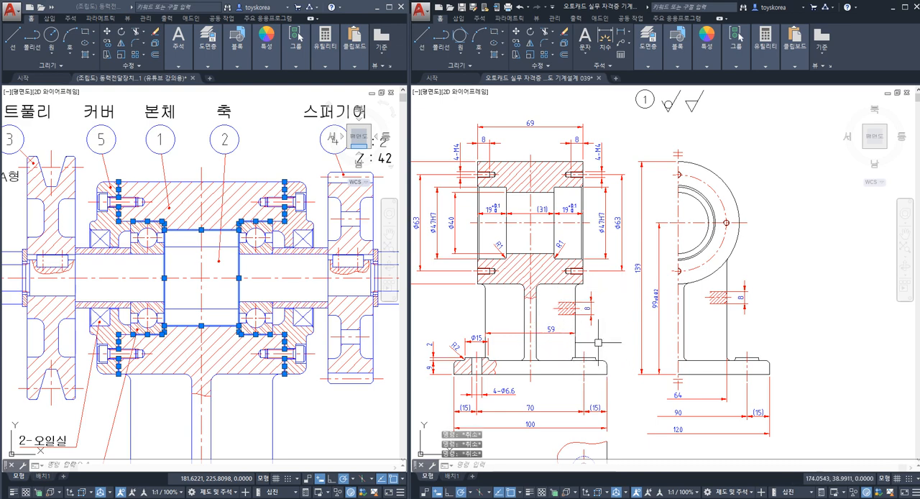
{"action": "mouse_move", "coordinate": [545, 333]}
{"action": "middle_mouse_down"}
{"action": "mouse_move", "coordinate": [536, 337]}
{"action": "mouse_move", "coordinate": [558, 331]}
{"action": "middle_mouse_up"}
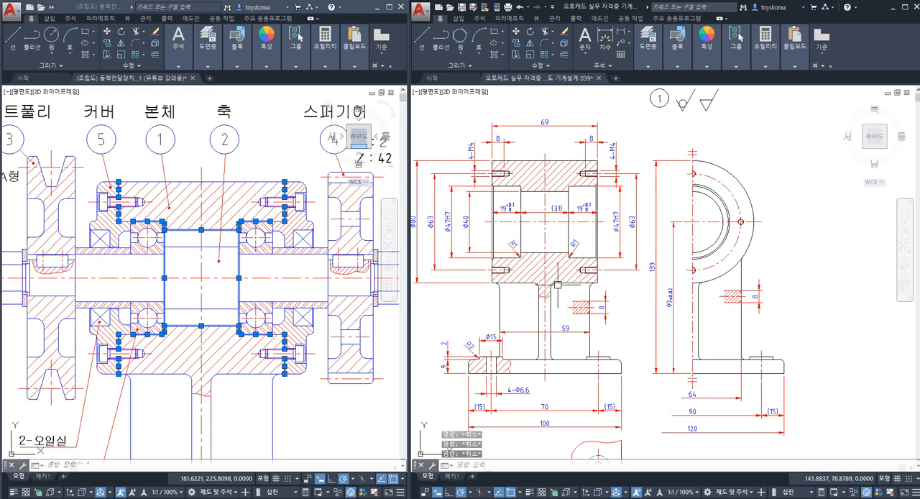
{"action": "middle_click_drag", "start_coordinate": [620, 245], "coordinate": [616, 263]}
{"action": "scroll", "coordinate": [615, 263], "scroll_direction": "up", "scroll_amount": 5}
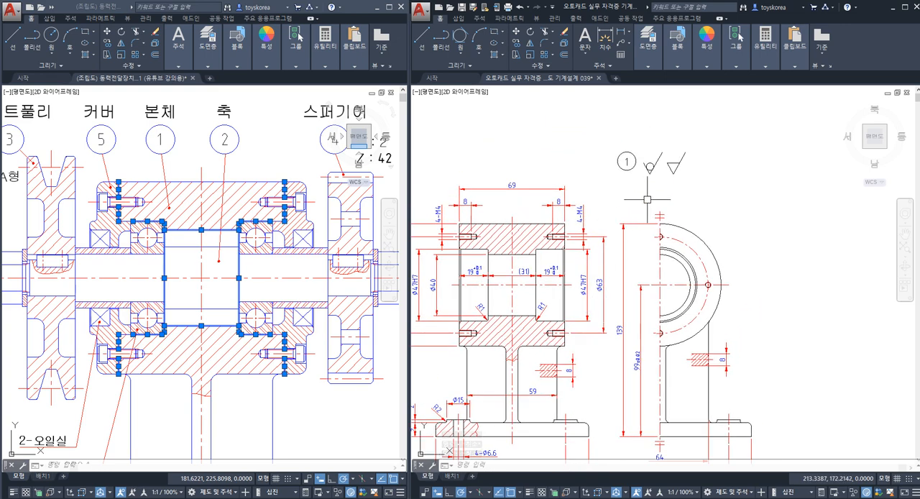
Step: Compare the circled roughness symbol with the plain triangular one beside the number 1 balloon
{"action": "left_click", "coordinate": [633, 179]}
{"action": "key", "text": "Escape"}
{"action": "key", "text": "Escape"}
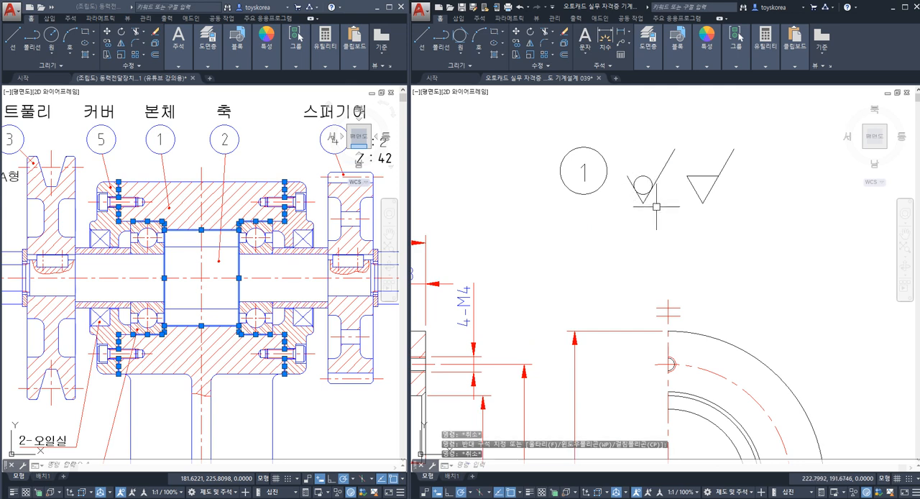
{"action": "scroll", "coordinate": [634, 226], "scroll_direction": "down", "scroll_amount": 2}
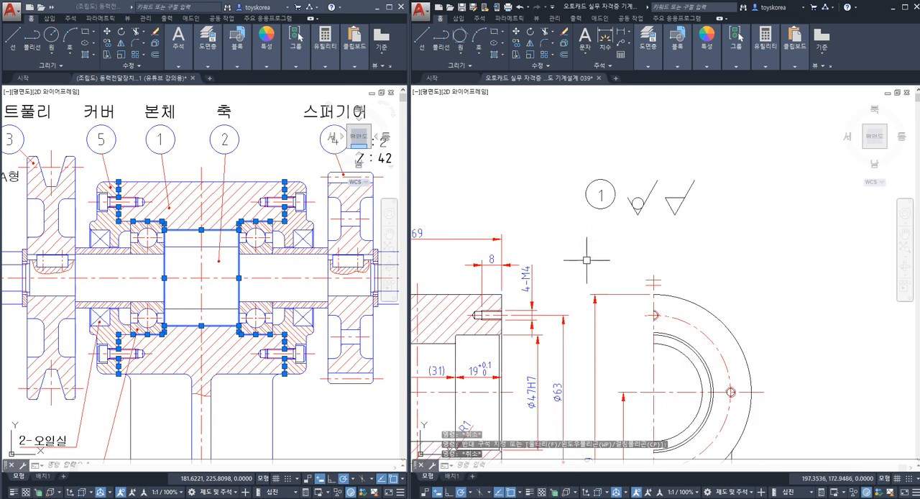
{"action": "scroll", "coordinate": [633, 210], "scroll_direction": "up", "scroll_amount": 4}
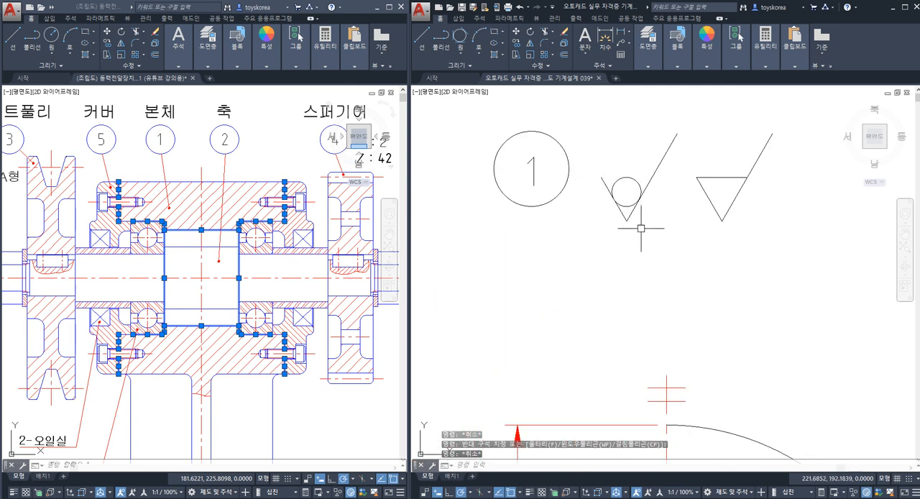
{"action": "left_click", "coordinate": [640, 227]}
{"action": "left_click", "coordinate": [616, 180]}
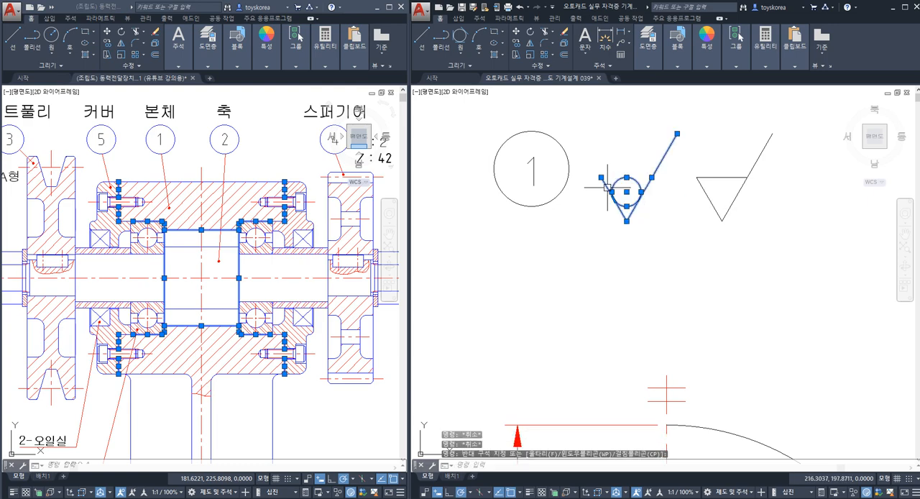
{"action": "scroll", "coordinate": [607, 186], "scroll_direction": "down", "scroll_amount": 3}
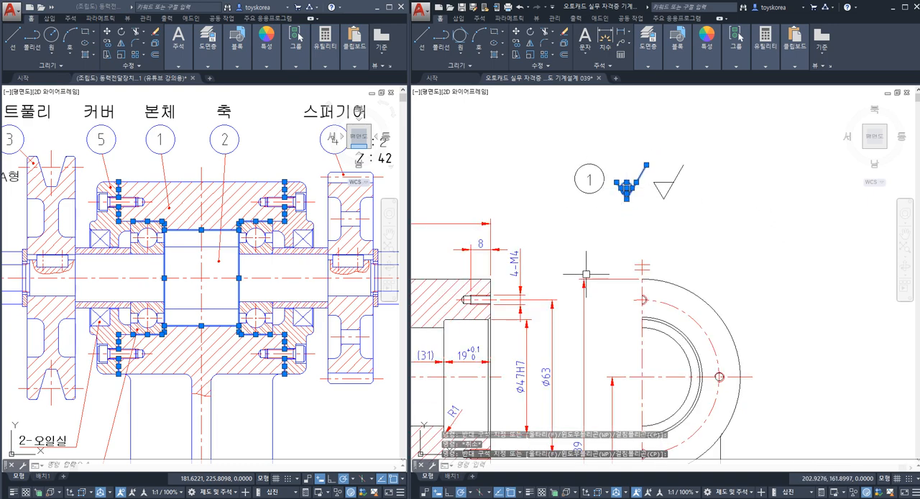
{"action": "scroll", "coordinate": [586, 274], "scroll_direction": "down", "scroll_amount": 3}
{"action": "key", "text": "Escape"}
Step: Examine the bearing bore and the bottom face of the base plate in the front view
{"action": "scroll", "coordinate": [528, 180], "scroll_direction": "up", "scroll_amount": 5}
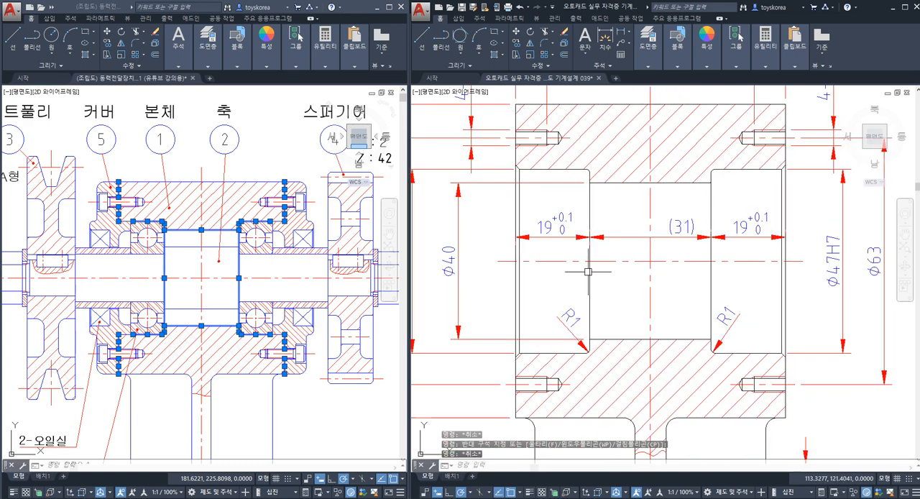
{"action": "scroll", "coordinate": [515, 189], "scroll_direction": "down", "scroll_amount": 5}
{"action": "scroll", "coordinate": [624, 274], "scroll_direction": "up", "scroll_amount": 4}
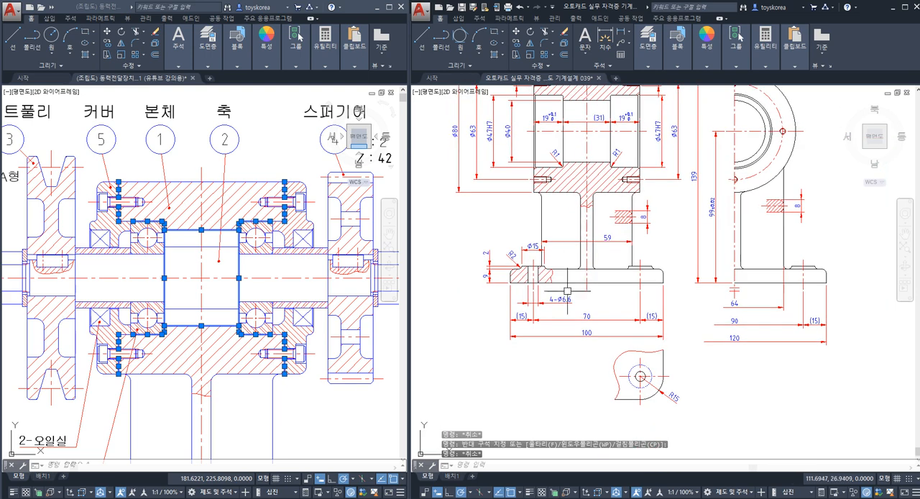
{"action": "left_click", "coordinate": [624, 275]}
{"action": "key", "text": "Escape"}
{"action": "middle_click_drag", "start_coordinate": [630, 267], "coordinate": [586, 332]}
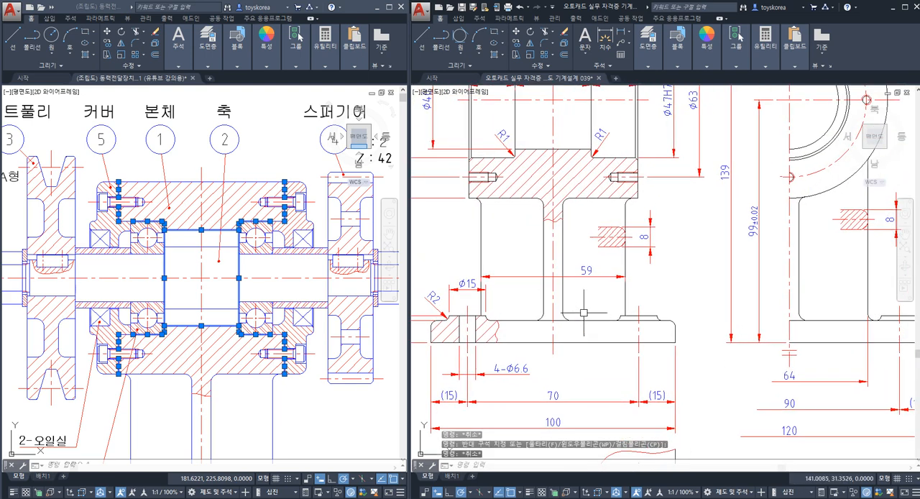
{"action": "left_click", "coordinate": [591, 343]}
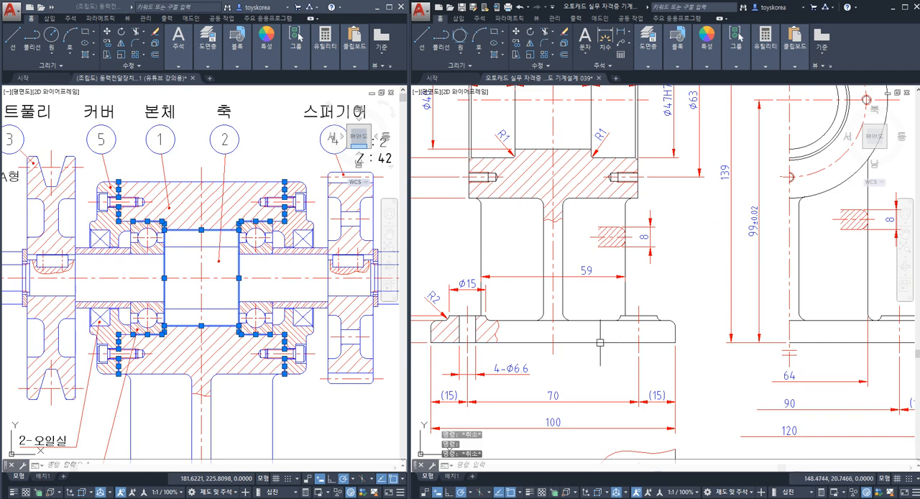
Step: Examine the shoulder and bore lines of the left bearing seat in the front view
{"action": "key", "text": "Escape"}
{"action": "middle_click_drag", "start_coordinate": [607, 201], "coordinate": [631, 328]}
{"action": "left_click", "coordinate": [537, 191]}
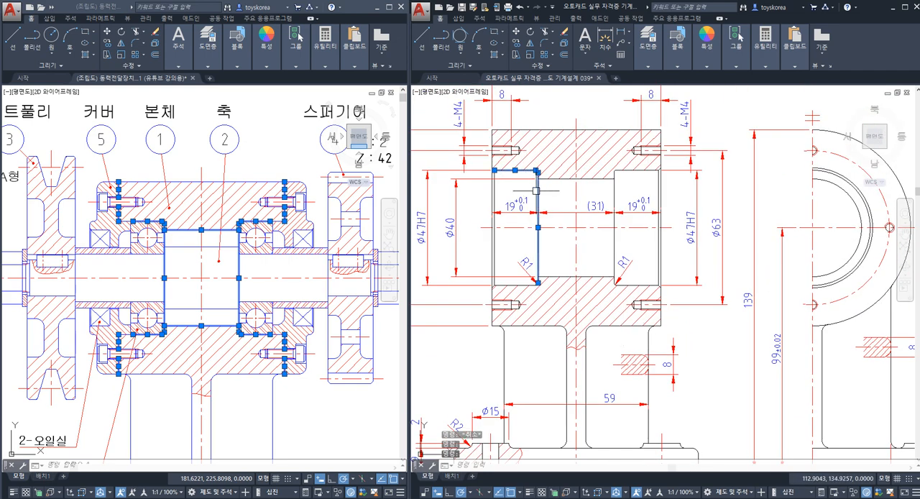
{"action": "left_click", "coordinate": [512, 285]}
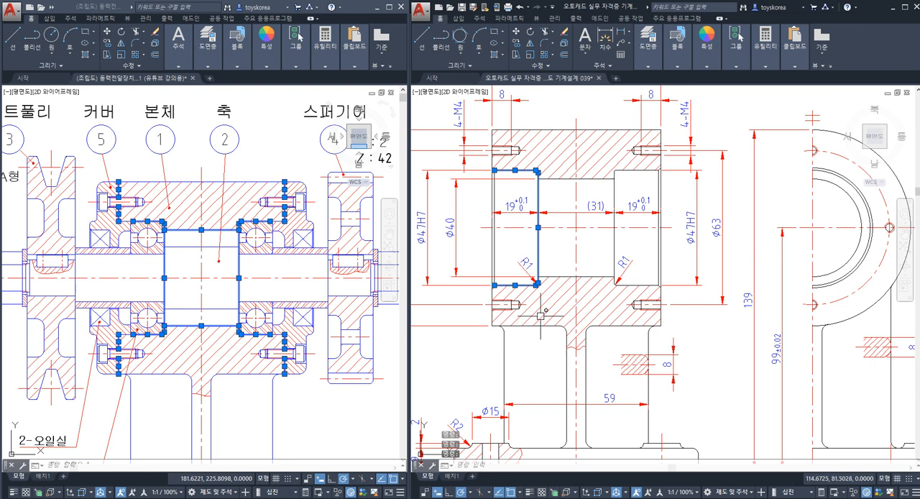
{"action": "key", "text": "Escape"}
{"action": "scroll", "coordinate": [546, 255], "scroll_direction": "down", "scroll_amount": 2}
{"action": "middle_click_drag", "start_coordinate": [585, 255], "coordinate": [534, 330]}
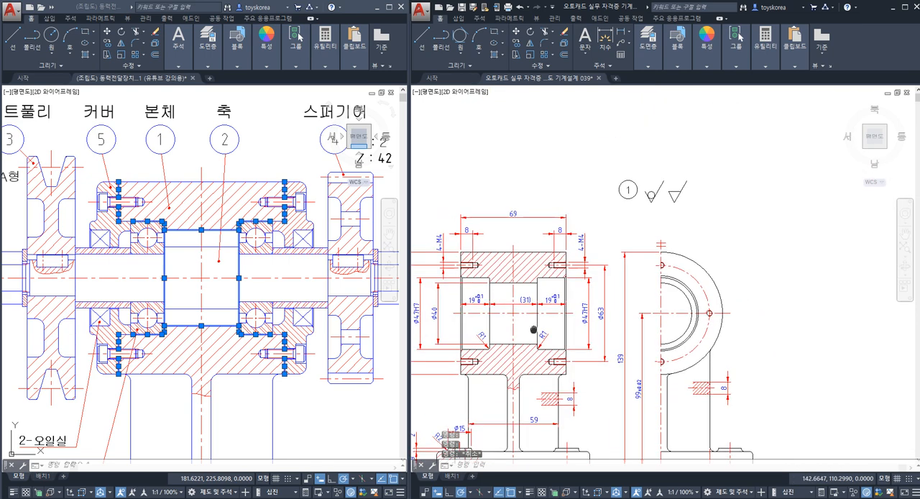
Step: Examine the right bearing seat in the front view and the two roughness symbols beside the number 1 balloon
{"action": "scroll", "coordinate": [646, 223], "scroll_direction": "up", "scroll_amount": 3}
{"action": "middle_click_drag", "start_coordinate": [552, 364], "coordinate": [610, 281]}
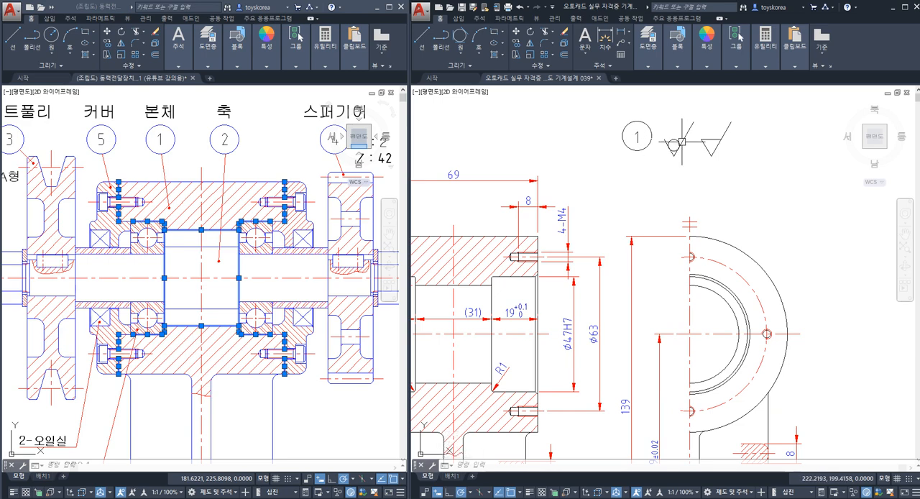
{"action": "middle_click_drag", "start_coordinate": [553, 281], "coordinate": [570, 269]}
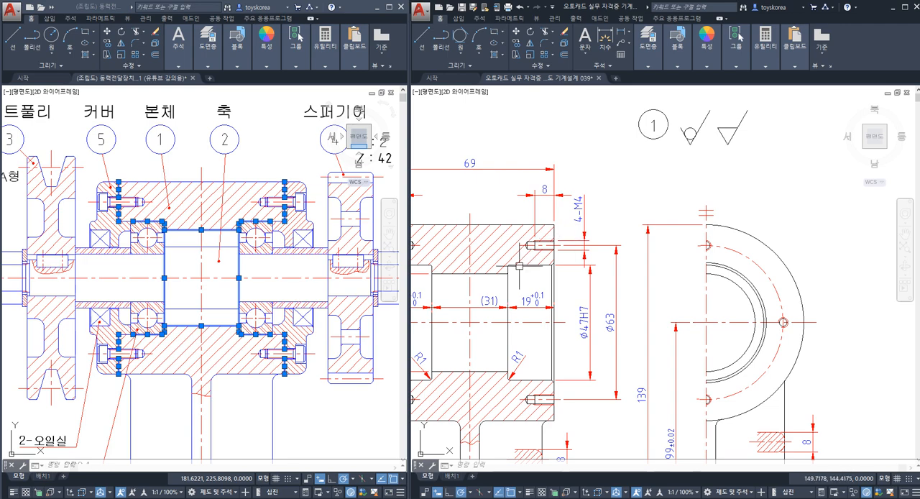
{"action": "middle_click_drag", "start_coordinate": [477, 281], "coordinate": [503, 275]}
{"action": "scroll", "coordinate": [743, 171], "scroll_direction": "up", "scroll_amount": 2}
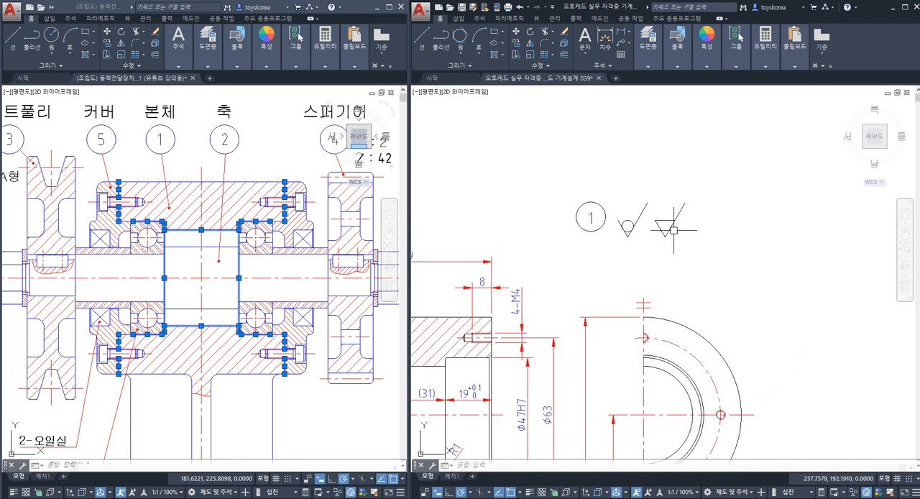
{"action": "scroll", "coordinate": [663, 225], "scroll_direction": "up", "scroll_amount": 2}
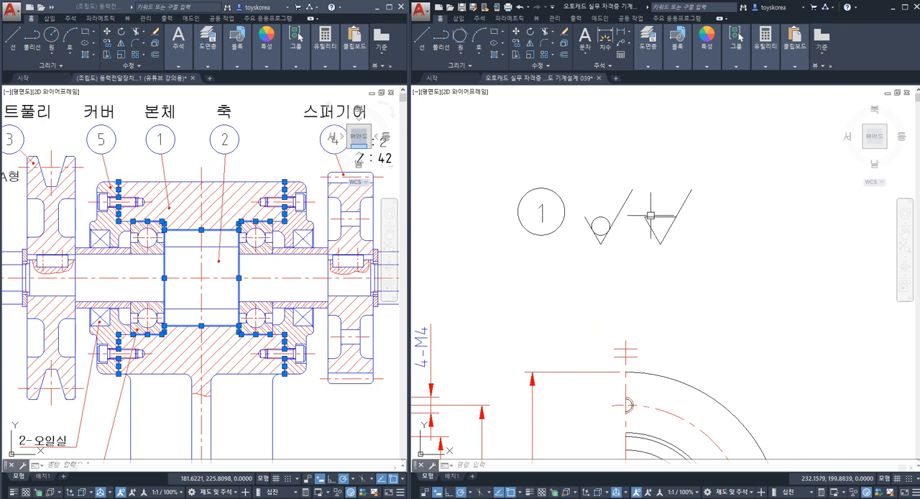
{"action": "scroll", "coordinate": [739, 217], "scroll_direction": "up", "scroll_amount": 2}
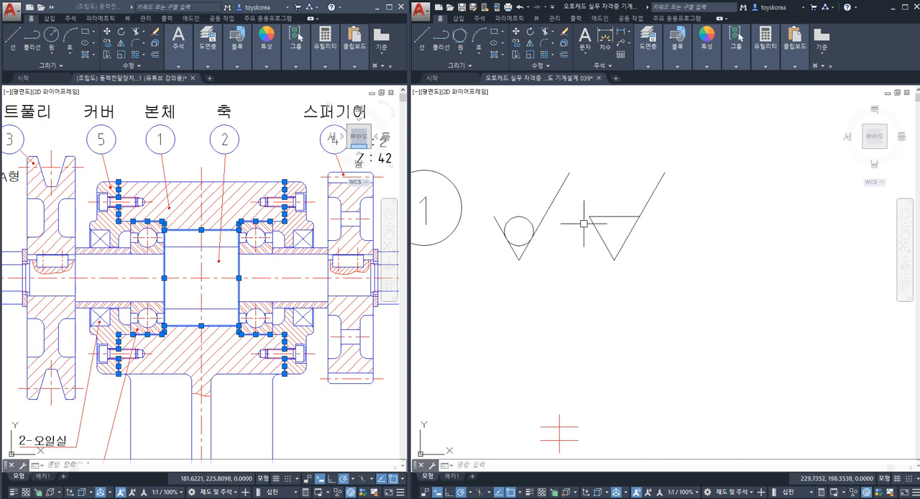
{"action": "middle_click_drag", "start_coordinate": [577, 208], "coordinate": [598, 212]}
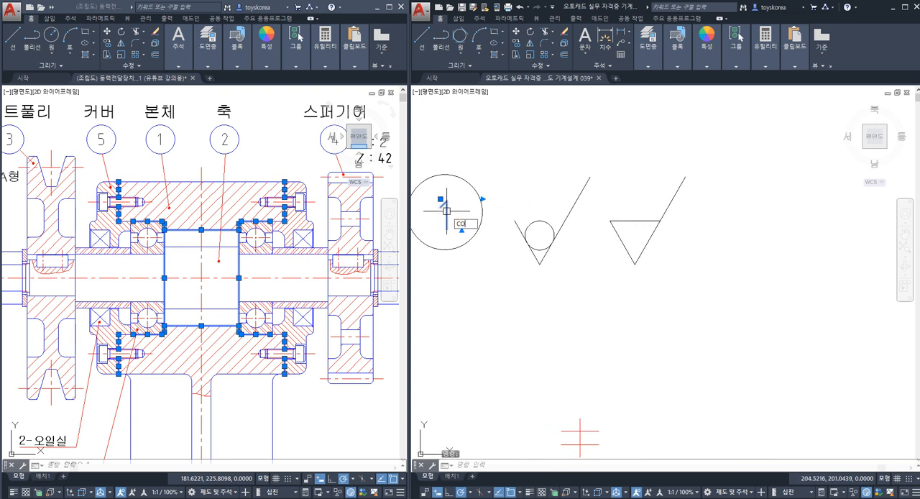
Step: Copy the balloon's number 1 text onto the triangular roughness symbol and change the copied text to W
{"action": "key", "text": "Return"}
{"action": "left_click", "coordinate": [447, 223]}
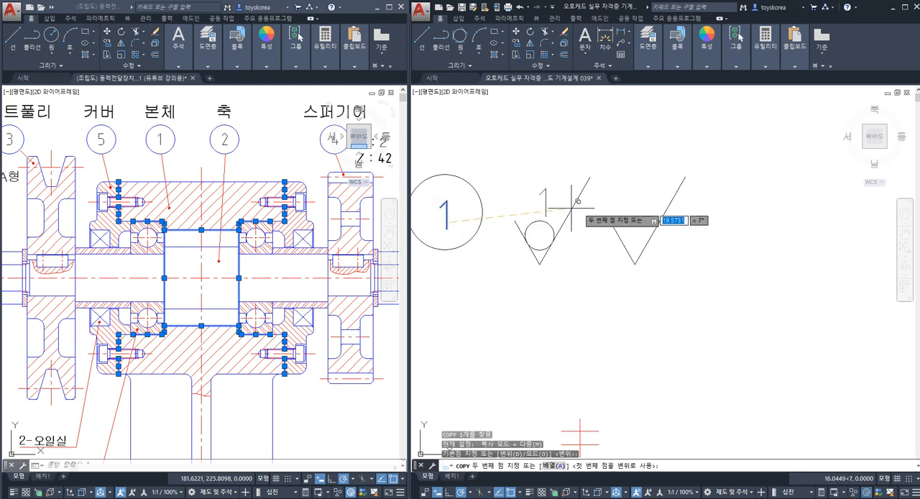
{"action": "left_click", "coordinate": [636, 210]}
{"action": "key", "text": "Escape"}
{"action": "double_click", "coordinate": [636, 207]}
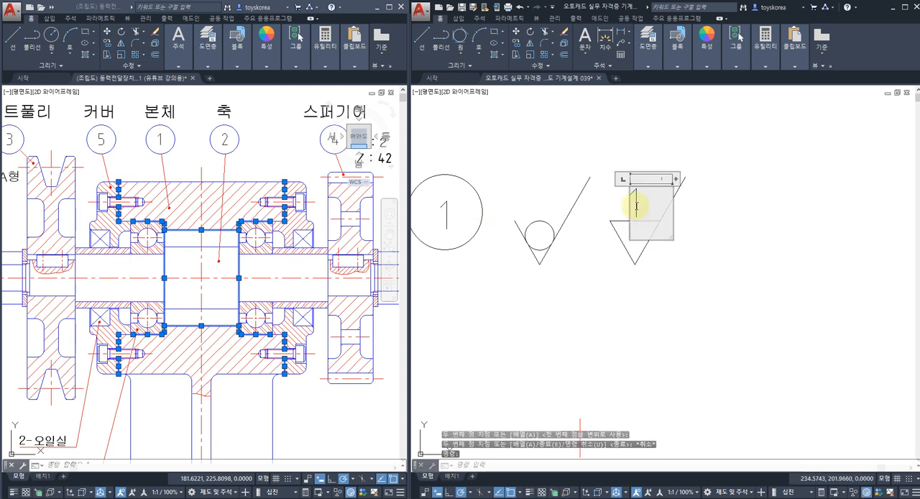
{"action": "left_click_drag", "start_coordinate": [641, 199], "coordinate": [612, 211]}
{"action": "type", "text": "W"}
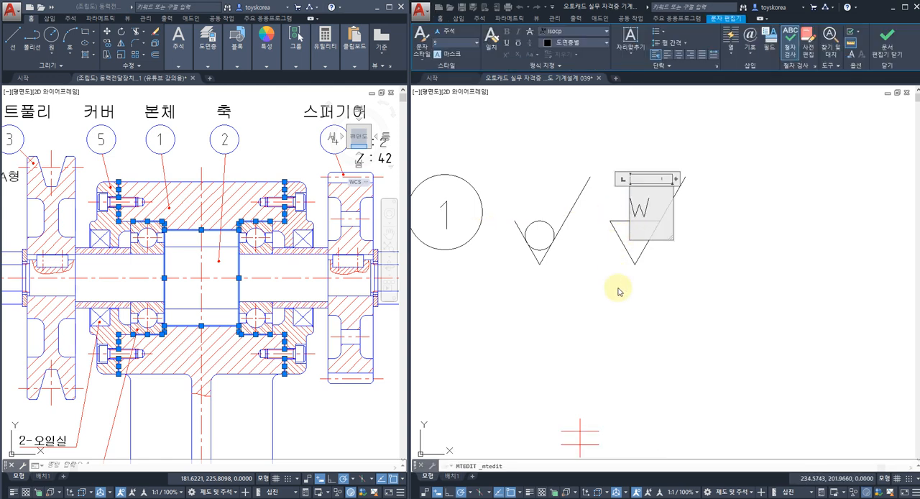
{"action": "left_click", "coordinate": [620, 292]}
Step: Move the W text so it sits centred just above the triangle of the roughness symbol
{"action": "type", "text": "M"}
{"action": "key", "text": "Return"}
{"action": "left_click", "coordinate": [655, 208]}
{"action": "left_click", "coordinate": [643, 203]}
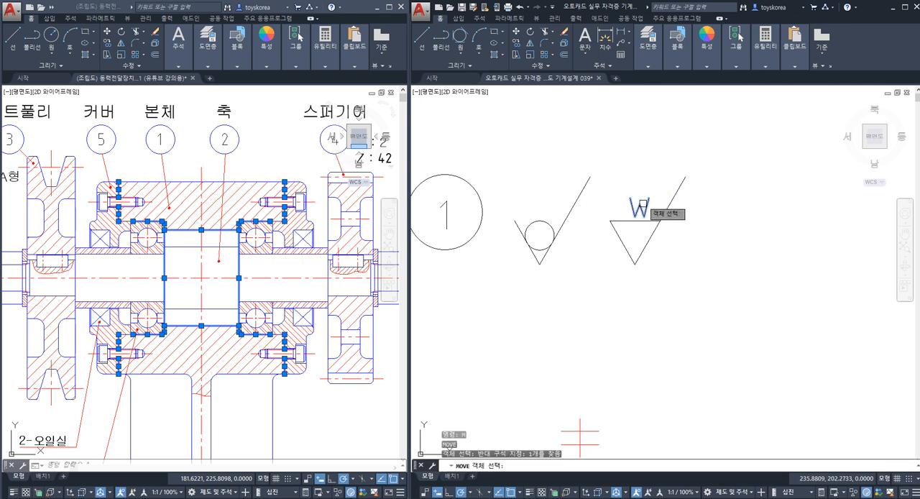
{"action": "key", "text": "Return"}
{"action": "left_click", "coordinate": [651, 168]}
{"action": "left_click", "coordinate": [648, 170]}
{"action": "key", "text": "Escape"}
{"action": "middle_click_drag", "start_coordinate": [648, 176], "coordinate": [630, 182]}
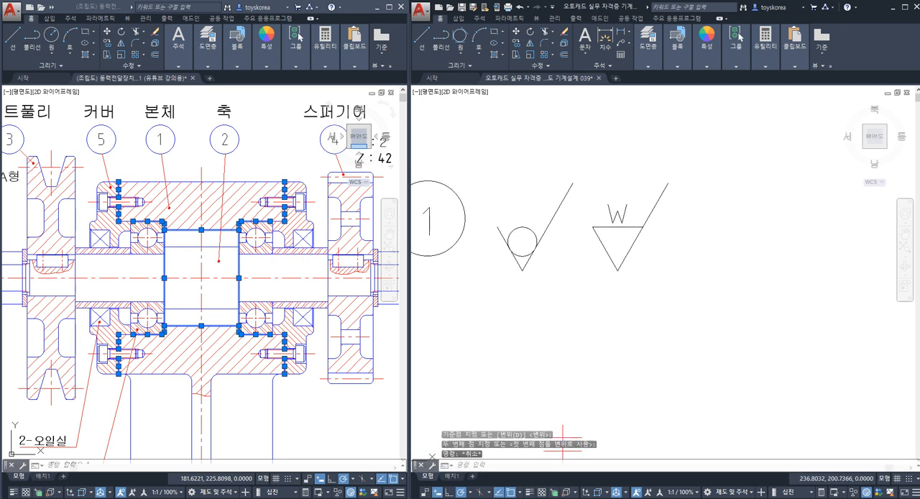
{"action": "key", "text": "Escape"}
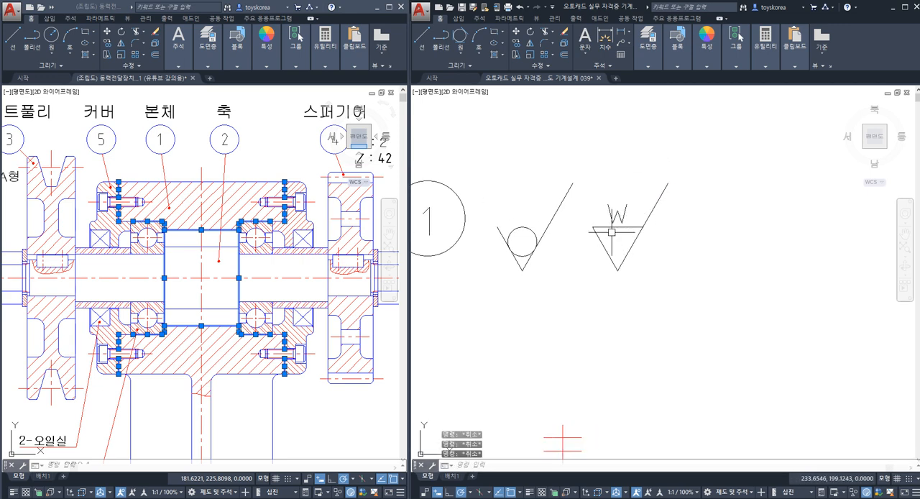
Step: Examine the W text above the triangular roughness symbol
{"action": "middle_click_drag", "start_coordinate": [616, 221], "coordinate": [605, 216]}
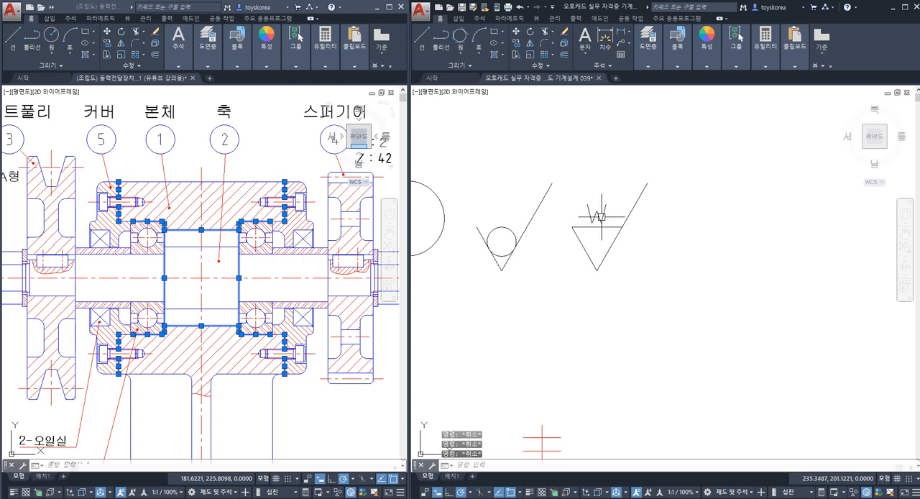
{"action": "key", "text": "Escape"}
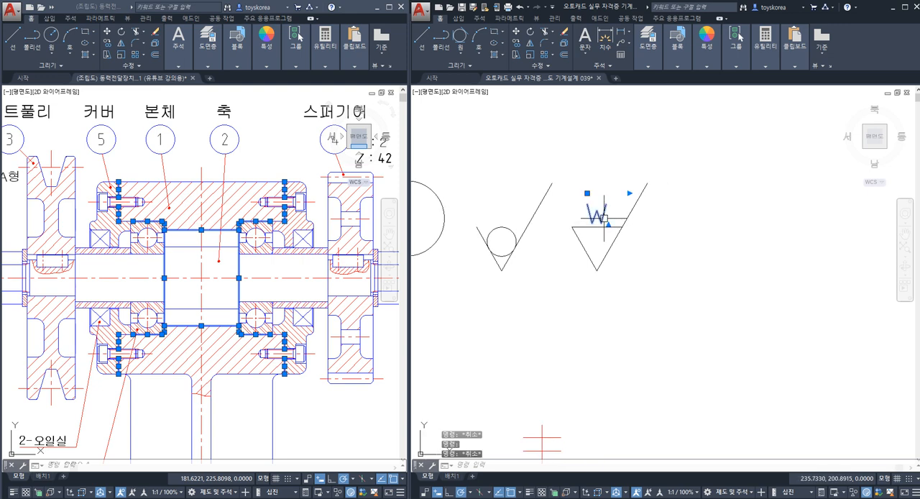
{"action": "key", "text": "Escape"}
{"action": "left_click", "coordinate": [601, 218]}
{"action": "key", "text": "Escape"}
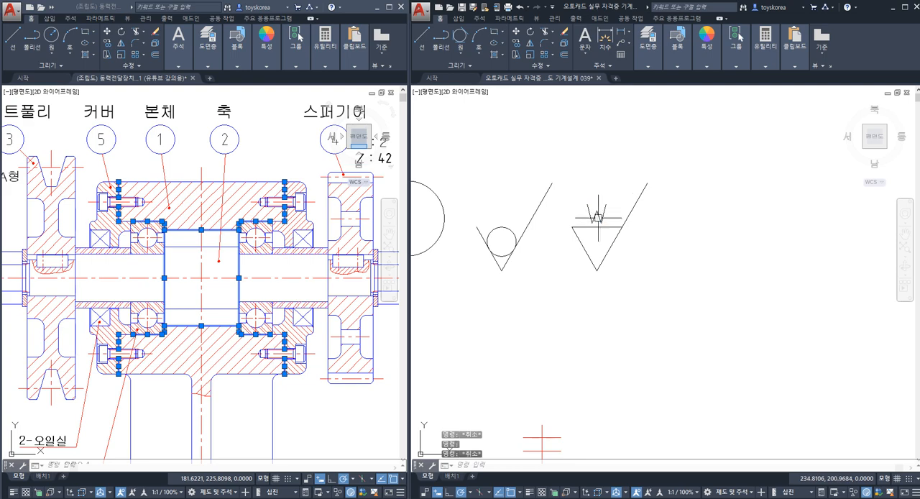
{"action": "left_click", "coordinate": [631, 288]}
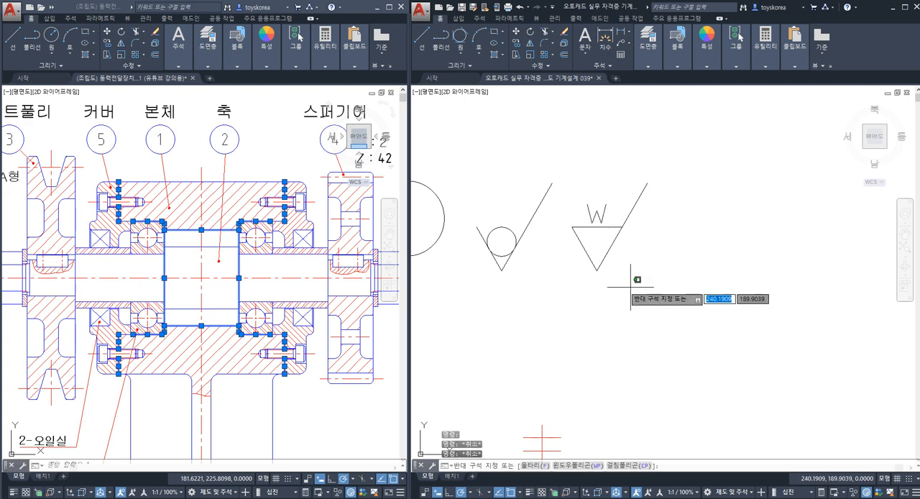
{"action": "left_click", "coordinate": [584, 208]}
{"action": "type", "text": "co"}
{"action": "key", "text": "space"}
{"action": "key", "text": "Escape"}
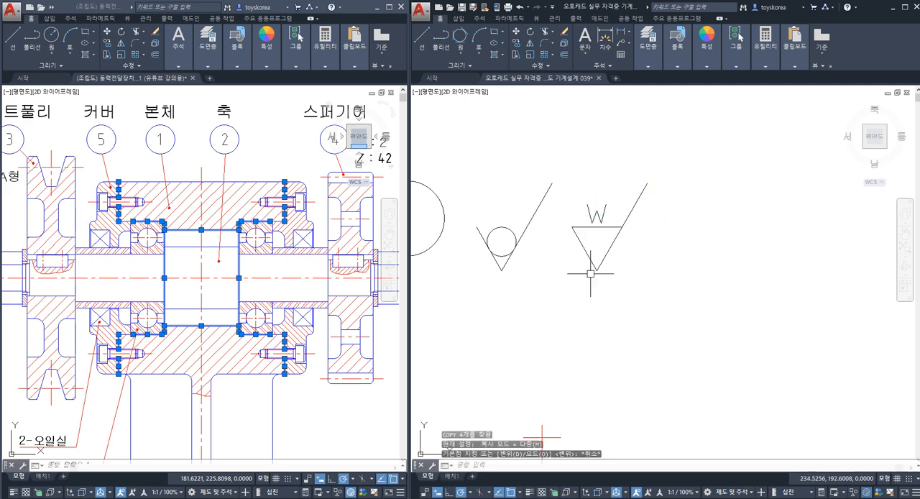
Step: Examine the upper and lower lines of the middle bore between the bearing seats in the front view
{"action": "scroll", "coordinate": [592, 271], "scroll_direction": "down", "scroll_amount": 7}
{"action": "mouse_move", "coordinate": [537, 331]}
{"action": "middle_mouse_down"}
{"action": "mouse_move", "coordinate": [539, 271]}
{"action": "mouse_move", "coordinate": [552, 286]}
{"action": "middle_mouse_up"}
{"action": "scroll", "coordinate": [534, 282], "scroll_direction": "up", "scroll_amount": 3}
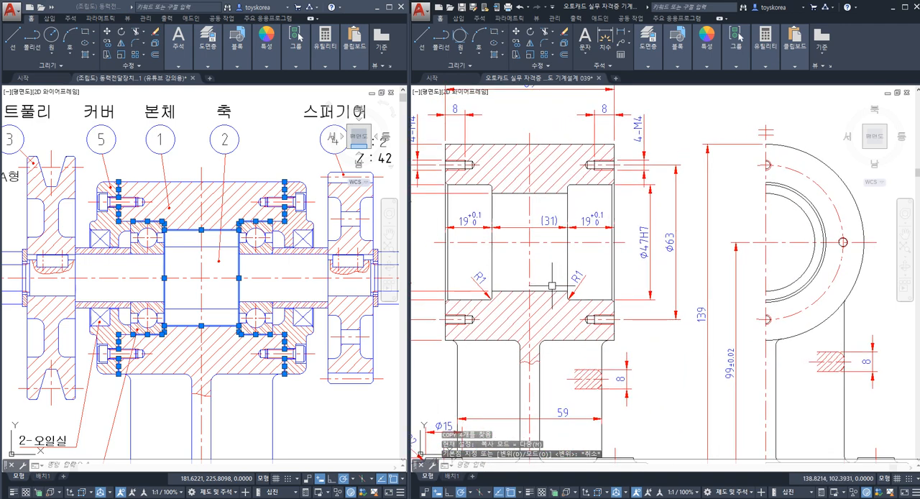
{"action": "left_click", "coordinate": [557, 291]}
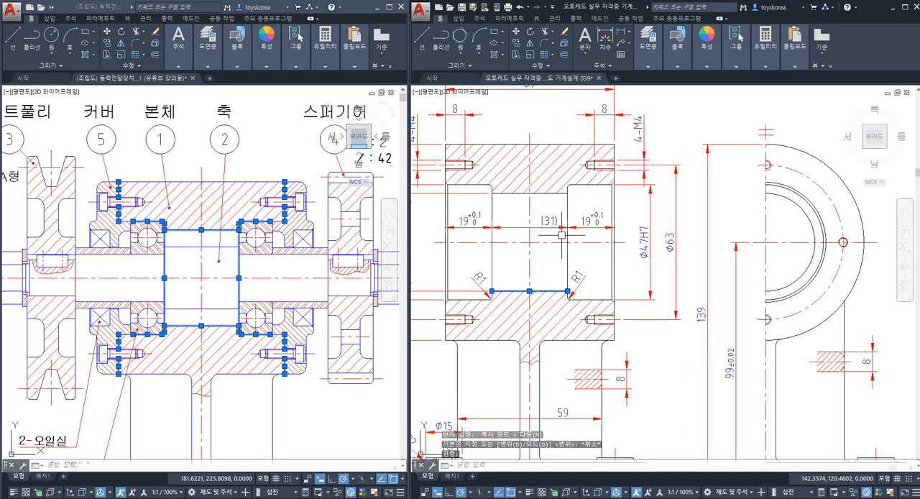
{"action": "left_click", "coordinate": [550, 194]}
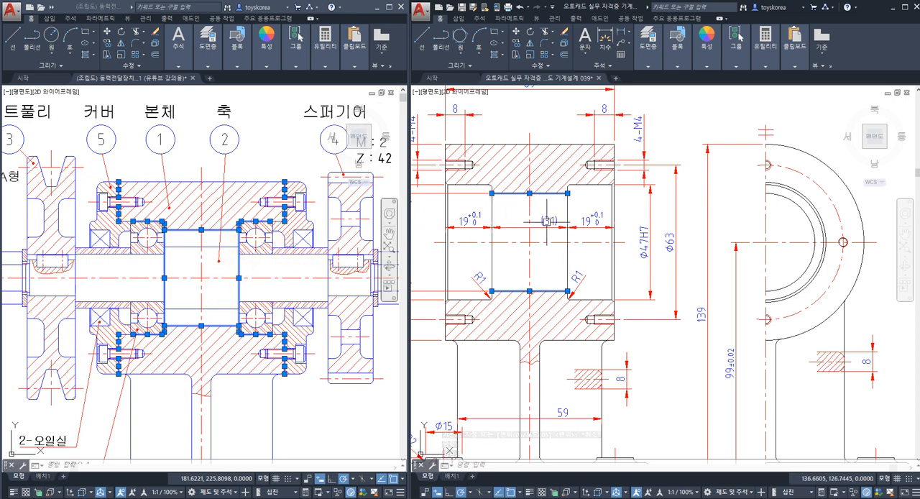
{"action": "scroll", "coordinate": [536, 266], "scroll_direction": "down", "scroll_amount": 3}
{"action": "scroll", "coordinate": [537, 267], "scroll_direction": "up", "scroll_amount": 2}
{"action": "key", "text": "Escape"}
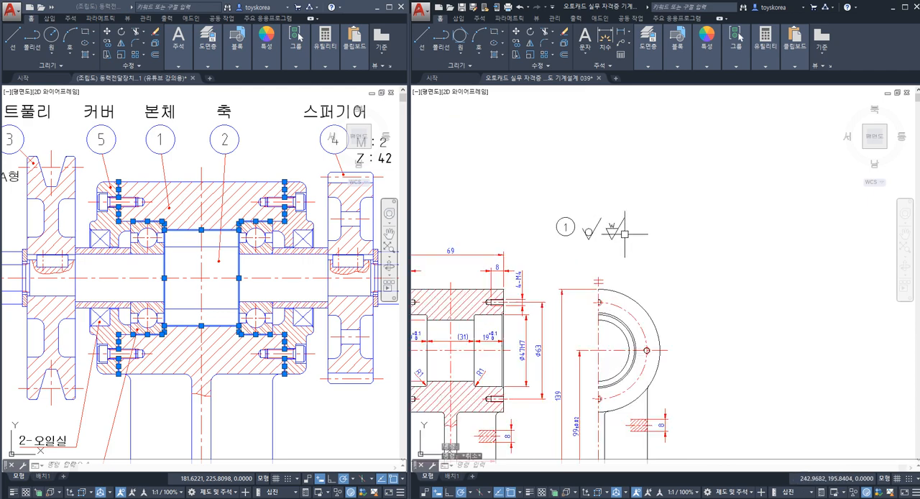
Step: Copy the complete W roughness symbol horizontally to place a second one beside it in the balloon's row
{"action": "scroll", "coordinate": [625, 233], "scroll_direction": "up", "scroll_amount": 2}
{"action": "left_click", "coordinate": [626, 241]}
{"action": "left_click", "coordinate": [600, 217]}
{"action": "type", "text": "co"}
{"action": "key", "text": "space"}
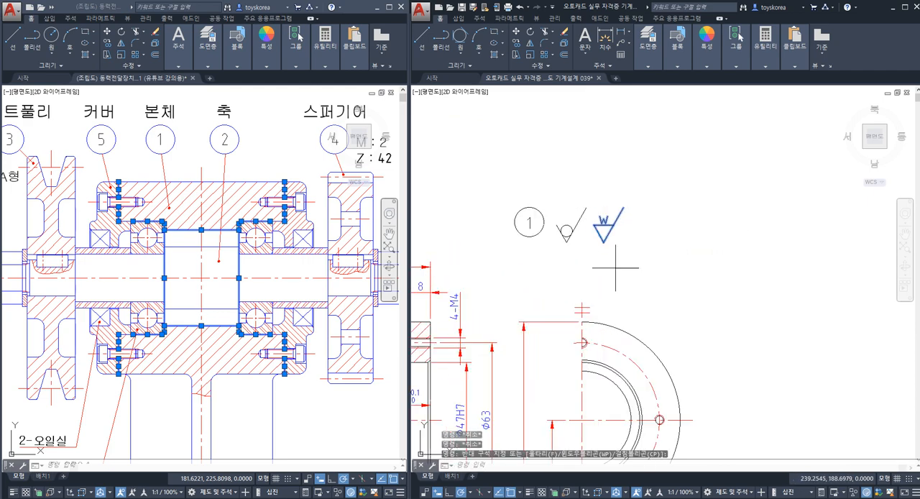
{"action": "left_click", "coordinate": [616, 268]}
{"action": "left_click", "coordinate": [651, 269]}
{"action": "key", "text": "Escape"}
{"action": "scroll", "coordinate": [631, 277], "scroll_direction": "down", "scroll_amount": 2}
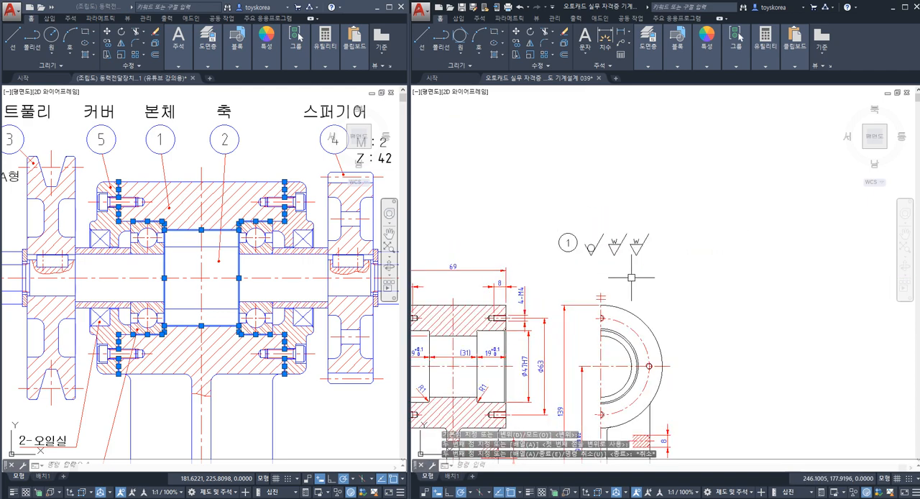
Step: Examine the base plate's bottom face and the housing's right end face in the front view
{"action": "middle_click_drag", "start_coordinate": [632, 277], "coordinate": [688, 140]}
{"action": "left_click", "coordinate": [544, 382]}
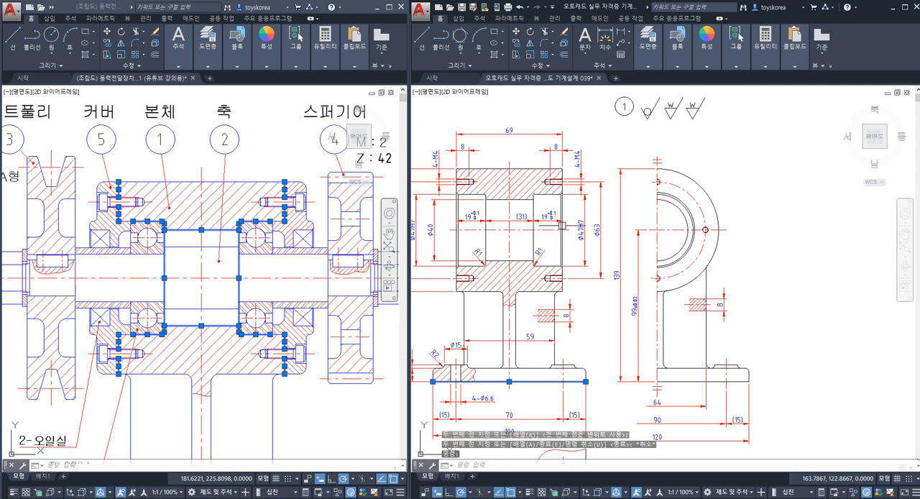
{"action": "scroll", "coordinate": [562, 225], "scroll_direction": "up", "scroll_amount": 2}
{"action": "left_click", "coordinate": [561, 225]}
{"action": "key", "text": "Escape"}
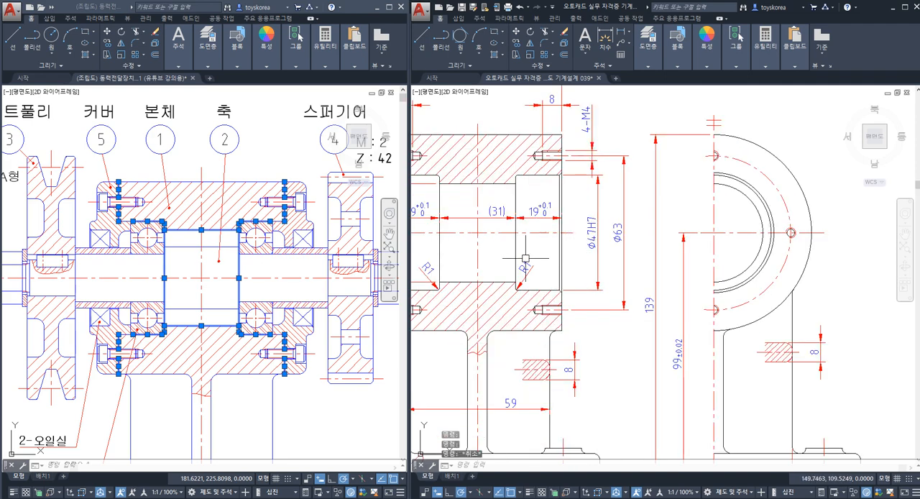
Step: Clear the selection in the assembly drawing and compare its middle bore with the matching bore lines in the body's front view
{"action": "left_click", "coordinate": [207, 265]}
{"action": "key", "text": "Escape"}
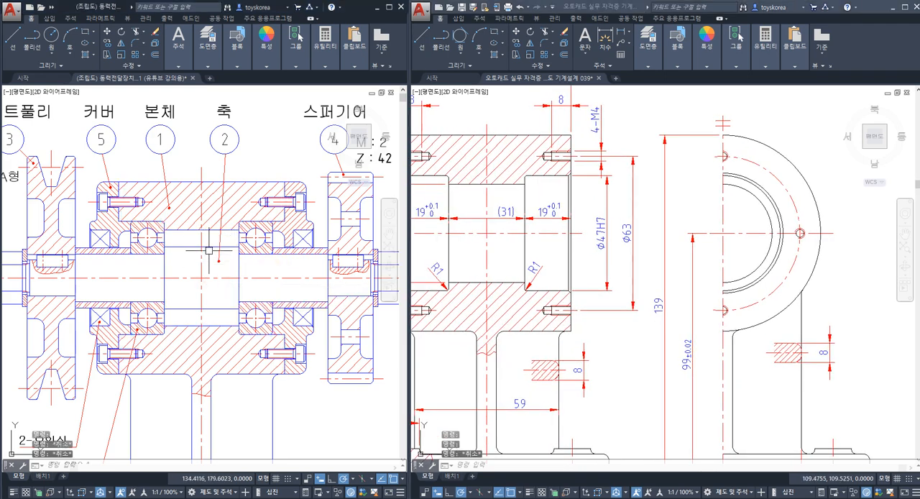
{"action": "key", "text": "Escape"}
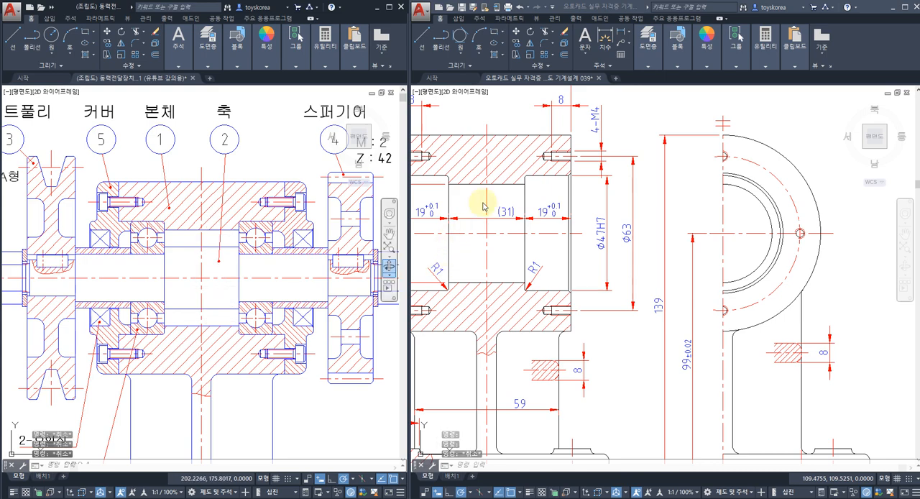
{"action": "left_click", "coordinate": [501, 184]}
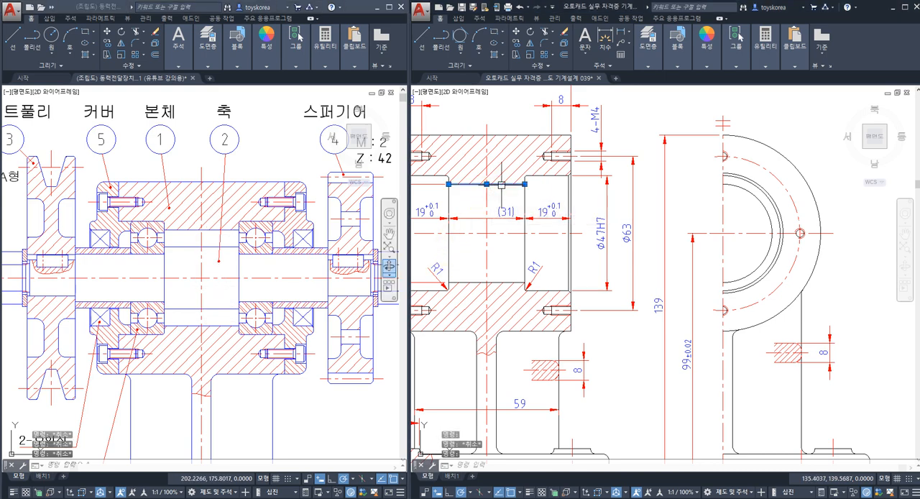
{"action": "left_click", "coordinate": [503, 283]}
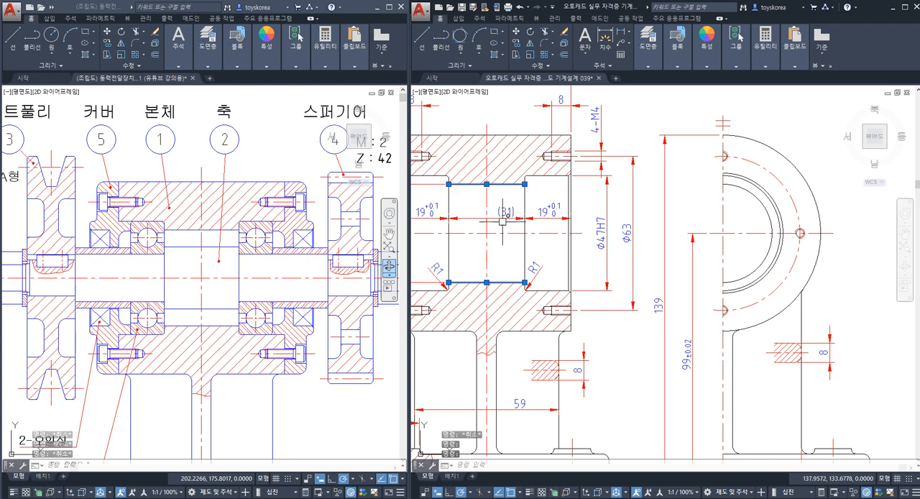
{"action": "key", "text": "Escape"}
Step: Examine both end faces of the housing in the front view
{"action": "middle_click_drag", "start_coordinate": [530, 258], "coordinate": [603, 284]}
{"action": "left_click", "coordinate": [644, 277]}
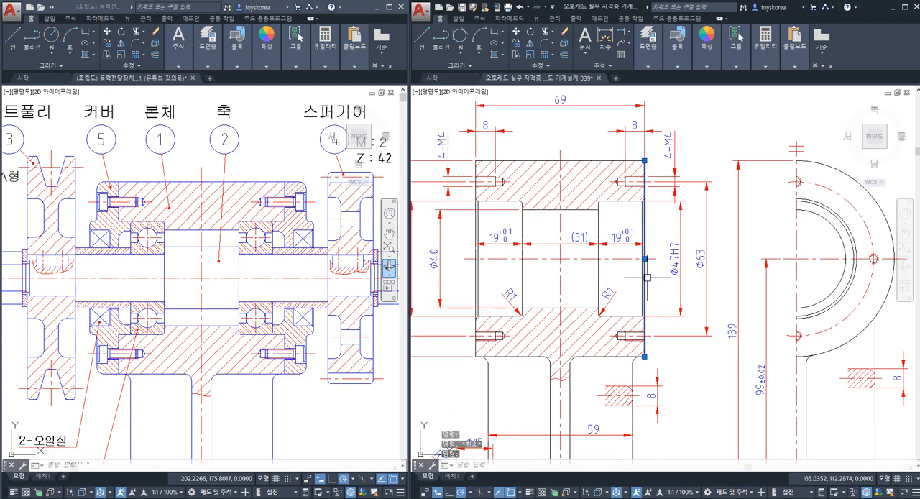
{"action": "left_click", "coordinate": [475, 278]}
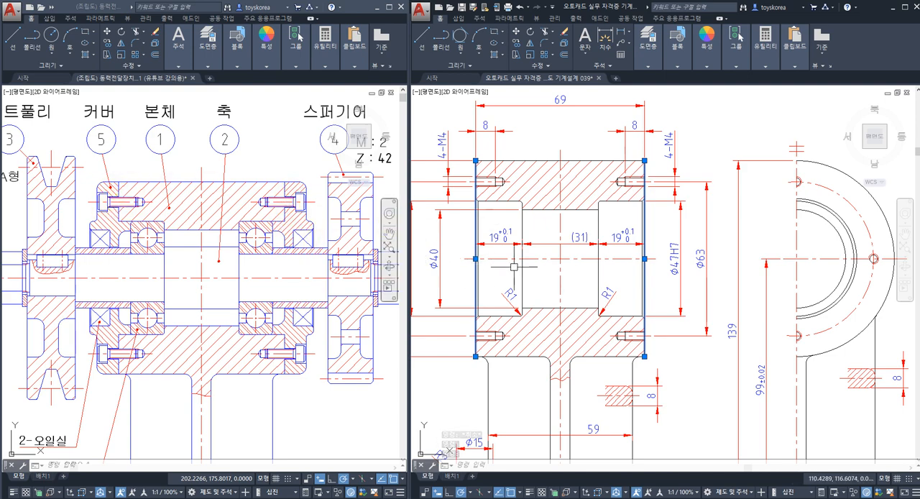
{"action": "key", "text": "Escape"}
{"action": "scroll", "coordinate": [640, 238], "scroll_direction": "down", "scroll_amount": 5}
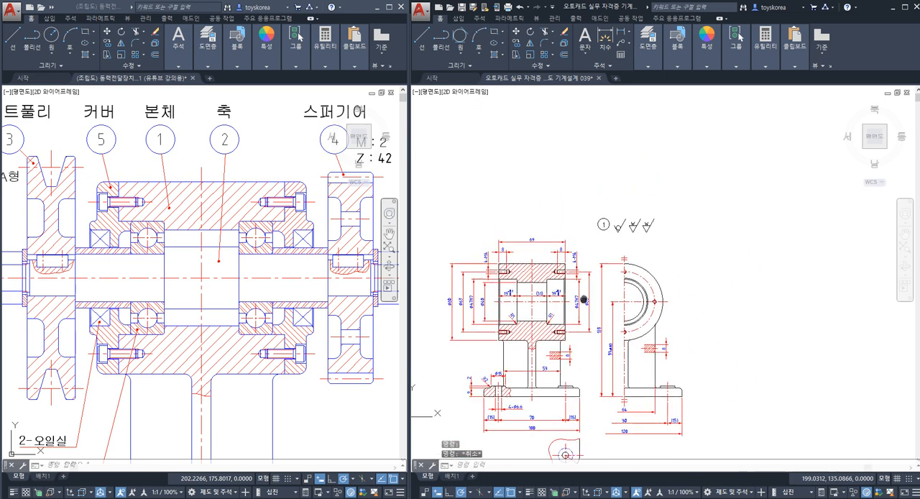
Step: Change the letter of the second W roughness symbol beside the part-number balloon to x
{"action": "scroll", "coordinate": [652, 232], "scroll_direction": "up", "scroll_amount": 6}
{"action": "left_click", "coordinate": [651, 228]}
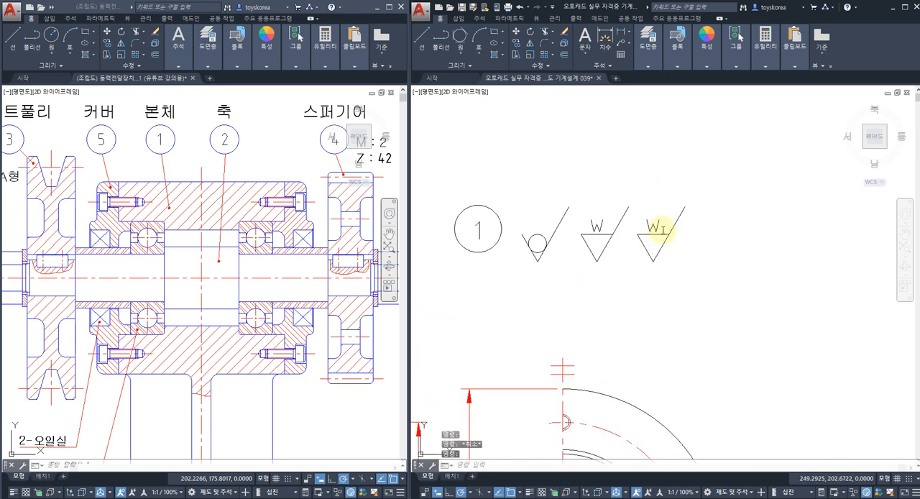
{"action": "double_click", "coordinate": [655, 230]}
Step: Copy the complete x roughness symbol horizontally to place another one beside it in the balloon's row
{"action": "left_click_drag", "start_coordinate": [676, 283], "coordinate": [648, 249]}
{"action": "type", "text": "co"}
{"action": "key", "text": "space"}
{"action": "left_click", "coordinate": [655, 296]}
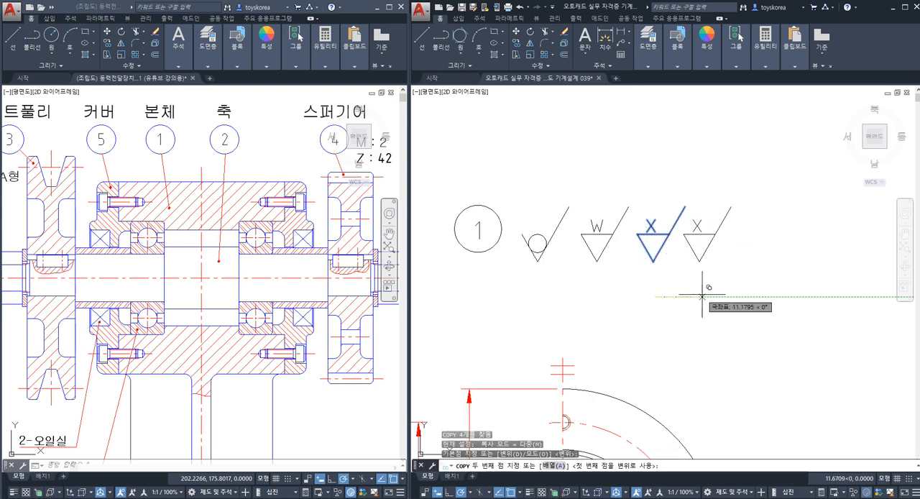
{"action": "left_click", "coordinate": [710, 295]}
{"action": "key", "text": "Escape"}
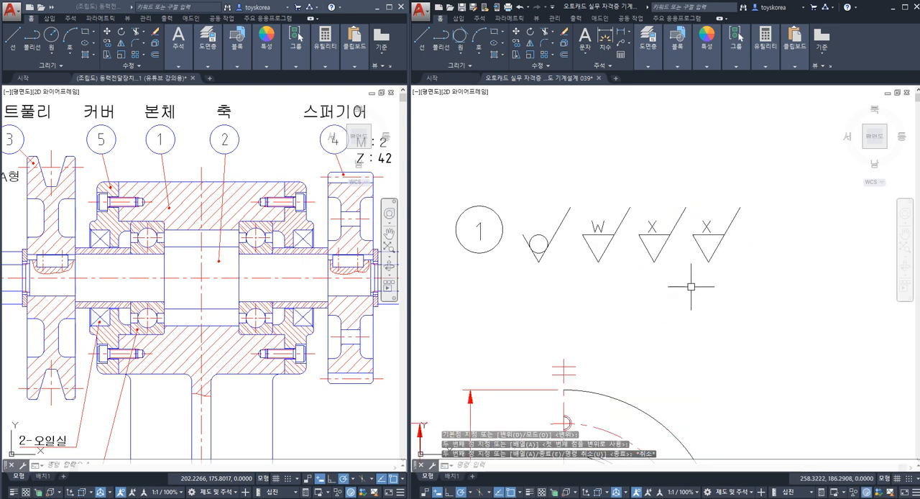
{"action": "key", "text": "Escape"}
{"action": "middle_click_drag", "start_coordinate": [603, 328], "coordinate": [645, 272]}
{"action": "key", "text": "Escape"}
{"action": "key", "text": "Escape"}
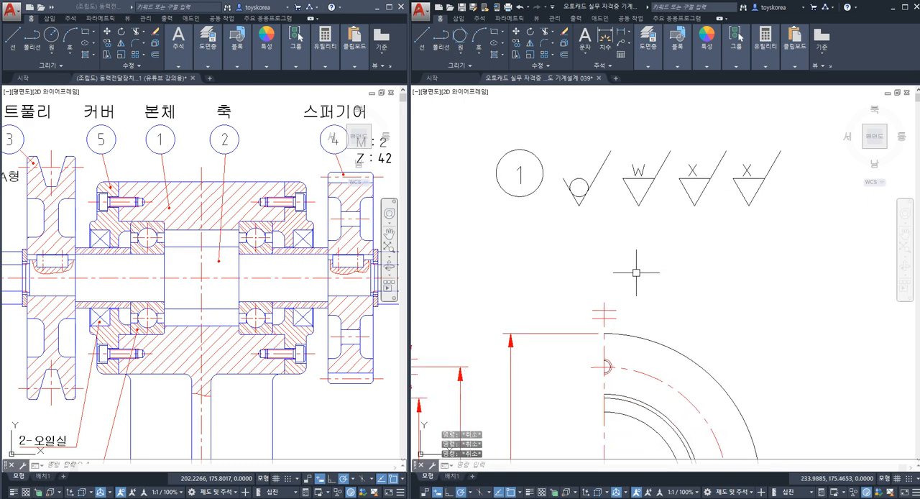
Step: Examine the Ø47H7 bearing bores at both ends of the housing in the front view
{"action": "scroll", "coordinate": [637, 269], "scroll_direction": "down", "scroll_amount": 2}
{"action": "mouse_move", "coordinate": [543, 273]}
{"action": "middle_mouse_down"}
{"action": "mouse_move", "coordinate": [610, 215]}
{"action": "mouse_move", "coordinate": [542, 266]}
{"action": "mouse_move", "coordinate": [623, 220]}
{"action": "middle_mouse_up"}
{"action": "middle_click_drag", "start_coordinate": [475, 298], "coordinate": [501, 278]}
{"action": "left_click", "coordinate": [468, 210]}
{"action": "left_click", "coordinate": [533, 336]}
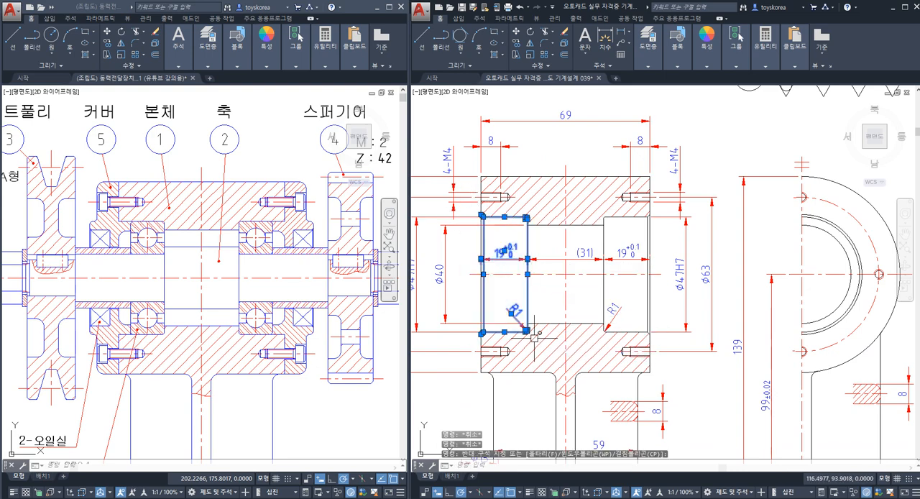
{"action": "key", "text": "Escape"}
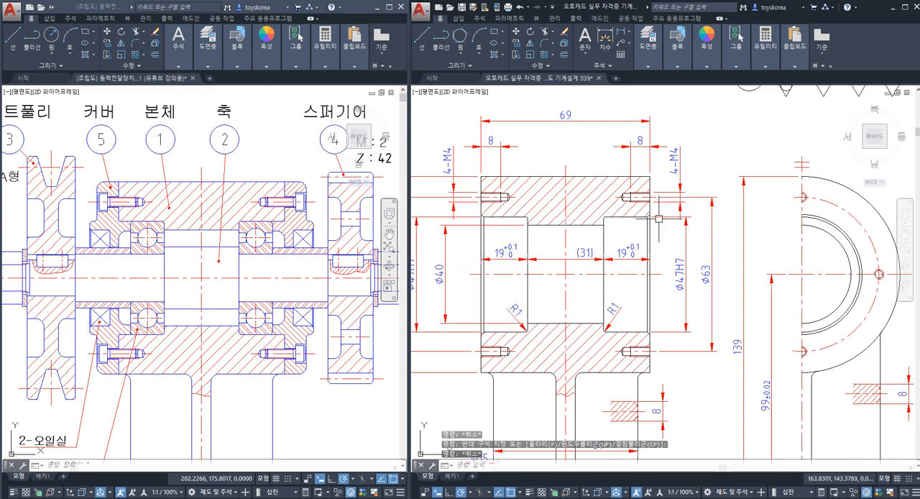
{"action": "left_click", "coordinate": [598, 208]}
{"action": "scroll", "coordinate": [598, 208], "scroll_direction": "up", "scroll_amount": 5}
{"action": "key", "text": "Escape"}
{"action": "key", "text": "Escape"}
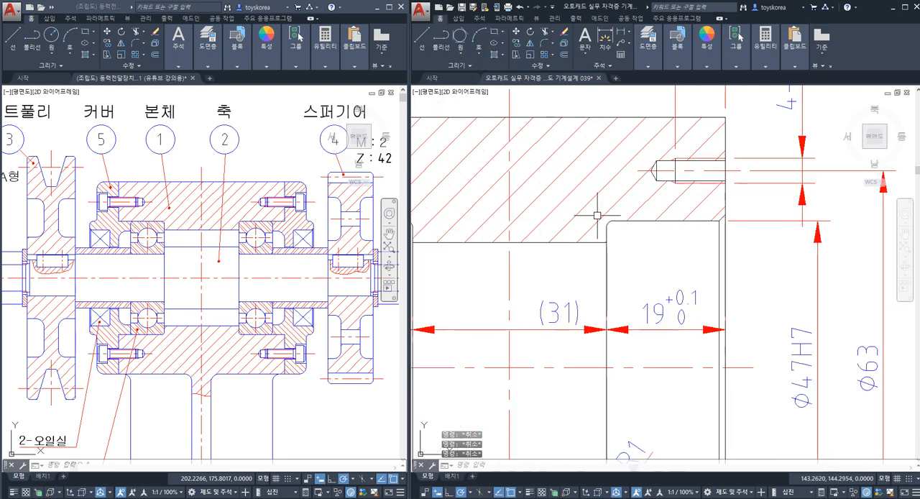
{"action": "left_click", "coordinate": [594, 210]}
{"action": "left_click", "coordinate": [758, 445]}
{"action": "key", "text": "Escape"}
{"action": "key", "text": "Escape"}
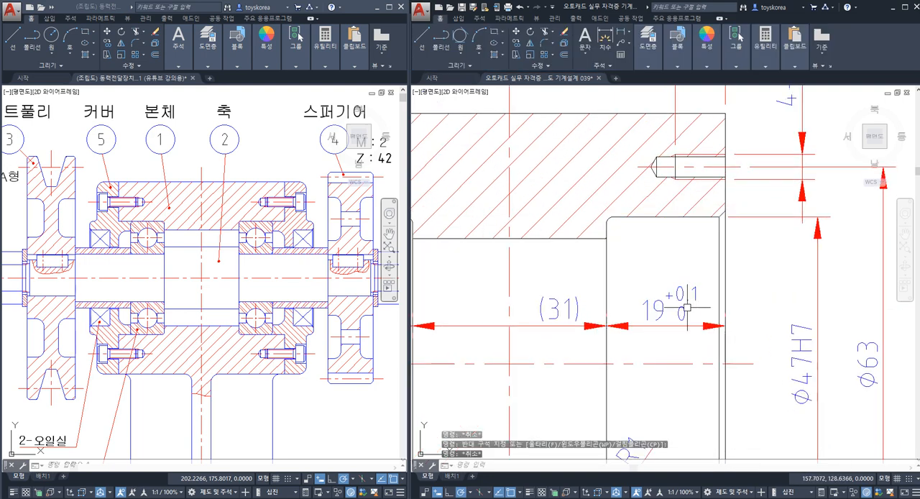
Step: Change the letter of the last roughness symbol in the balloon's row to y
{"action": "scroll", "coordinate": [705, 249], "scroll_direction": "down", "scroll_amount": 4}
{"action": "middle_click_drag", "start_coordinate": [704, 249], "coordinate": [468, 327]}
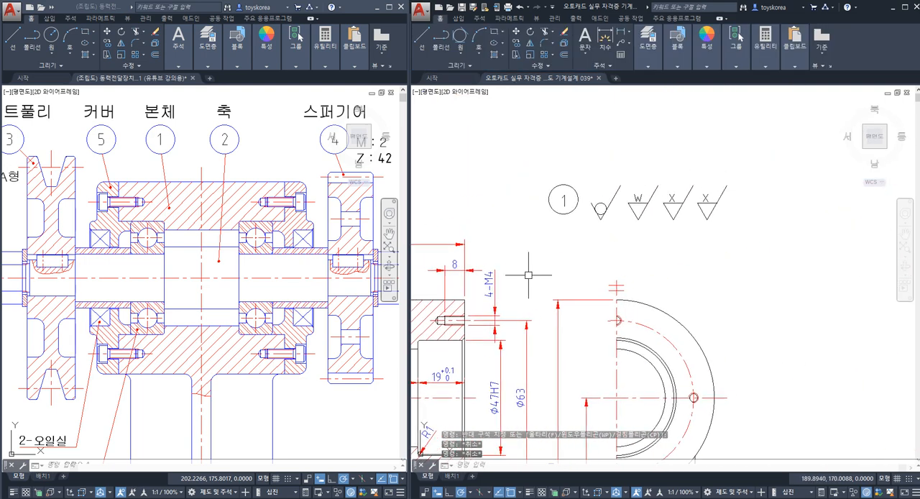
{"action": "scroll", "coordinate": [704, 189], "scroll_direction": "up", "scroll_amount": 2}
{"action": "double_click", "coordinate": [689, 208]}
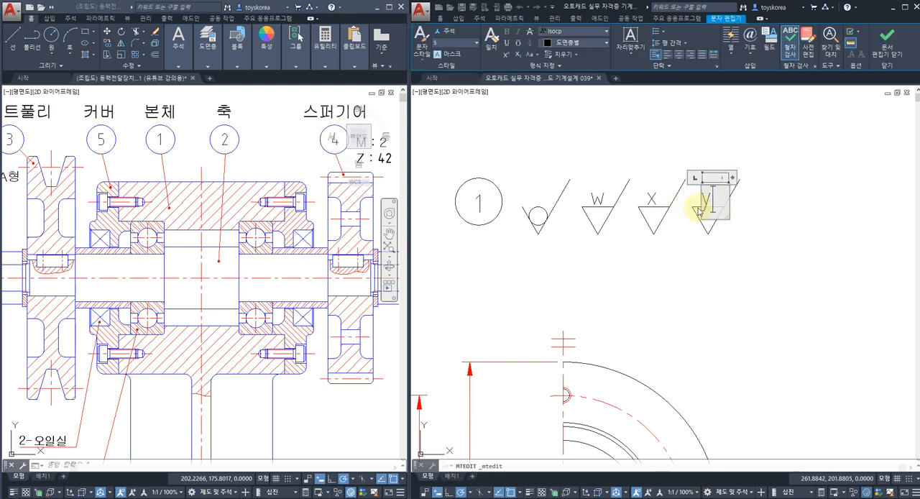
{"action": "key", "text": "Escape"}
Step: Examine the row of roughness symbols above the body's front and side views, checking the circled symbol against the lettered ones
{"action": "scroll", "coordinate": [698, 250], "scroll_direction": "down", "scroll_amount": 4}
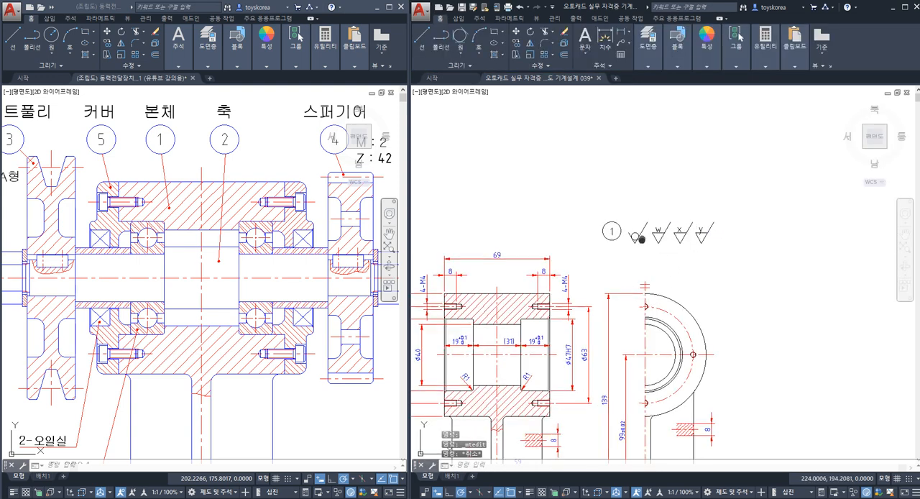
{"action": "middle_click_drag", "start_coordinate": [641, 239], "coordinate": [662, 198]}
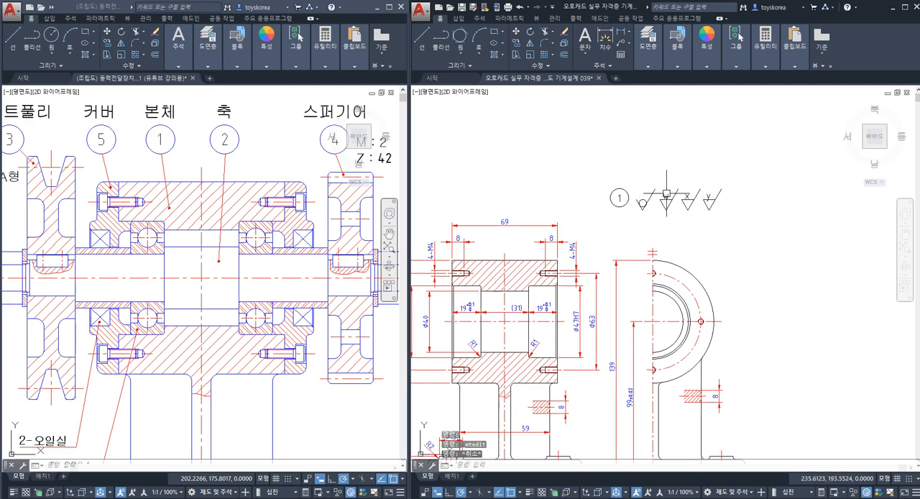
{"action": "middle_click_drag", "start_coordinate": [592, 320], "coordinate": [585, 270]}
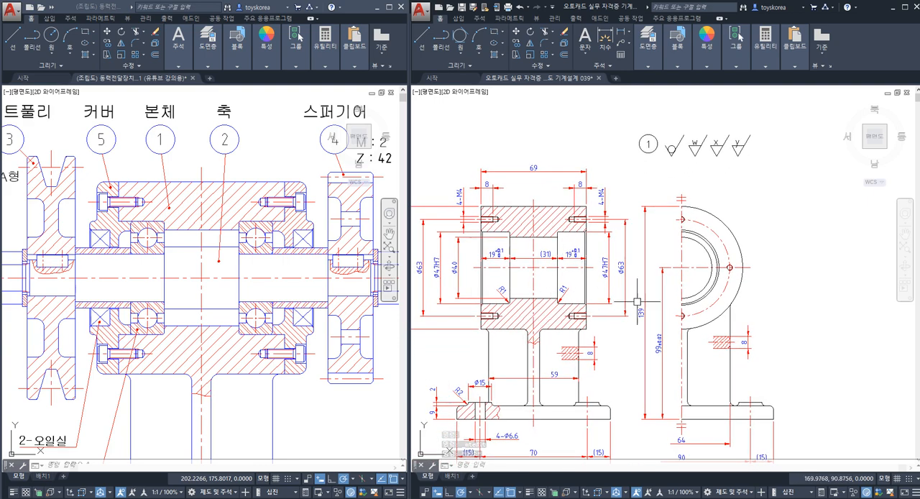
{"action": "left_click", "coordinate": [685, 158]}
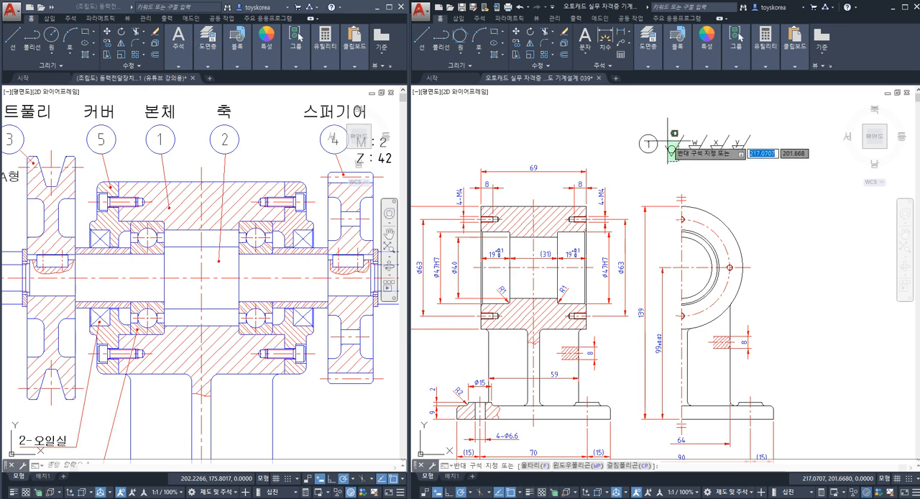
{"action": "left_click", "coordinate": [668, 140]}
{"action": "left_click", "coordinate": [756, 178]}
{"action": "key", "text": "Escape"}
{"action": "key", "text": "Escape"}
{"action": "left_click", "coordinate": [757, 178]}
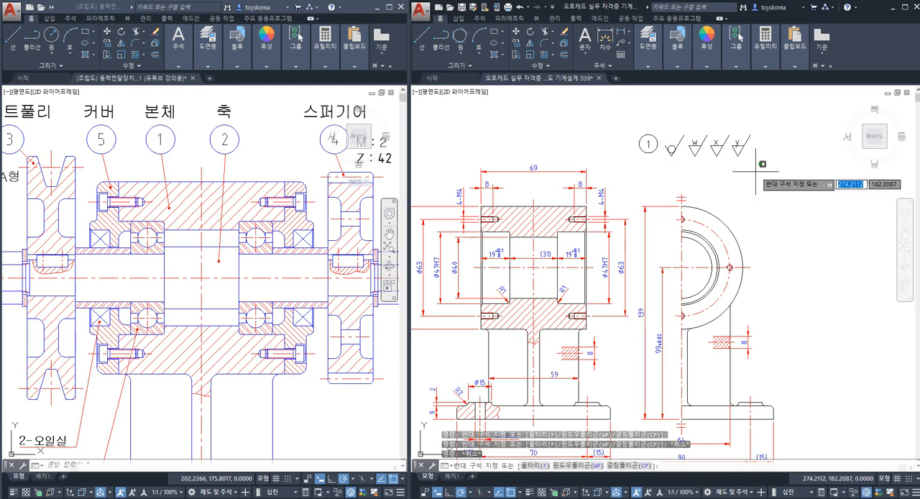
{"action": "left_click", "coordinate": [695, 146]}
{"action": "key", "text": "Escape"}
{"action": "key", "text": "Escape"}
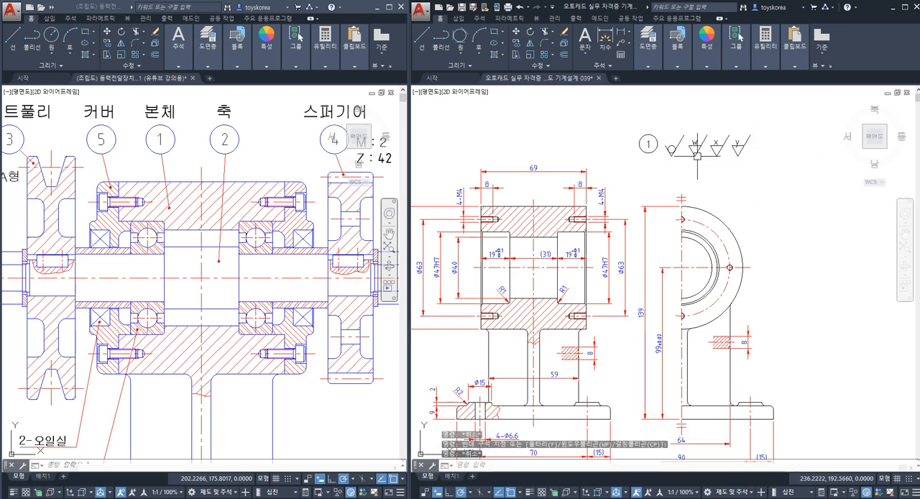
Step: Copy the letter W from its roughness symbol to the gap between the circled symbol and the W symbol
{"action": "scroll", "coordinate": [798, 94], "scroll_direction": "up", "scroll_amount": 2}
{"action": "scroll", "coordinate": [643, 203], "scroll_direction": "up", "scroll_amount": 2}
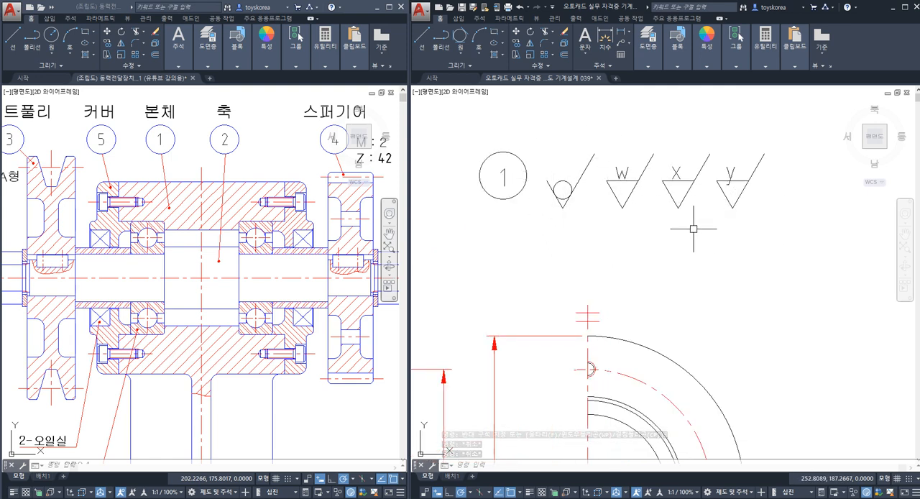
{"action": "key", "text": "Escape"}
{"action": "key", "text": "Escape"}
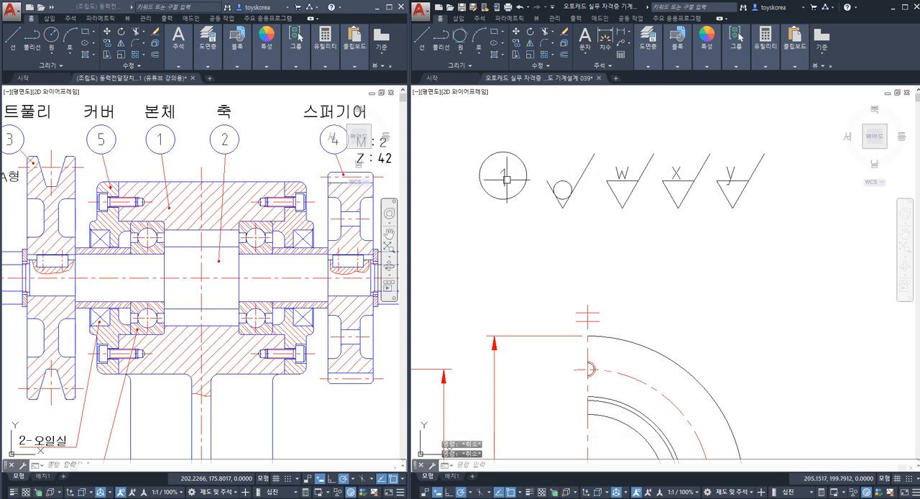
{"action": "left_click", "coordinate": [624, 172]}
{"action": "type", "text": "co"}
{"action": "key", "text": "space"}
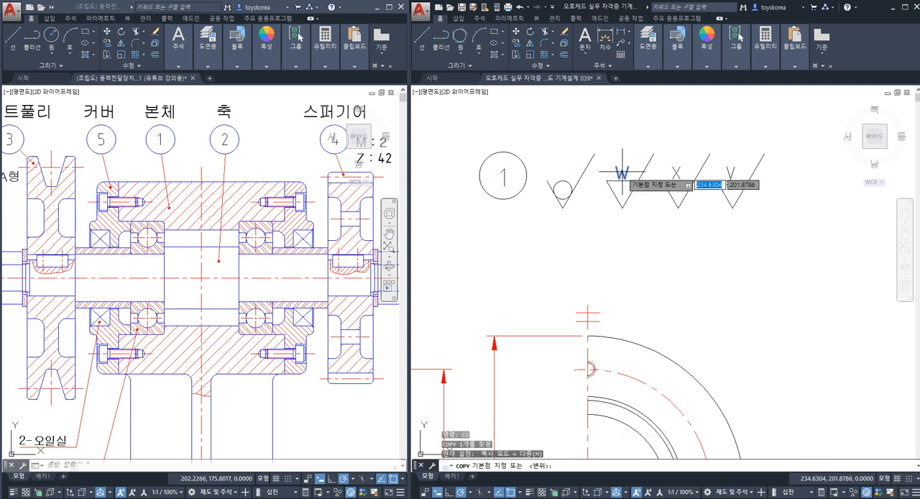
{"action": "scroll", "coordinate": [622, 171], "scroll_direction": "up", "scroll_amount": 2}
{"action": "left_click", "coordinate": [621, 173]}
{"action": "left_click", "coordinate": [576, 220]}
{"action": "key", "text": "Return"}
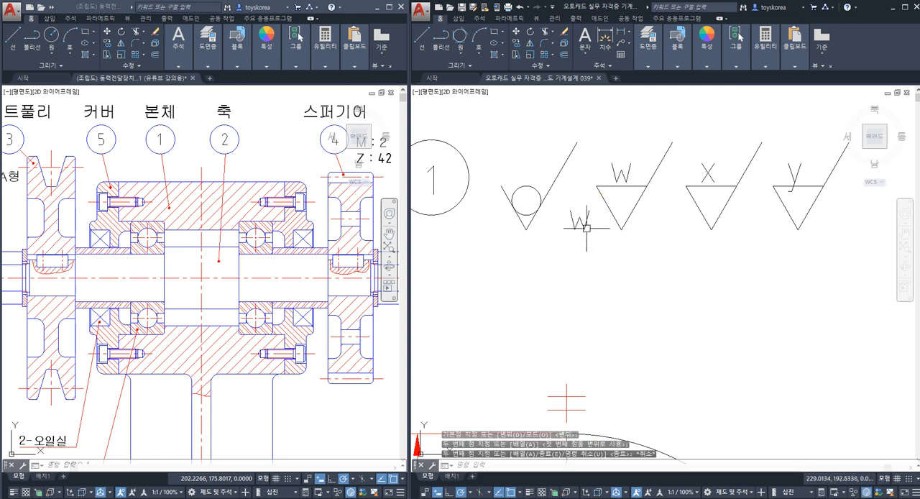
Step: Replace the copied letter with spaced parentheses and commas that enclose and separate the w, x and y symbols, widening its text frame
{"action": "double_click", "coordinate": [577, 224]}
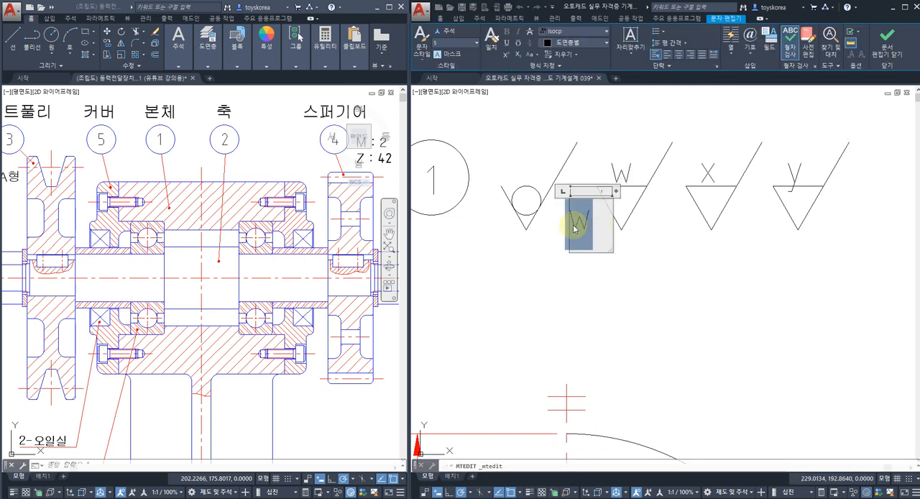
{"action": "key", "text": "BackSpace"}
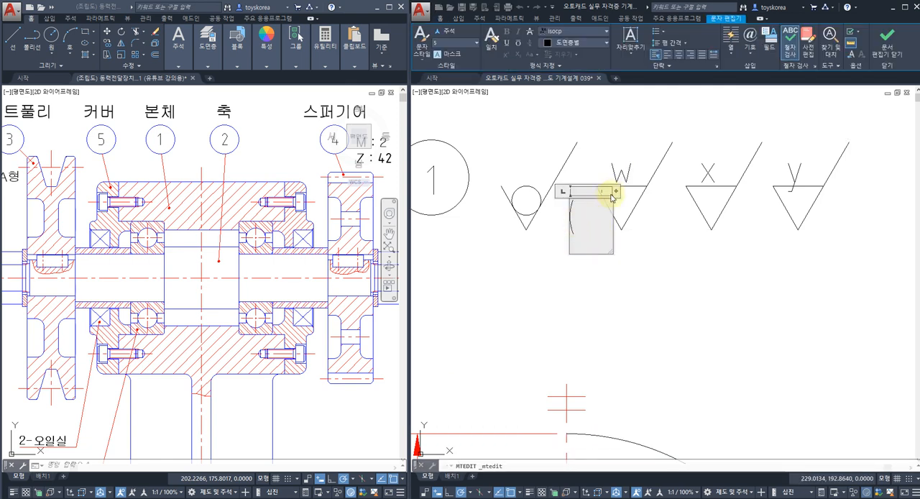
{"action": "left_click_drag", "start_coordinate": [617, 191], "coordinate": [898, 194]}
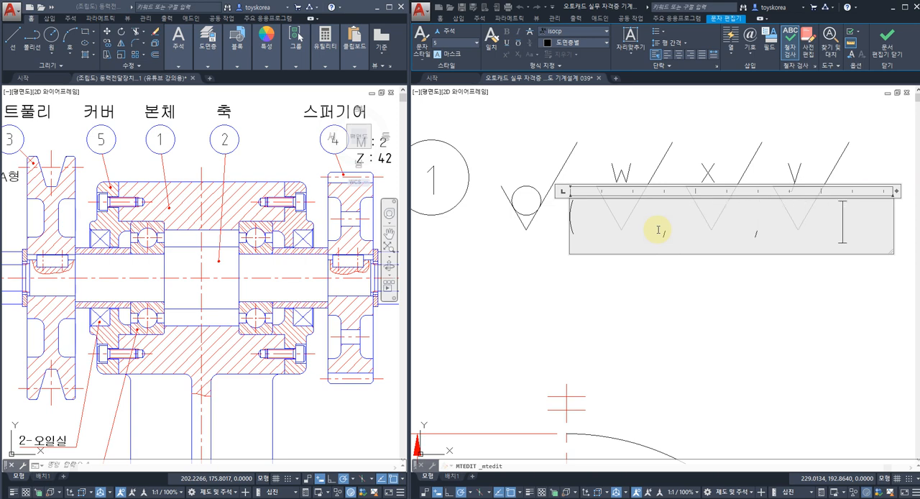
{"action": "left_click", "coordinate": [669, 319]}
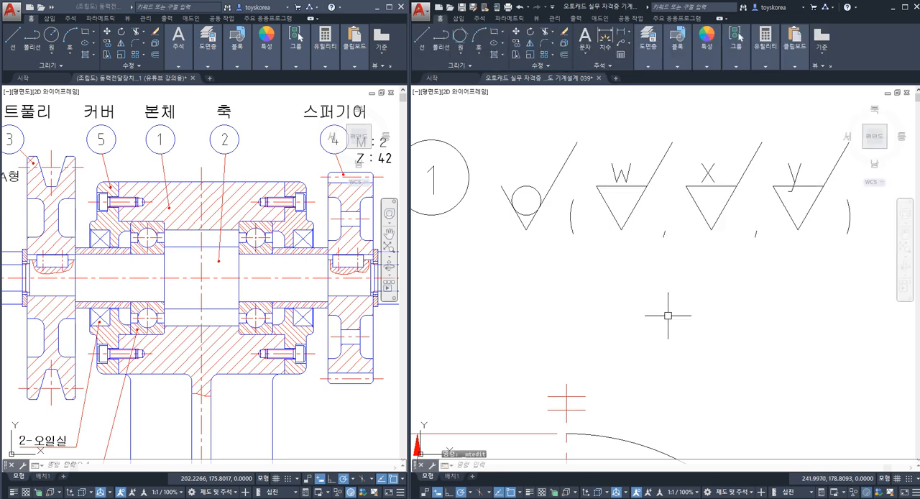
Step: Maximize the body drawing's window to fill the screen
{"action": "scroll", "coordinate": [652, 290], "scroll_direction": "down", "scroll_amount": 1}
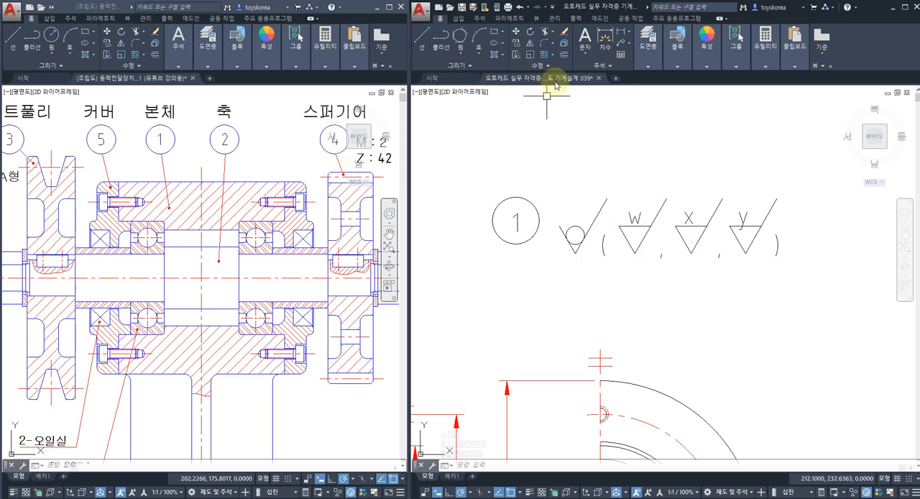
{"action": "left_click", "coordinate": [905, 10]}
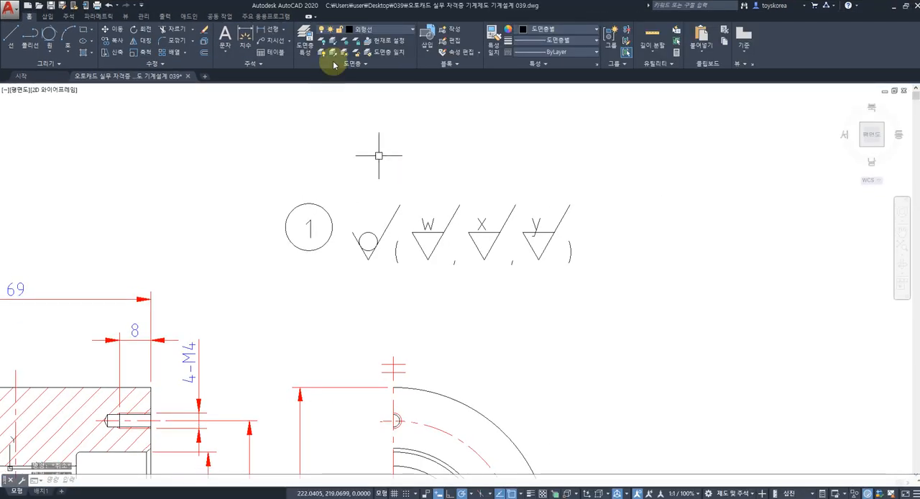
{"action": "key", "text": "Escape"}
{"action": "key", "text": "Escape"}
{"action": "key", "text": "Escape"}
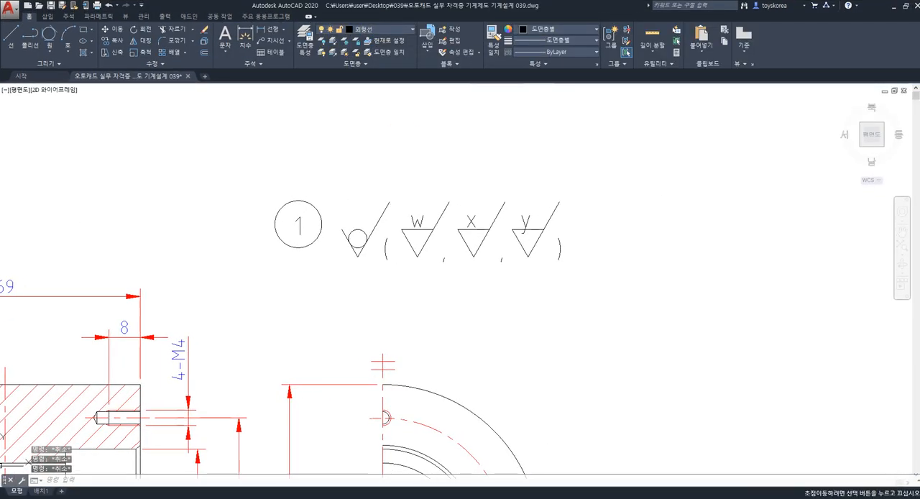
Step: Examine the complete row of roughness symbols beside the part-number balloon
{"action": "scroll", "coordinate": [410, 202], "scroll_direction": "up", "scroll_amount": 2}
{"action": "left_click", "coordinate": [302, 165]}
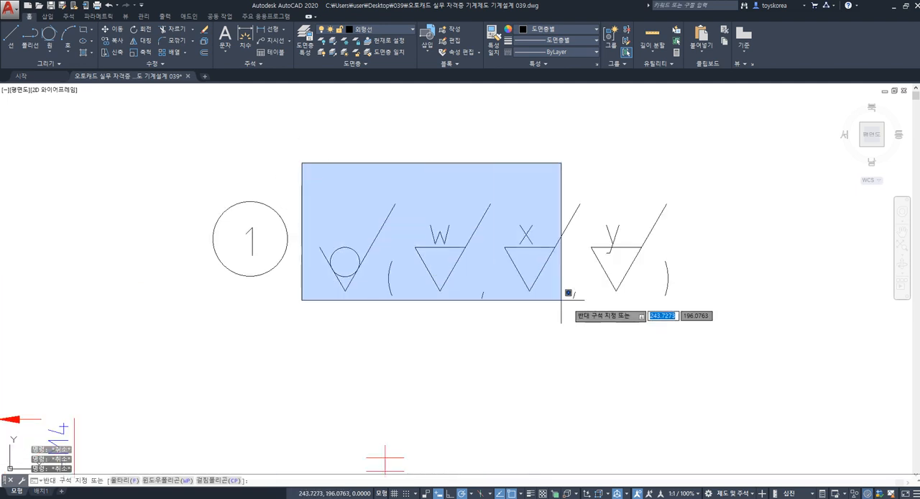
{"action": "left_click", "coordinate": [719, 352]}
{"action": "key", "text": "Escape"}
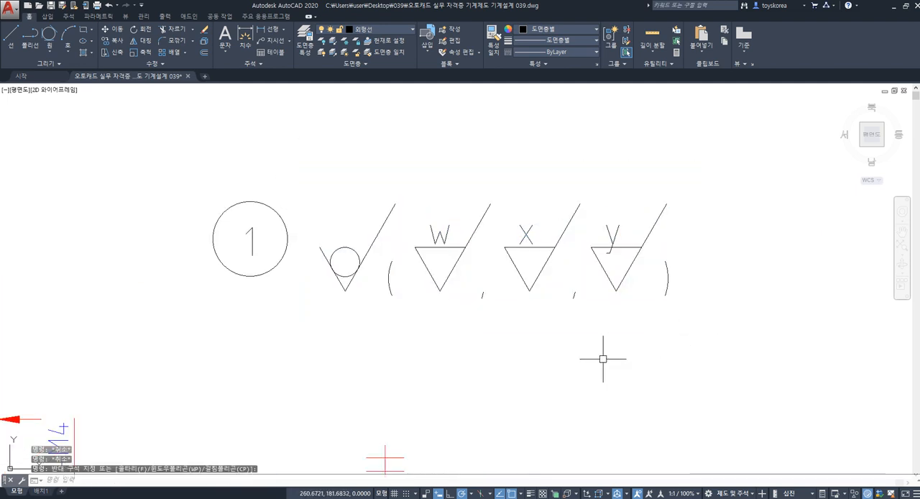
{"action": "left_click", "coordinate": [683, 327]}
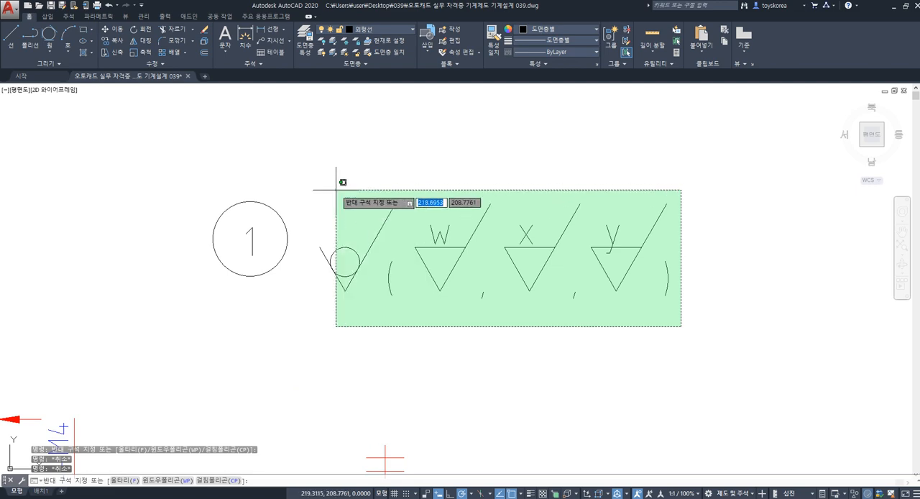
{"action": "key", "text": "Escape"}
Step: Examine the circled roughness symbol and the parenthesised w, x and y group separately, comparing them with the body views
{"action": "scroll", "coordinate": [352, 193], "scroll_direction": "down", "scroll_amount": 4}
{"action": "middle_click_drag", "start_coordinate": [334, 232], "coordinate": [465, 205]}
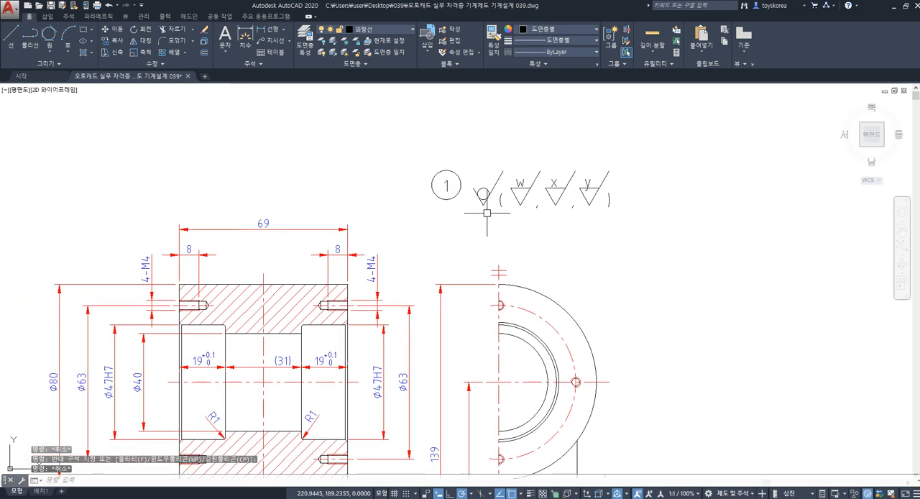
{"action": "left_click", "coordinate": [491, 208]}
{"action": "left_click", "coordinate": [476, 183]}
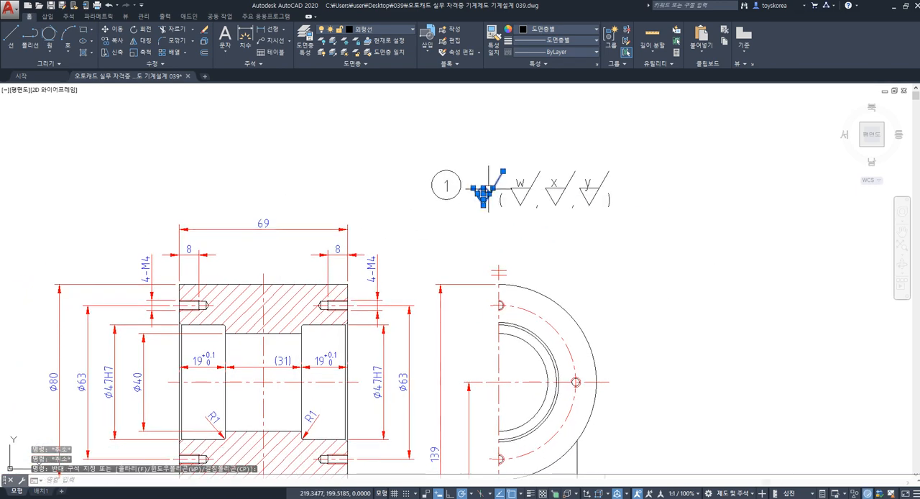
{"action": "key", "text": "Escape"}
{"action": "left_click", "coordinate": [491, 214]}
{"action": "left_click", "coordinate": [476, 189]}
{"action": "key", "text": "Escape"}
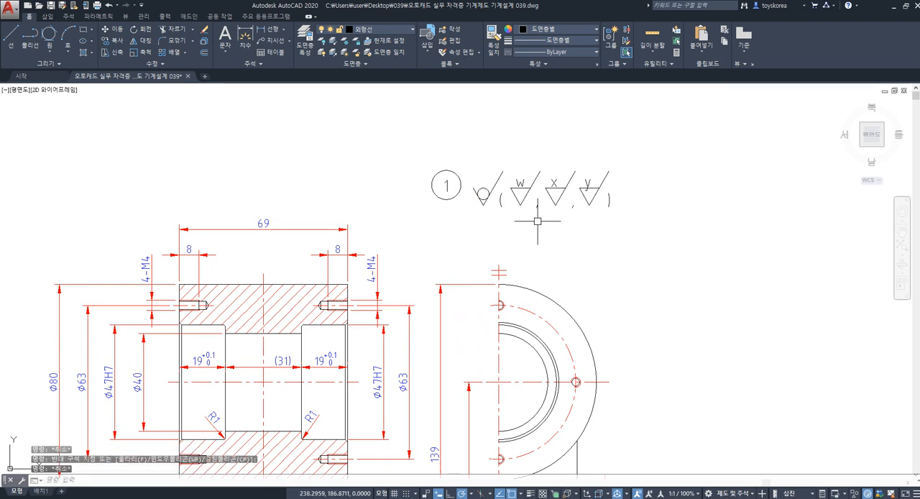
{"action": "left_click", "coordinate": [504, 138]}
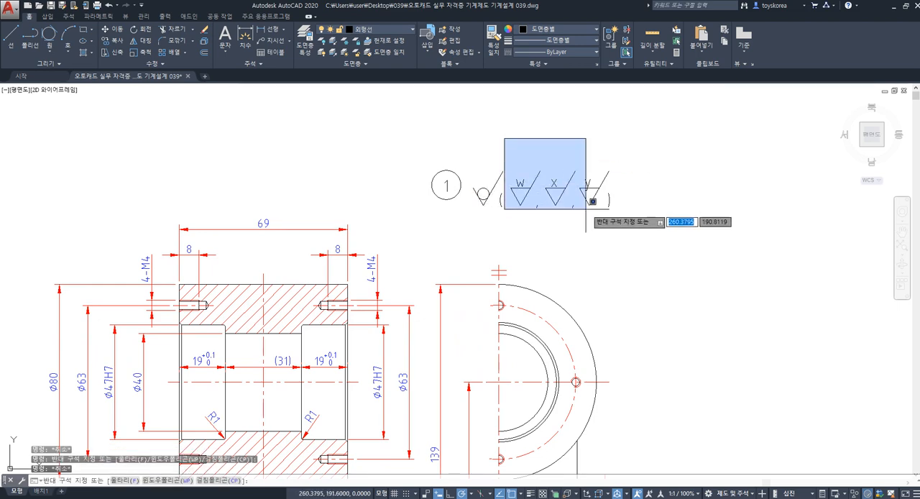
{"action": "left_click", "coordinate": [612, 223]}
{"action": "key", "text": "Escape"}
{"action": "scroll", "coordinate": [612, 209], "scroll_direction": "down", "scroll_amount": 3}
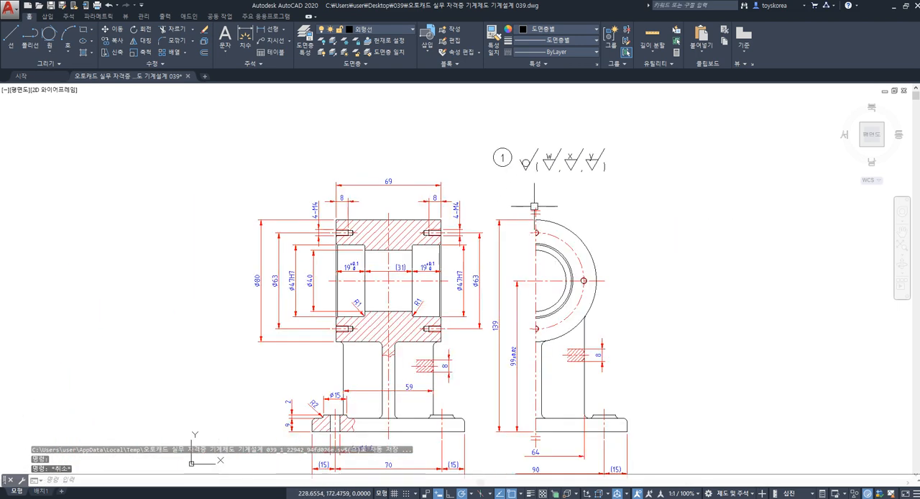
Step: Examine the bore surfaces in the sectional front view, comparing them with the side view and the roughness symbols above
{"action": "scroll", "coordinate": [413, 302], "scroll_direction": "up", "scroll_amount": 2}
{"action": "left_click", "coordinate": [410, 291]}
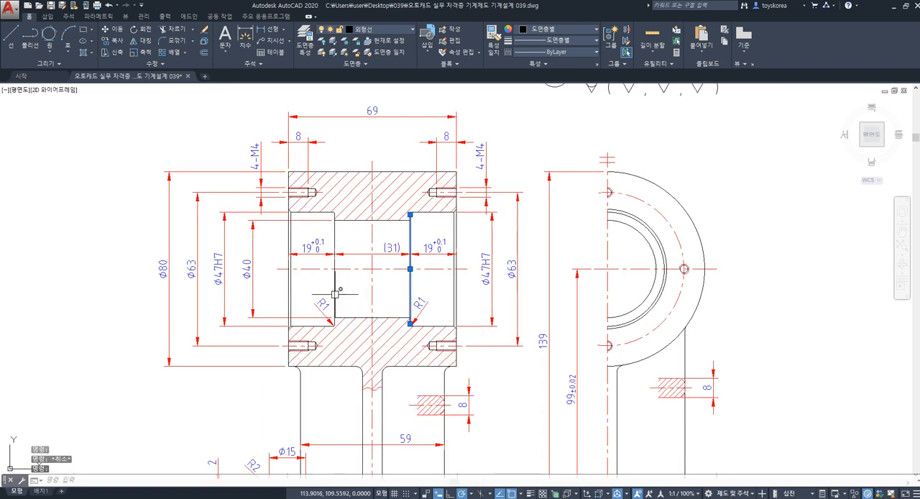
{"action": "key", "text": "Escape"}
{"action": "scroll", "coordinate": [342, 294], "scroll_direction": "down", "scroll_amount": 2}
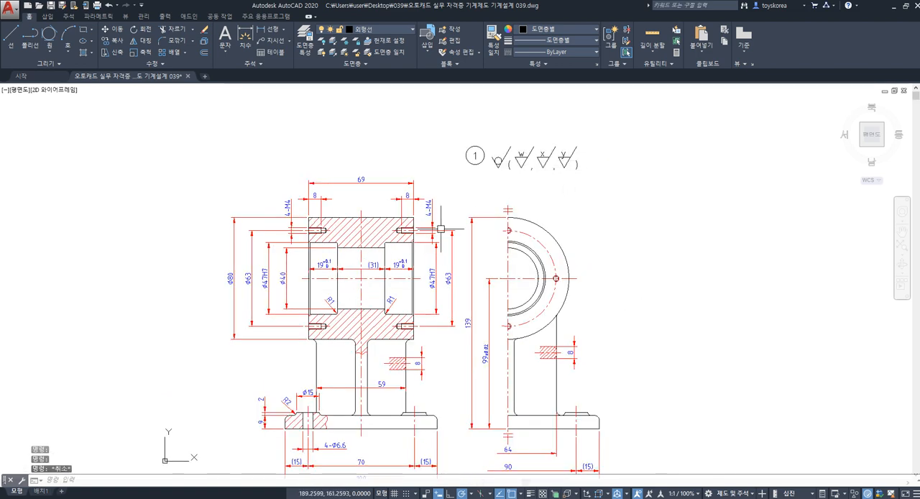
{"action": "middle_click_drag", "start_coordinate": [440, 228], "coordinate": [428, 178]}
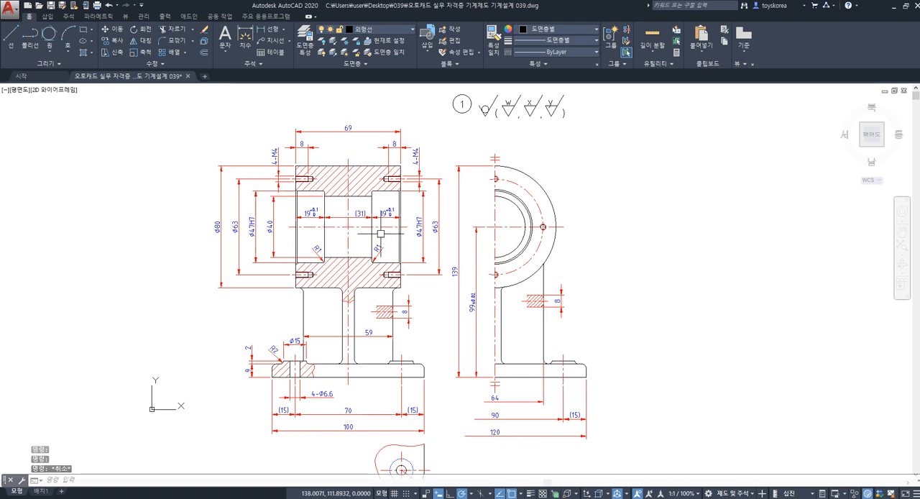
{"action": "middle_click_drag", "start_coordinate": [383, 231], "coordinate": [401, 224]}
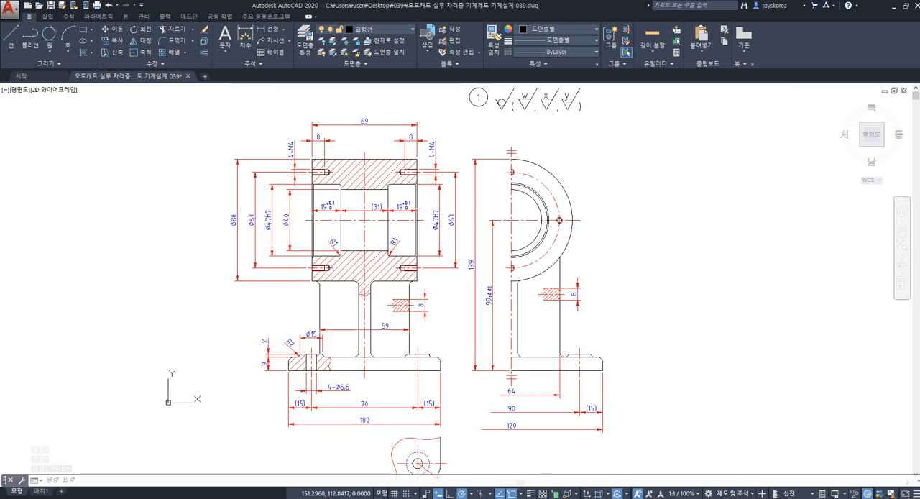
{"action": "key", "text": "Escape"}
{"action": "mouse_move", "coordinate": [453, 203]}
{"action": "middle_mouse_down"}
{"action": "mouse_move", "coordinate": [433, 260]}
{"action": "mouse_move", "coordinate": [437, 215]}
{"action": "middle_mouse_up"}
{"action": "middle_click_drag", "start_coordinate": [496, 119], "coordinate": [453, 209]}
Step: Copy the x roughness symbol onto both Ø47H7 bore surfaces, the Ø40 bore surface and the left Ø47H7 dimension's lower extension line
{"action": "scroll", "coordinate": [485, 185], "scroll_direction": "up", "scroll_amount": 2}
{"action": "scroll", "coordinate": [539, 201], "scroll_direction": "up", "scroll_amount": 2}
{"action": "scroll", "coordinate": [546, 227], "scroll_direction": "up", "scroll_amount": 2}
{"action": "left_click", "coordinate": [510, 238]}
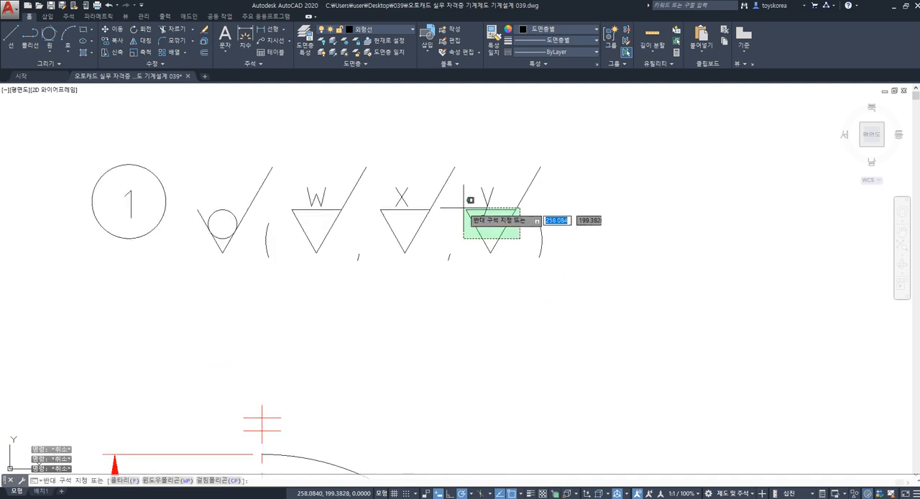
{"action": "key", "text": "Escape"}
{"action": "left_click", "coordinate": [414, 276]}
{"action": "left_click", "coordinate": [409, 243]}
{"action": "type", "text": "c"}
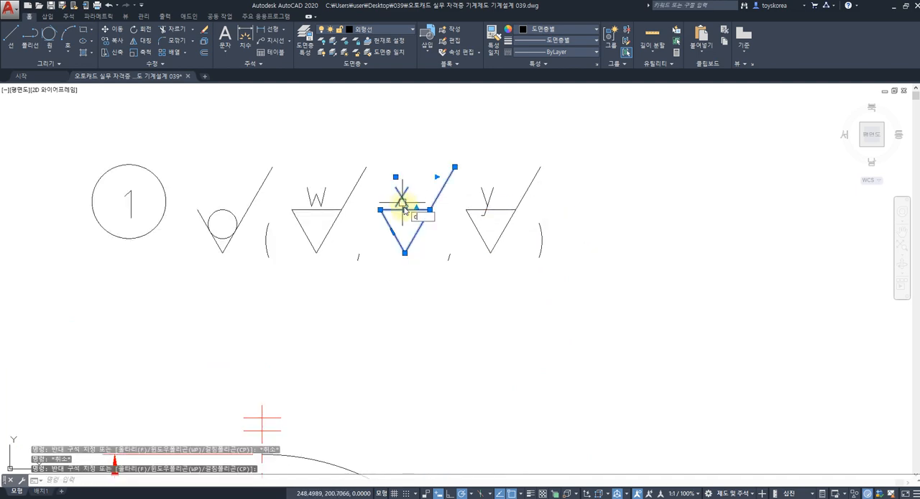
{"action": "type", "text": "o"}
{"action": "key", "text": "space"}
{"action": "left_click", "coordinate": [404, 252]}
{"action": "scroll", "coordinate": [408, 242], "scroll_direction": "down", "scroll_amount": 6}
{"action": "middle_click_drag", "start_coordinate": [397, 265], "coordinate": [410, 239]}
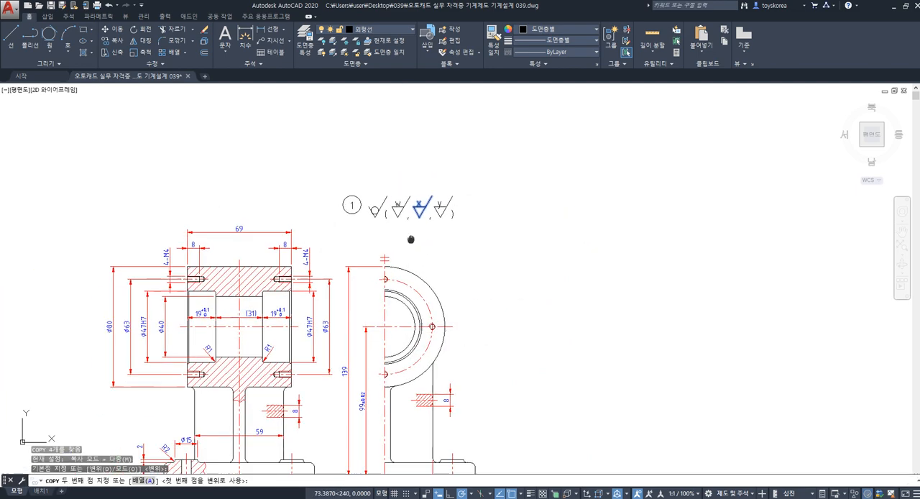
{"action": "scroll", "coordinate": [411, 239], "scroll_direction": "up", "scroll_amount": 3}
{"action": "middle_click_drag", "start_coordinate": [352, 198], "coordinate": [387, 253]}
{"action": "left_click", "coordinate": [410, 279]}
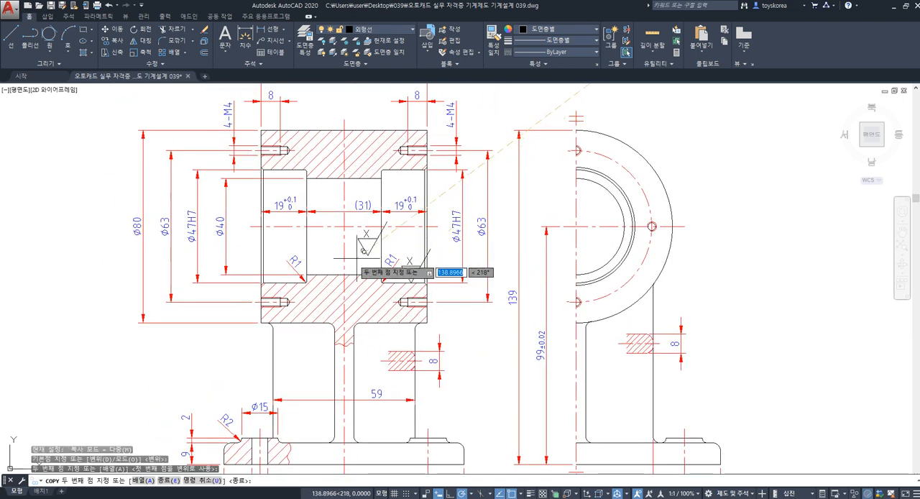
{"action": "left_click", "coordinate": [357, 275]}
{"action": "left_click", "coordinate": [277, 281]}
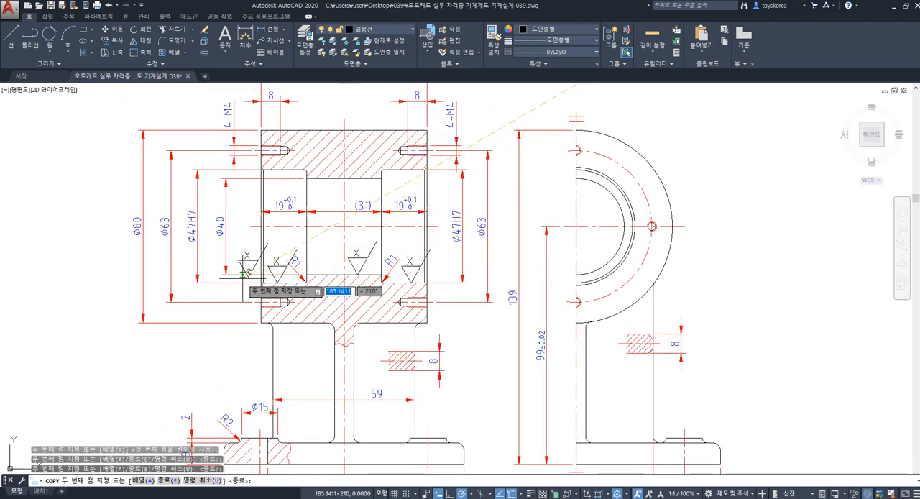
{"action": "left_click", "coordinate": [212, 282]}
{"action": "key", "text": "Escape"}
Step: Examine the size of the placed x symbols against the dimension text and the sectional front view
{"action": "scroll", "coordinate": [260, 243], "scroll_direction": "up", "scroll_amount": 2}
{"action": "scroll", "coordinate": [276, 203], "scroll_direction": "down", "scroll_amount": 4}
{"action": "middle_click_drag", "start_coordinate": [273, 188], "coordinate": [292, 226]}
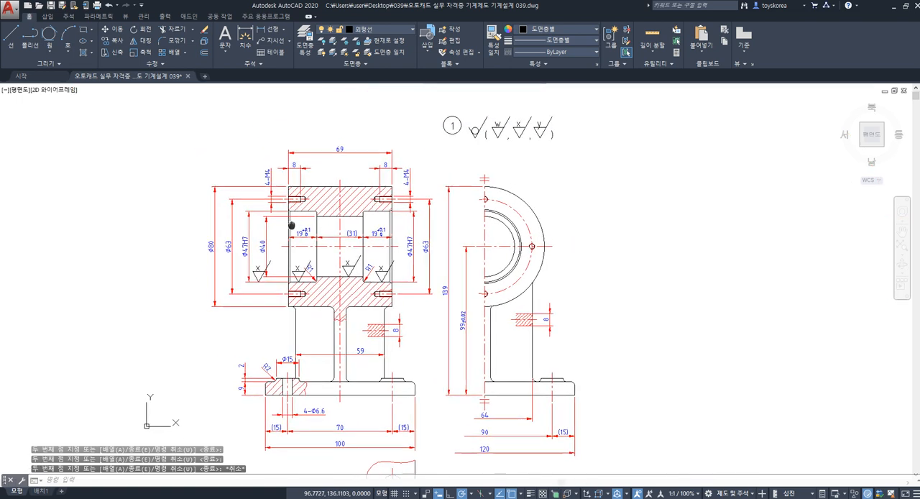
{"action": "scroll", "coordinate": [296, 216], "scroll_direction": "up", "scroll_amount": 2}
{"action": "key", "text": "Escape"}
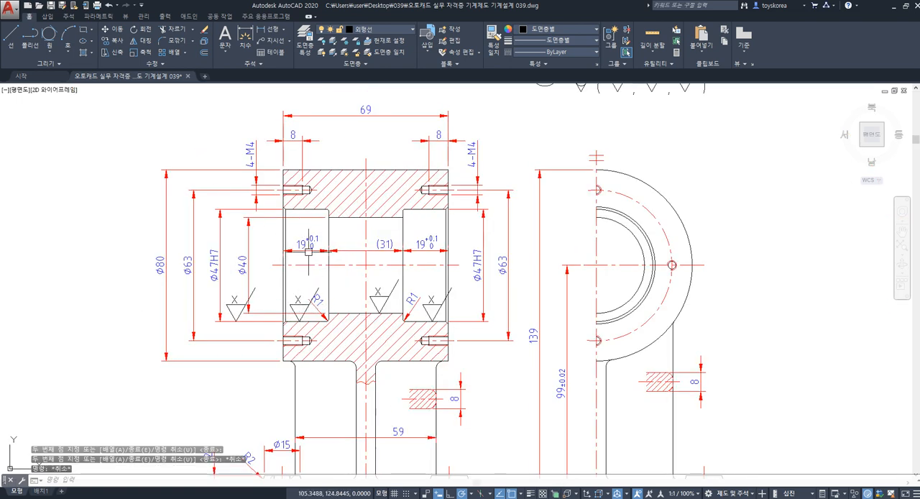
{"action": "left_click", "coordinate": [309, 241]}
{"action": "left_click", "coordinate": [214, 253]}
{"action": "key", "text": "Escape"}
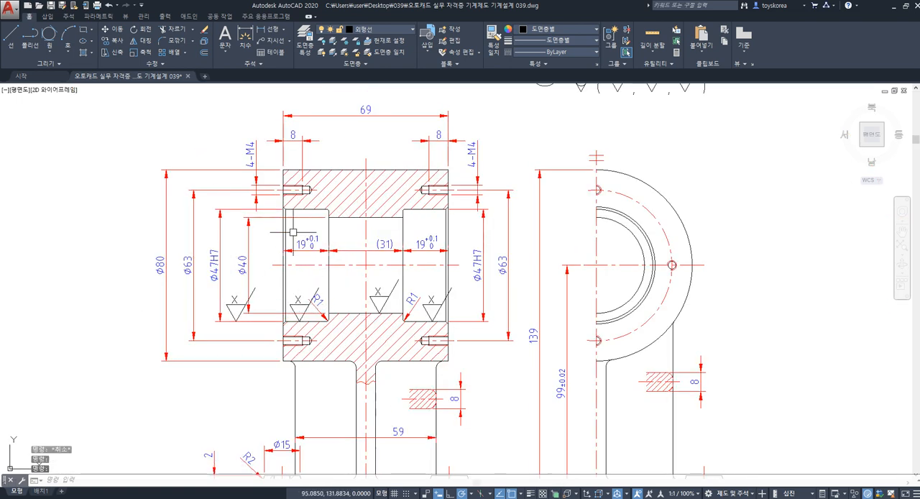
{"action": "left_click", "coordinate": [261, 156]}
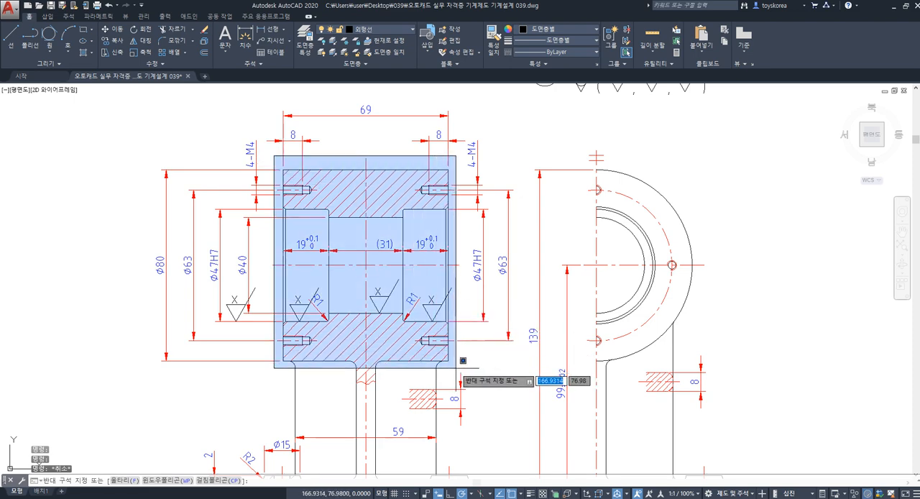
{"action": "key", "text": "Escape"}
{"action": "scroll", "coordinate": [435, 320], "scroll_direction": "down", "scroll_amount": 3}
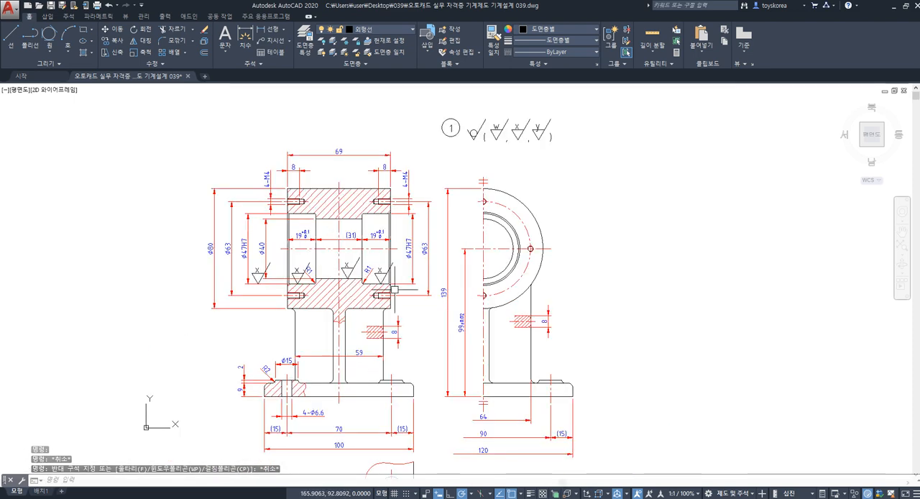
{"action": "key", "text": "Escape"}
{"action": "scroll", "coordinate": [333, 269], "scroll_direction": "up", "scroll_amount": 2}
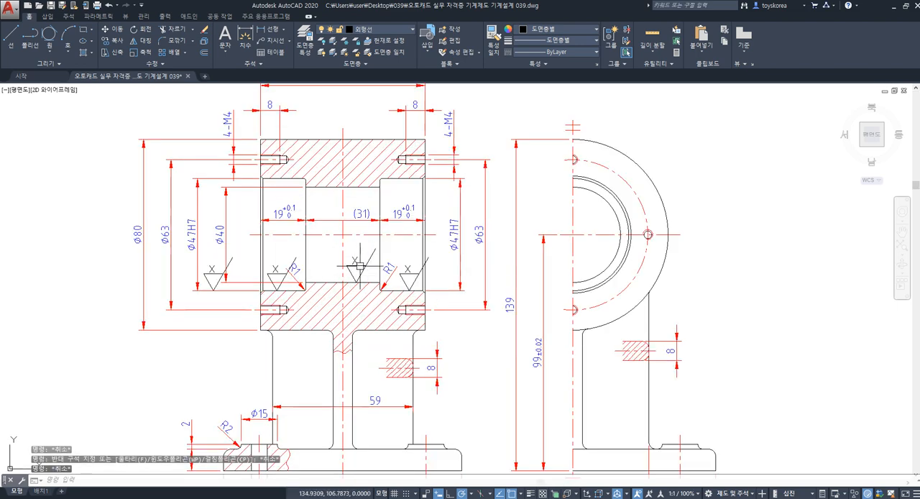
Step: Undo the placement of the x roughness symbols in the sectional front view
{"action": "key", "text": "ctrl+z"}
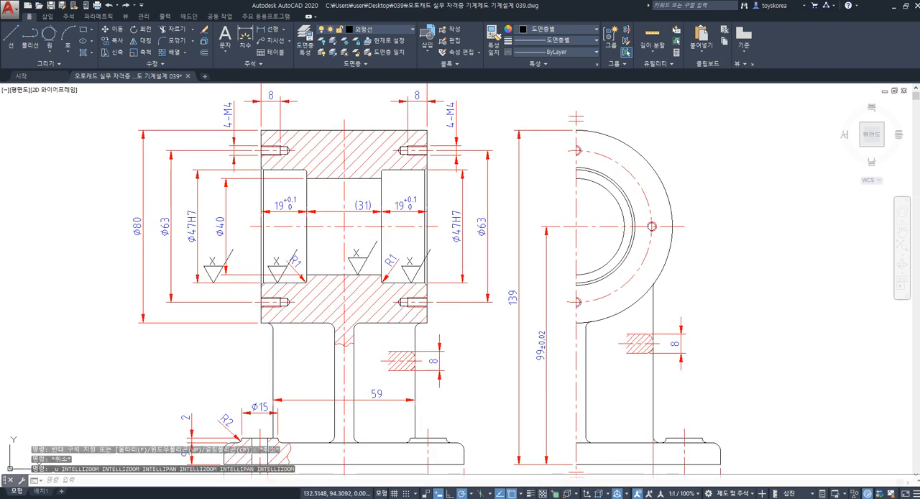
{"action": "key", "text": "ctrl+z"}
{"action": "scroll", "coordinate": [353, 283], "scroll_direction": "down", "scroll_amount": 3}
{"action": "scroll", "coordinate": [381, 245], "scroll_direction": "up", "scroll_amount": 5}
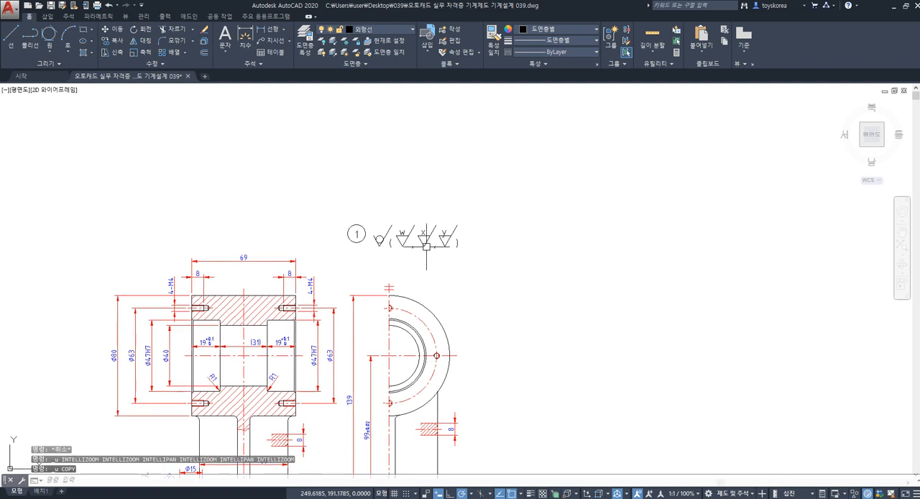
{"action": "key", "text": "Escape"}
{"action": "key", "text": "Escape"}
Step: Copy the w, x and y roughness symbols together into the empty area to the right of the side view
{"action": "left_click", "coordinate": [532, 262]}
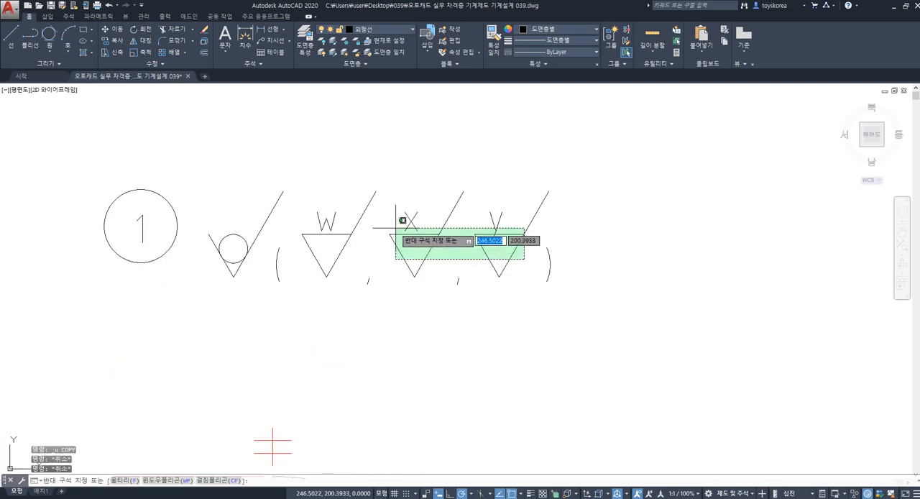
{"action": "left_click", "coordinate": [310, 226]}
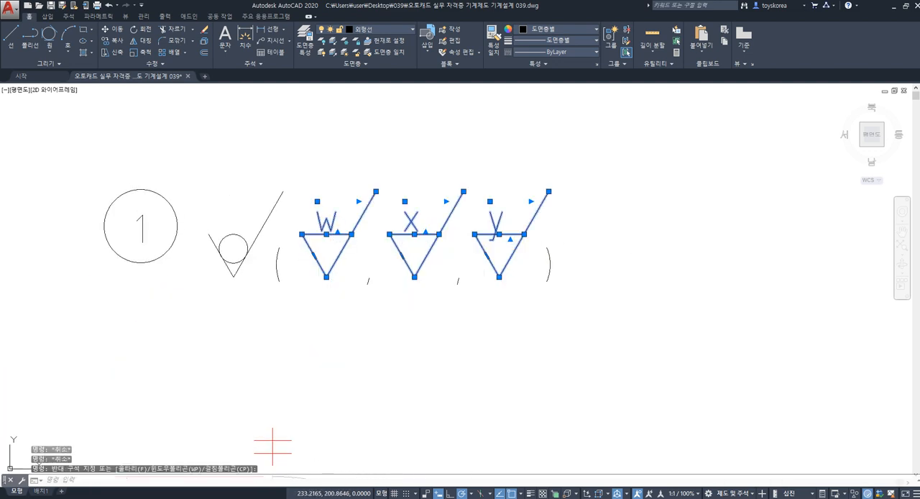
{"action": "type", "text": "co"}
{"action": "key", "text": "Return"}
{"action": "left_click", "coordinate": [352, 234]}
{"action": "scroll", "coordinate": [353, 237], "scroll_direction": "down", "scroll_amount": 4}
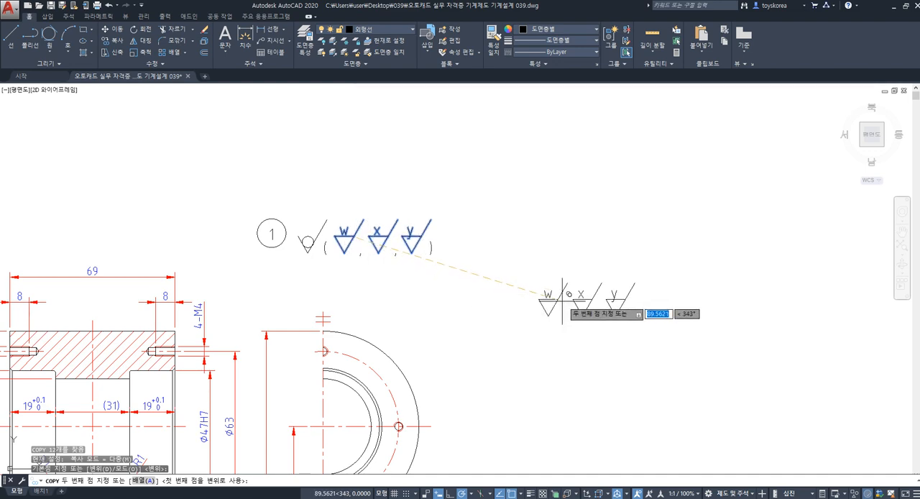
{"action": "left_click", "coordinate": [567, 299]}
{"action": "key", "text": "Escape"}
Step: Put the copied w, x and y symbols on the 가는실선 layer
{"action": "middle_click_drag", "start_coordinate": [534, 312], "coordinate": [434, 280]}
{"action": "left_click", "coordinate": [435, 215]}
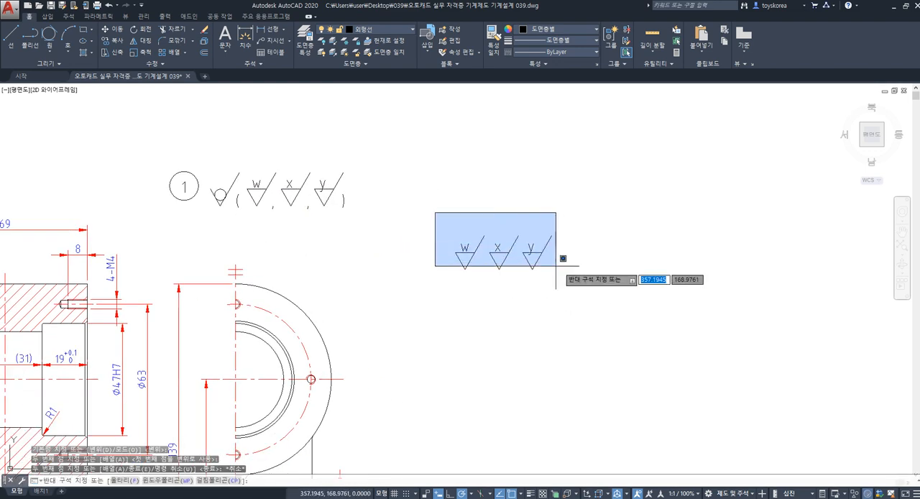
{"action": "left_click", "coordinate": [558, 275]}
{"action": "left_click", "coordinate": [380, 32]}
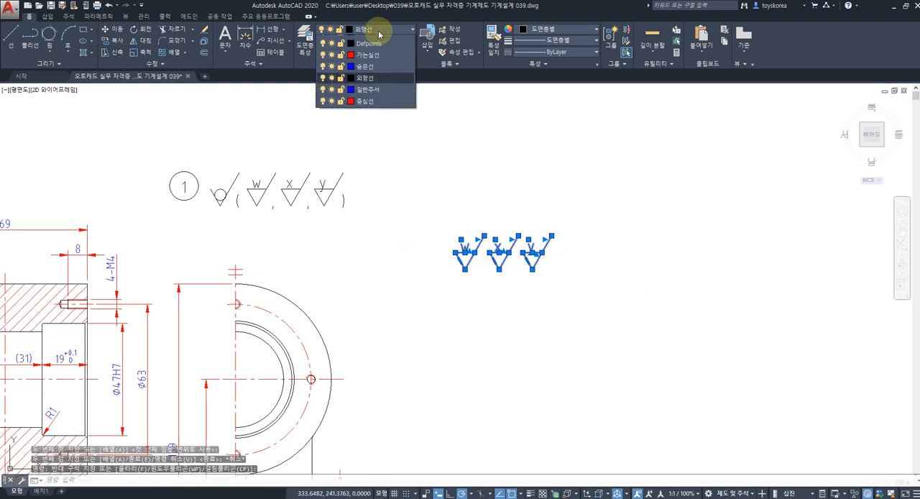
{"action": "left_click", "coordinate": [369, 64]}
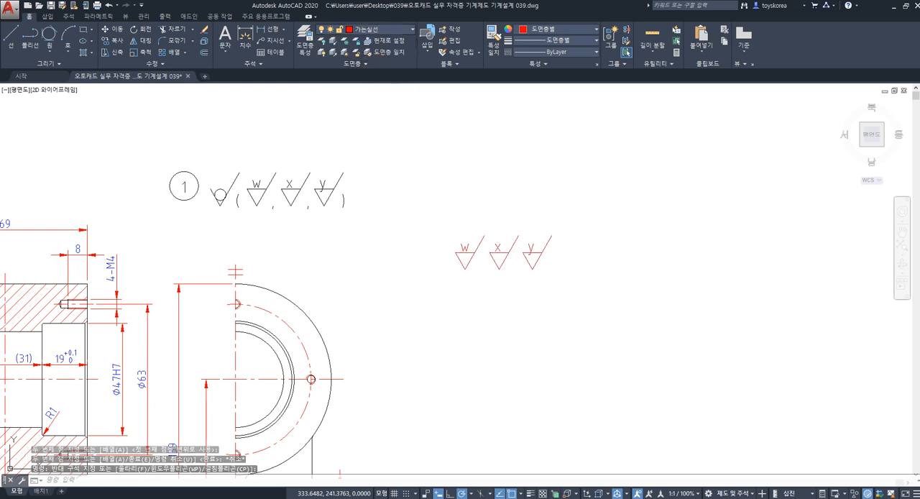
{"action": "key", "text": "Escape"}
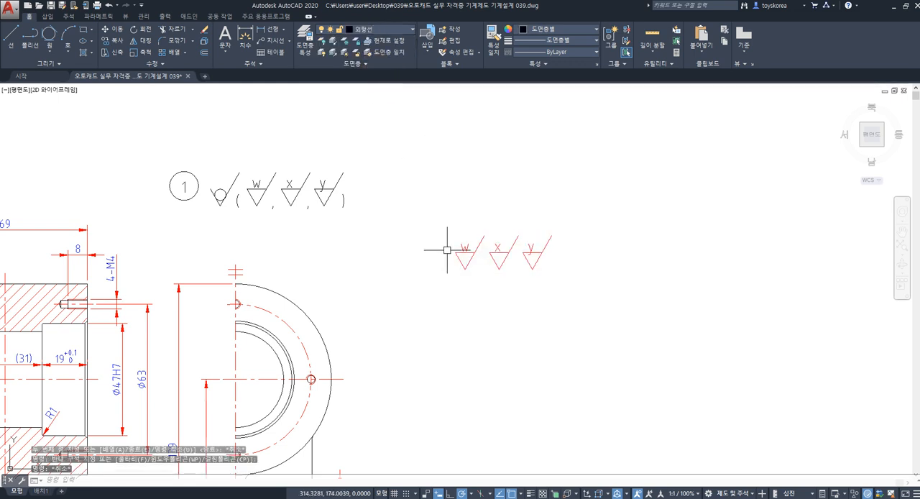
{"action": "left_click", "coordinate": [380, 31]}
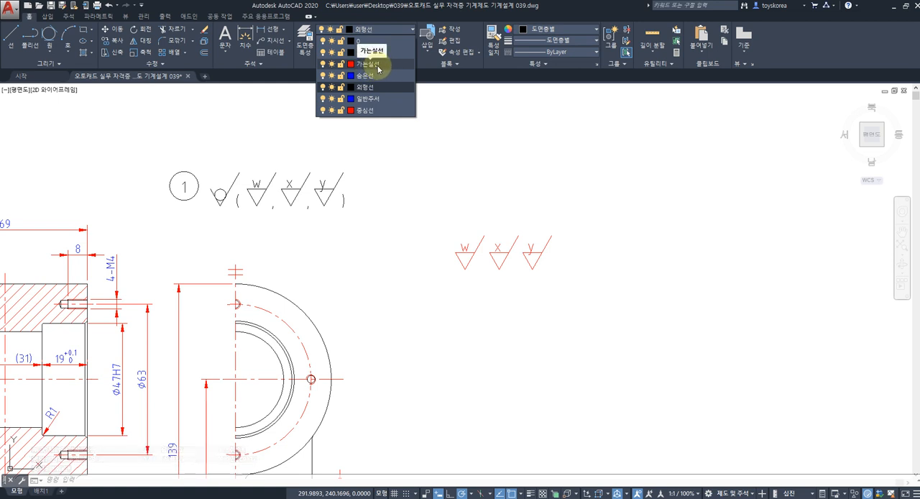
{"action": "left_click", "coordinate": [463, 220]}
{"action": "key", "text": "Escape"}
{"action": "left_click", "coordinate": [437, 227]}
{"action": "key", "text": "Escape"}
{"action": "key", "text": "Escape"}
{"action": "left_click", "coordinate": [436, 227]}
{"action": "left_click", "coordinate": [568, 308]}
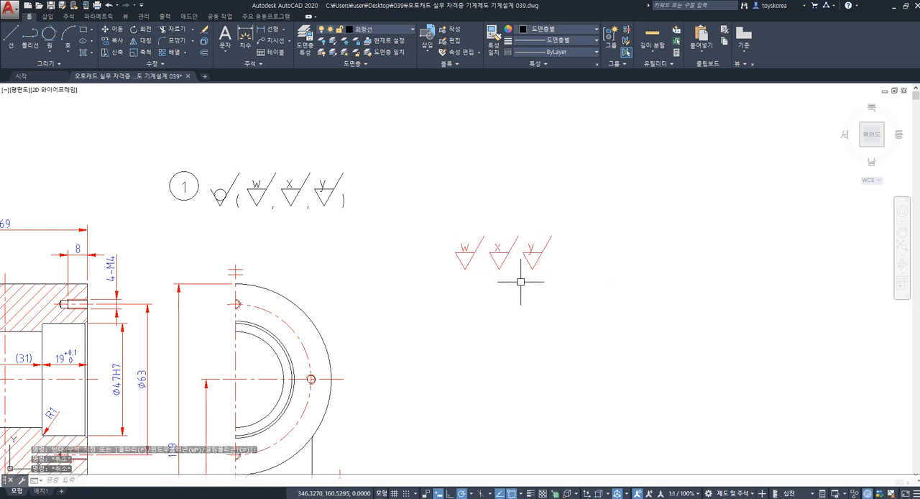
{"action": "key", "text": "Escape"}
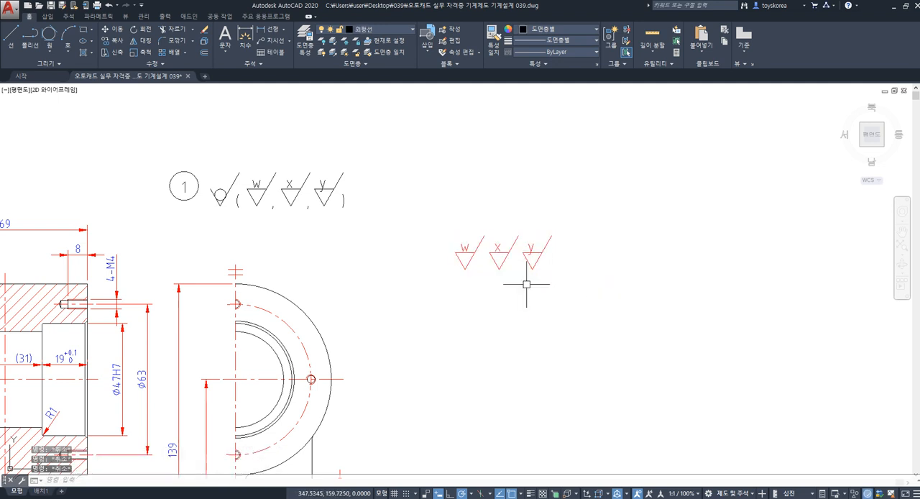
Step: Scale the three copied symbols by a factor of 0.6, using the lower tip of the x triangle as base point
{"action": "key", "text": "Return"}
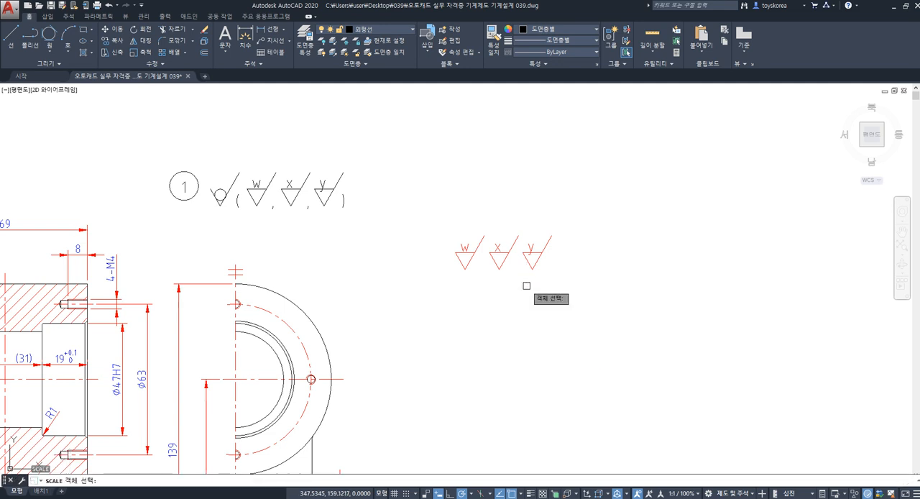
{"action": "left_click", "coordinate": [567, 293]}
{"action": "left_click", "coordinate": [413, 198]}
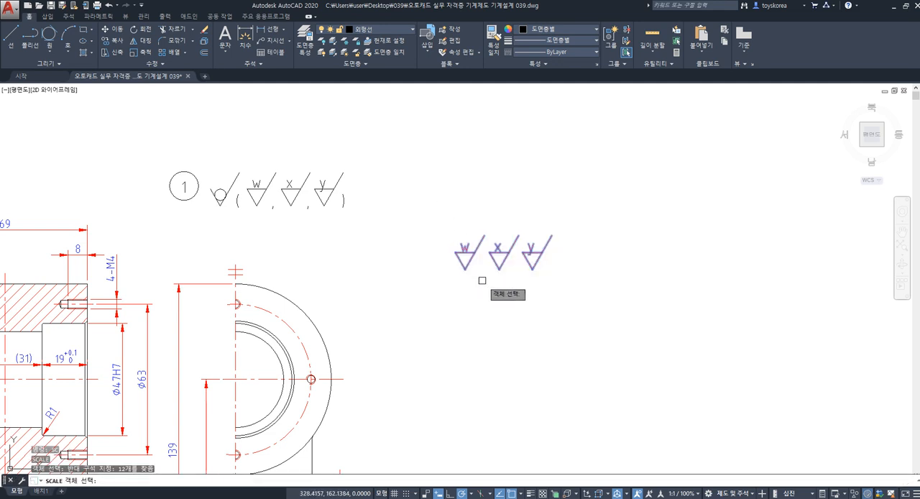
{"action": "key", "text": "Return"}
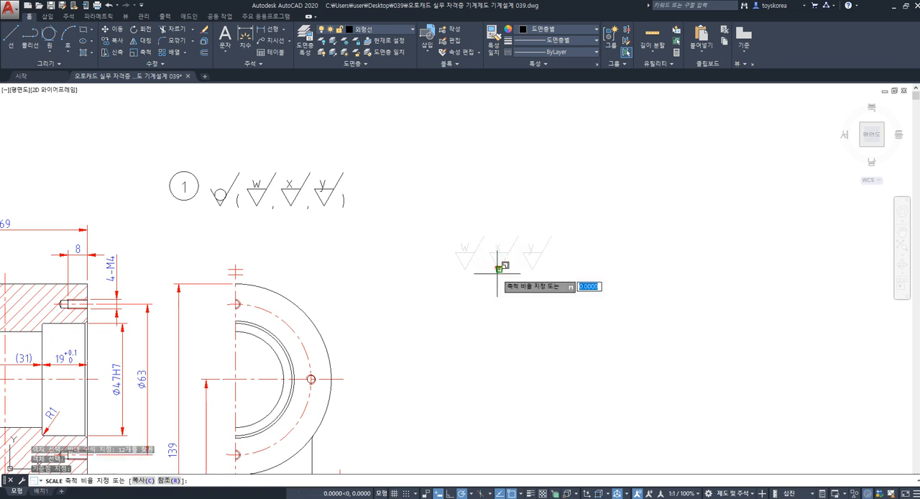
{"action": "left_click", "coordinate": [499, 269]}
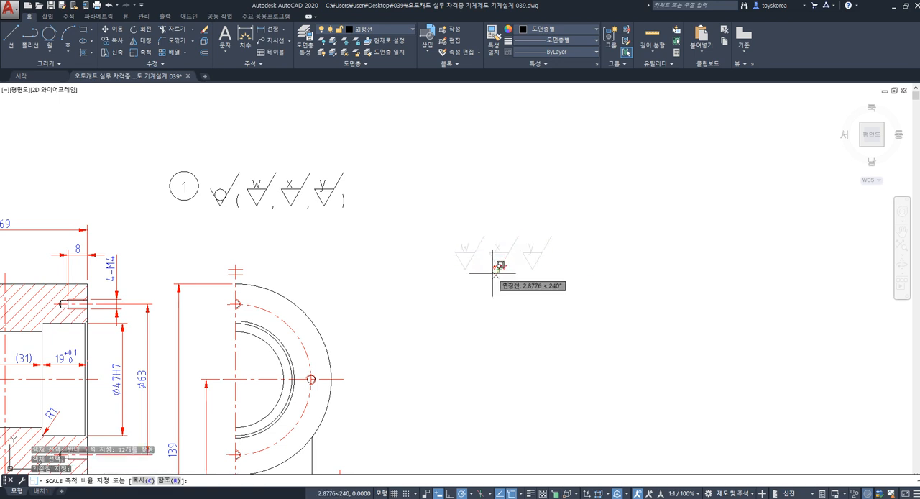
{"action": "type", "text": "0"}
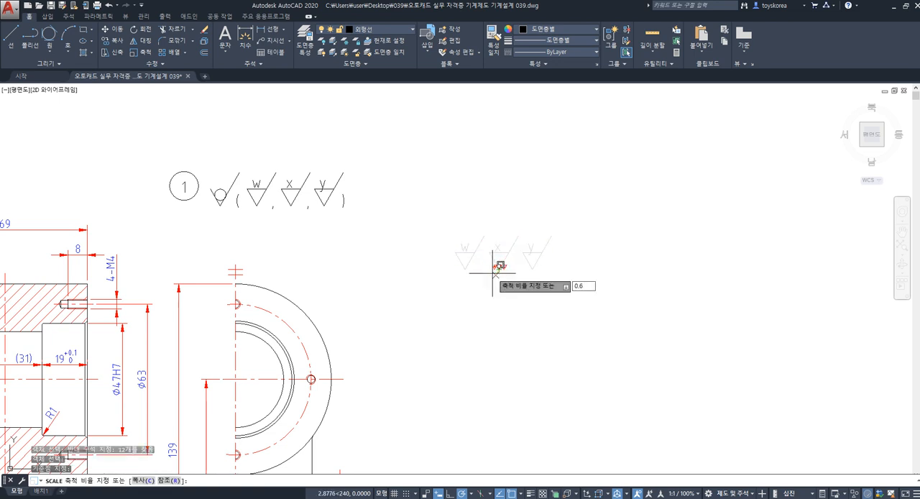
{"action": "type", "text": ".6"}
{"action": "key", "text": "Return"}
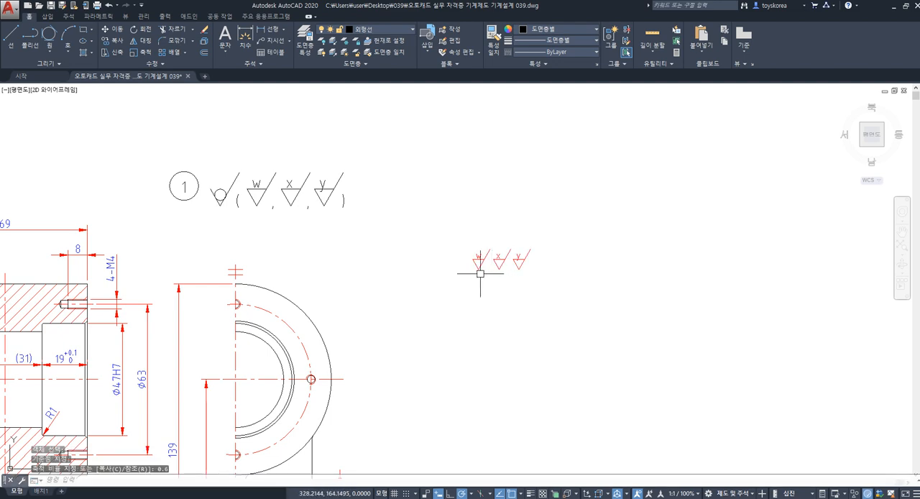
Step: Create a polar array of the three reduced w, x and y symbols around a centre point directly below the x symbol
{"action": "scroll", "coordinate": [480, 274], "scroll_direction": "up", "scroll_amount": 2}
{"action": "scroll", "coordinate": [476, 276], "scroll_direction": "down", "scroll_amount": 2}
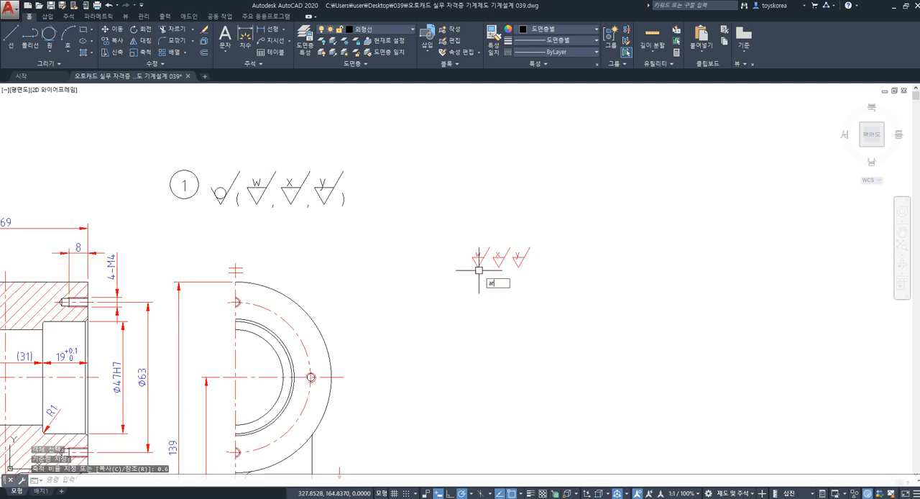
{"action": "key", "text": "Return"}
{"action": "left_click", "coordinate": [451, 238]}
{"action": "left_click", "coordinate": [543, 284]}
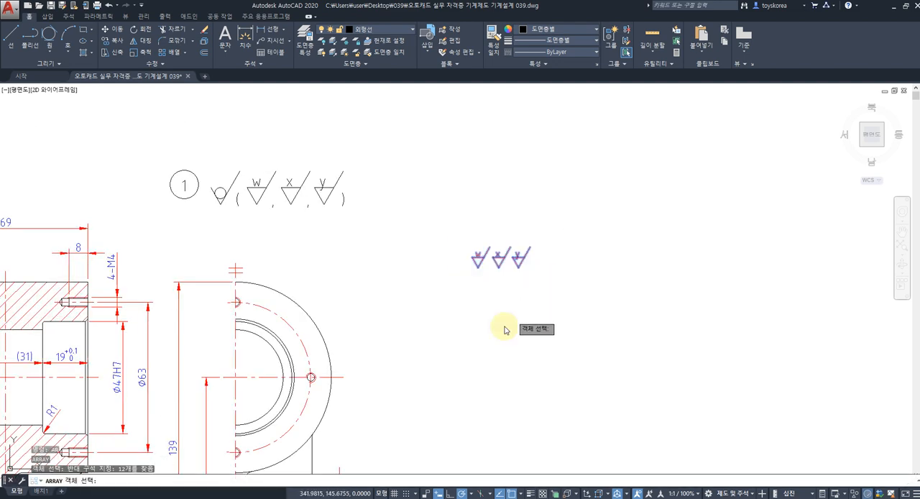
{"action": "key", "text": "Return"}
{"action": "left_click", "coordinate": [524, 368]}
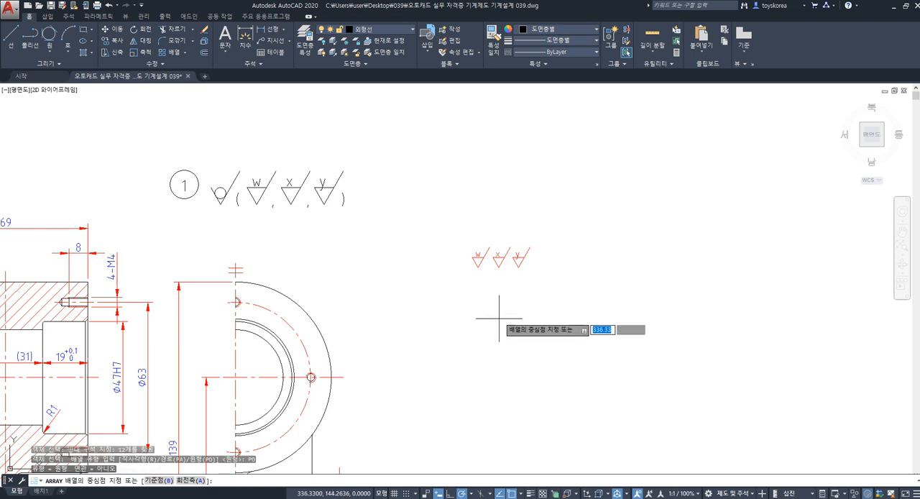
{"action": "left_click", "coordinate": [499, 316]}
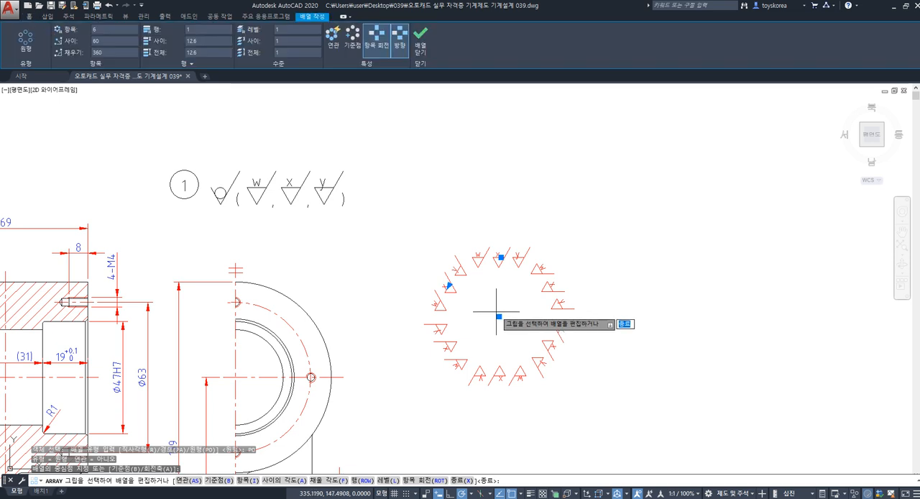
Step: Set the polar array of roughness symbols to 4 items and finish the array
{"action": "left_click", "coordinate": [110, 32]}
{"action": "type", "text": "8"}
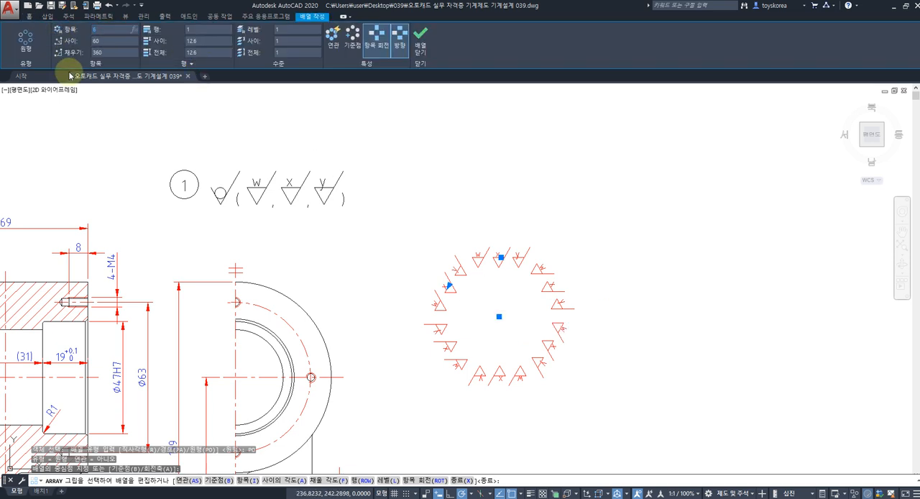
{"action": "type", "text": "4"}
{"action": "key", "text": "Return"}
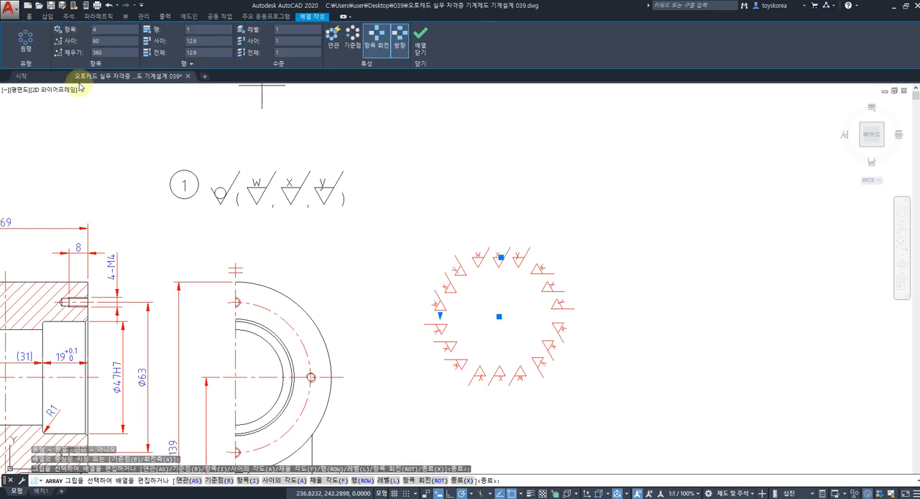
{"action": "left_click", "coordinate": [400, 50]}
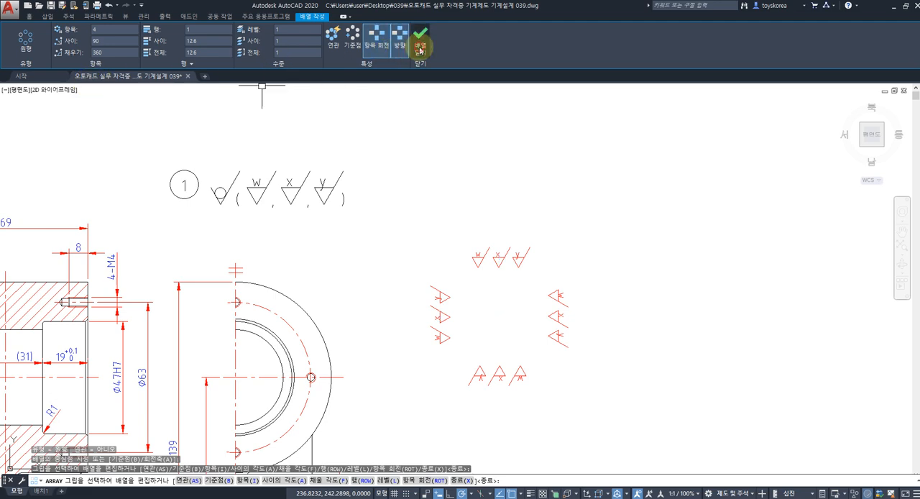
{"action": "key", "text": "Return"}
Step: Erase the three upside-down letters from the bottom group of arrayed roughness symbols
{"action": "middle_click_drag", "start_coordinate": [452, 353], "coordinate": [466, 312]}
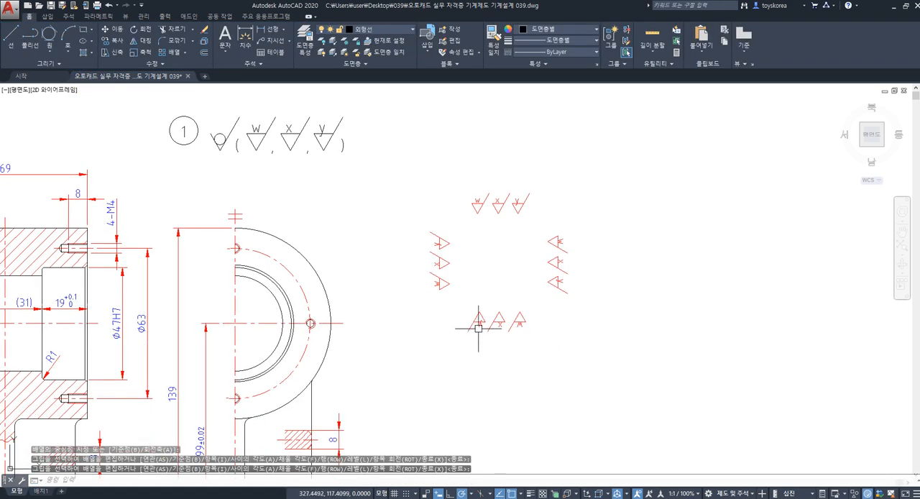
{"action": "scroll", "coordinate": [478, 328], "scroll_direction": "up", "scroll_amount": 3}
{"action": "left_click", "coordinate": [471, 320]}
{"action": "left_click", "coordinate": [506, 320]}
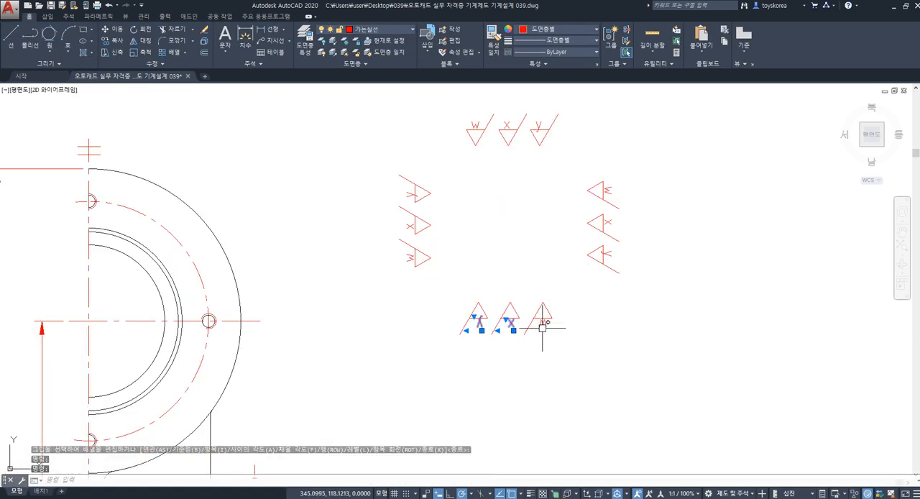
{"action": "left_click", "coordinate": [543, 327]}
{"action": "key", "text": "Return"}
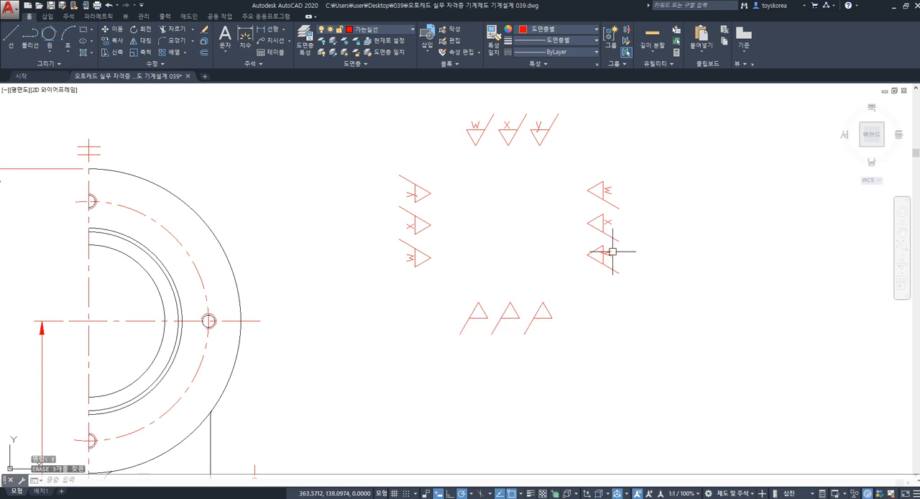
Step: Erase the w, x and y letters from the right-hand group of arrayed roughness symbols
{"action": "left_click", "coordinate": [607, 253]}
{"action": "left_click", "coordinate": [609, 223]}
{"action": "type", "text": "e"}
{"action": "key", "text": "Return"}
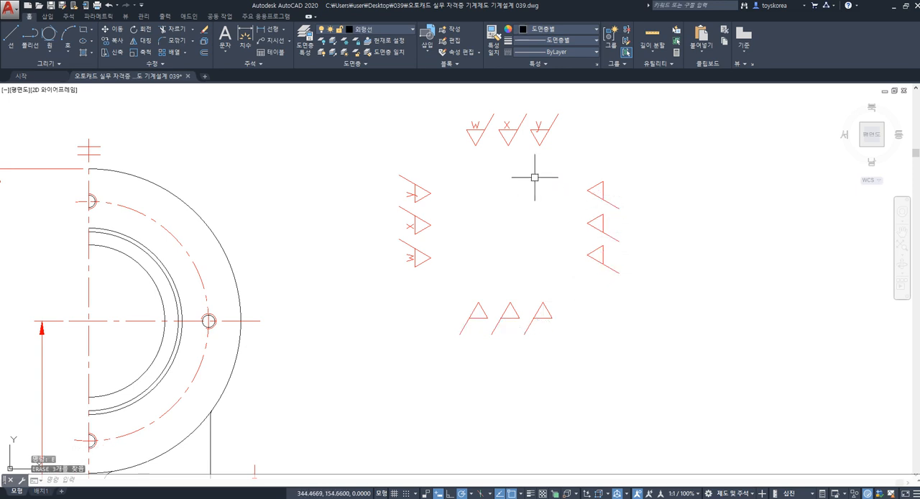
Step: Copy the upright w, x and y letters from the top group beneath the triangles of the bottom group
{"action": "middle_click_drag", "start_coordinate": [534, 175], "coordinate": [510, 197]}
{"action": "key", "text": "Return"}
{"action": "left_click", "coordinate": [458, 153]}
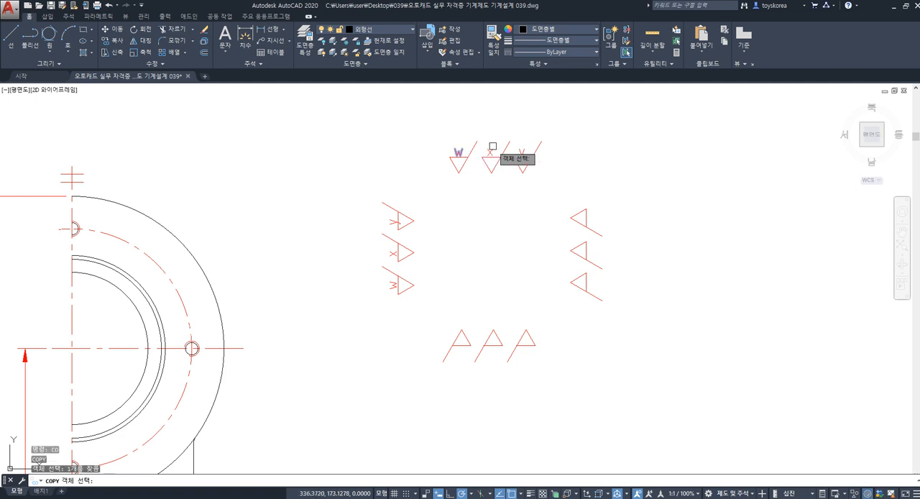
{"action": "left_click", "coordinate": [490, 152]}
{"action": "left_click", "coordinate": [521, 152]}
{"action": "key", "text": "Return"}
{"action": "left_click", "coordinate": [509, 163]}
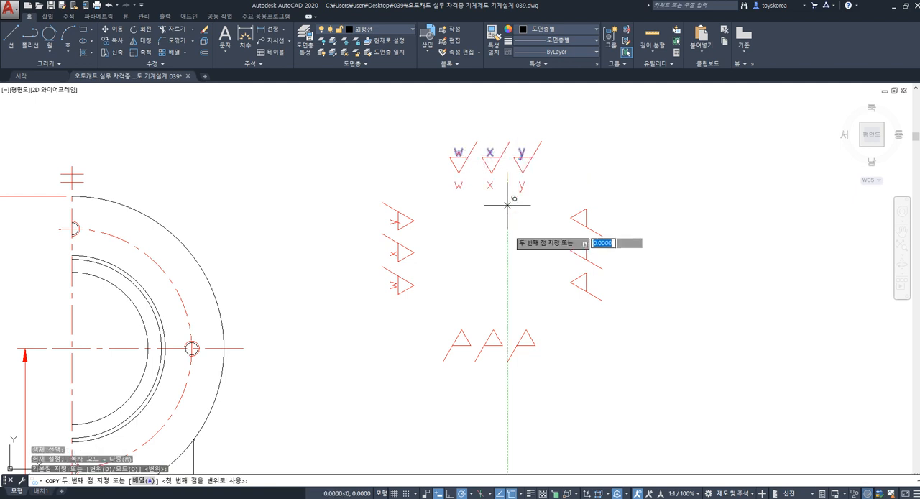
{"action": "scroll", "coordinate": [521, 310], "scroll_direction": "up", "scroll_amount": 4}
{"action": "scroll", "coordinate": [546, 288], "scroll_direction": "up", "scroll_amount": 2}
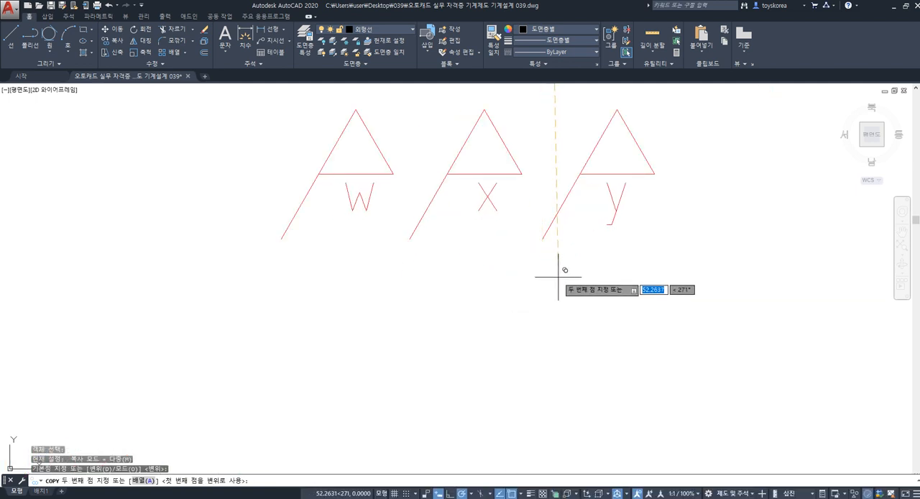
{"action": "left_click", "coordinate": [558, 276]}
{"action": "key", "text": "Escape"}
Step: Copy the w, x and y letters of the left group beside the triangles of the right group
{"action": "scroll", "coordinate": [561, 273], "scroll_direction": "down", "scroll_amount": 4}
{"action": "middle_click_drag", "start_coordinate": [507, 235], "coordinate": [485, 333]}
{"action": "key", "text": "Return"}
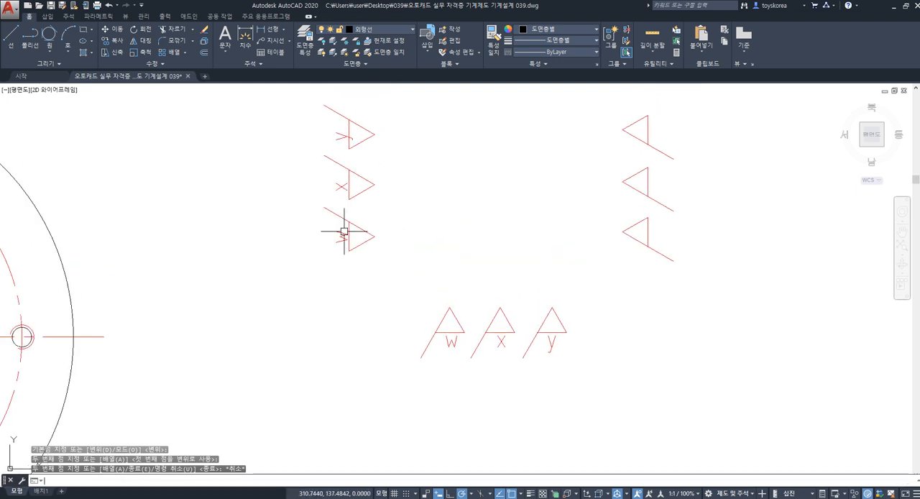
{"action": "left_click", "coordinate": [341, 236]}
{"action": "left_click", "coordinate": [340, 141]}
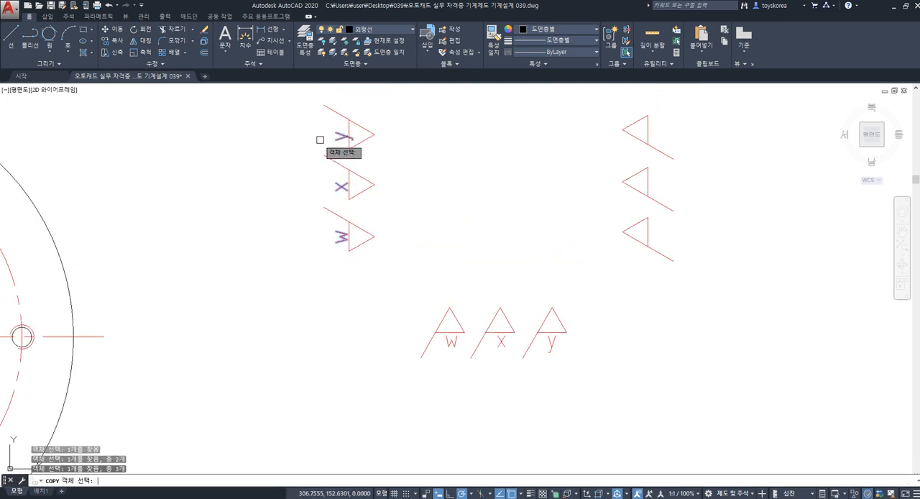
{"action": "key", "text": "Return"}
{"action": "left_click", "coordinate": [319, 419]}
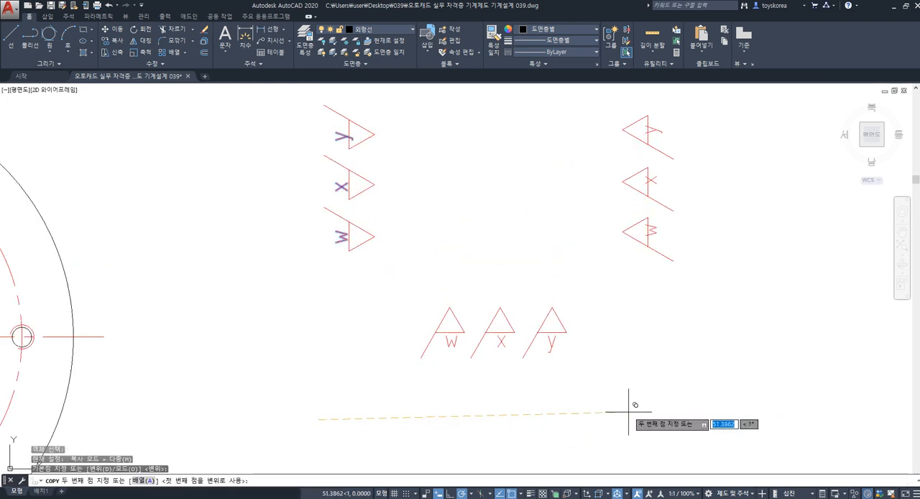
{"action": "middle_click_drag", "start_coordinate": [593, 407], "coordinate": [546, 437]}
{"action": "key", "text": "Escape"}
{"action": "key", "text": "Escape"}
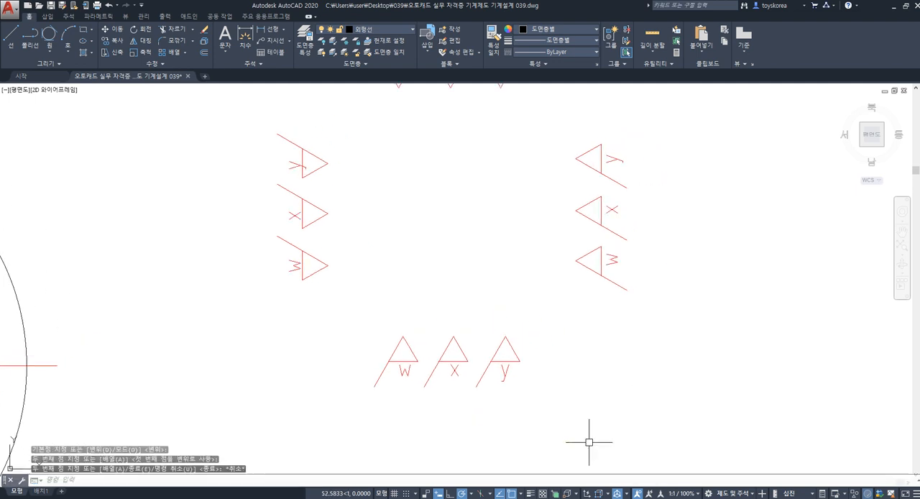
Step: Check the letter orientation across the four groups of w, x and y roughness symbols
{"action": "scroll", "coordinate": [507, 327], "scroll_direction": "down", "scroll_amount": 2}
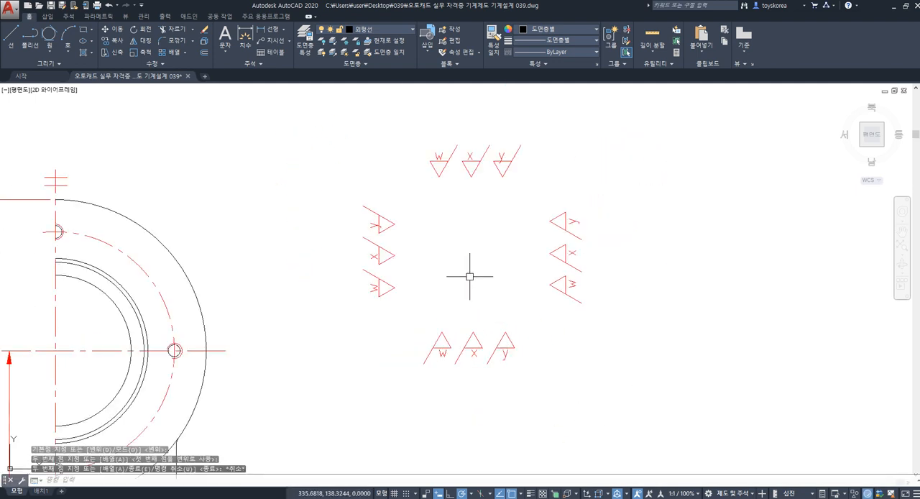
{"action": "left_click", "coordinate": [438, 153]}
{"action": "key", "text": "Escape"}
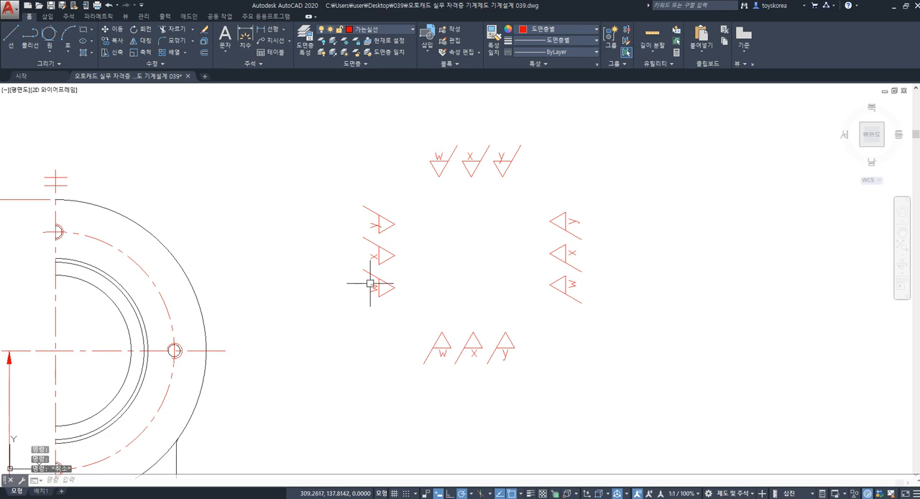
{"action": "key", "text": "Escape"}
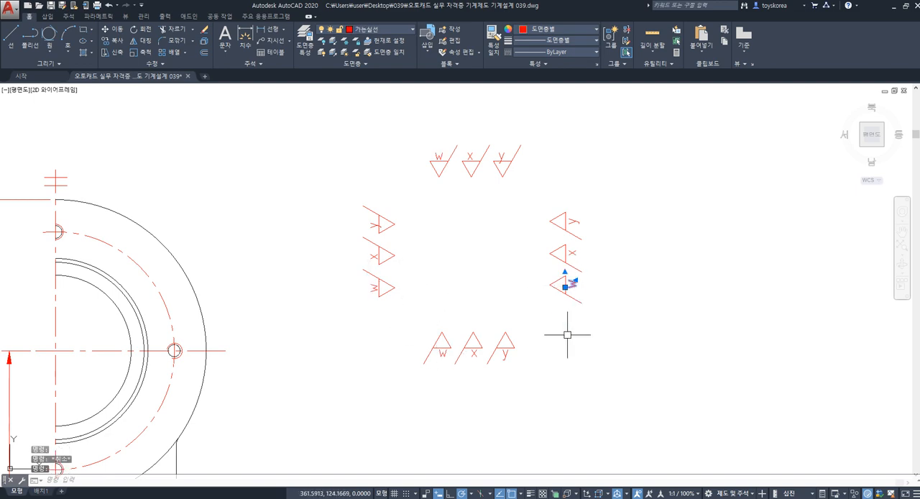
{"action": "left_click", "coordinate": [335, 128]}
{"action": "left_click", "coordinate": [609, 373]}
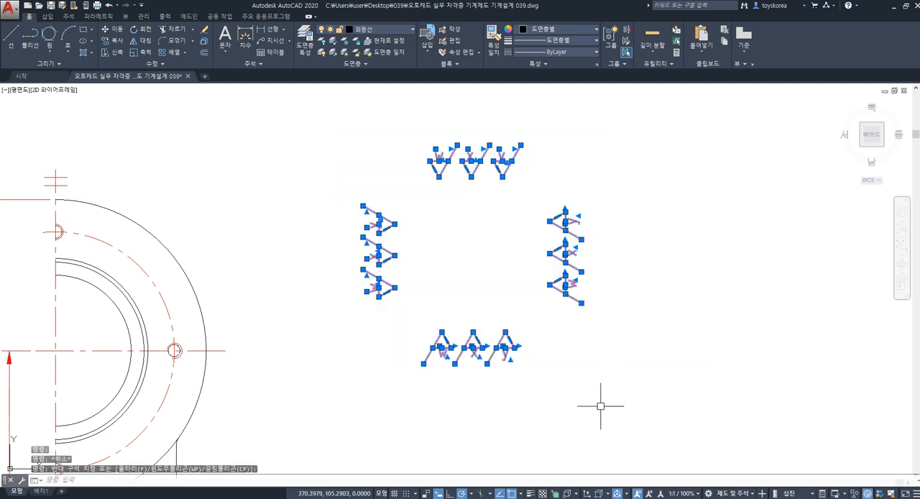
{"action": "key", "text": "Escape"}
Step: Save the body drawing
{"action": "scroll", "coordinate": [517, 256], "scroll_direction": "down", "scroll_amount": 4}
{"action": "middle_click_drag", "start_coordinate": [505, 299], "coordinate": [565, 287]}
{"action": "key", "text": "ctrl+s"}
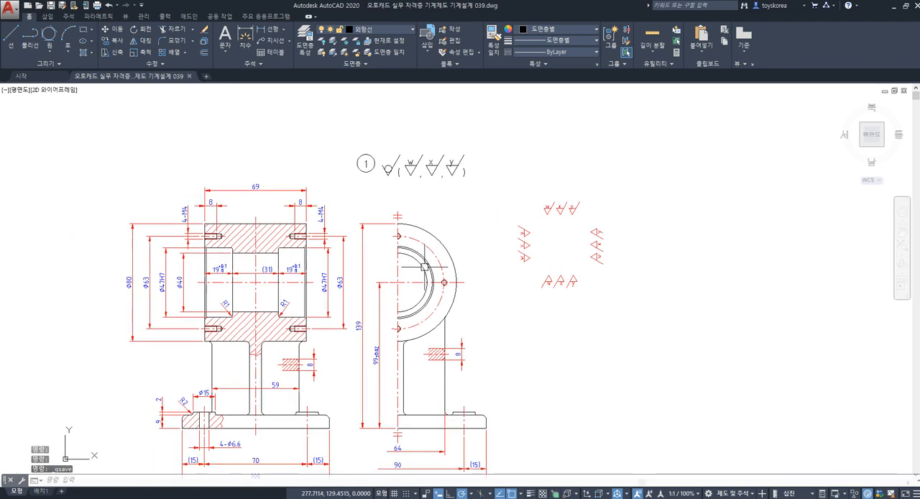
Step: Restore the body drawing to a smaller window and fit it beside the assembly drawing
{"action": "middle_click_drag", "start_coordinate": [341, 280], "coordinate": [432, 227]}
{"action": "middle_click_drag", "start_coordinate": [369, 259], "coordinate": [352, 233]}
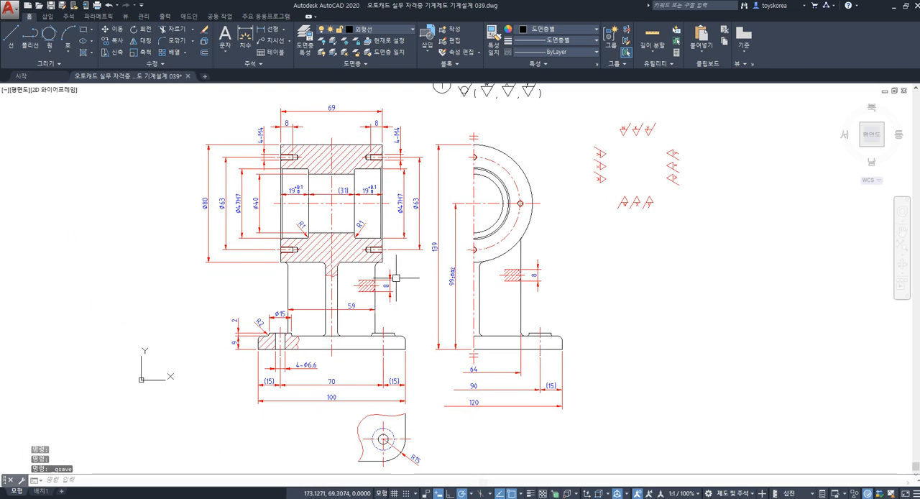
{"action": "double_click", "coordinate": [418, 9]}
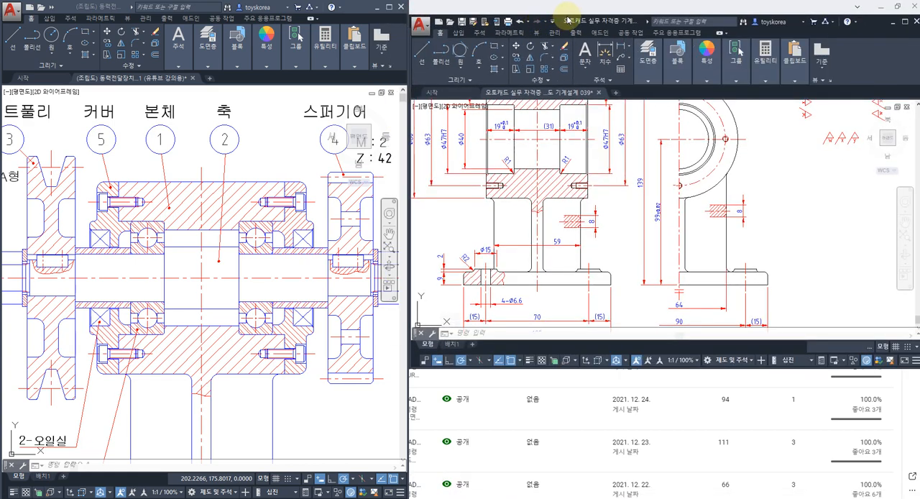
{"action": "left_click_drag", "start_coordinate": [569, 15], "coordinate": [575, 0]}
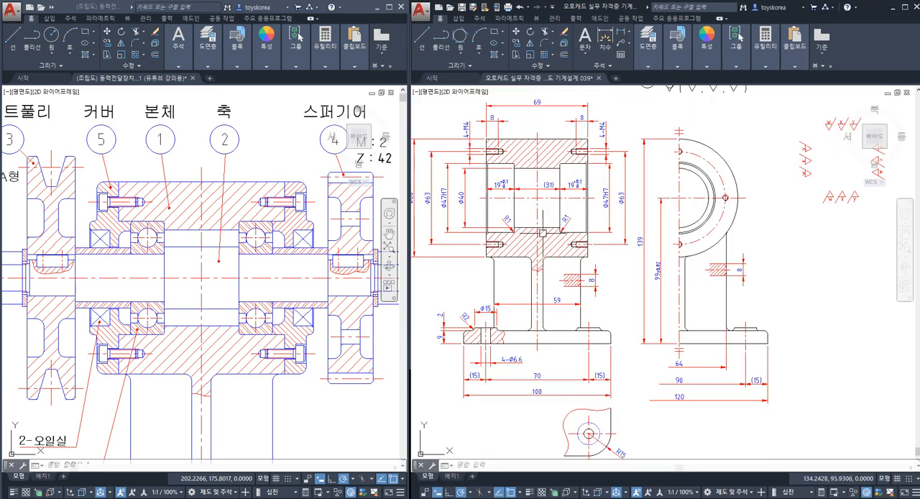
Step: Examine the body in the assembly drawing's front section, including its contact with neighbouring parts and the bottom face of its base
{"action": "left_click", "coordinate": [312, 306]}
{"action": "key", "text": "Escape"}
{"action": "middle_click_drag", "start_coordinate": [210, 321], "coordinate": [223, 282]}
{"action": "scroll", "coordinate": [215, 287], "scroll_direction": "down", "scroll_amount": 2}
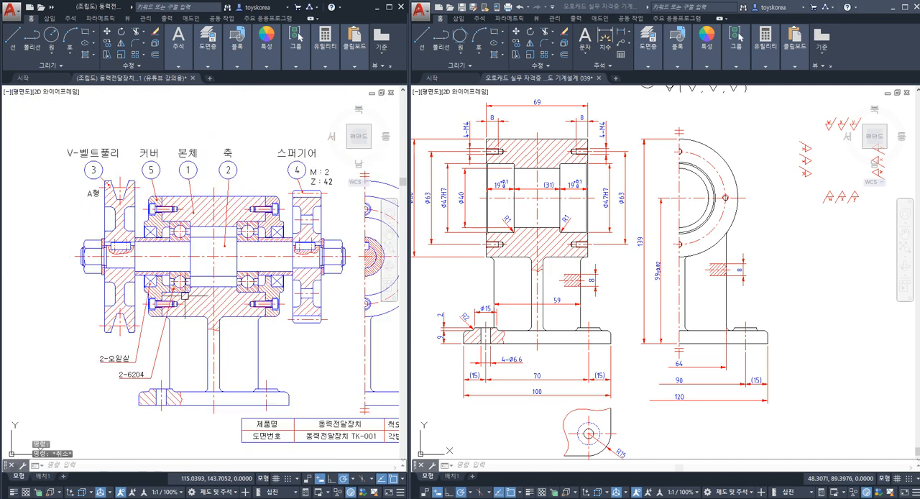
{"action": "scroll", "coordinate": [169, 305], "scroll_direction": "up", "scroll_amount": 2}
{"action": "middle_click_drag", "start_coordinate": [173, 308], "coordinate": [174, 272]}
{"action": "key", "text": "Escape"}
{"action": "middle_click_drag", "start_coordinate": [217, 337], "coordinate": [213, 280]}
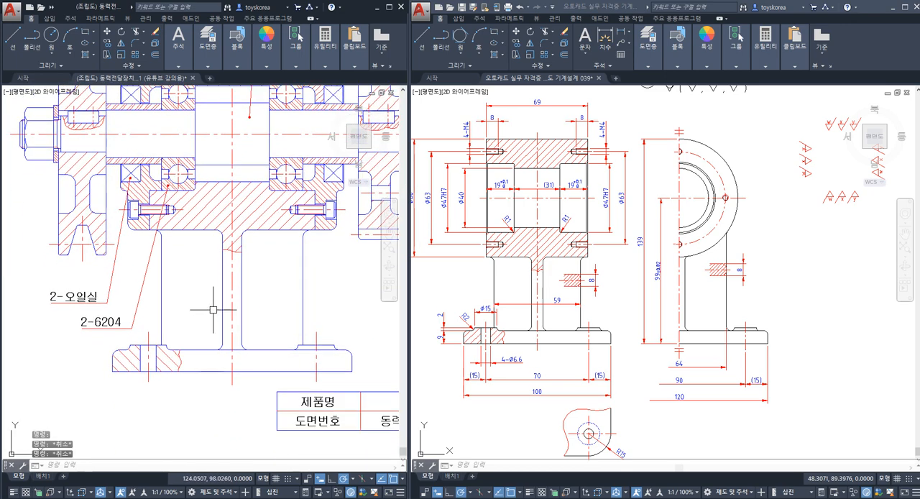
{"action": "left_click", "coordinate": [202, 372]}
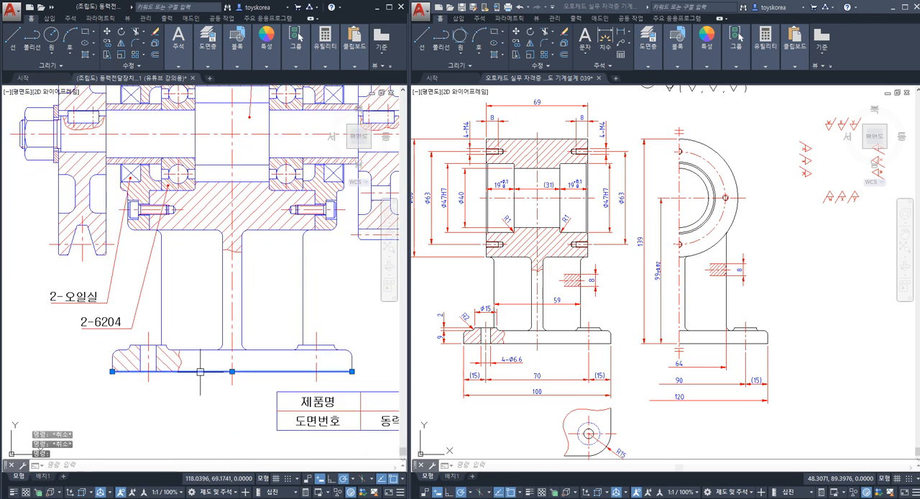
{"action": "mouse_move", "coordinate": [218, 314]}
{"action": "middle_mouse_down"}
{"action": "mouse_move", "coordinate": [169, 338]}
{"action": "mouse_move", "coordinate": [210, 329]}
{"action": "mouse_move", "coordinate": [188, 338]}
{"action": "middle_mouse_up"}
{"action": "scroll", "coordinate": [210, 328], "scroll_direction": "down", "scroll_amount": 2}
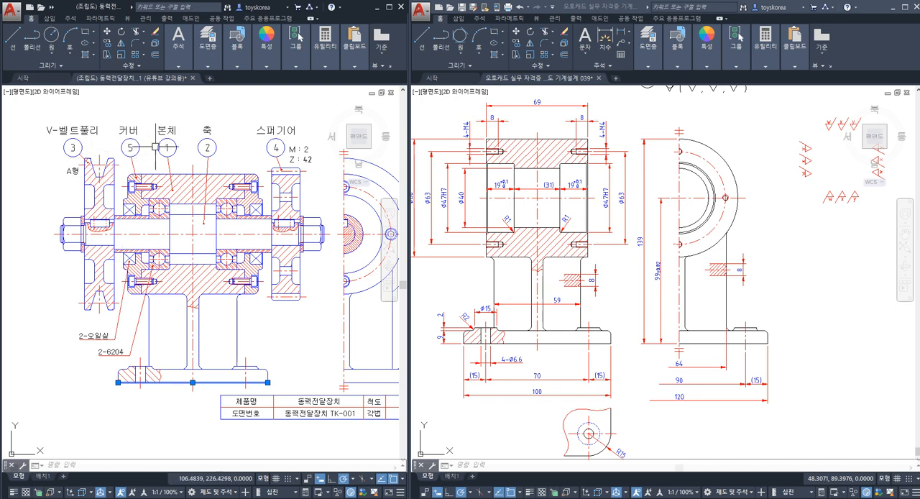
{"action": "scroll", "coordinate": [173, 248], "scroll_direction": "up", "scroll_amount": 2}
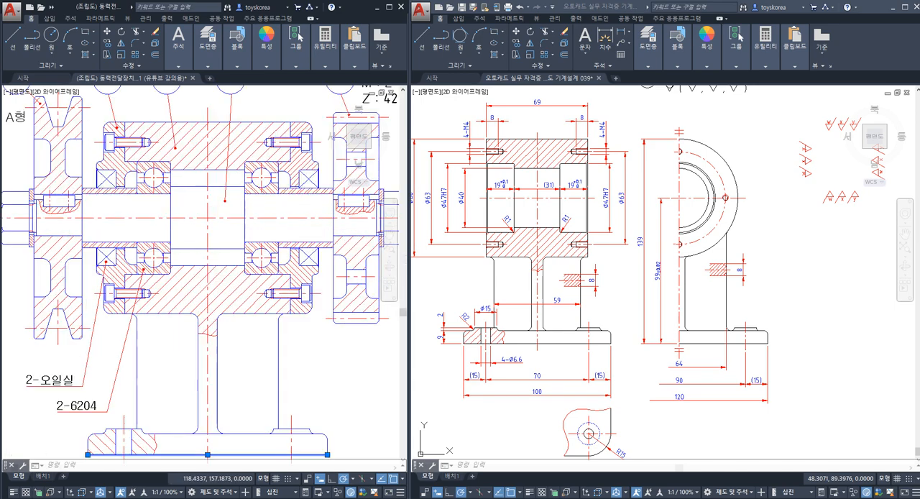
{"action": "scroll", "coordinate": [213, 191], "scroll_direction": "down", "scroll_amount": 2}
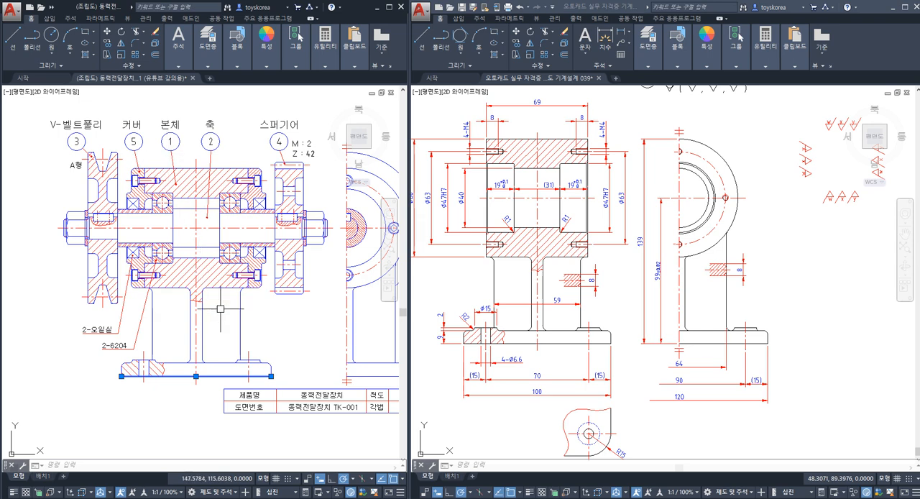
{"action": "key", "text": "Escape"}
{"action": "key", "text": "Escape"}
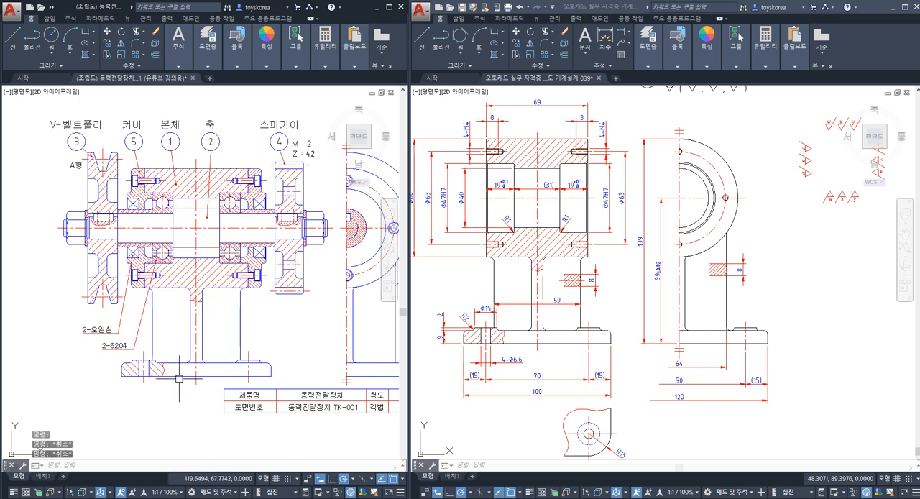
Step: Examine the bottom face and the bolt-hole bosses of the body's base in the assembly drawing
{"action": "left_click", "coordinate": [179, 377]}
{"action": "key", "text": "Escape"}
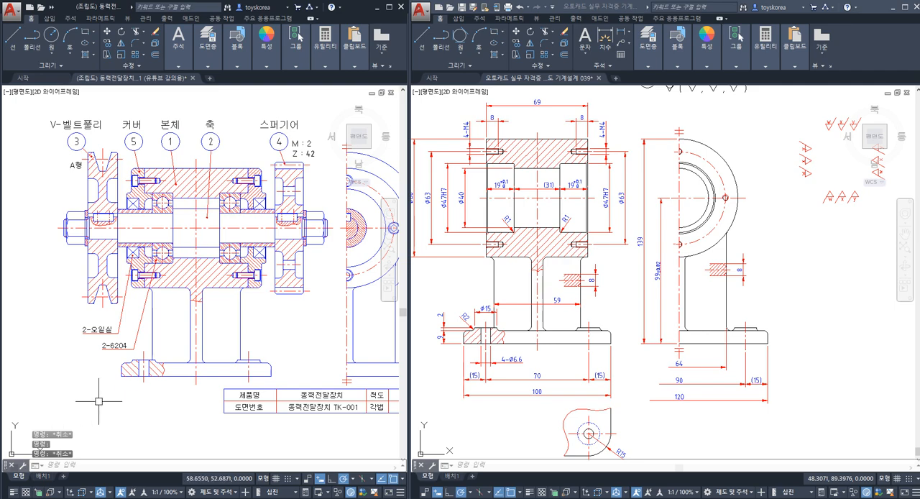
{"action": "scroll", "coordinate": [134, 398], "scroll_direction": "up", "scroll_amount": 2}
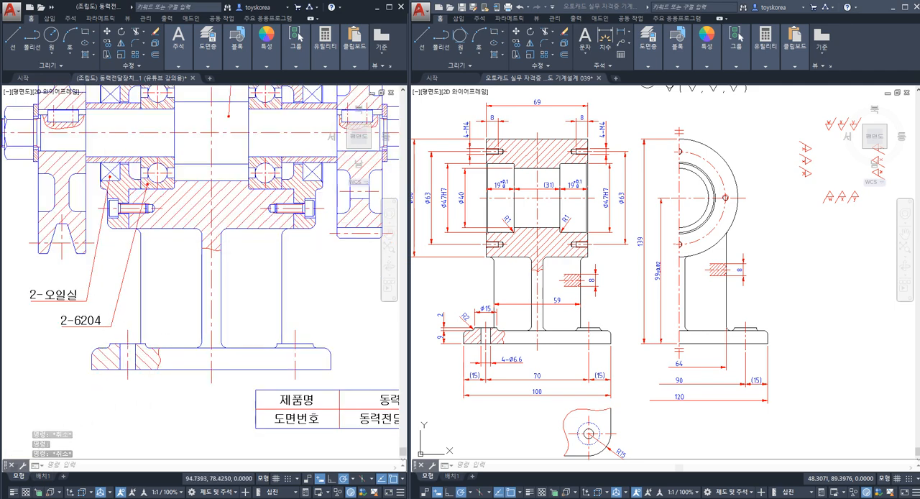
{"action": "scroll", "coordinate": [119, 357], "scroll_direction": "up", "scroll_amount": 1}
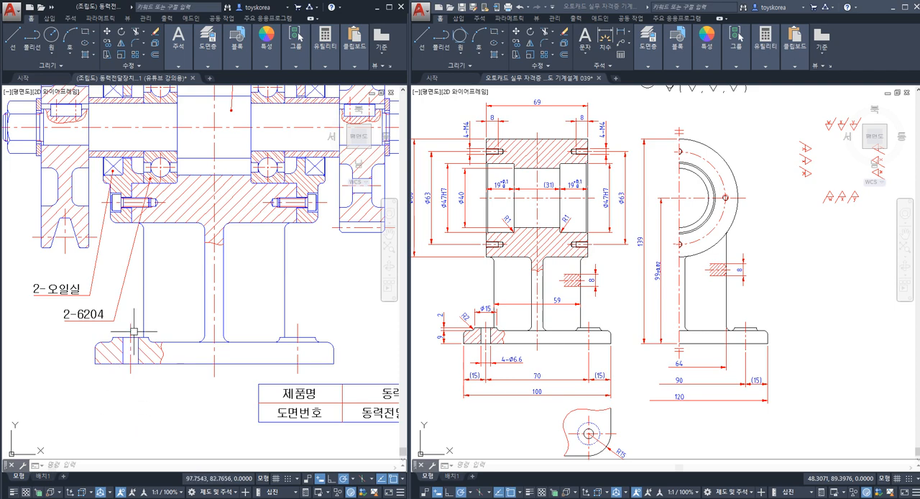
{"action": "key", "text": "Escape"}
{"action": "key", "text": "Escape"}
{"action": "key", "text": "Escape"}
{"action": "middle_click_drag", "start_coordinate": [175, 375], "coordinate": [139, 377]}
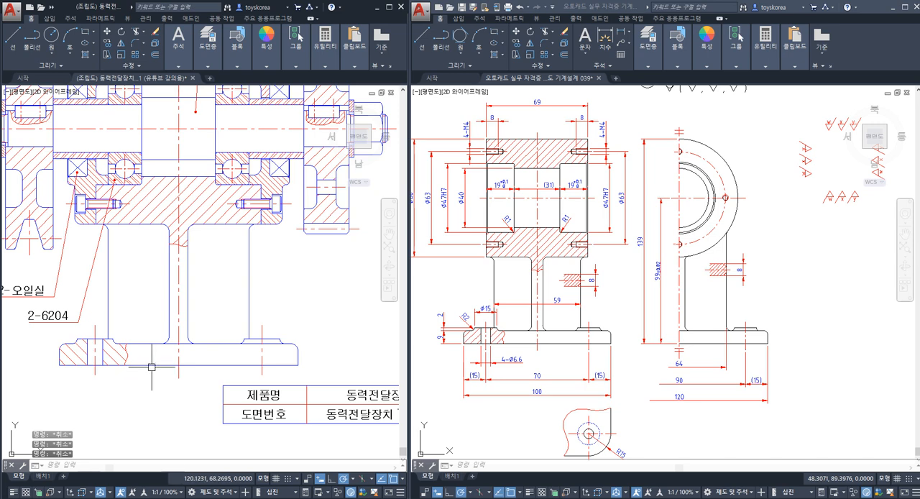
{"action": "left_click", "coordinate": [152, 365]}
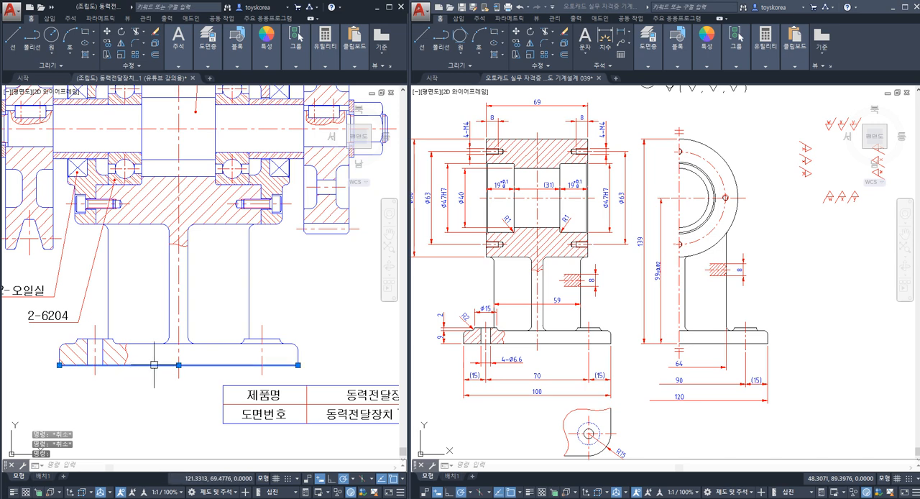
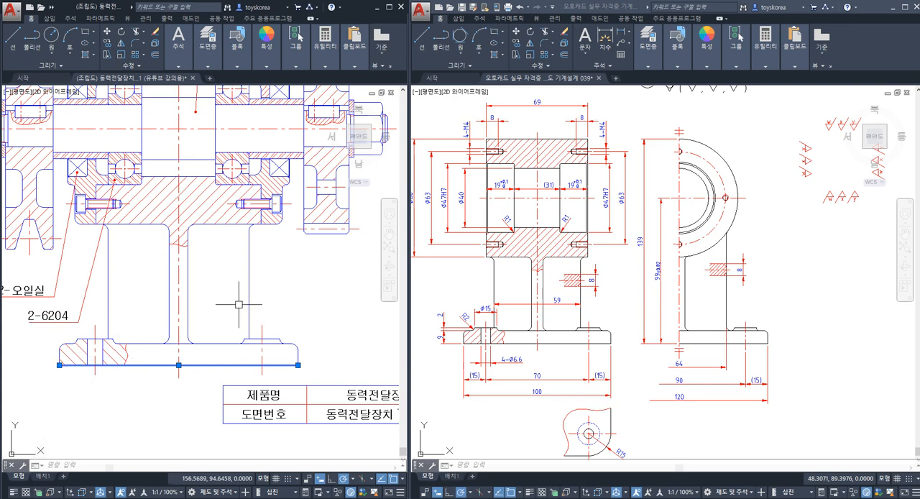
Step: Examine the bottom face line of the base in the body drawing's front section, comparing it with the assembly
{"action": "scroll", "coordinate": [242, 312], "scroll_direction": "down", "scroll_amount": 3}
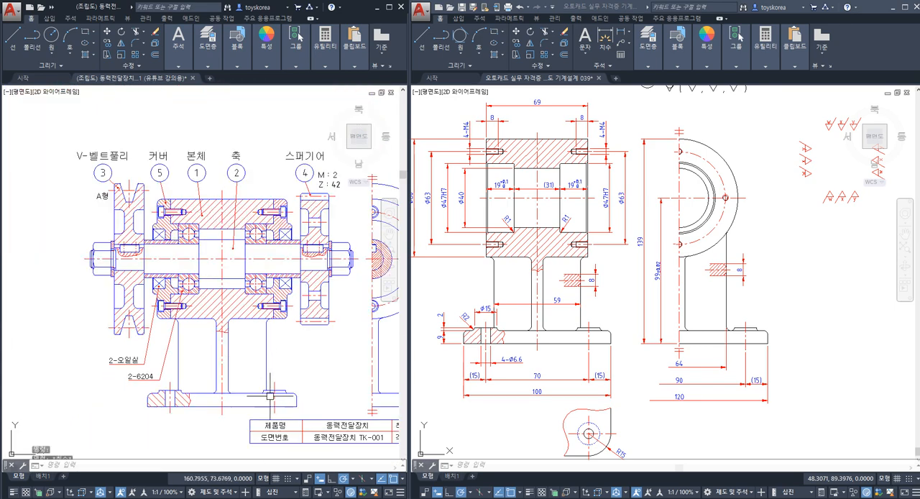
{"action": "key", "text": "Escape"}
{"action": "left_click", "coordinate": [509, 368]}
{"action": "key", "text": "Escape"}
{"action": "left_click", "coordinate": [556, 344]}
{"action": "scroll", "coordinate": [556, 360], "scroll_direction": "up", "scroll_amount": 2}
{"action": "middle_click_drag", "start_coordinate": [553, 354], "coordinate": [567, 323]}
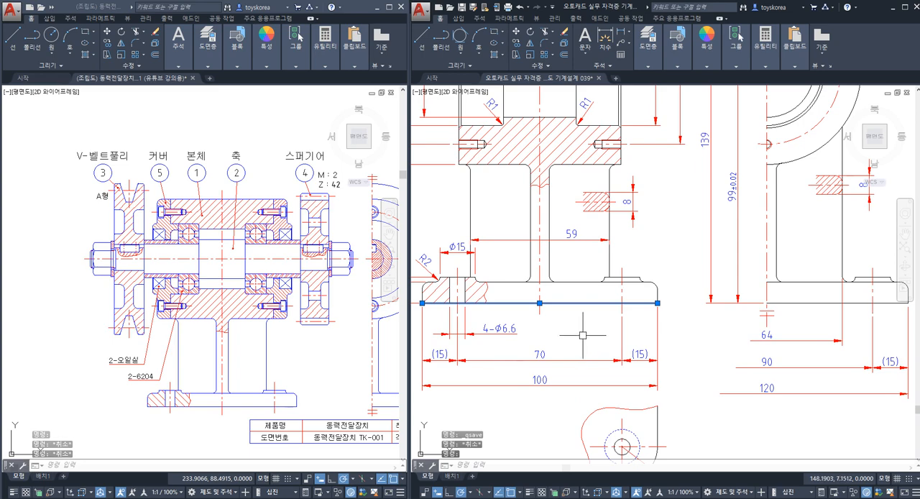
{"action": "key", "text": "Escape"}
{"action": "scroll", "coordinate": [564, 318], "scroll_direction": "down", "scroll_amount": 5}
{"action": "scroll", "coordinate": [564, 319], "scroll_direction": "up", "scroll_amount": 2}
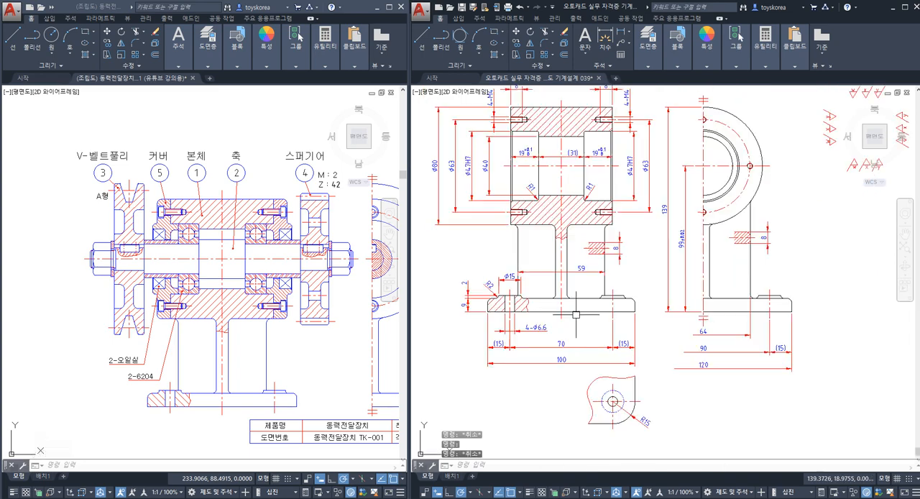
{"action": "key", "text": "Escape"}
{"action": "left_click", "coordinate": [586, 308]}
{"action": "key", "text": "Escape"}
{"action": "key", "text": "Escape"}
{"action": "left_click", "coordinate": [582, 312]}
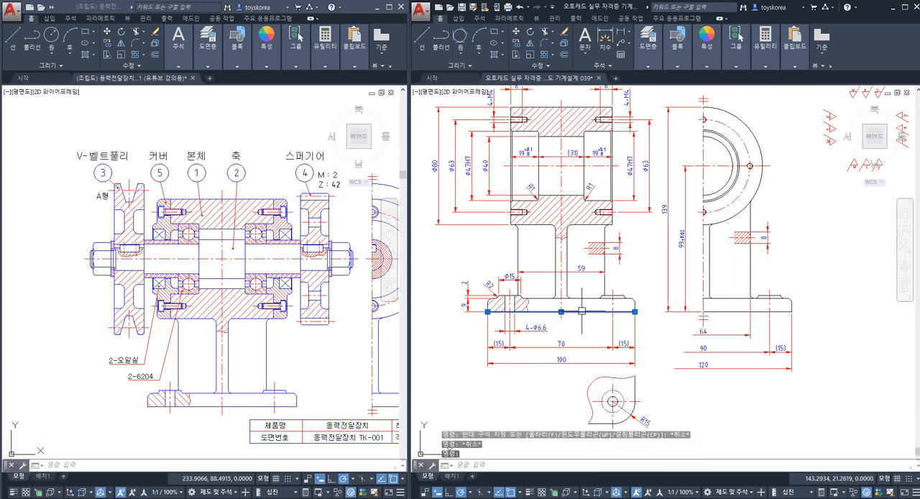
{"action": "scroll", "coordinate": [584, 316], "scroll_direction": "up", "scroll_amount": 2}
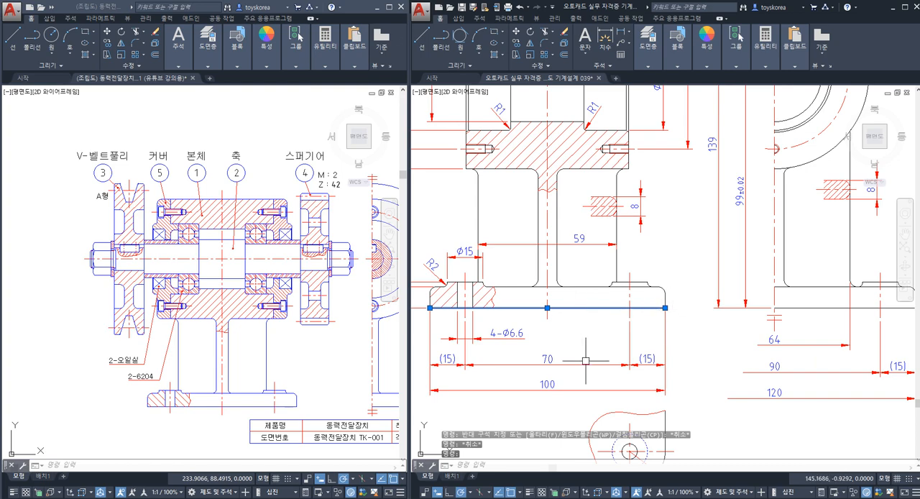
{"action": "key", "text": "Escape"}
{"action": "scroll", "coordinate": [574, 311], "scroll_direction": "down", "scroll_amount": 4}
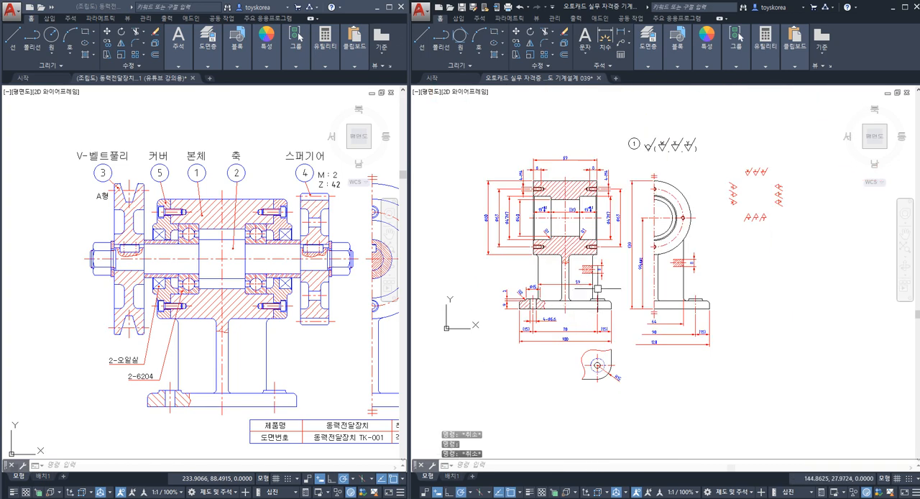
Step: Copy the upward-pointing x roughness symbol by its tip onto the 9 mm height dimension's lower extension line beside the base's bottom face
{"action": "middle_click_drag", "start_coordinate": [705, 225], "coordinate": [663, 259]}
{"action": "scroll", "coordinate": [756, 226], "scroll_direction": "up", "scroll_amount": 2}
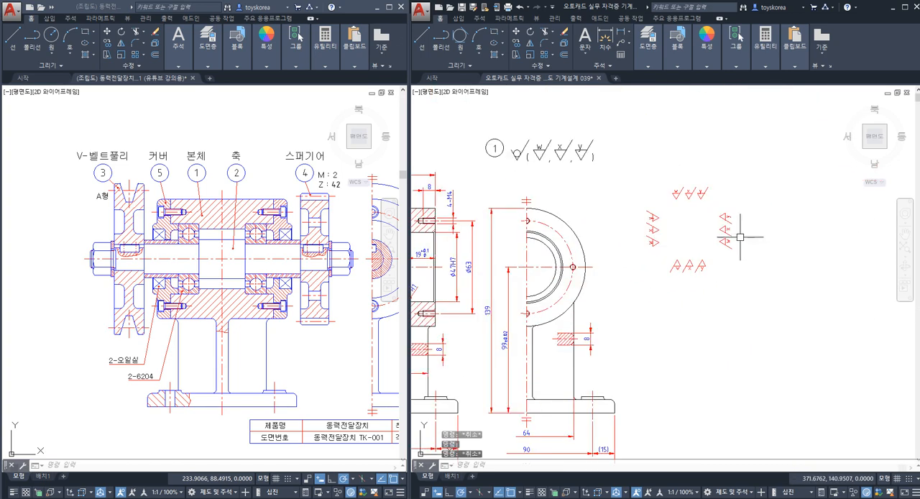
{"action": "scroll", "coordinate": [694, 265], "scroll_direction": "up", "scroll_amount": 6}
{"action": "left_click", "coordinate": [694, 286]}
{"action": "left_click", "coordinate": [665, 247]}
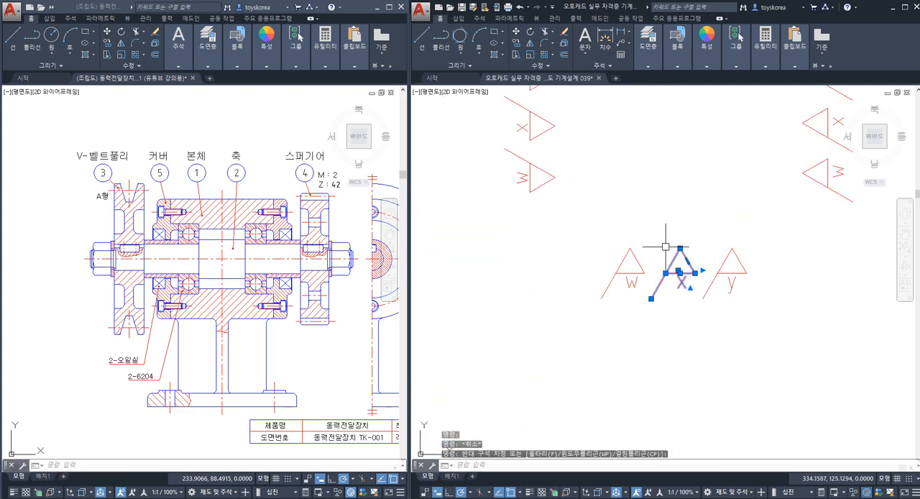
{"action": "type", "text": "co"}
{"action": "key", "text": "Return"}
{"action": "left_click", "coordinate": [670, 249]}
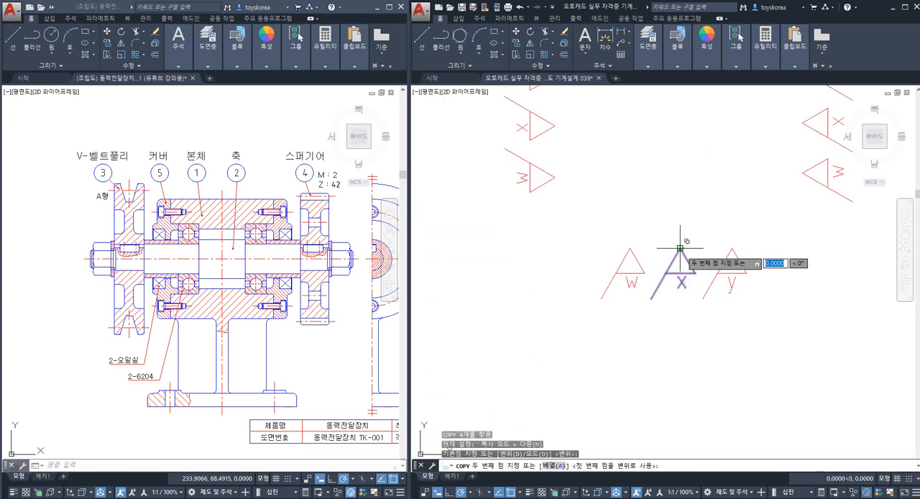
{"action": "scroll", "coordinate": [670, 248], "scroll_direction": "down", "scroll_amount": 4}
{"action": "middle_click_drag", "start_coordinate": [543, 368], "coordinate": [728, 204]}
{"action": "middle_click_drag", "start_coordinate": [659, 321], "coordinate": [725, 257]}
{"action": "scroll", "coordinate": [623, 281], "scroll_direction": "up", "scroll_amount": 2}
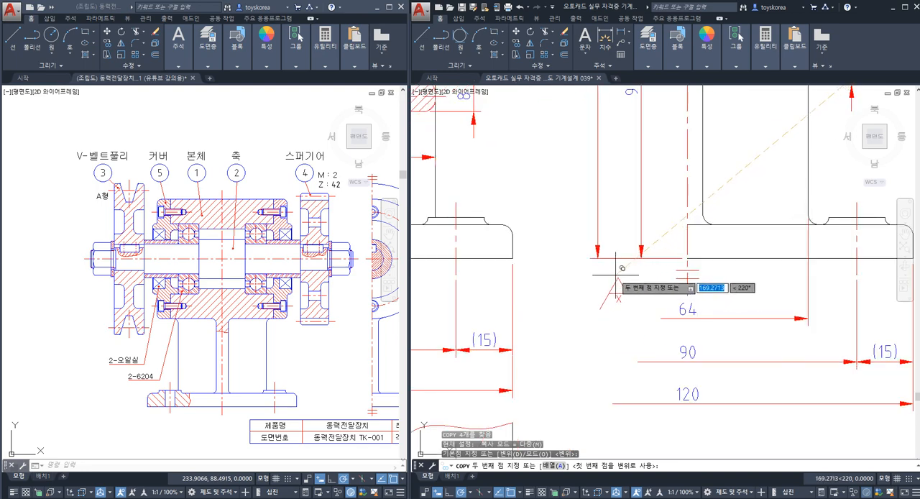
{"action": "scroll", "coordinate": [605, 276], "scroll_direction": "down", "scroll_amount": 4}
{"action": "scroll", "coordinate": [550, 282], "scroll_direction": "up", "scroll_amount": 4}
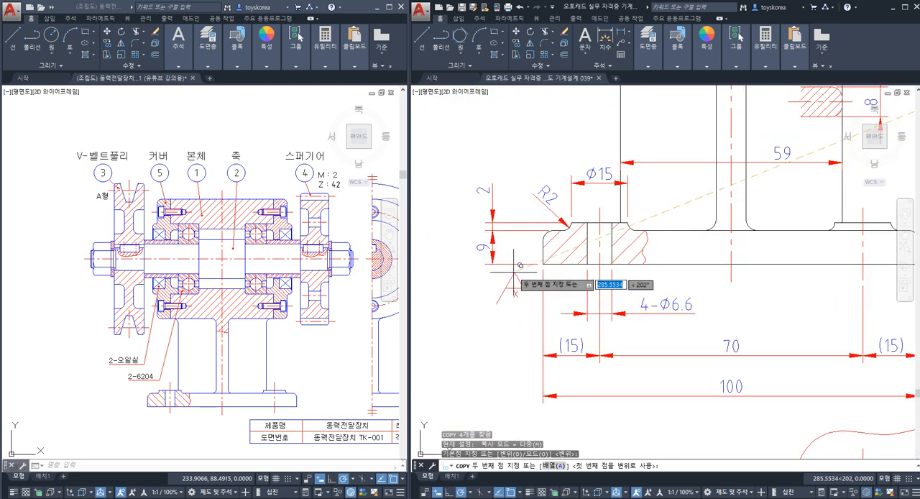
{"action": "left_click", "coordinate": [511, 265]}
{"action": "key", "text": "Escape"}
{"action": "scroll", "coordinate": [516, 290], "scroll_direction": "down", "scroll_amount": 2}
{"action": "key", "text": "Escape"}
Step: Examine which surface the placed x symbol refers to by checking it against the base's bottom face line
{"action": "scroll", "coordinate": [578, 282], "scroll_direction": "up", "scroll_amount": 2}
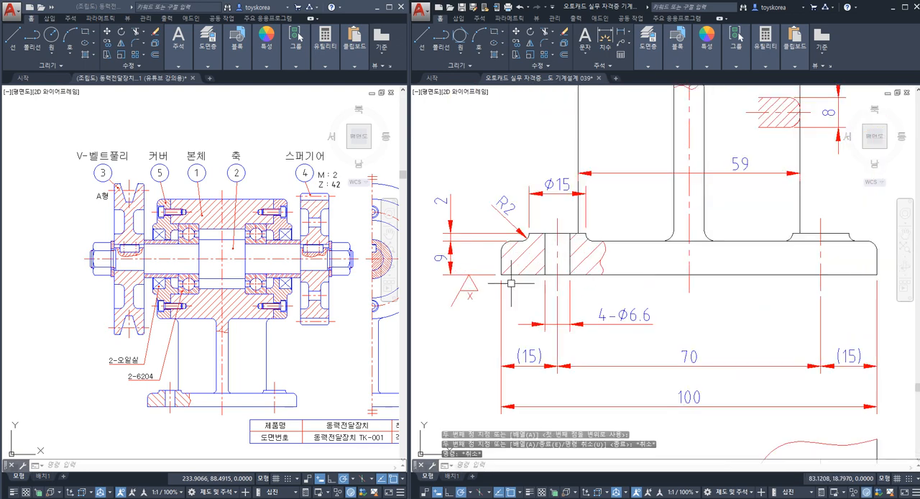
{"action": "key", "text": "Escape"}
{"action": "left_click", "coordinate": [624, 275]}
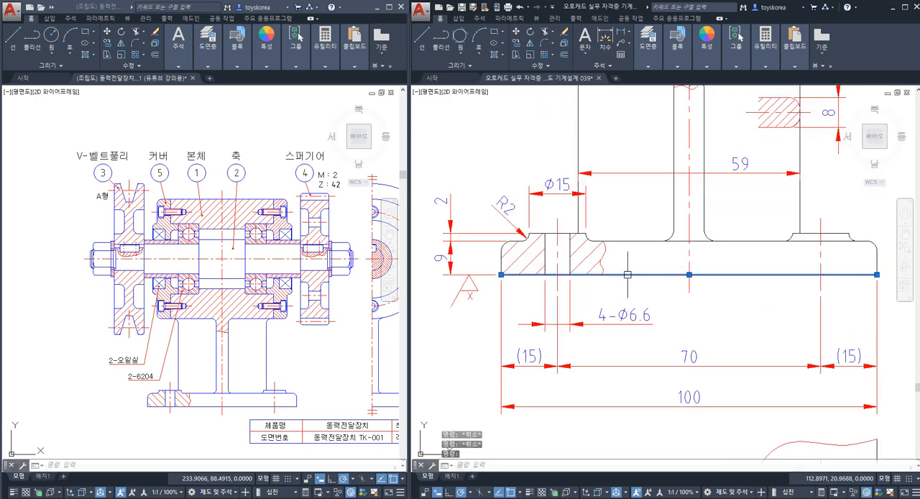
{"action": "key", "text": "Escape"}
{"action": "left_click", "coordinate": [483, 297]}
{"action": "key", "text": "Escape"}
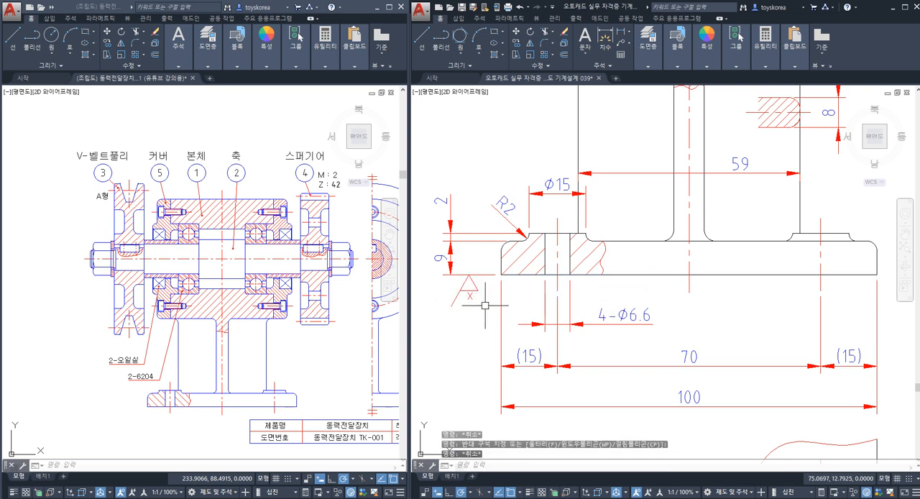
{"action": "left_click", "coordinate": [483, 298]}
{"action": "key", "text": "Escape"}
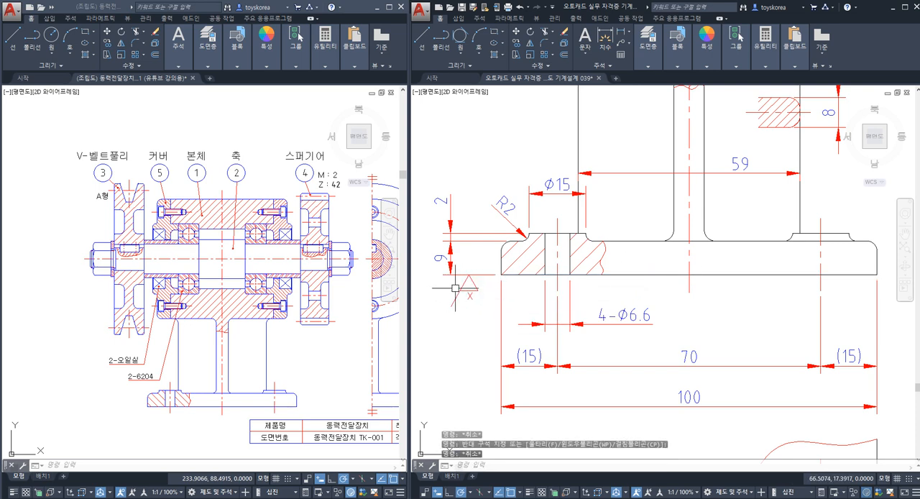
{"action": "left_click", "coordinate": [629, 275]}
{"action": "key", "text": "Escape"}
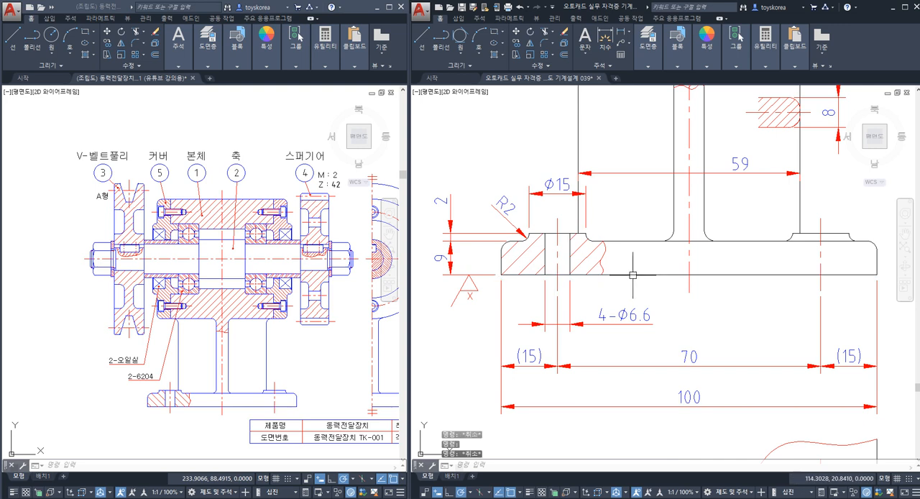
{"action": "left_click", "coordinate": [632, 274]}
{"action": "key", "text": "Escape"}
Step: Inspect the x symbol's orientation and where its tip meets the extension line of the 9 mm dimension
{"action": "left_click", "coordinate": [492, 307]}
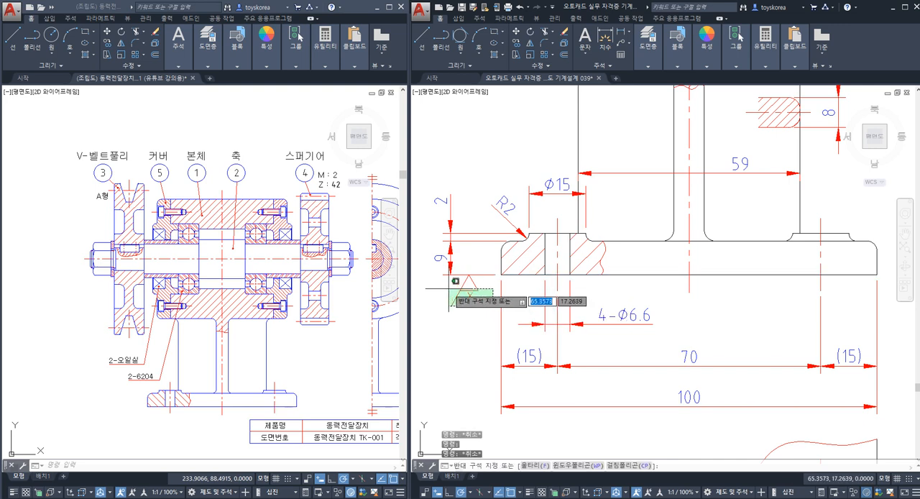
{"action": "left_click", "coordinate": [446, 286]}
{"action": "key", "text": "Escape"}
{"action": "key", "text": "Escape"}
{"action": "scroll", "coordinate": [504, 305], "scroll_direction": "up", "scroll_amount": 3}
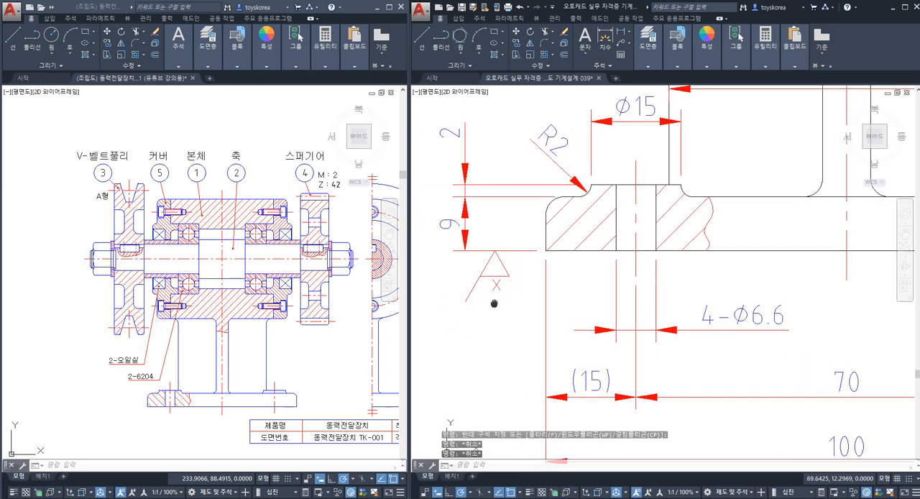
{"action": "key", "text": "Escape"}
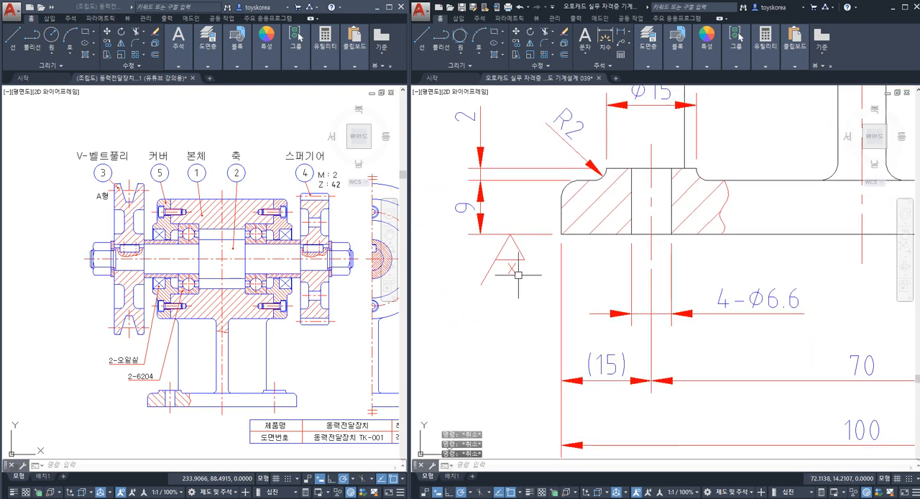
{"action": "key", "text": "Escape"}
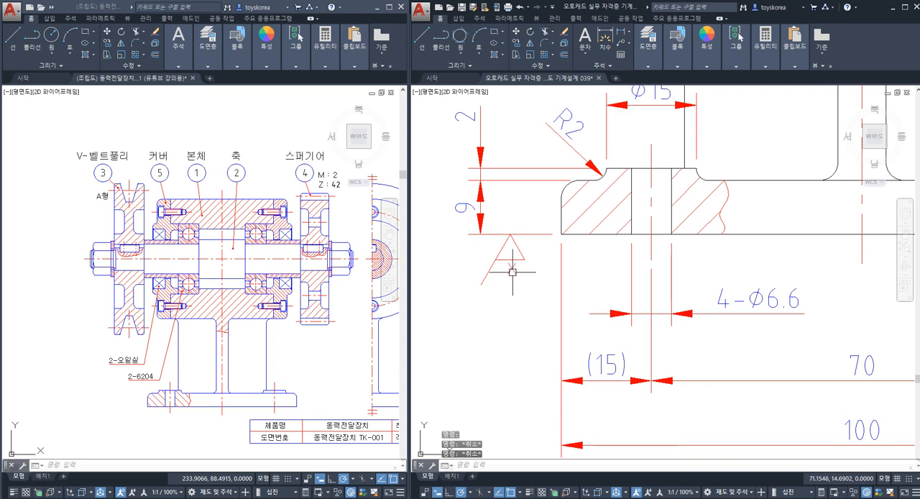
{"action": "key", "text": "Escape"}
{"action": "scroll", "coordinate": [522, 277], "scroll_direction": "up", "scroll_amount": 1}
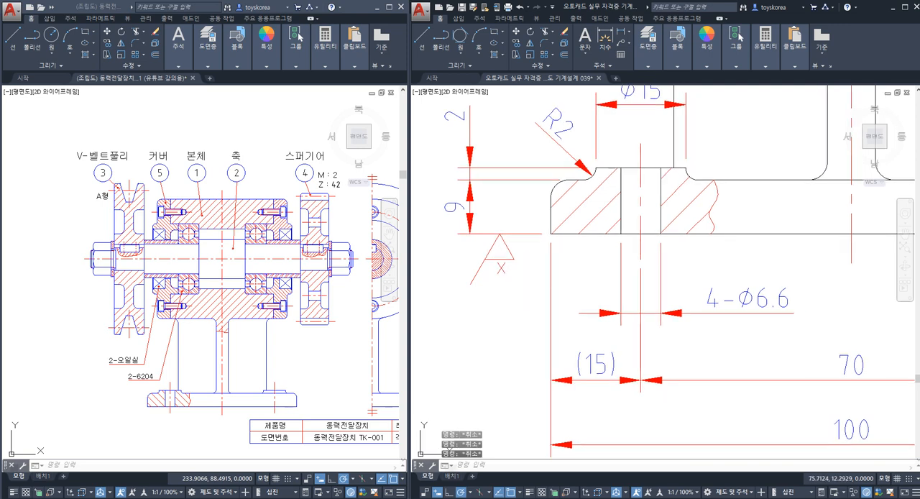
{"action": "left_click", "coordinate": [530, 287]}
{"action": "left_click", "coordinate": [462, 256]}
{"action": "key", "text": "Escape"}
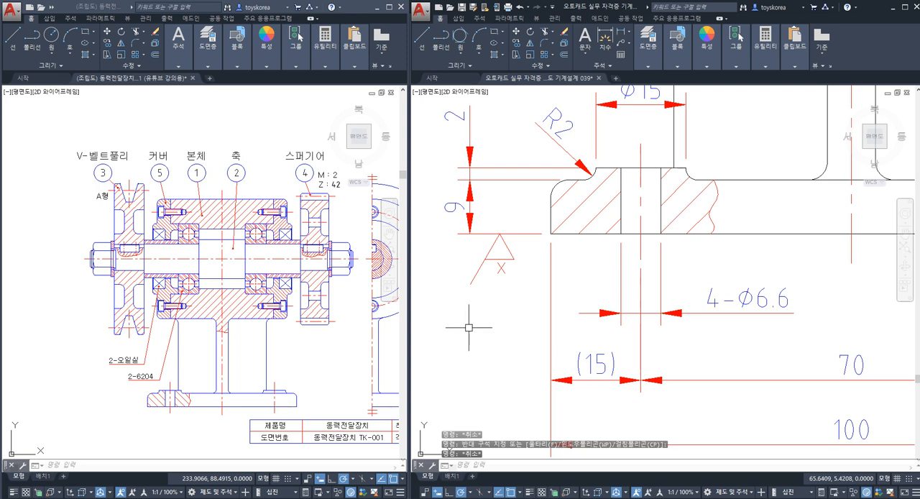
Step: Try rotating the x symbol half a turn about its tip so that it stands above the extension line
{"action": "left_click", "coordinate": [522, 281]}
{"action": "left_click", "coordinate": [484, 251]}
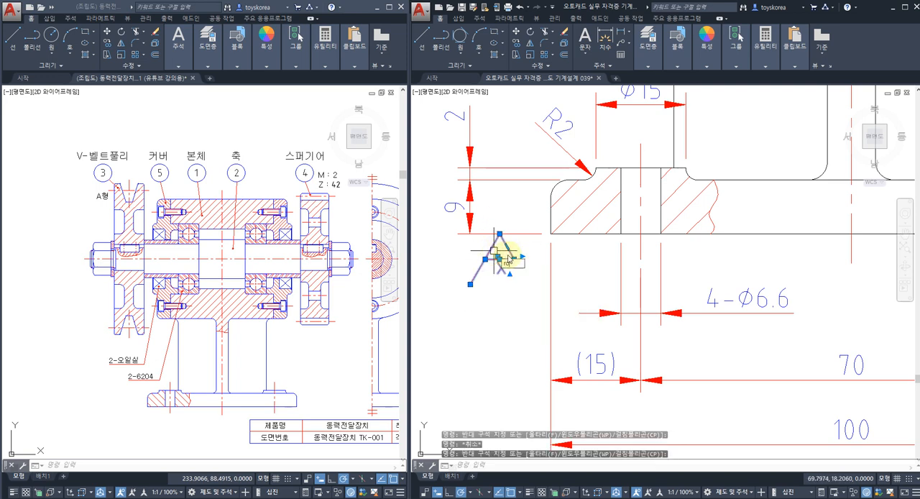
{"action": "type", "text": "ro"}
{"action": "key", "text": "Return"}
{"action": "left_click", "coordinate": [501, 234]}
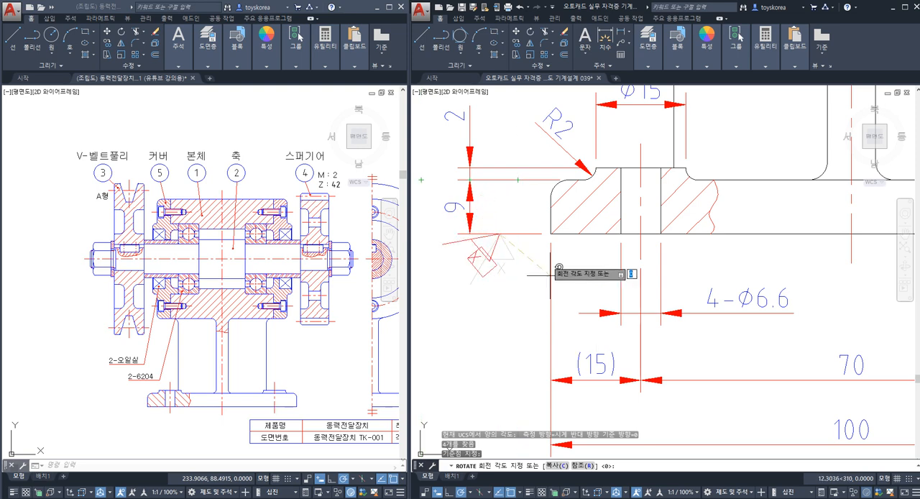
{"action": "left_click", "coordinate": [421, 233]}
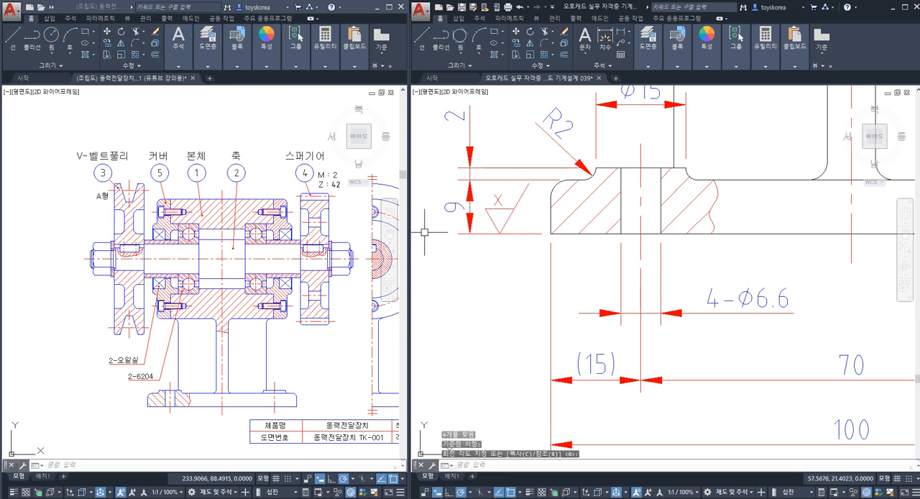
Step: Inspect the flipped x symbol's tip on the extension line and undo its rotation
{"action": "middle_click_drag", "start_coordinate": [567, 222], "coordinate": [556, 263]}
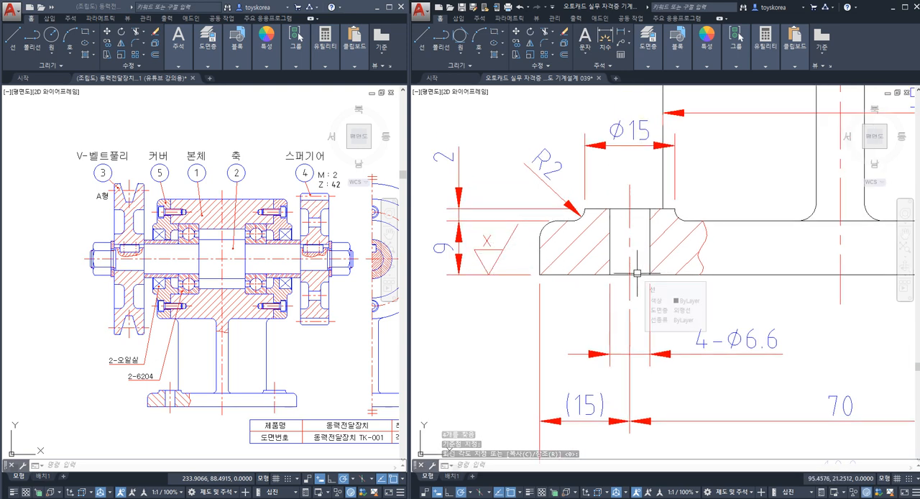
{"action": "scroll", "coordinate": [490, 270], "scroll_direction": "up", "scroll_amount": 2}
{"action": "left_click", "coordinate": [488, 271]}
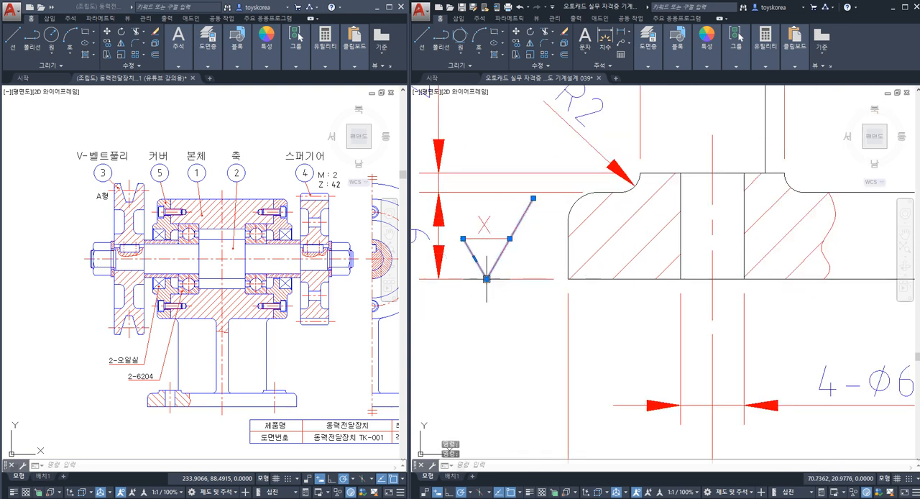
{"action": "key", "text": "ctrl+z"}
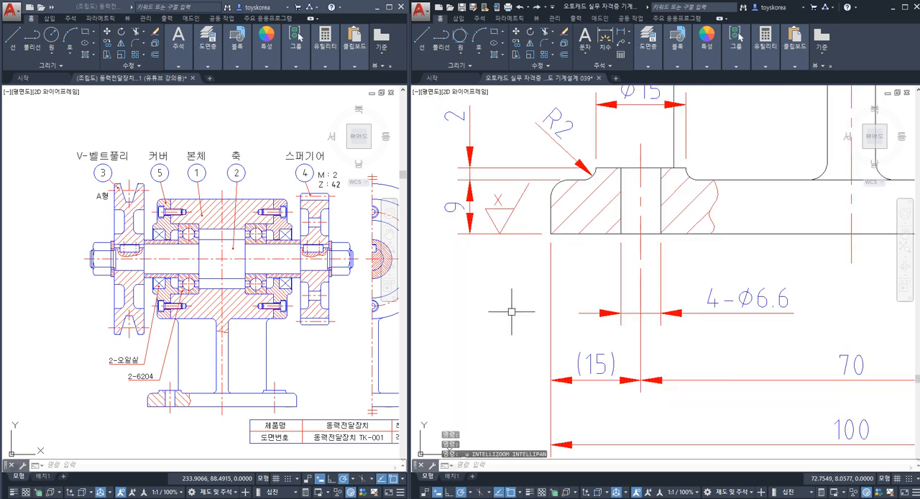
{"action": "key", "text": "ctrl+z"}
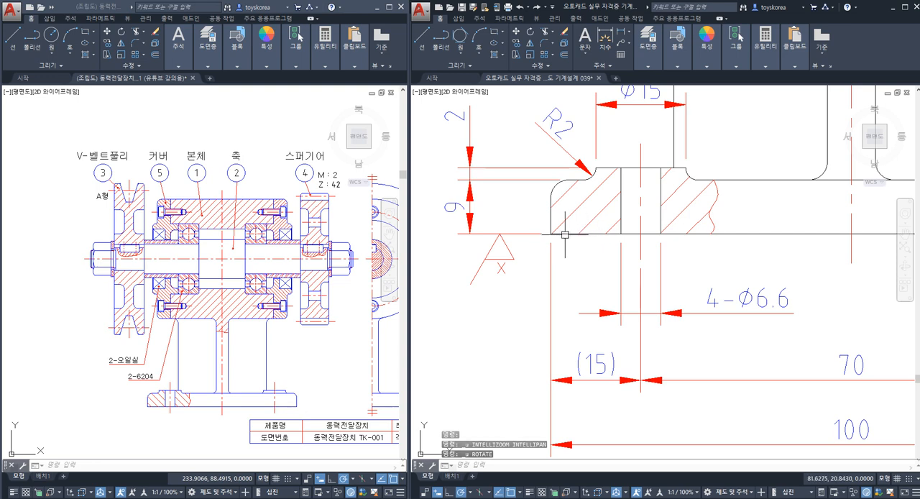
Step: Check the x symbol below the extension line and save the body drawing
{"action": "key", "text": "Escape"}
{"action": "left_click", "coordinate": [525, 278]}
{"action": "left_click", "coordinate": [467, 248]}
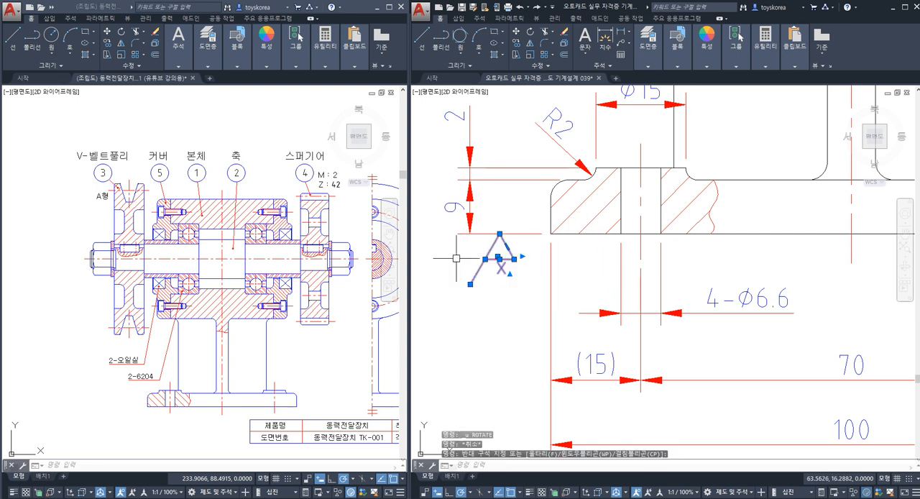
{"action": "key", "text": "Escape"}
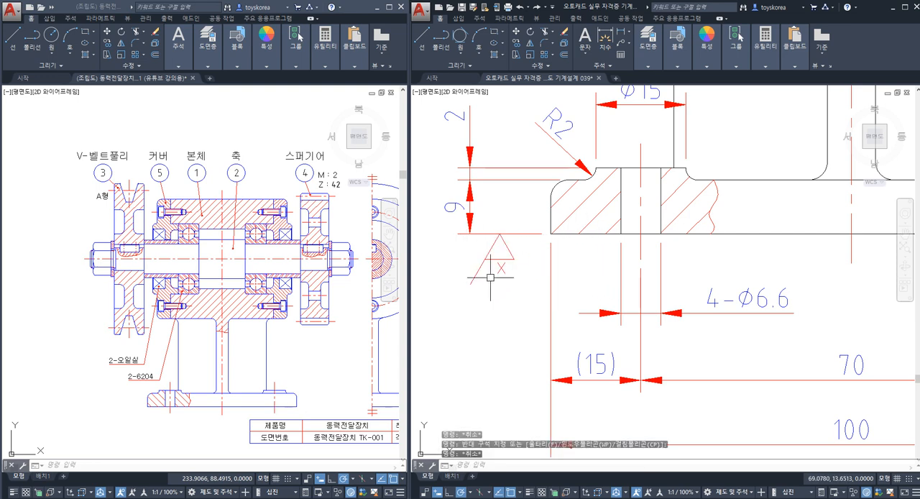
{"action": "key", "text": "ctrl+s"}
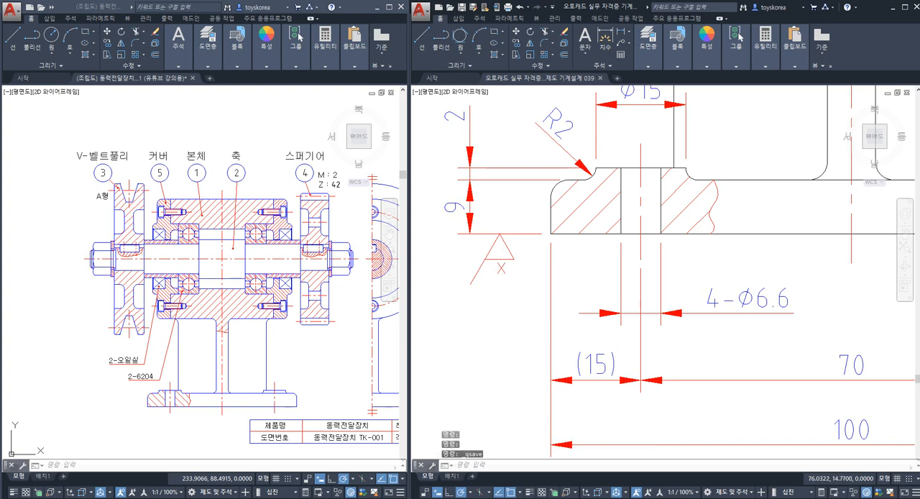
Step: Check the base's underside line and highlight both end faces of the body's bearing housing
{"action": "scroll", "coordinate": [532, 284], "scroll_direction": "down", "scroll_amount": 3}
{"action": "left_click", "coordinate": [621, 287]}
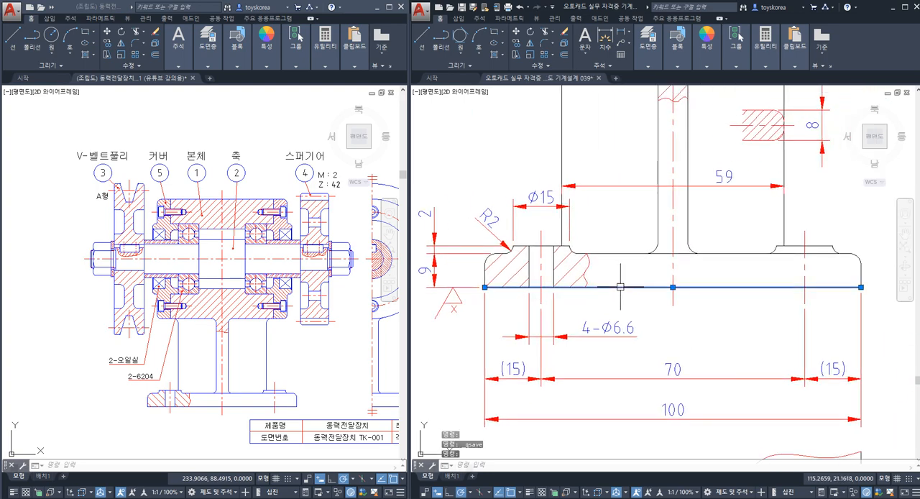
{"action": "key", "text": "Escape"}
{"action": "scroll", "coordinate": [601, 207], "scroll_direction": "down", "scroll_amount": 3}
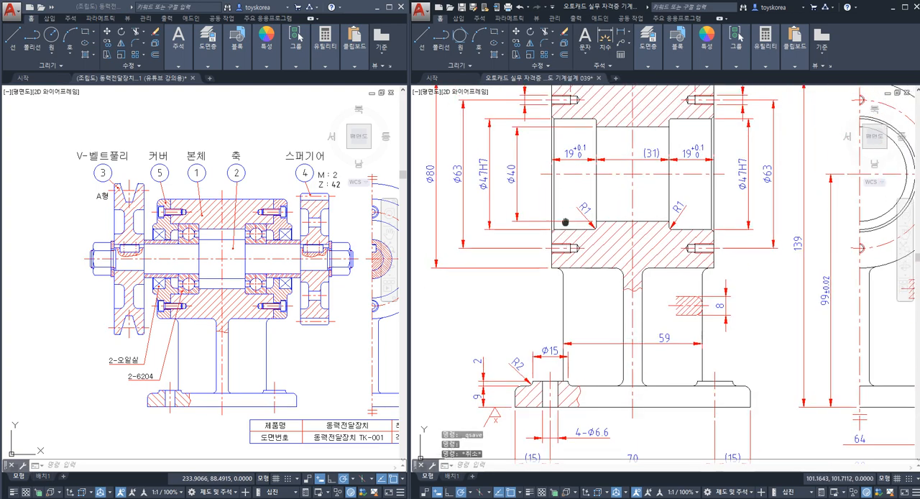
{"action": "scroll", "coordinate": [536, 219], "scroll_direction": "up", "scroll_amount": 2}
{"action": "left_click", "coordinate": [540, 220]}
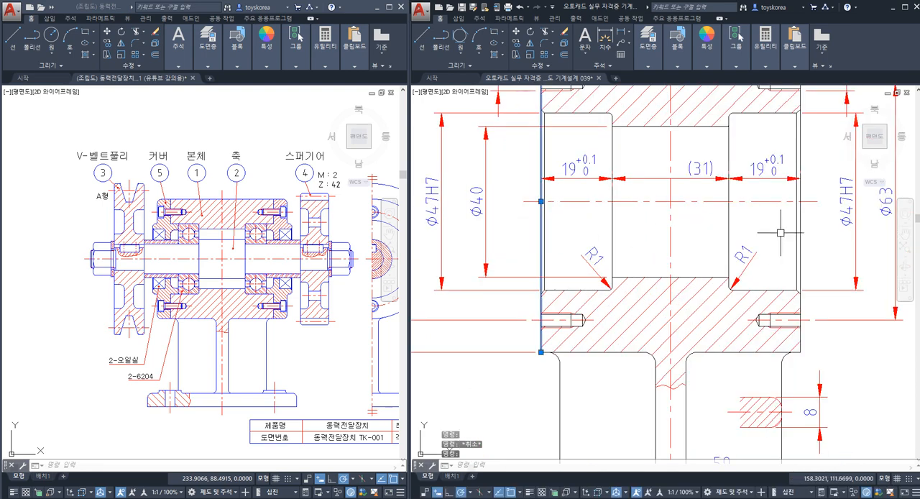
{"action": "left_click", "coordinate": [803, 233]}
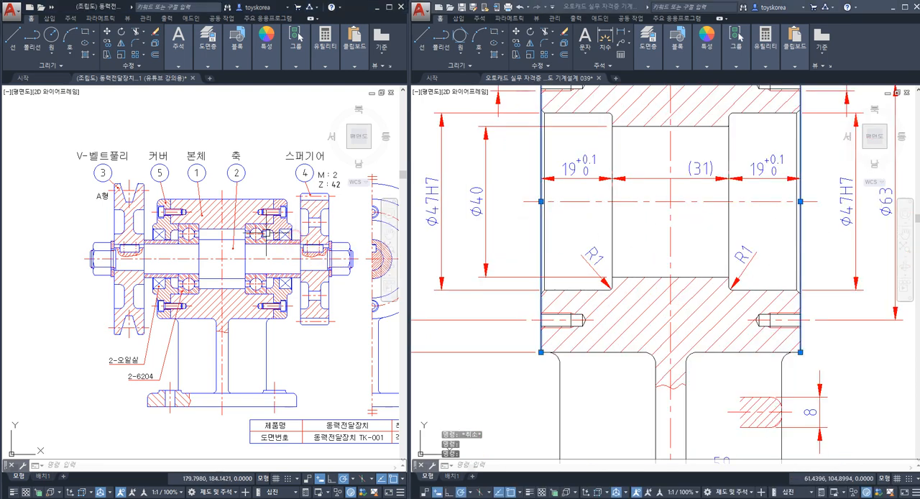
Step: Examine in the assembly where the cover seats against the body's end face, and clear the highlighted end faces
{"action": "scroll", "coordinate": [200, 248], "scroll_direction": "up", "scroll_amount": 2}
{"action": "left_click", "coordinate": [141, 152]}
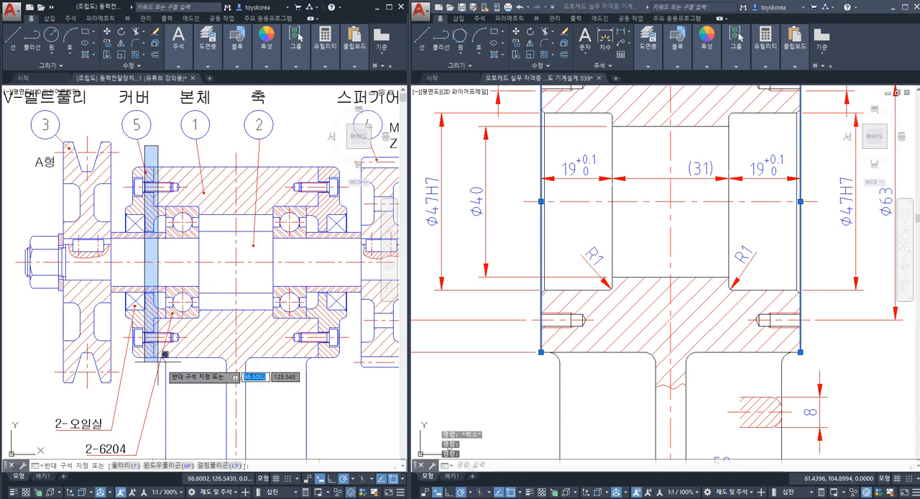
{"action": "left_click", "coordinate": [160, 374]}
{"action": "key", "text": "Escape"}
{"action": "key", "text": "Escape"}
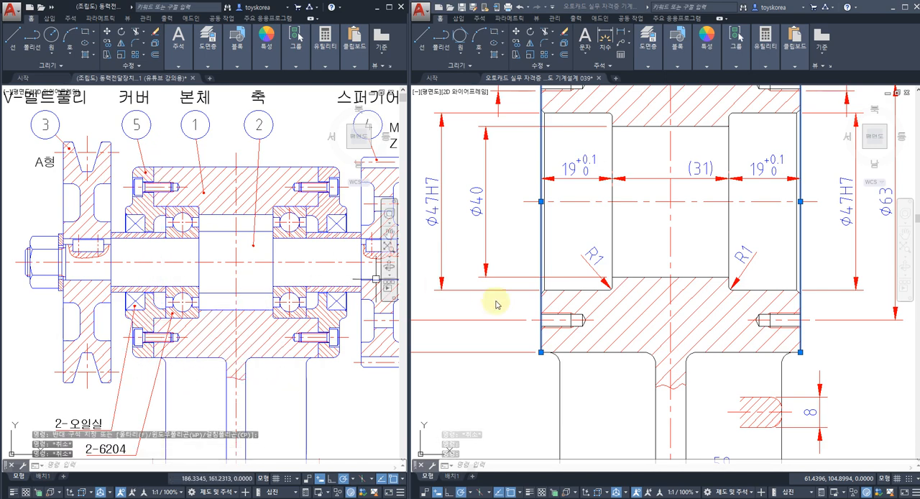
{"action": "left_click", "coordinate": [513, 337]}
{"action": "key", "text": "Escape"}
{"action": "key", "text": "Escape"}
Step: Copy the left-pointing x symbol by its tip onto the housing's right end-face extension line, just below the 8 mm dimension
{"action": "scroll", "coordinate": [516, 294], "scroll_direction": "down", "scroll_amount": 2}
{"action": "scroll", "coordinate": [688, 305], "scroll_direction": "down", "scroll_amount": 4}
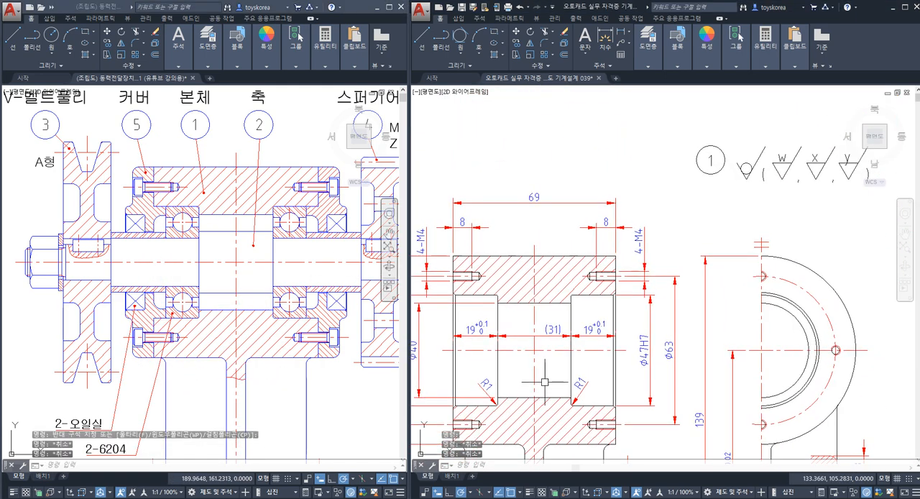
{"action": "middle_click_drag", "start_coordinate": [849, 277], "coordinate": [738, 261]}
{"action": "scroll", "coordinate": [777, 269], "scroll_direction": "up", "scroll_amount": 6}
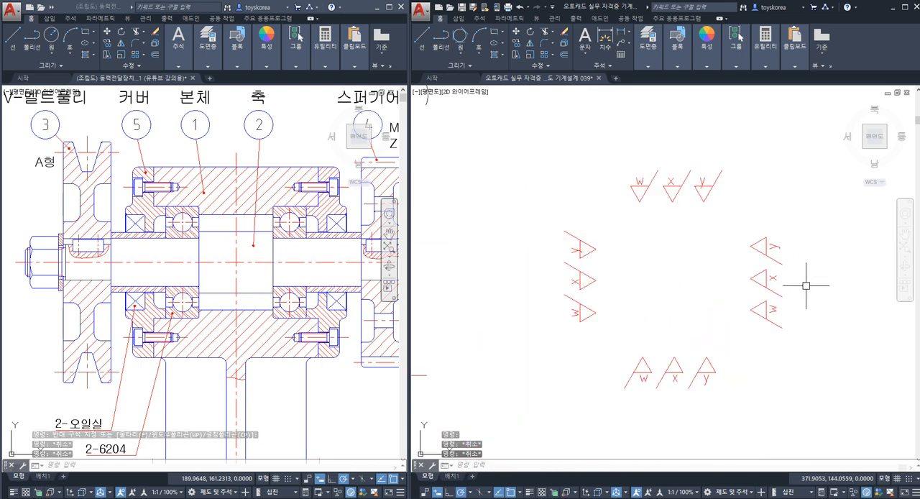
{"action": "left_click", "coordinate": [765, 281]}
{"action": "left_click", "coordinate": [708, 265]}
{"action": "type", "text": "co"}
{"action": "key", "text": "Return"}
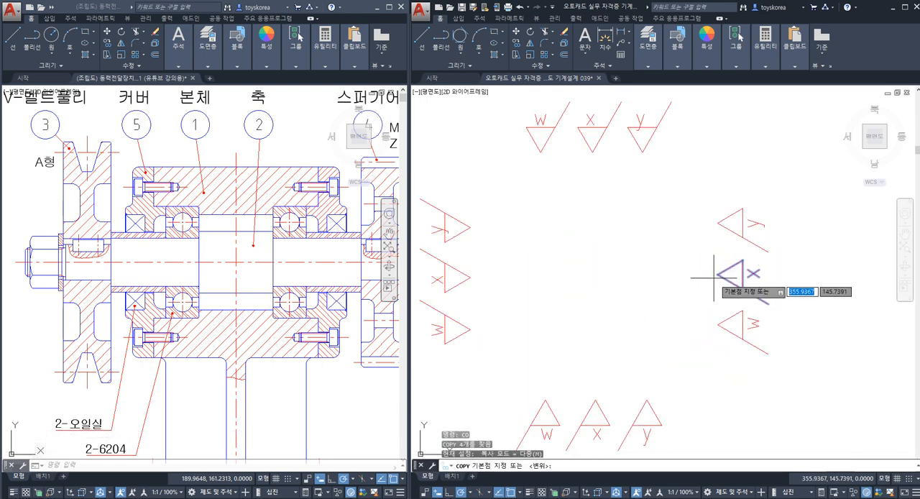
{"action": "left_click", "coordinate": [716, 267]}
{"action": "scroll", "coordinate": [716, 272], "scroll_direction": "down", "scroll_amount": 3}
{"action": "scroll", "coordinate": [660, 229], "scroll_direction": "up", "scroll_amount": 5}
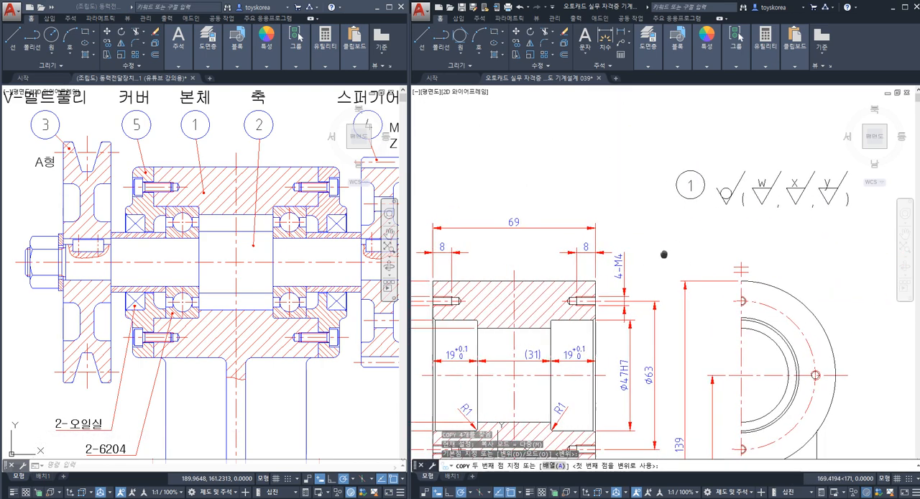
{"action": "scroll", "coordinate": [651, 239], "scroll_direction": "up", "scroll_amount": 4}
{"action": "middle_click_drag", "start_coordinate": [650, 269], "coordinate": [704, 171]}
{"action": "key", "text": "Escape"}
Step: Copy the right-pointing x symbol by its tip onto the housing's left end-face extension line, level with the x symbol at the right end
{"action": "scroll", "coordinate": [694, 251], "scroll_direction": "down", "scroll_amount": 4}
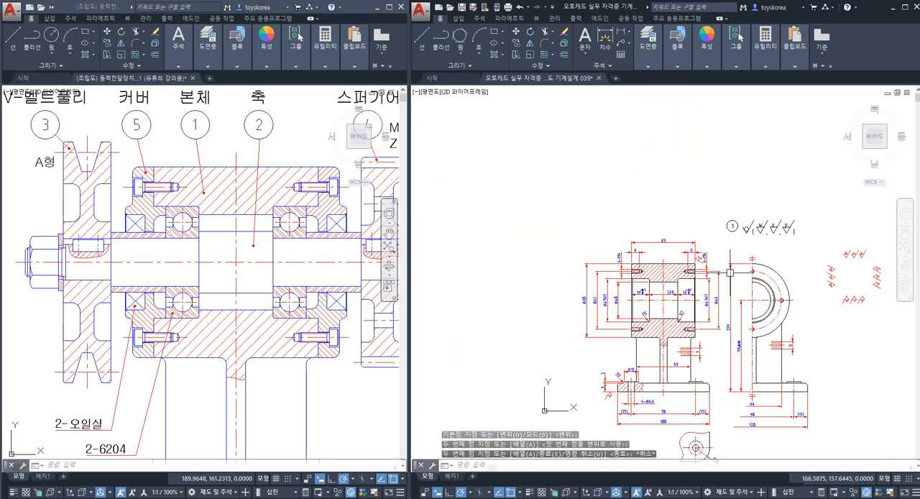
{"action": "scroll", "coordinate": [693, 269], "scroll_direction": "up", "scroll_amount": 4}
{"action": "type", "text": "co"}
{"action": "key", "text": "space"}
{"action": "left_click", "coordinate": [695, 295]}
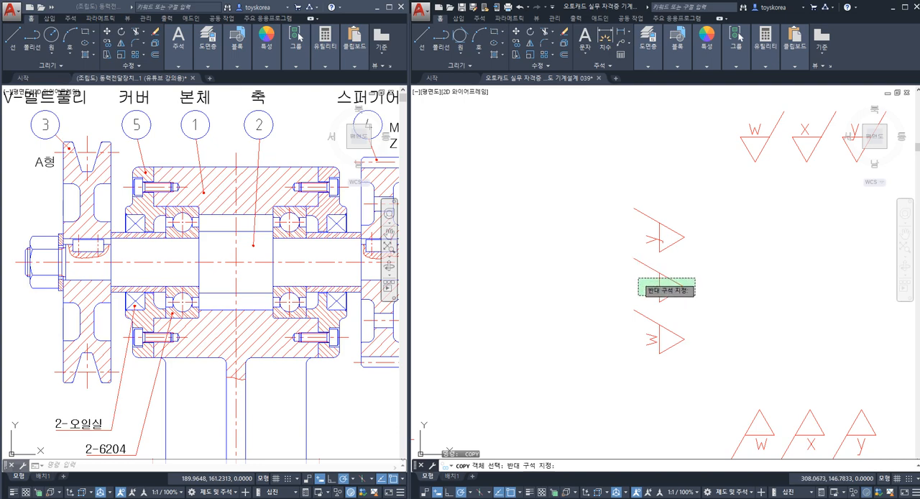
{"action": "left_click", "coordinate": [637, 278]}
{"action": "key", "text": "space"}
{"action": "left_click", "coordinate": [684, 288]}
{"action": "scroll", "coordinate": [685, 286], "scroll_direction": "down", "scroll_amount": 2}
{"action": "middle_click_drag", "start_coordinate": [470, 268], "coordinate": [731, 273]}
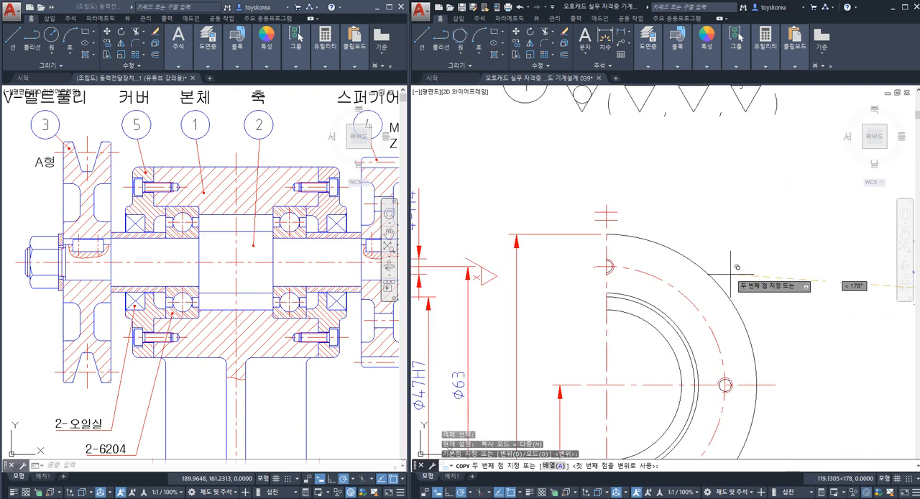
{"action": "scroll", "coordinate": [731, 274], "scroll_direction": "down", "scroll_amount": 4}
{"action": "middle_click_drag", "start_coordinate": [577, 277], "coordinate": [693, 281]}
{"action": "scroll", "coordinate": [660, 283], "scroll_direction": "up", "scroll_amount": 4}
{"action": "left_click", "coordinate": [521, 236]}
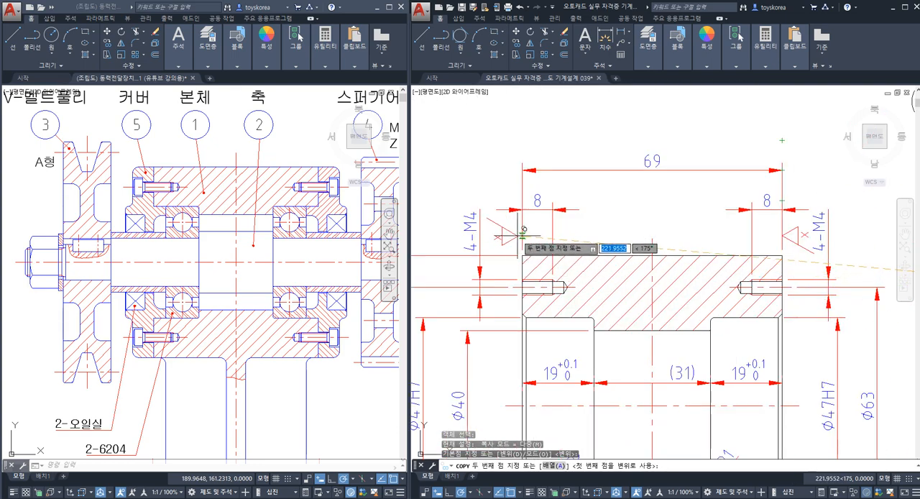
{"action": "key", "text": "Escape"}
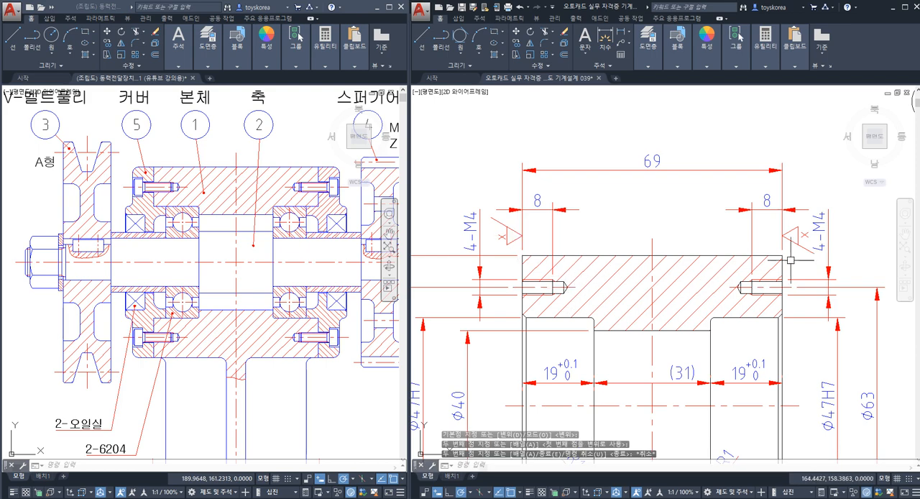
Step: Highlight the housing's two end faces to check which surfaces the pair of x symbols refers to
{"action": "left_click", "coordinate": [783, 268]}
{"action": "left_click", "coordinate": [521, 270]}
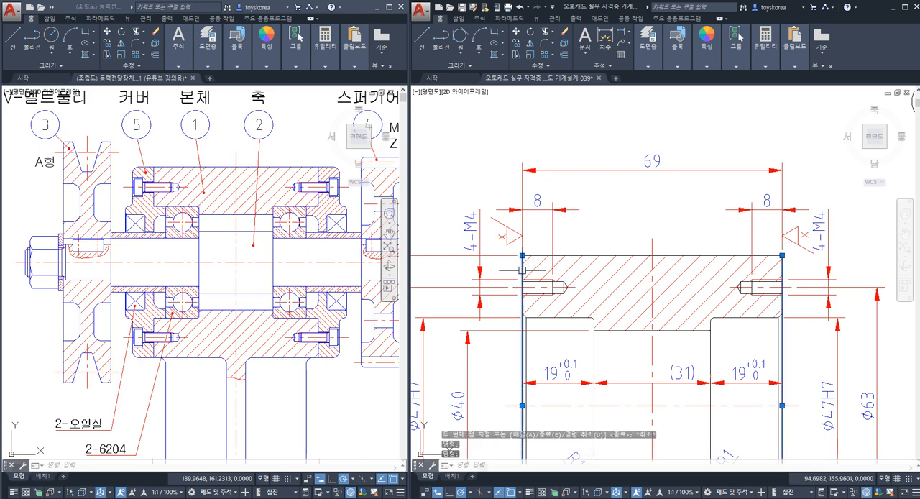
{"action": "key", "text": "Escape"}
{"action": "scroll", "coordinate": [511, 238], "scroll_direction": "up", "scroll_amount": 3}
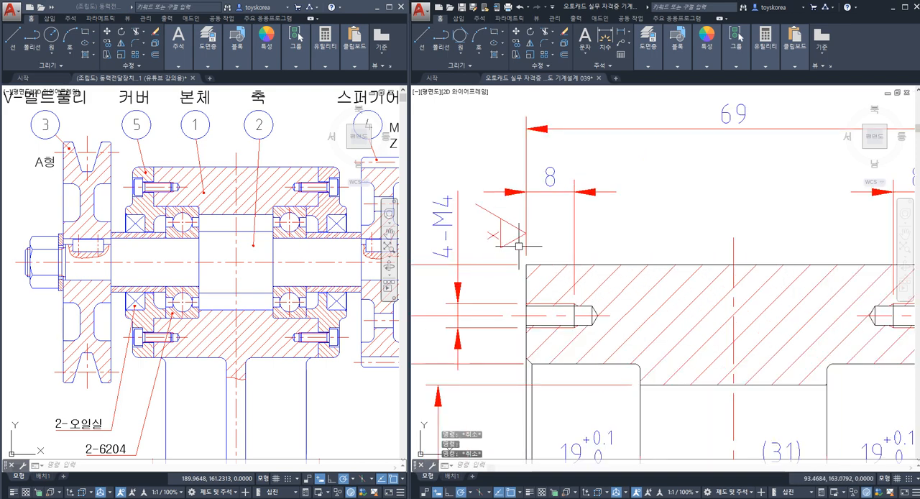
{"action": "left_click", "coordinate": [503, 231]}
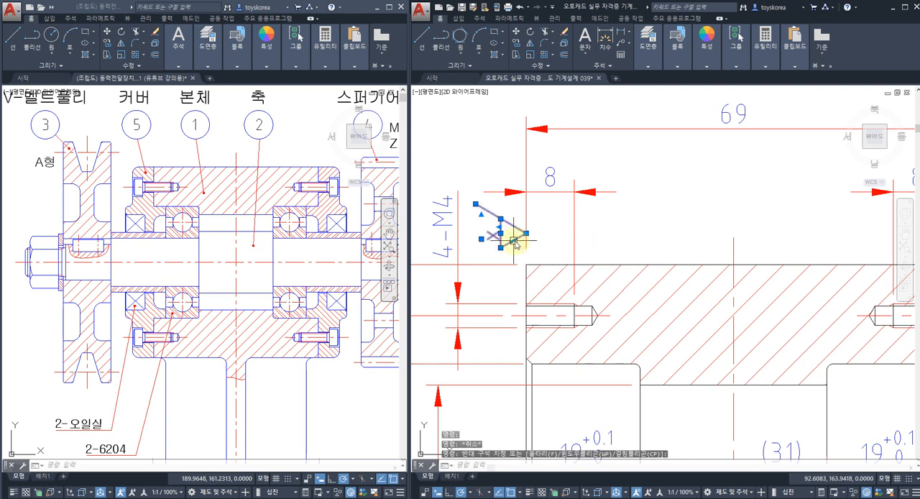
{"action": "type", "text": "ro"}
{"action": "key", "text": "Return"}
{"action": "left_click", "coordinate": [527, 232]}
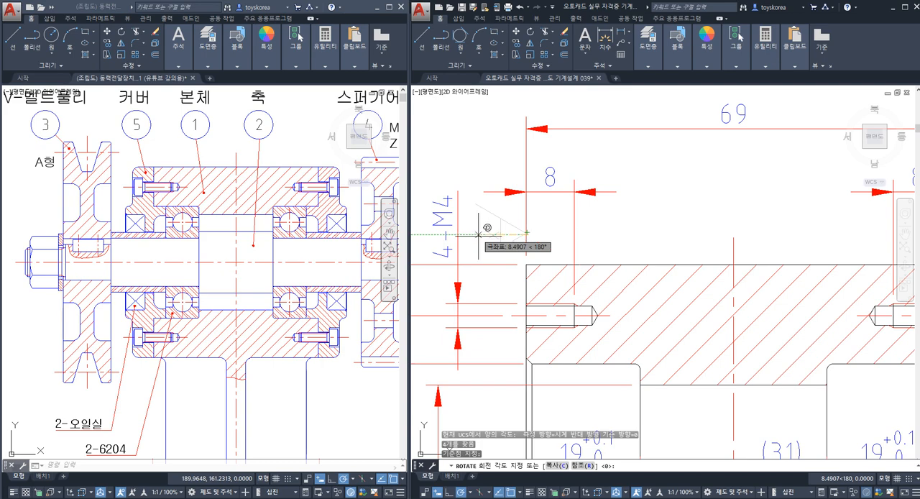
{"action": "key", "text": "Escape"}
{"action": "key", "text": "Escape"}
{"action": "key", "text": "Escape"}
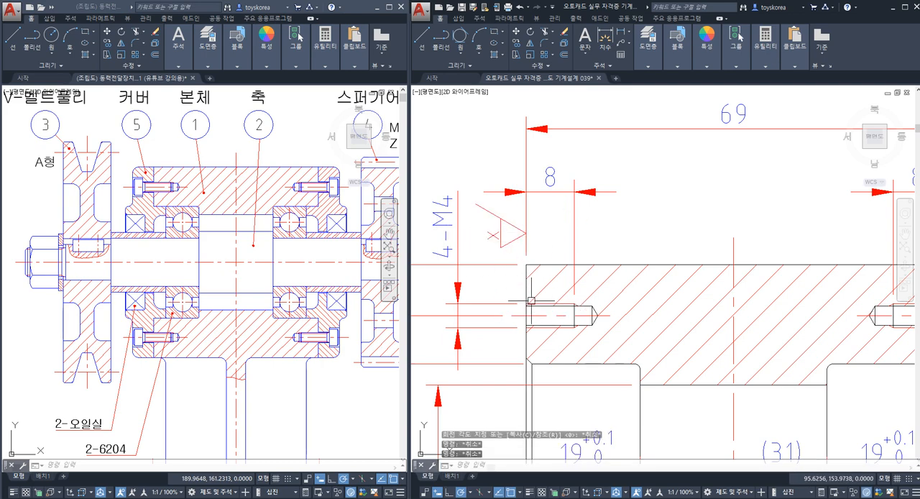
Step: Inspect the left x symbol's outline and compare the x symbols at both ends of the housing
{"action": "left_click", "coordinate": [521, 231]}
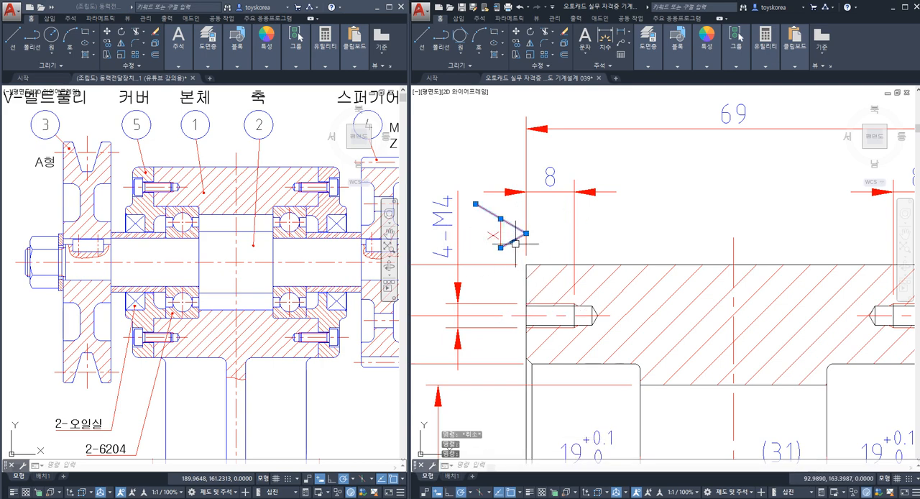
{"action": "key", "text": "Escape"}
{"action": "middle_click_drag", "start_coordinate": [516, 249], "coordinate": [446, 303]}
{"action": "scroll", "coordinate": [449, 302], "scroll_direction": "down", "scroll_amount": 2}
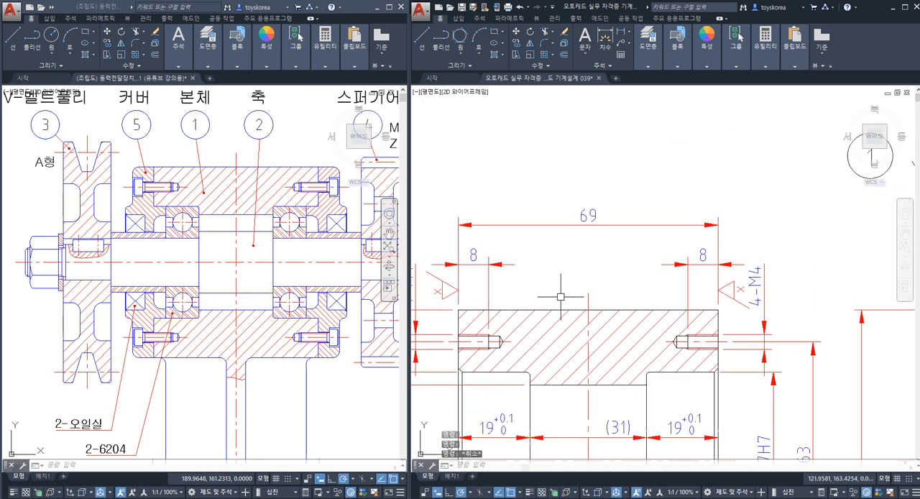
{"action": "middle_click_drag", "start_coordinate": [651, 286], "coordinate": [585, 297]}
{"action": "scroll", "coordinate": [585, 297], "scroll_direction": "up", "scroll_amount": 2}
{"action": "scroll", "coordinate": [671, 318], "scroll_direction": "up", "scroll_amount": 2}
{"action": "scroll", "coordinate": [753, 343], "scroll_direction": "down", "scroll_amount": 2}
{"action": "scroll", "coordinate": [833, 270], "scroll_direction": "down", "scroll_amount": 2}
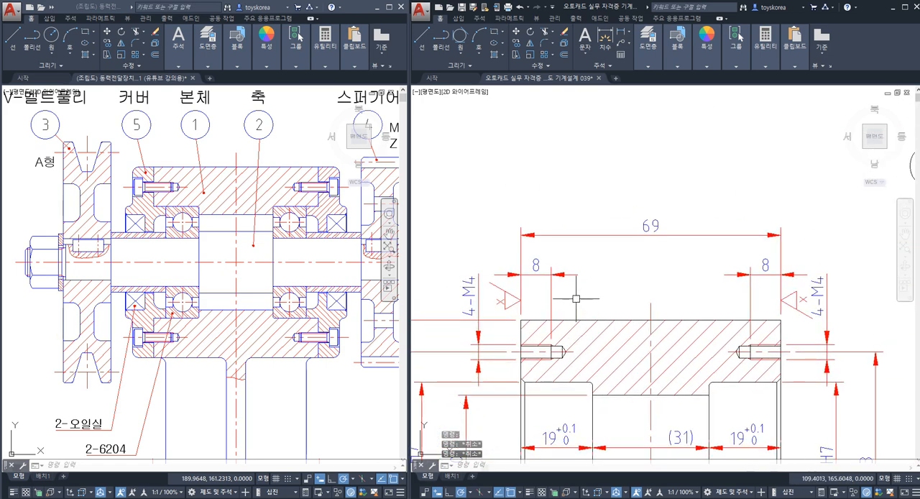
Step: Delete the x symbol at the housing's left end face
{"action": "scroll", "coordinate": [516, 297], "scroll_direction": "up", "scroll_amount": 4}
{"action": "left_click", "coordinate": [517, 326]}
{"action": "left_click", "coordinate": [506, 281]}
{"action": "key", "text": "Delete"}
Step: Copy the right end's x symbol by its tip to the right end of the 69 mm dimension line
{"action": "scroll", "coordinate": [506, 281], "scroll_direction": "down", "scroll_amount": 2}
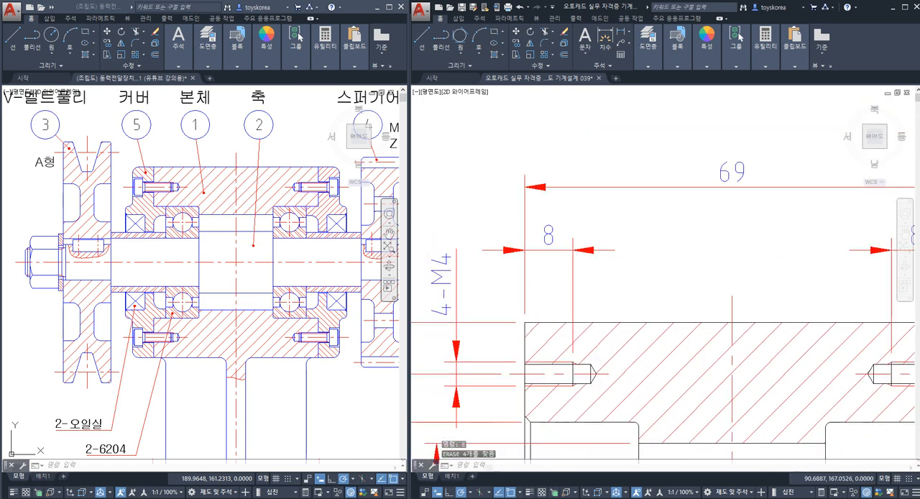
{"action": "scroll", "coordinate": [701, 315], "scroll_direction": "up", "scroll_amount": 2}
{"action": "left_click", "coordinate": [729, 332]}
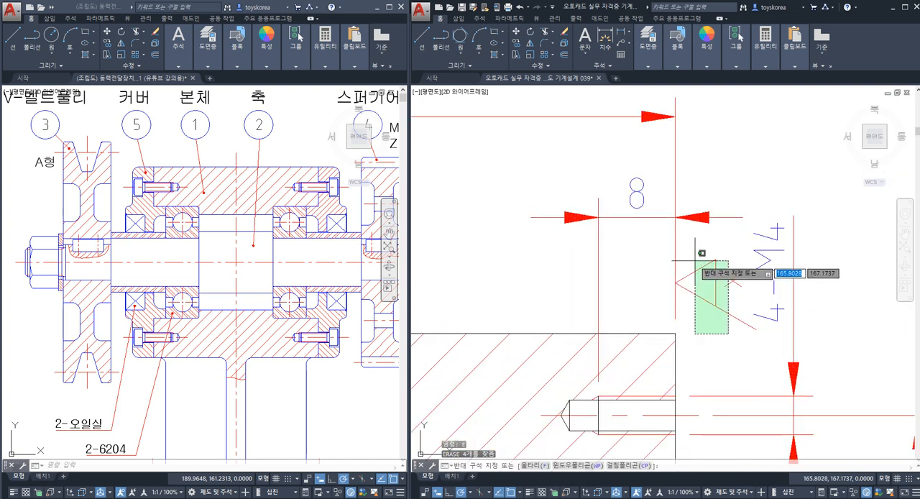
{"action": "left_click", "coordinate": [694, 247]}
{"action": "middle_click_drag", "start_coordinate": [704, 273], "coordinate": [703, 295]}
{"action": "key", "text": "Return"}
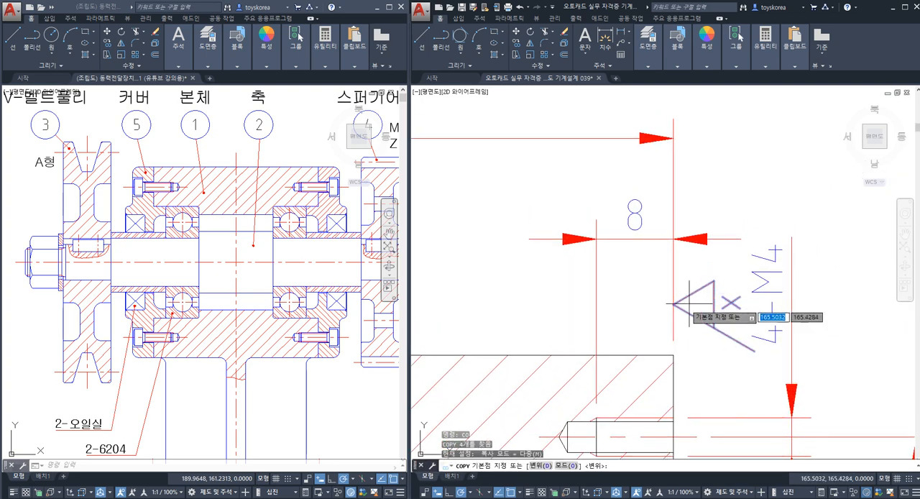
{"action": "left_click", "coordinate": [673, 305]}
{"action": "middle_click_drag", "start_coordinate": [684, 206], "coordinate": [688, 309]}
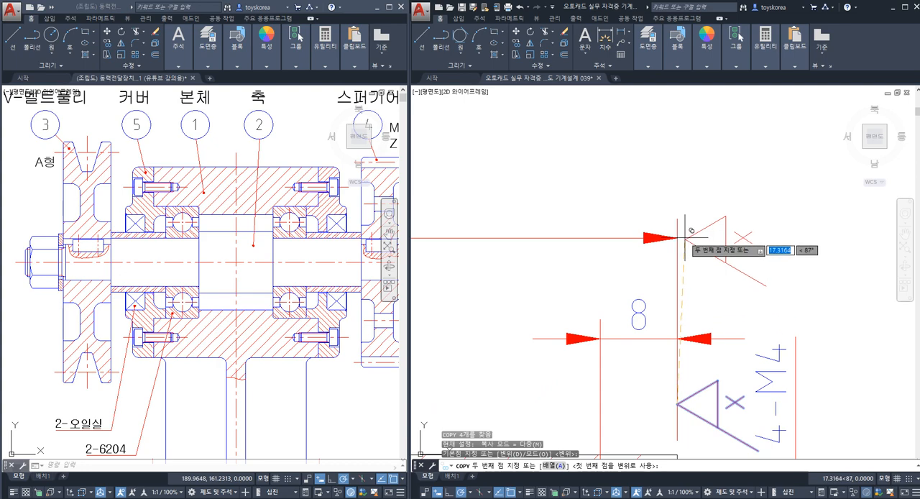
{"action": "left_click", "coordinate": [678, 237]}
{"action": "key", "text": "Escape"}
{"action": "scroll", "coordinate": [680, 255], "scroll_direction": "down", "scroll_amount": 3}
Step: Highlight the 69 mm dimension and both housing end faces to check the surfaces covered by its x symbol
{"action": "left_click", "coordinate": [680, 254]}
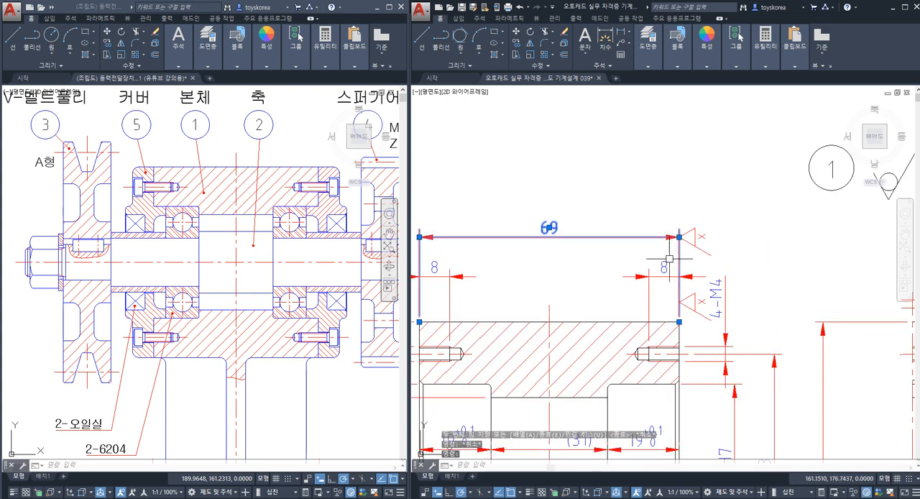
{"action": "middle_click_drag", "start_coordinate": [580, 260], "coordinate": [647, 251]}
{"action": "key", "text": "Escape"}
{"action": "left_click", "coordinate": [486, 332]}
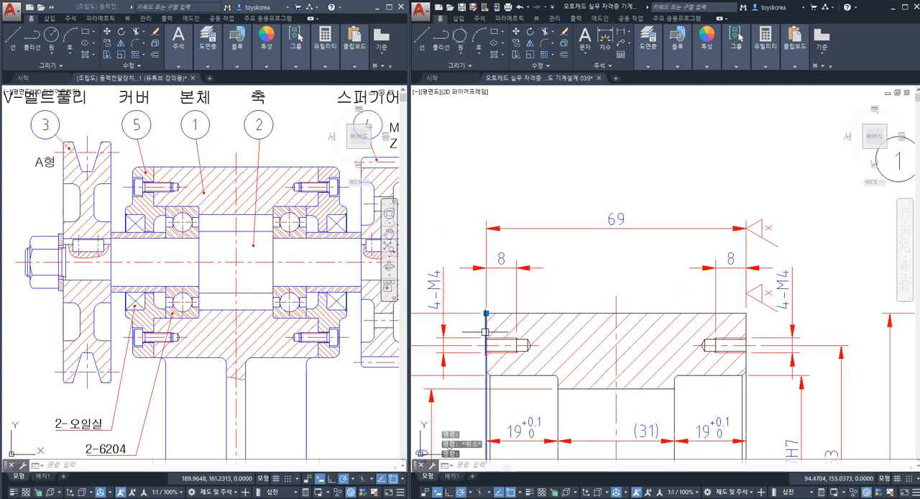
{"action": "left_click", "coordinate": [744, 328]}
{"action": "key", "text": "Escape"}
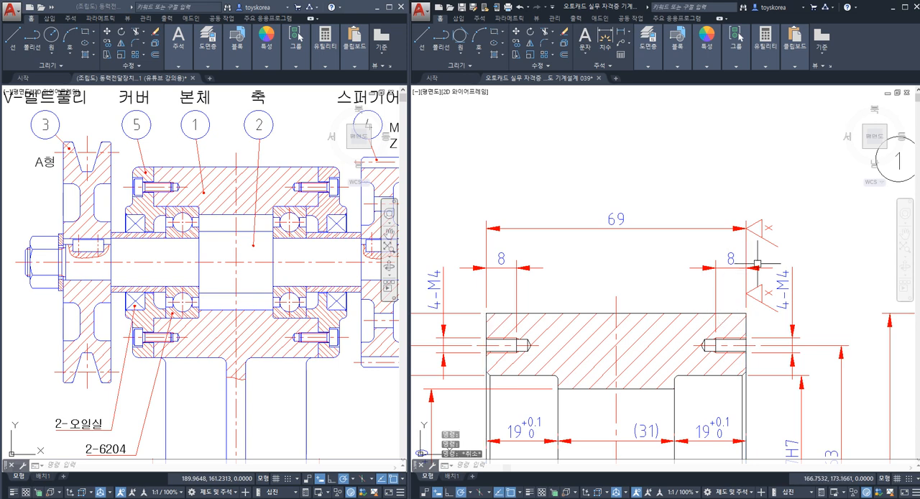
Step: Delete the lower x symbol below the right 8 mm dimension, leaving the one on the 69 mm dimension
{"action": "left_click", "coordinate": [774, 320]}
{"action": "left_click", "coordinate": [735, 270]}
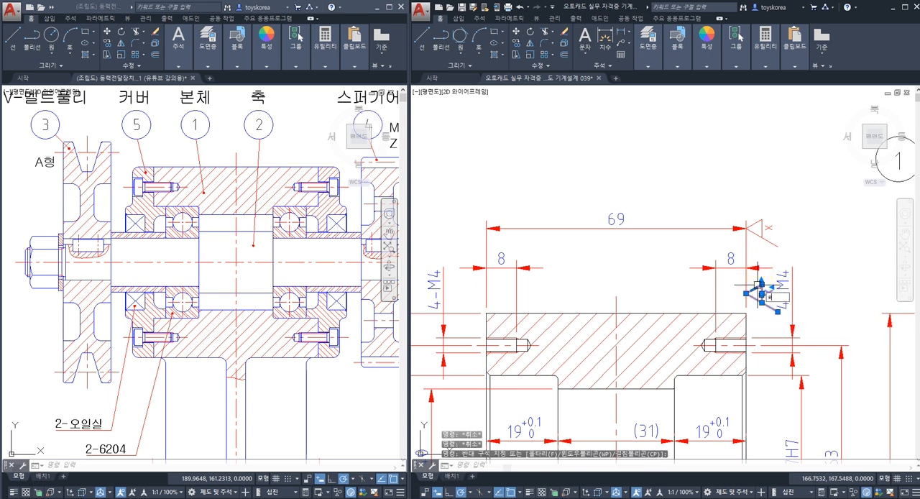
{"action": "key", "text": "Delete"}
{"action": "left_click", "coordinate": [780, 240]}
{"action": "key", "text": "Escape"}
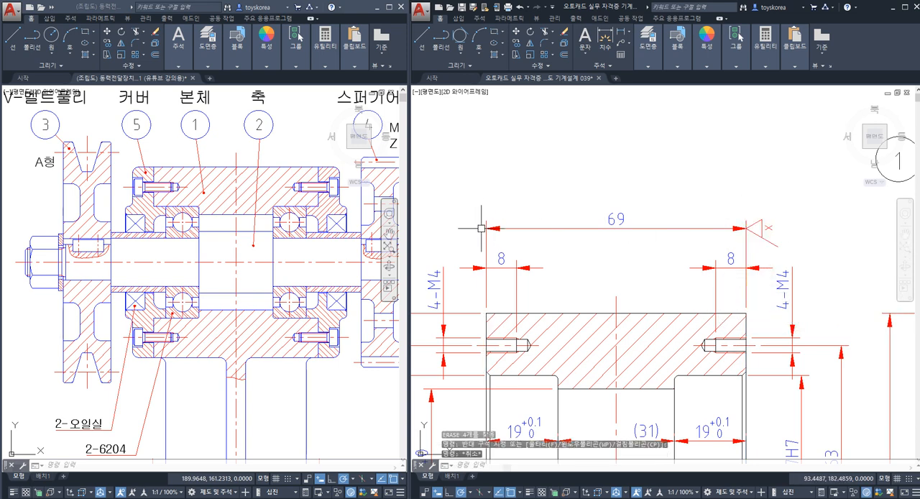
{"action": "key", "text": "Escape"}
{"action": "key", "text": "Escape"}
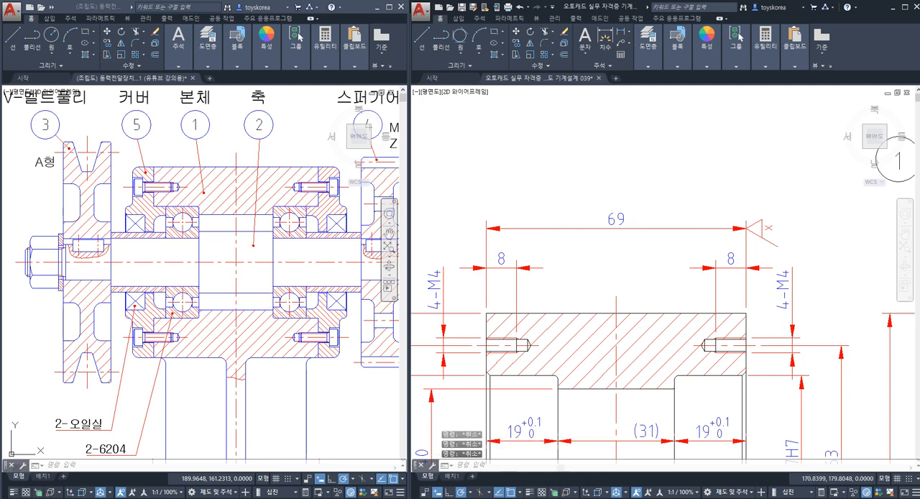
Step: Inspect the x symbol's tip where it meets the right end of the 69 mm dimension line
{"action": "scroll", "coordinate": [762, 241], "scroll_direction": "up", "scroll_amount": 2}
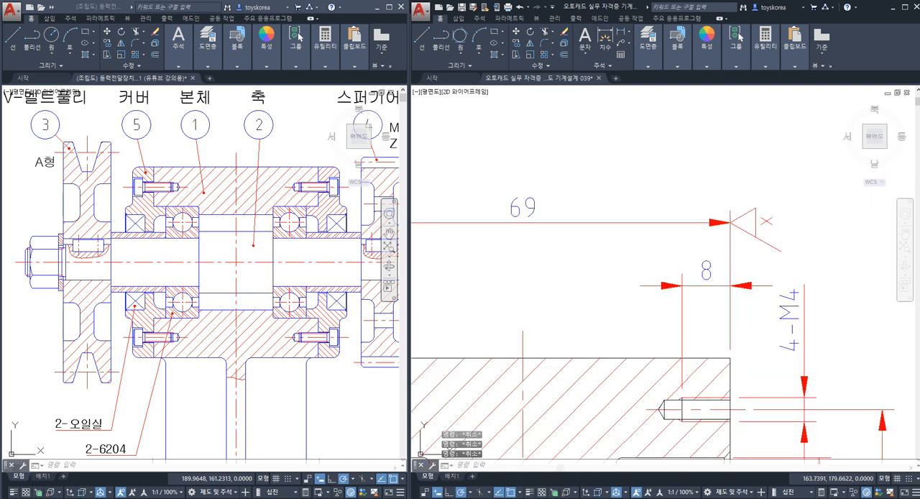
{"action": "left_click", "coordinate": [795, 240]}
{"action": "left_click", "coordinate": [728, 181]}
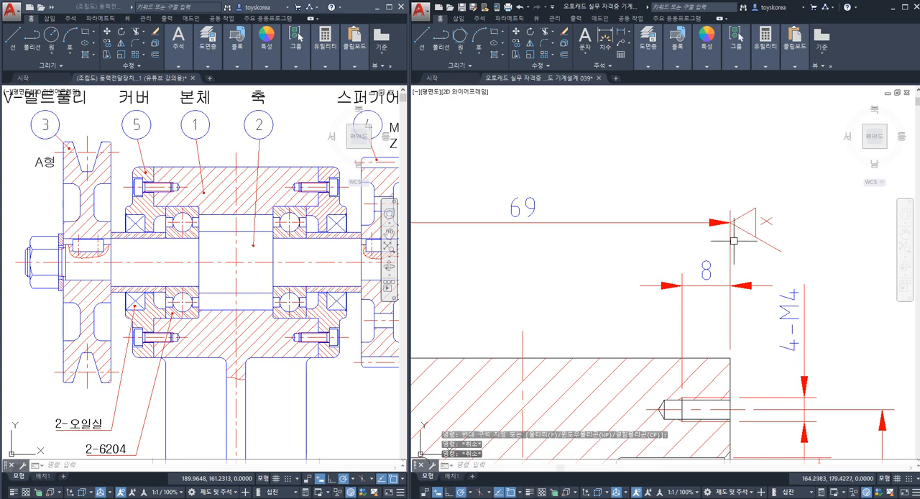
Step: Highlight the x symbol at the right end of the 69 mm dimension line to examine its placement
{"action": "key", "text": "Escape"}
{"action": "left_click", "coordinate": [782, 238]}
{"action": "left_click", "coordinate": [743, 204]}
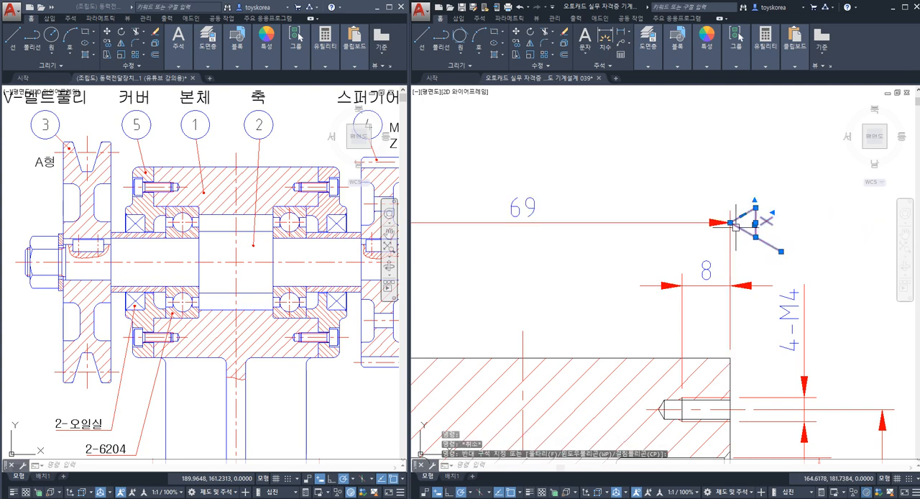
{"action": "key", "text": "Escape"}
{"action": "key", "text": "Escape"}
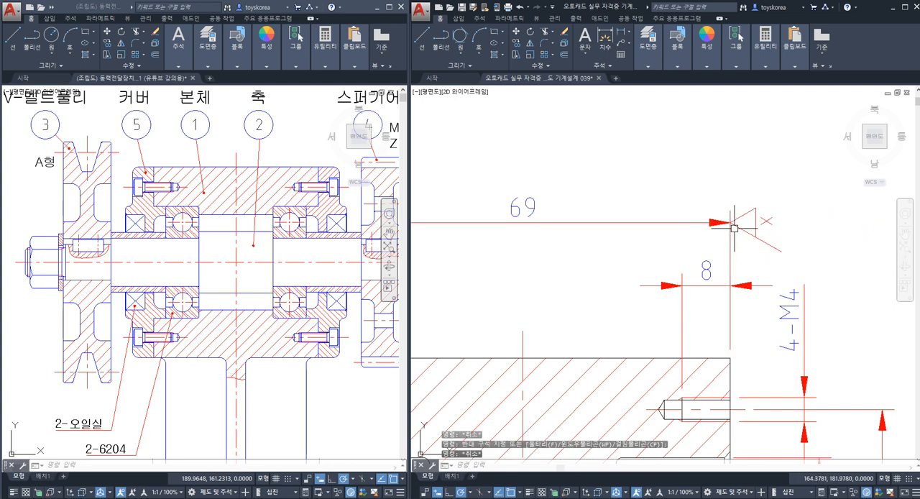
Step: Highlight the housing's left and right end faces and the 69 mm extension line to compare the surface positions with the x symbol
{"action": "left_click", "coordinate": [731, 376]}
{"action": "scroll", "coordinate": [730, 370], "scroll_direction": "down", "scroll_amount": 2}
{"action": "middle_click_drag", "start_coordinate": [484, 366], "coordinate": [557, 321]}
{"action": "scroll", "coordinate": [557, 321], "scroll_direction": "up", "scroll_amount": 2}
{"action": "left_click", "coordinate": [534, 342]}
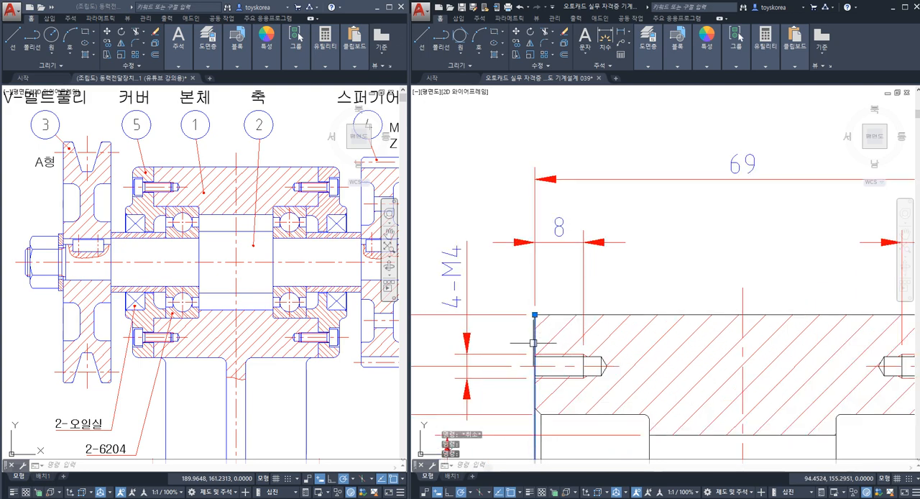
{"action": "key", "text": "Escape"}
{"action": "middle_click_drag", "start_coordinate": [660, 296], "coordinate": [524, 291]}
{"action": "key", "text": "Escape"}
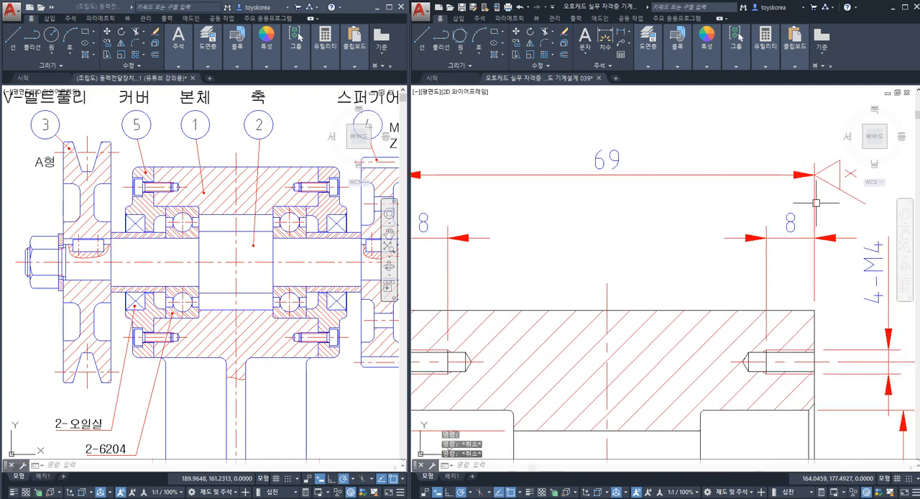
{"action": "left_click", "coordinate": [816, 203]}
{"action": "key", "text": "Escape"}
{"action": "left_click", "coordinate": [814, 328]}
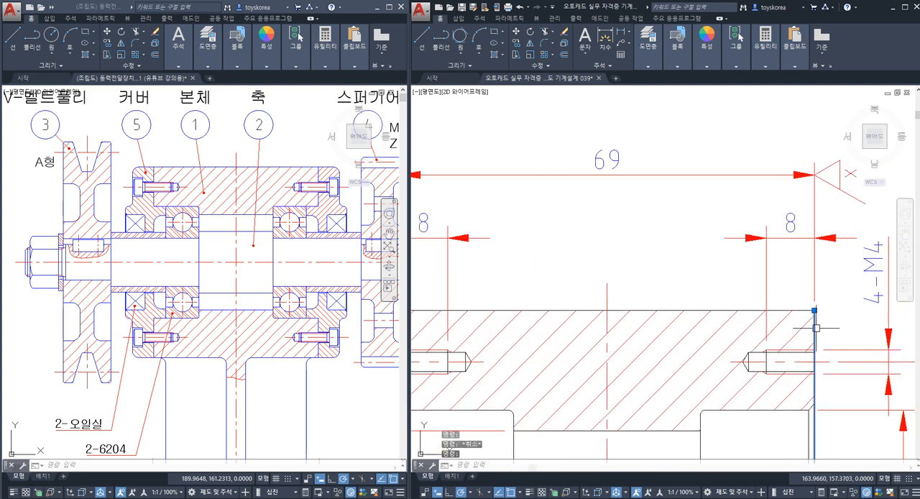
{"action": "key", "text": "Escape"}
{"action": "scroll", "coordinate": [795, 274], "scroll_direction": "down", "scroll_amount": 2}
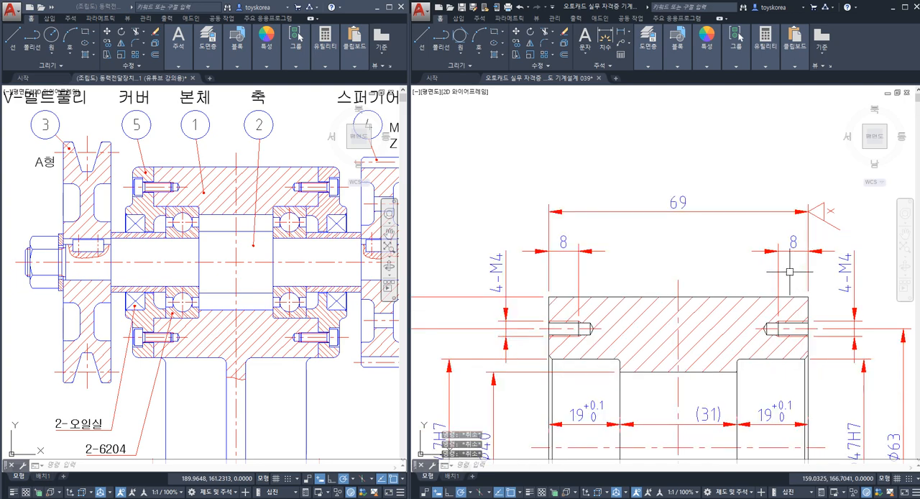
{"action": "scroll", "coordinate": [780, 248], "scroll_direction": "up", "scroll_amount": 3}
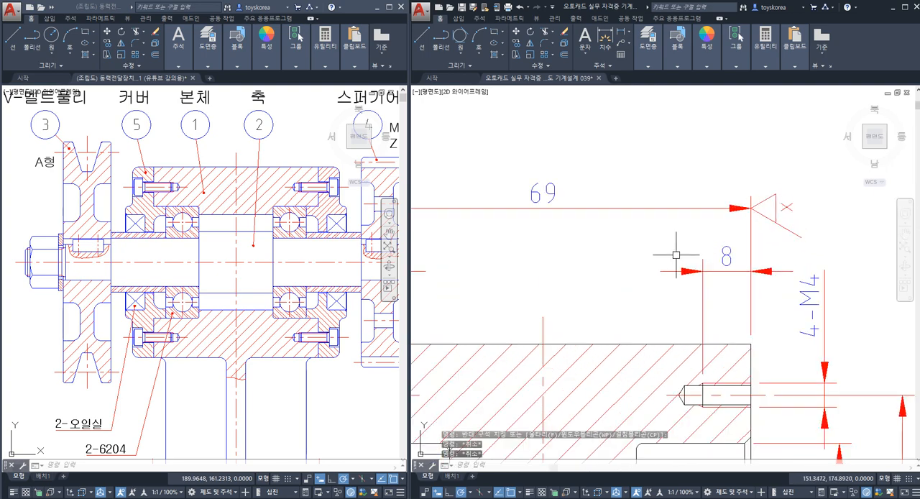
Step: Undo the x symbol's copy onto the 69 mm dimension and the related deletions, and save the drawing
{"action": "key", "text": "ctrl+z"}
{"action": "key", "text": "ctrl+z"}
{"action": "key", "text": "ctrl+z"}
{"action": "key", "text": "ctrl+z"}
{"action": "key", "text": "ctrl+z"}
{"action": "key", "text": "ctrl+z"}
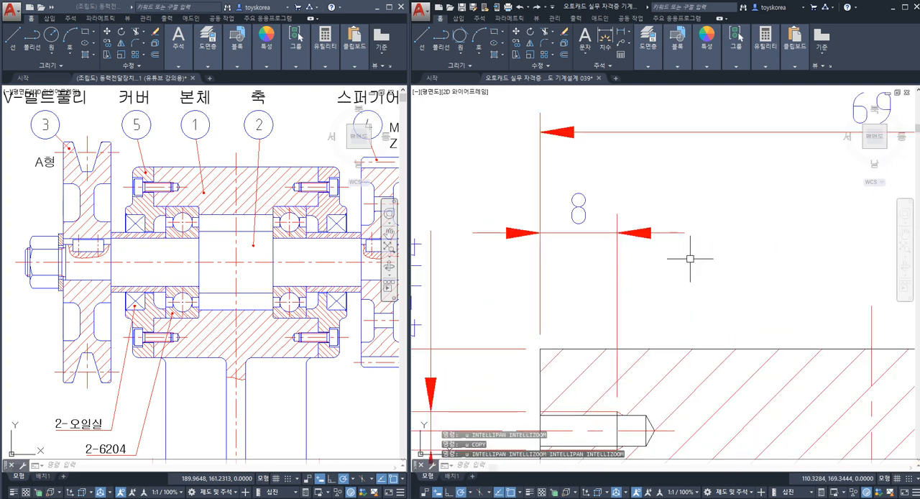
{"action": "scroll", "coordinate": [690, 262], "scroll_direction": "down", "scroll_amount": 4}
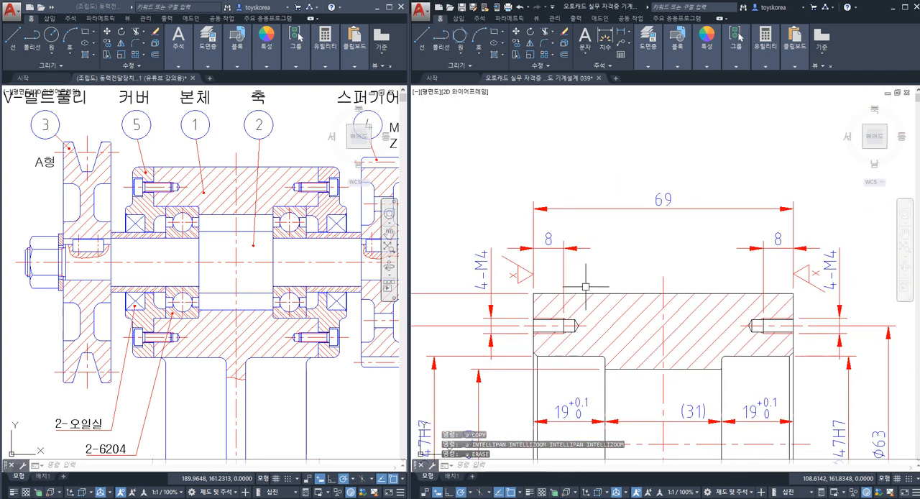
{"action": "key", "text": "ctrl+s"}
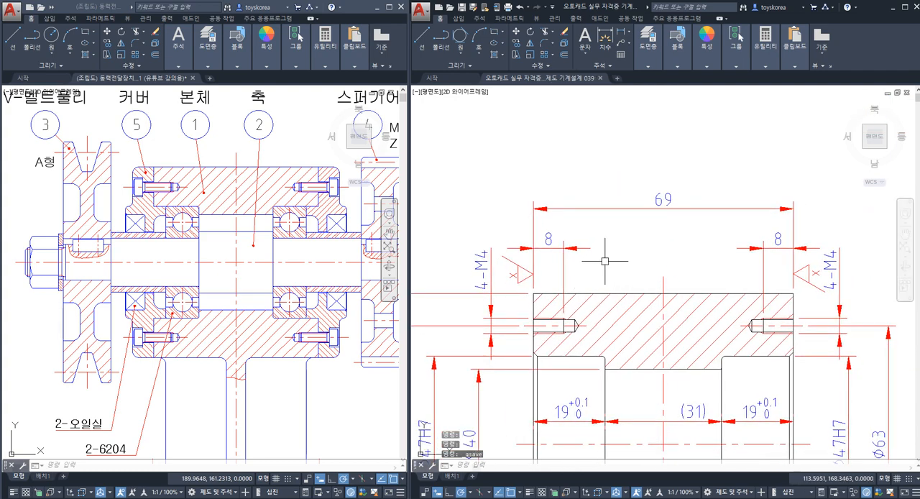
Step: Highlight the bore surfaces and shoulder faces of both Ø47H7 bearing seats to examine where y symbols apply
{"action": "scroll", "coordinate": [604, 261], "scroll_direction": "down", "scroll_amount": 3}
{"action": "scroll", "coordinate": [606, 256], "scroll_direction": "up", "scroll_amount": 2}
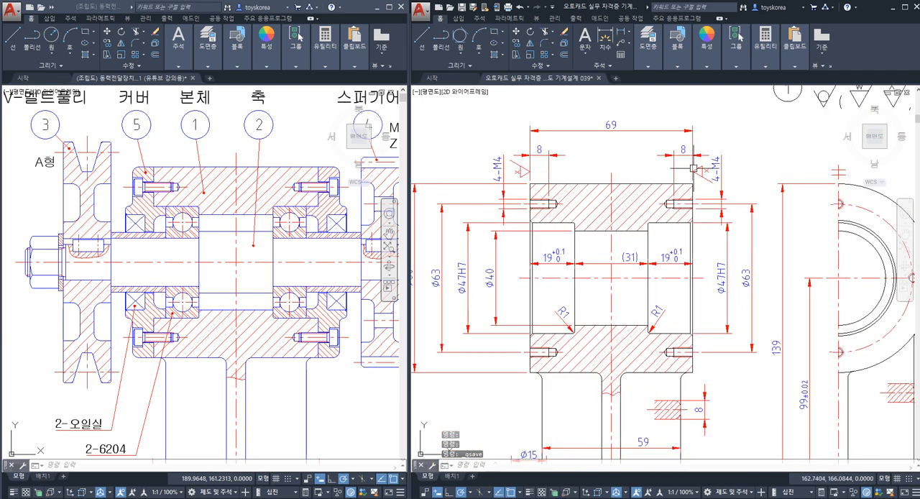
{"action": "key", "text": "Escape"}
{"action": "scroll", "coordinate": [668, 259], "scroll_direction": "up", "scroll_amount": 2}
{"action": "left_click", "coordinate": [684, 194]}
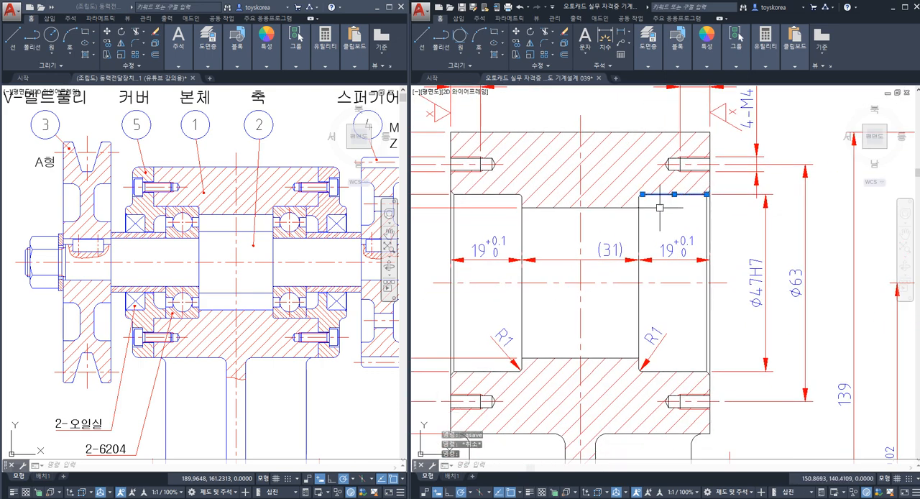
{"action": "left_click", "coordinate": [641, 220]}
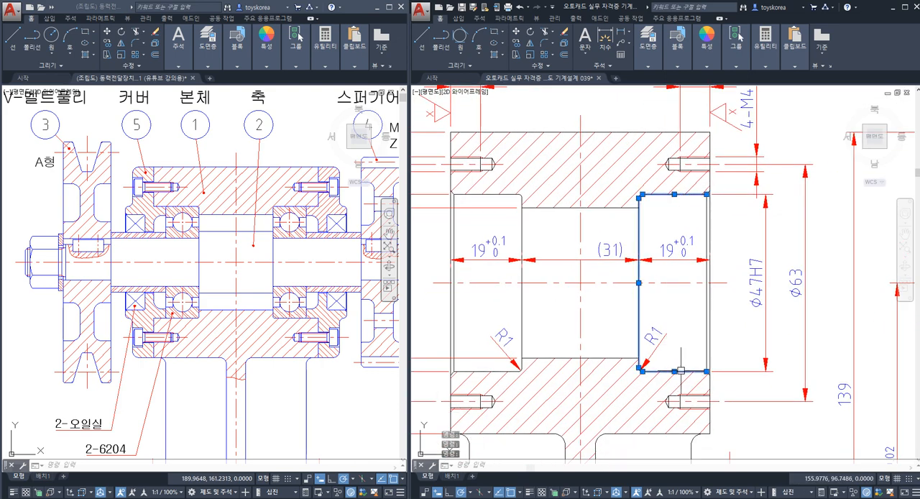
{"action": "left_click", "coordinate": [506, 370]}
{"action": "left_click", "coordinate": [522, 342]}
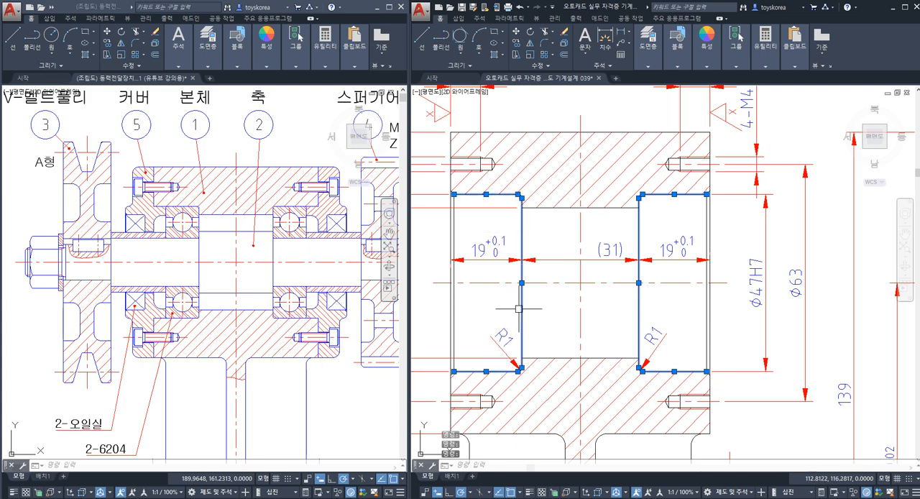
{"action": "key", "text": "Escape"}
{"action": "key", "text": "Escape"}
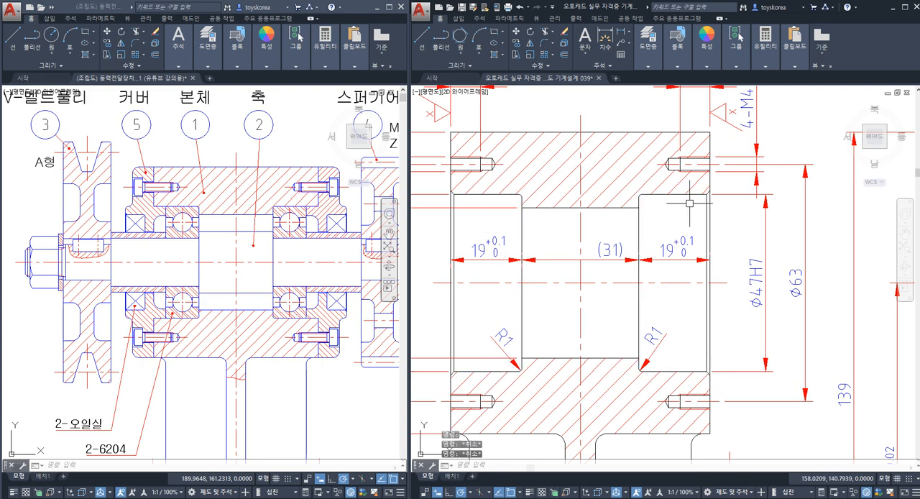
Step: Compare the right bearing seat's upper bore line with its inner shoulder face by highlighting them repeatedly
{"action": "left_click", "coordinate": [694, 194]}
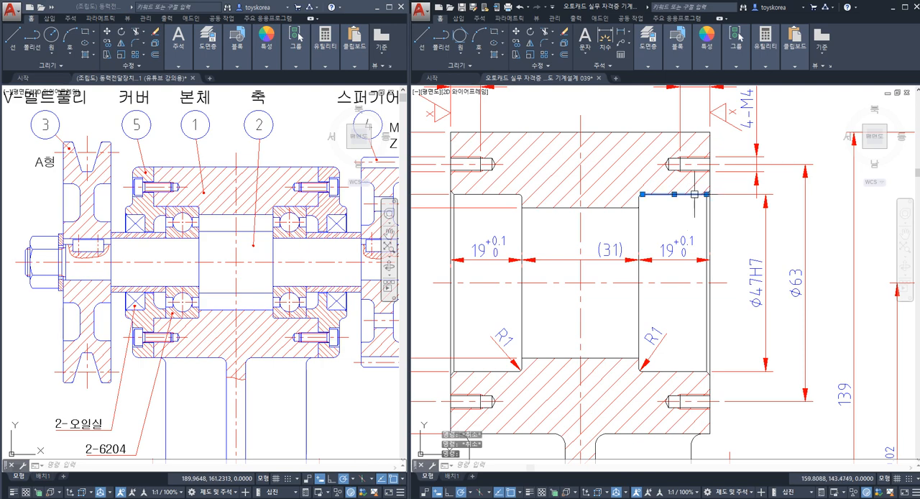
{"action": "left_click", "coordinate": [639, 219]}
{"action": "key", "text": "Escape"}
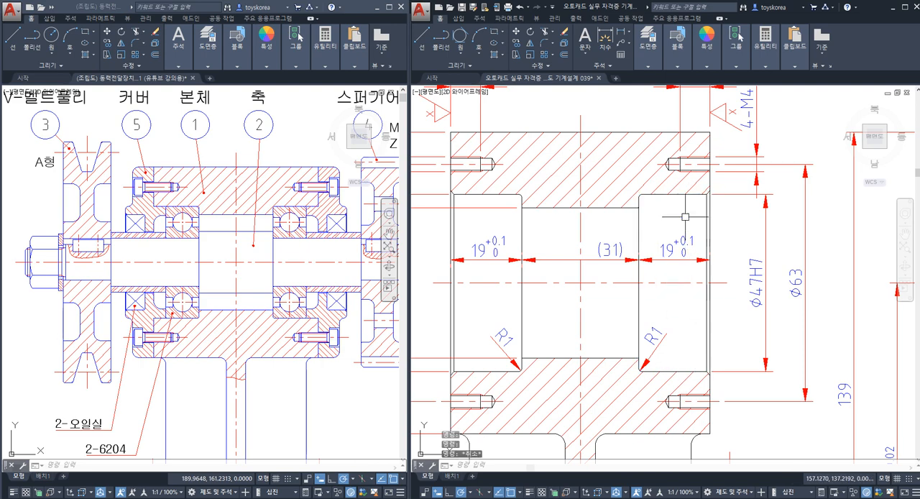
{"action": "left_click", "coordinate": [691, 194]}
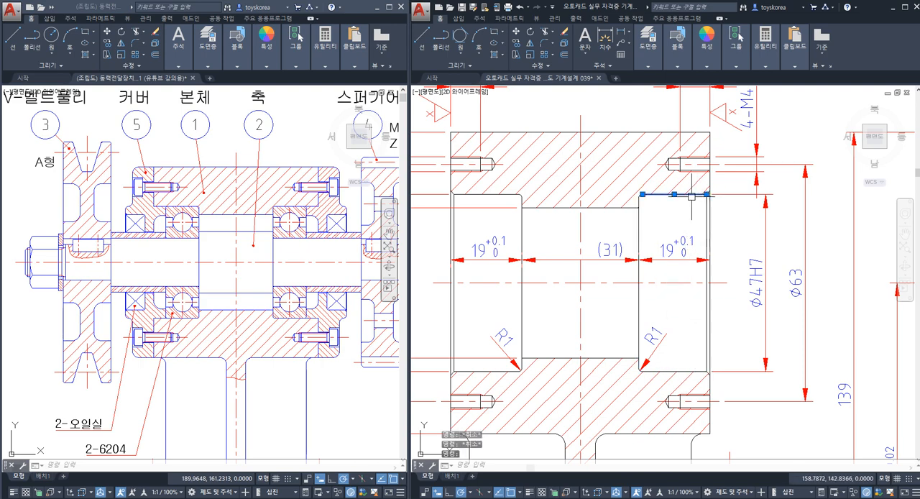
{"action": "left_click", "coordinate": [639, 220]}
{"action": "key", "text": "Escape"}
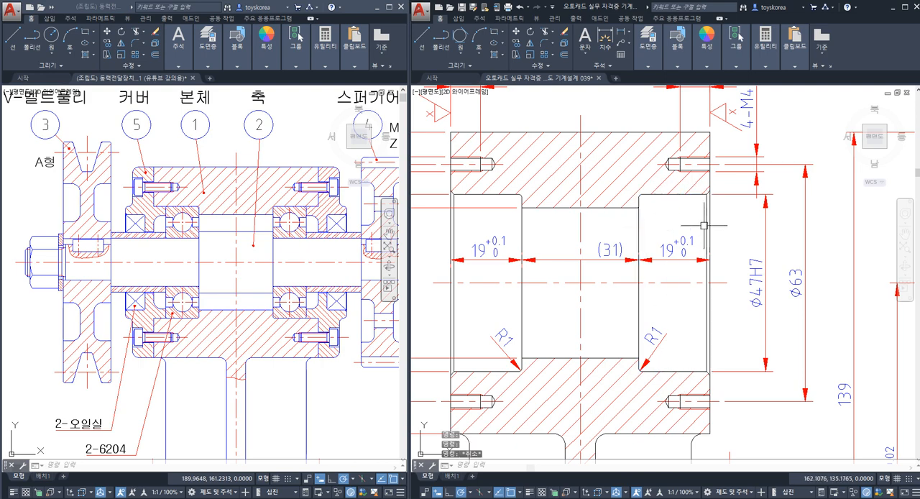
{"action": "left_click", "coordinate": [656, 195]}
{"action": "left_click", "coordinate": [639, 216]}
{"action": "key", "text": "Escape"}
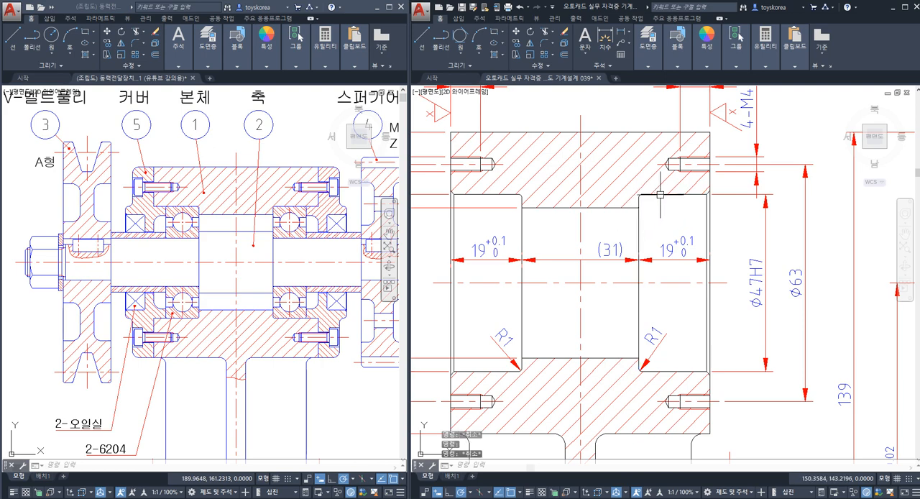
{"action": "left_click", "coordinate": [659, 194]}
{"action": "key", "text": "Escape"}
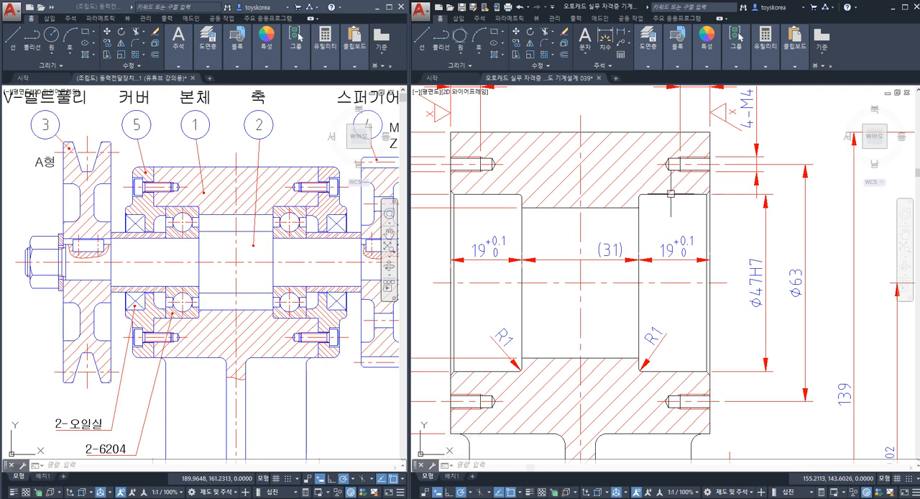
{"action": "key", "text": "Escape"}
{"action": "key", "text": "Escape"}
{"action": "key", "text": "Escape"}
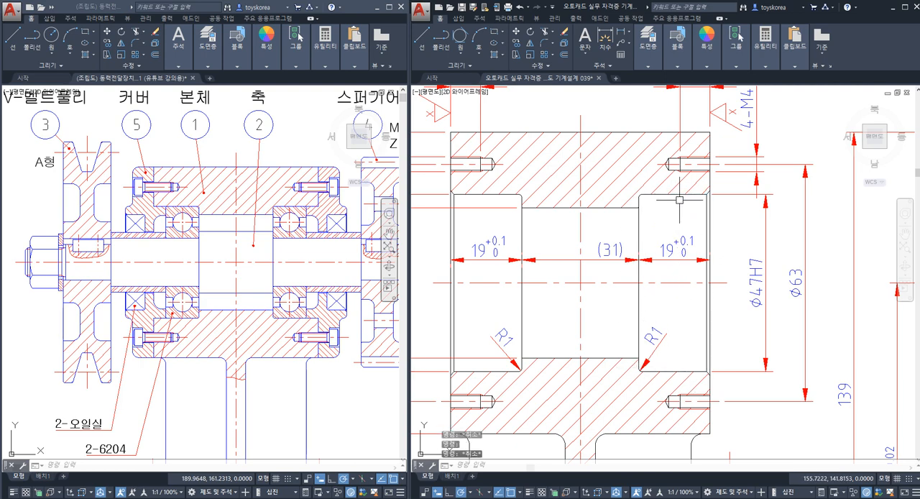
{"action": "key", "text": "Escape"}
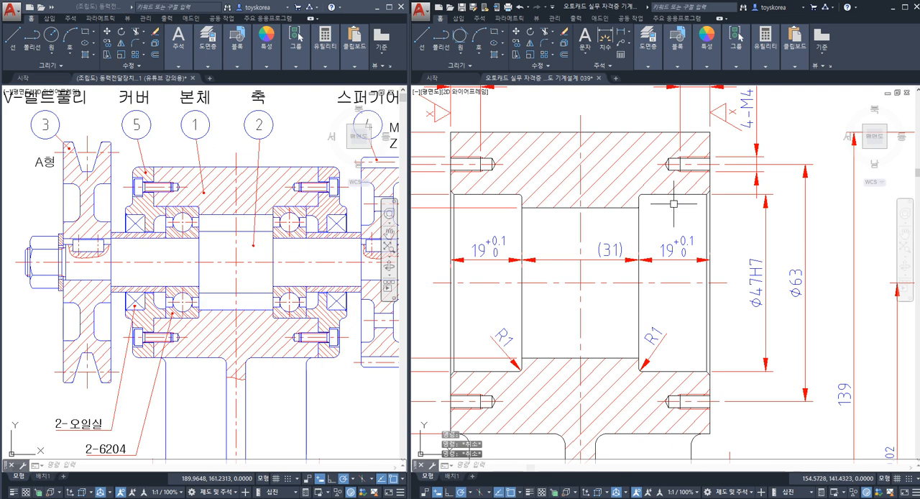
Step: Check the bore and shoulder lines of both bearing seats once more, starting from the right seat
{"action": "scroll", "coordinate": [674, 196], "scroll_direction": "down", "scroll_amount": 2}
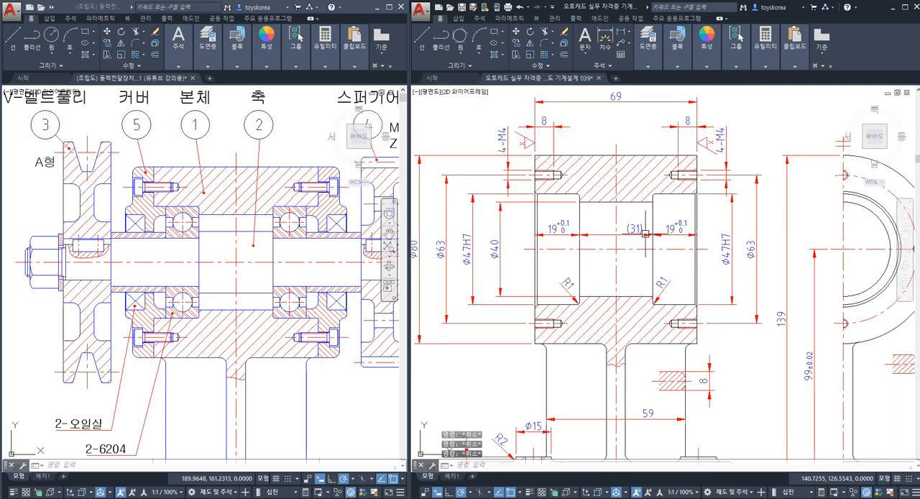
{"action": "scroll", "coordinate": [668, 199], "scroll_direction": "up", "scroll_amount": 2}
{"action": "left_click", "coordinate": [664, 191]}
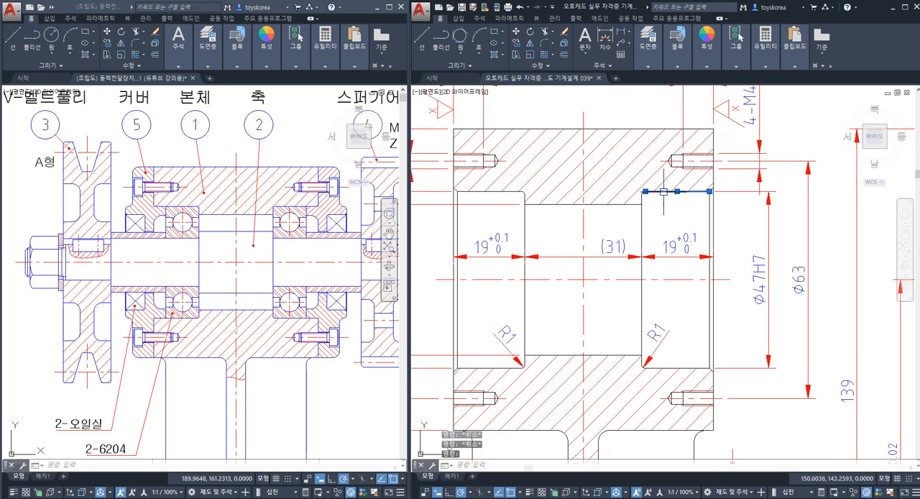
{"action": "left_click", "coordinate": [644, 234]}
{"action": "left_click", "coordinate": [683, 368]}
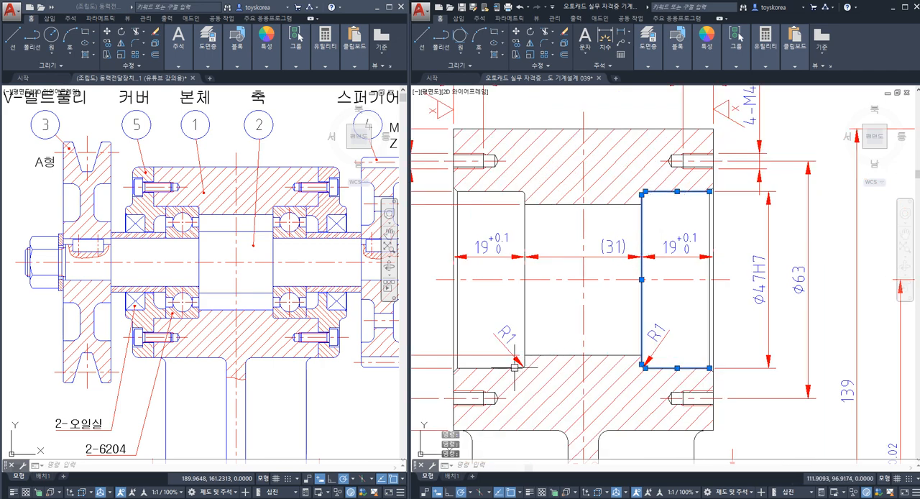
{"action": "left_click", "coordinate": [524, 228]}
{"action": "key", "text": "Escape"}
{"action": "key", "text": "Escape"}
Step: Copy the upright y symbol by its tip from the symbol set onto the lower bore line of the right Ø47H7 bearing seat
{"action": "scroll", "coordinate": [524, 293], "scroll_direction": "down", "scroll_amount": 5}
{"action": "scroll", "coordinate": [778, 240], "scroll_direction": "up", "scroll_amount": 8}
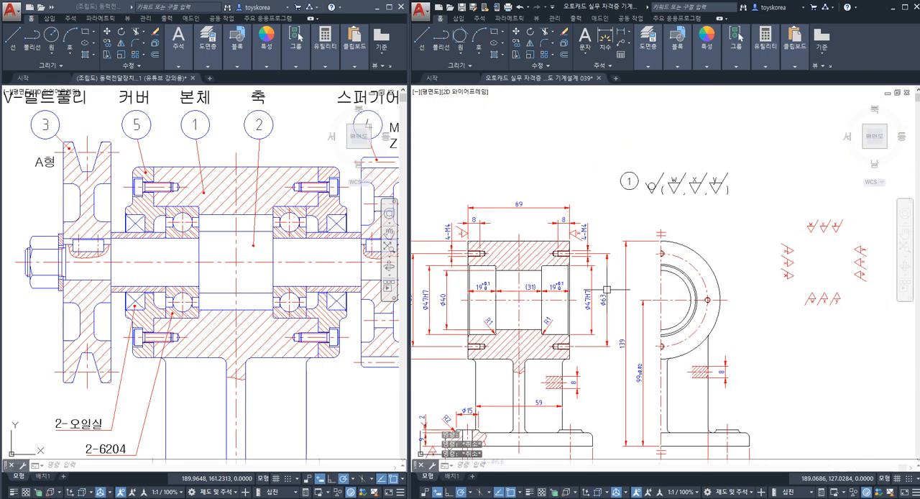
{"action": "left_click", "coordinate": [777, 240]}
{"action": "left_click", "coordinate": [750, 196]}
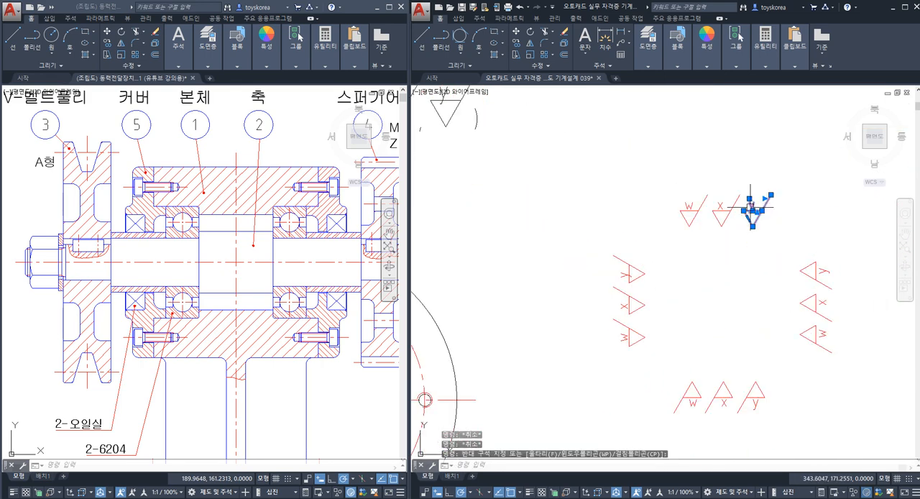
{"action": "type", "text": "co"}
{"action": "key", "text": "Return"}
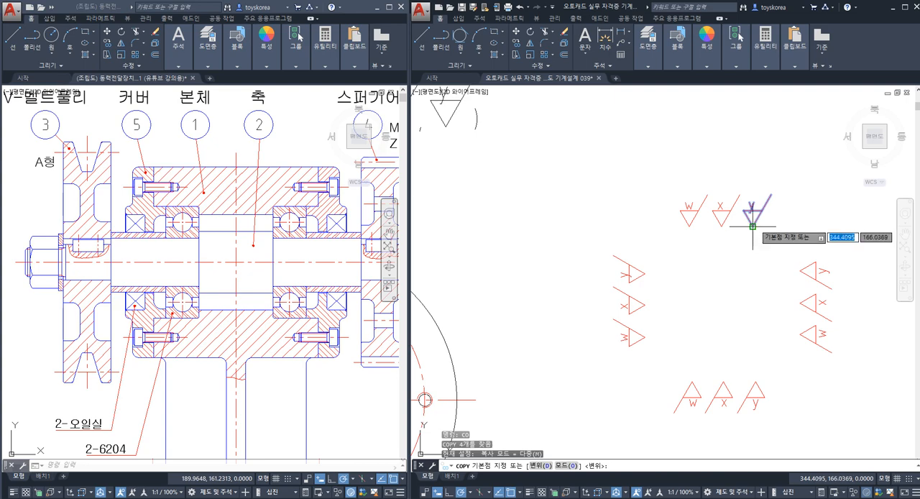
{"action": "left_click", "coordinate": [752, 225]}
{"action": "scroll", "coordinate": [751, 222], "scroll_direction": "down", "scroll_amount": 2}
{"action": "mouse_move", "coordinate": [602, 258]}
{"action": "middle_mouse_down"}
{"action": "mouse_move", "coordinate": [694, 234]}
{"action": "mouse_move", "coordinate": [713, 242]}
{"action": "middle_mouse_up"}
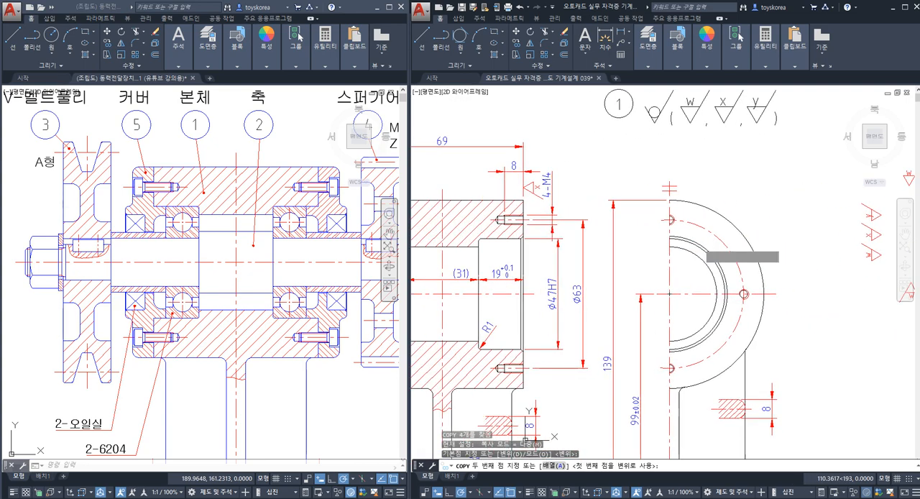
{"action": "mouse_move", "coordinate": [653, 310]}
{"action": "middle_mouse_down"}
{"action": "mouse_move", "coordinate": [755, 251]}
{"action": "mouse_move", "coordinate": [724, 246]}
{"action": "mouse_move", "coordinate": [755, 244]}
{"action": "middle_mouse_up"}
{"action": "middle_click_drag", "start_coordinate": [642, 258], "coordinate": [673, 251]}
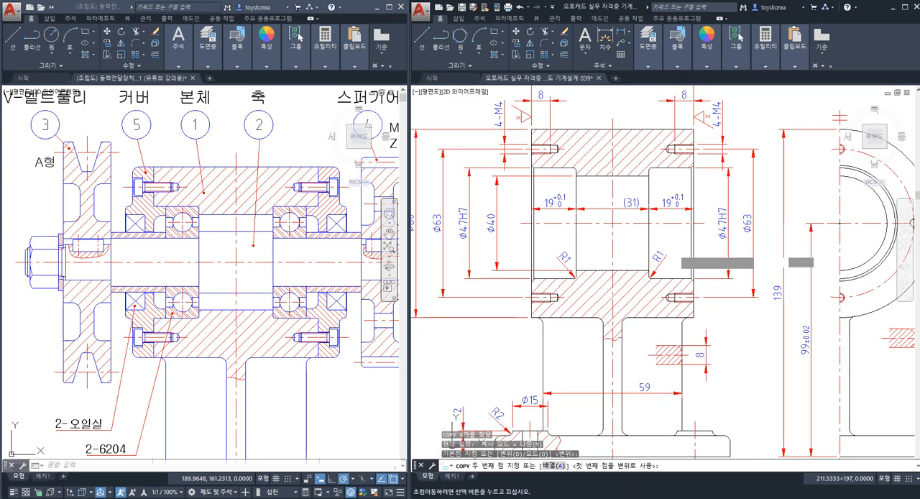
{"action": "middle_click_drag", "start_coordinate": [671, 202], "coordinate": [658, 276]}
{"action": "middle_click_drag", "start_coordinate": [505, 305], "coordinate": [583, 150]}
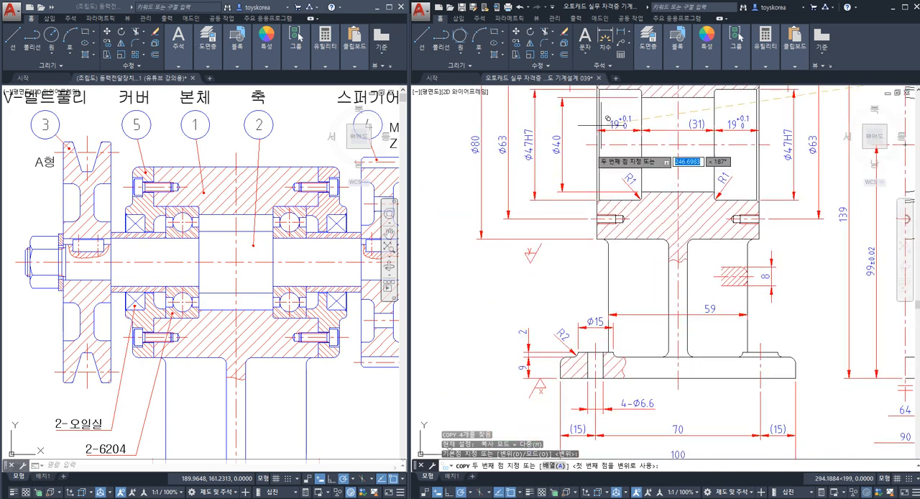
{"action": "middle_click_drag", "start_coordinate": [677, 239], "coordinate": [647, 356]}
{"action": "scroll", "coordinate": [689, 302], "scroll_direction": "up", "scroll_amount": 3}
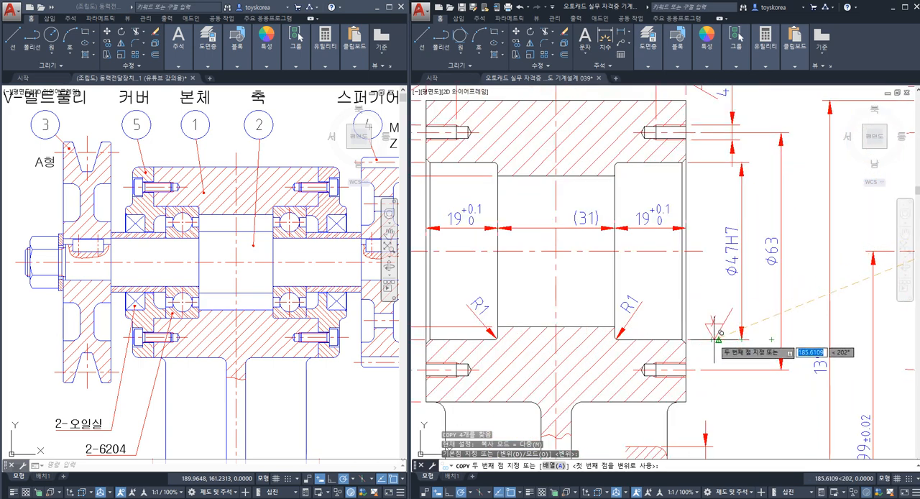
{"action": "scroll", "coordinate": [669, 318], "scroll_direction": "up", "scroll_amount": 2}
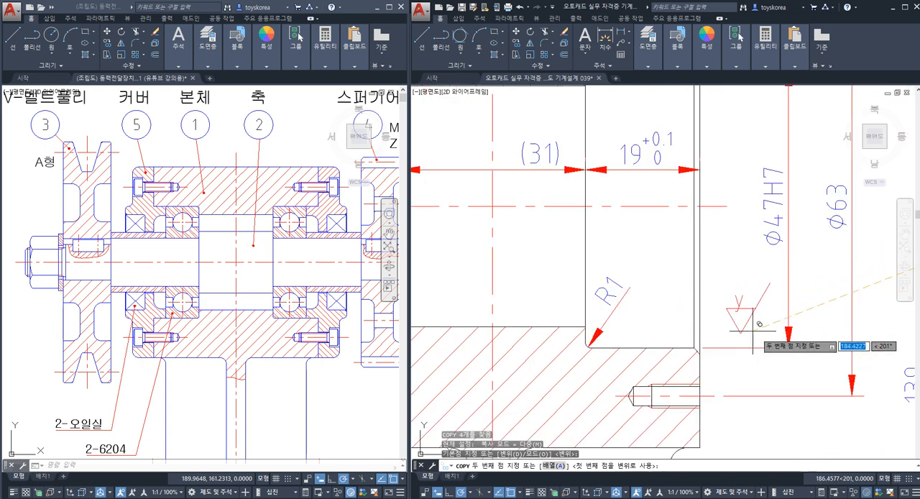
{"action": "left_click", "coordinate": [652, 348]}
{"action": "key", "text": "Escape"}
{"action": "scroll", "coordinate": [647, 349], "scroll_direction": "down", "scroll_amount": 2}
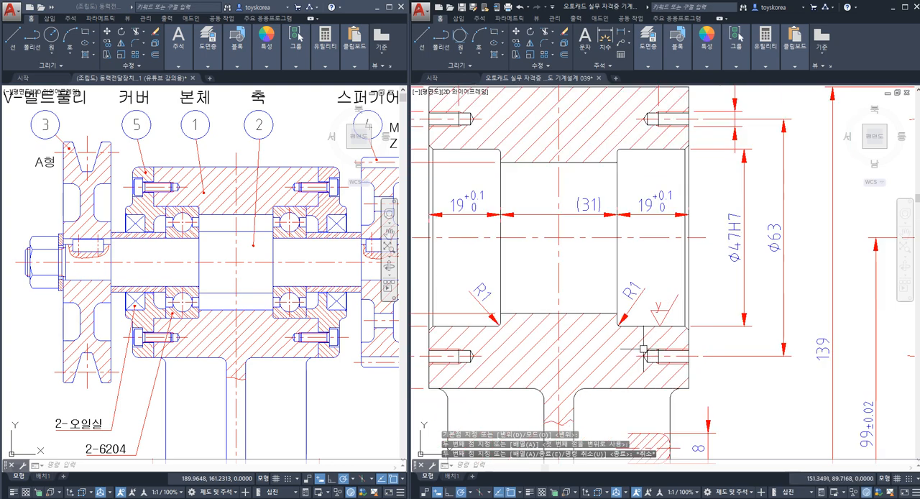
Step: Copy the y symbol from the right seat's lower bore line horizontally onto the lower extension line of the Ø47H7 dimension
{"action": "left_click", "coordinate": [663, 226]}
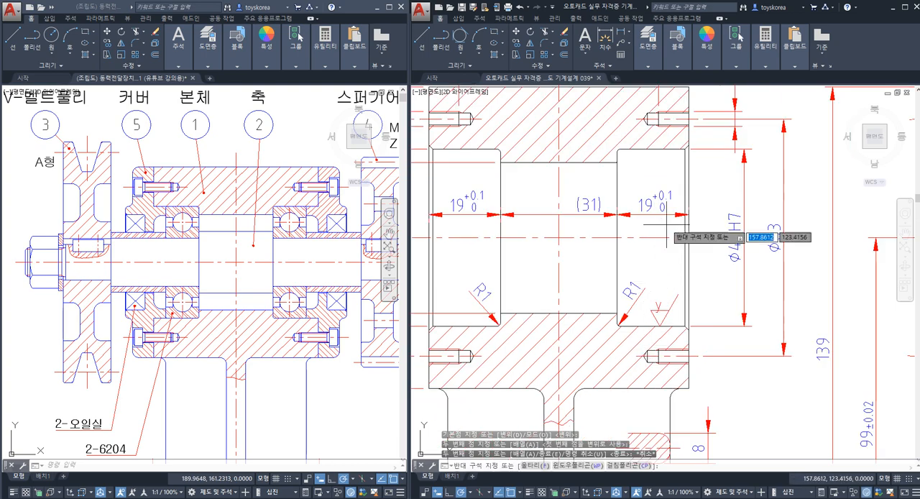
{"action": "left_click", "coordinate": [665, 211]}
{"action": "key", "text": "Escape"}
{"action": "scroll", "coordinate": [668, 326], "scroll_direction": "up", "scroll_amount": 2}
{"action": "left_click", "coordinate": [671, 320]}
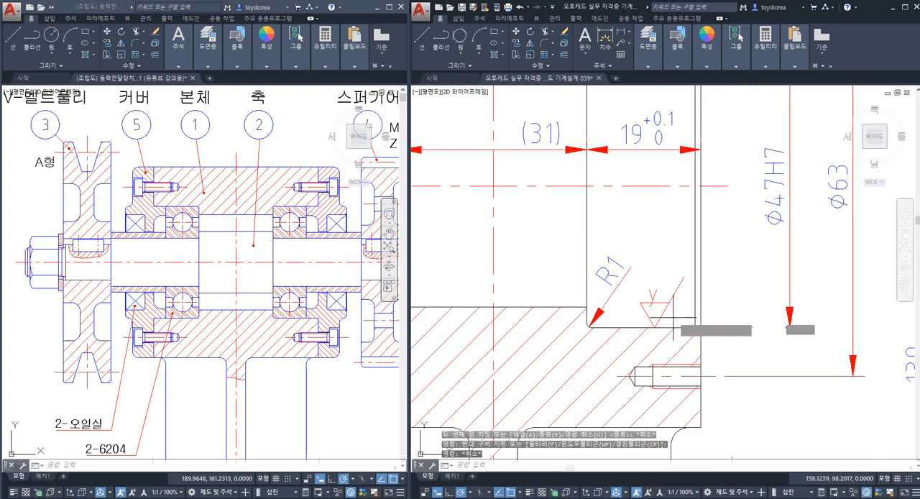
{"action": "left_click", "coordinate": [647, 302]}
{"action": "key", "text": "space"}
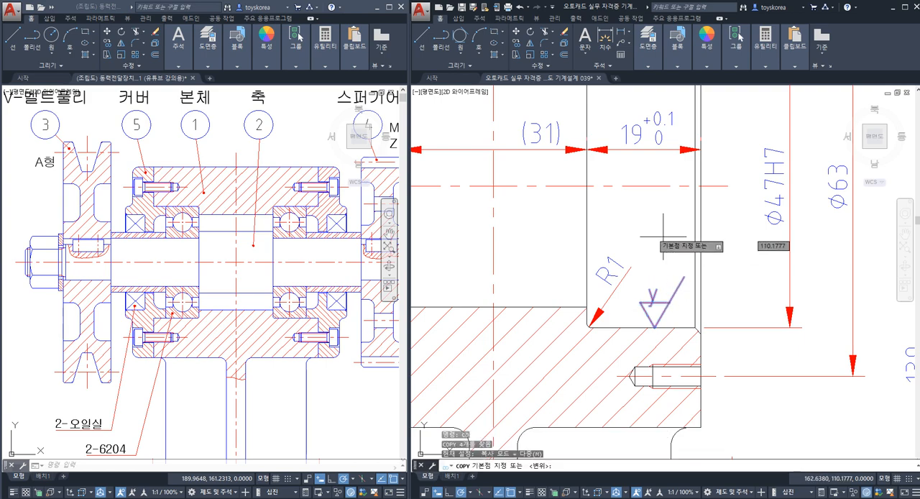
{"action": "left_click", "coordinate": [621, 219]}
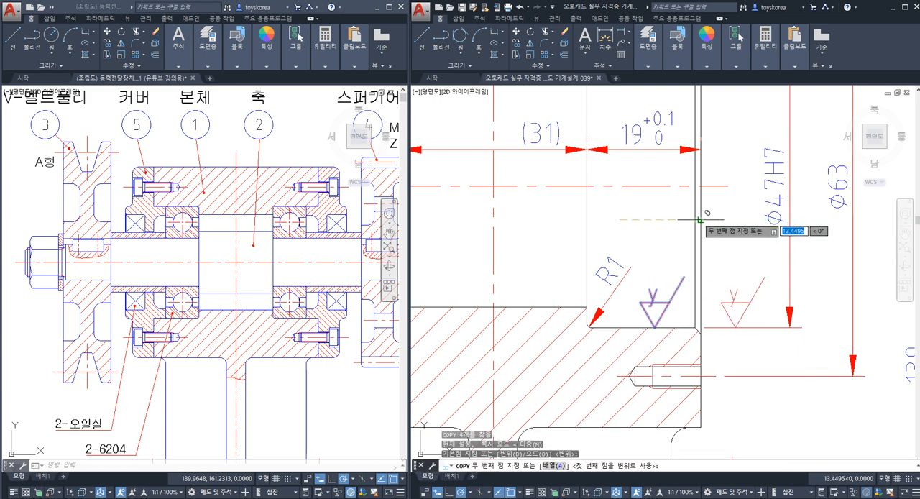
{"action": "left_click", "coordinate": [696, 219]}
{"action": "key", "text": "Escape"}
{"action": "left_click", "coordinate": [753, 324]}
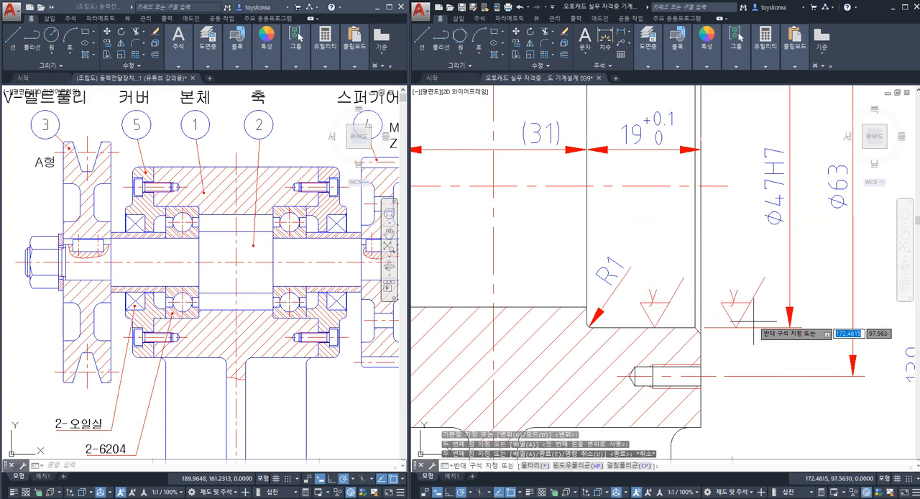
{"action": "key", "text": "Escape"}
{"action": "key", "text": "Escape"}
Step: Erase the y symbol on the lower bore line and the one on the Ø47H7 extension line in turn, undoing each erasure
{"action": "left_click", "coordinate": [685, 318]}
{"action": "left_click", "coordinate": [644, 290]}
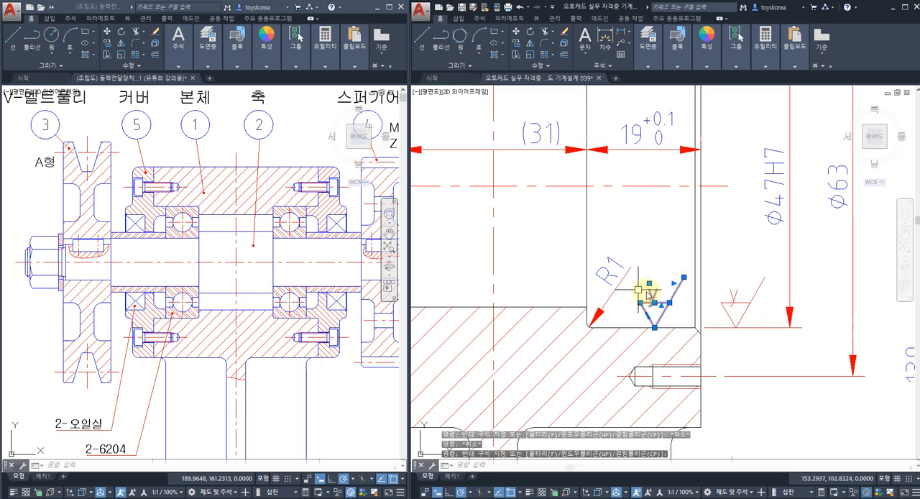
{"action": "type", "text": "e"}
{"action": "key", "text": "space"}
{"action": "key", "text": "ctrl+z"}
{"action": "left_click", "coordinate": [755, 315]}
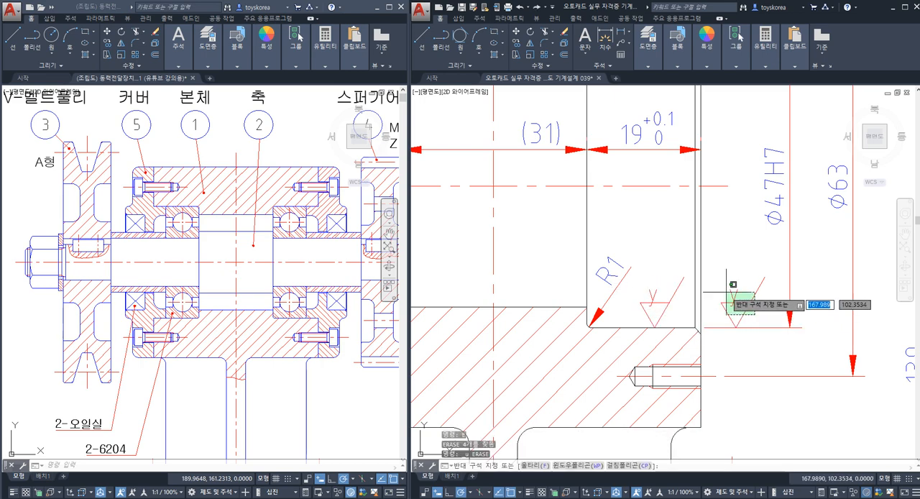
{"action": "left_click", "coordinate": [722, 290]}
{"action": "type", "text": "e"}
{"action": "key", "text": "space"}
{"action": "key", "text": "ctrl+z"}
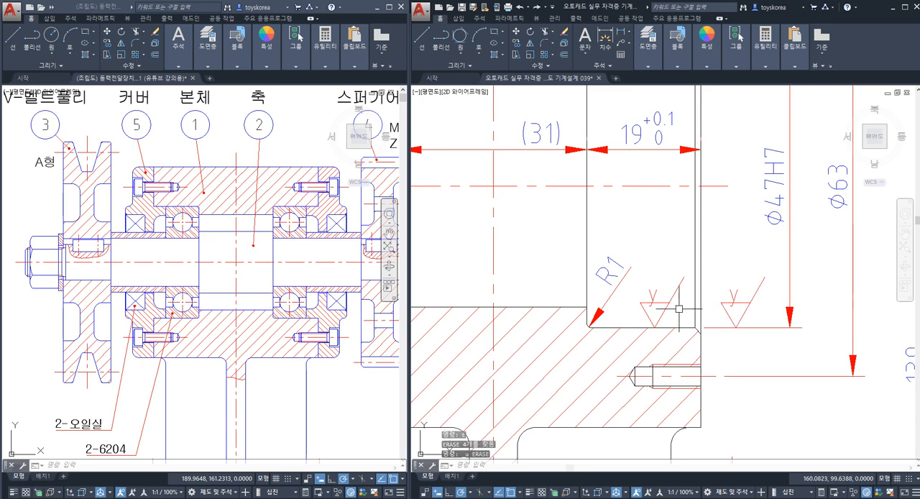
Step: Erase the y symbol copy on the Ø47H7 dimension's lower extension line
{"action": "left_click", "coordinate": [758, 319]}
{"action": "left_click", "coordinate": [726, 289]}
{"action": "type", "text": "e"}
{"action": "key", "text": "space"}
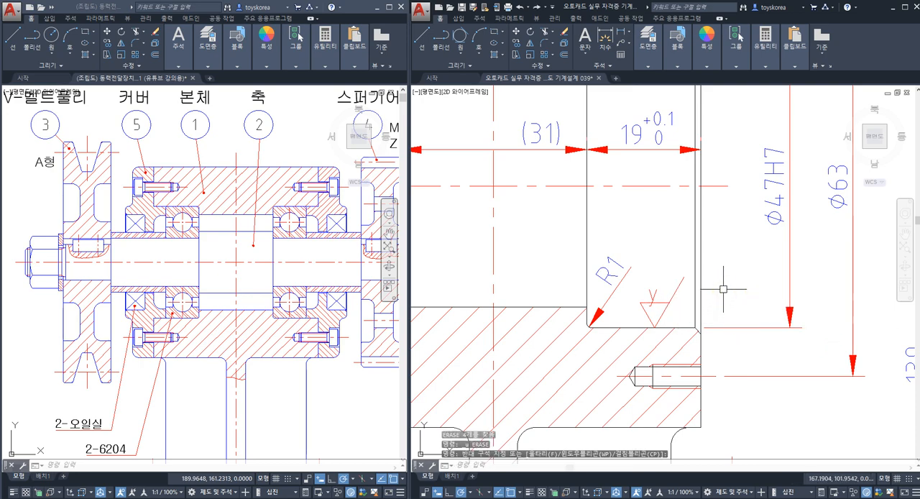
Step: Highlight the right bearing seat's upper bore line, inner shoulder face and lower bore line to compare them
{"action": "scroll", "coordinate": [653, 323], "scroll_direction": "down", "scroll_amount": 2}
{"action": "scroll", "coordinate": [629, 345], "scroll_direction": "down", "scroll_amount": 2}
{"action": "mouse_move", "coordinate": [651, 323]}
{"action": "middle_mouse_down"}
{"action": "mouse_move", "coordinate": [530, 302]}
{"action": "mouse_move", "coordinate": [542, 293]}
{"action": "middle_mouse_up"}
{"action": "key", "text": "Escape"}
{"action": "left_click", "coordinate": [523, 235]}
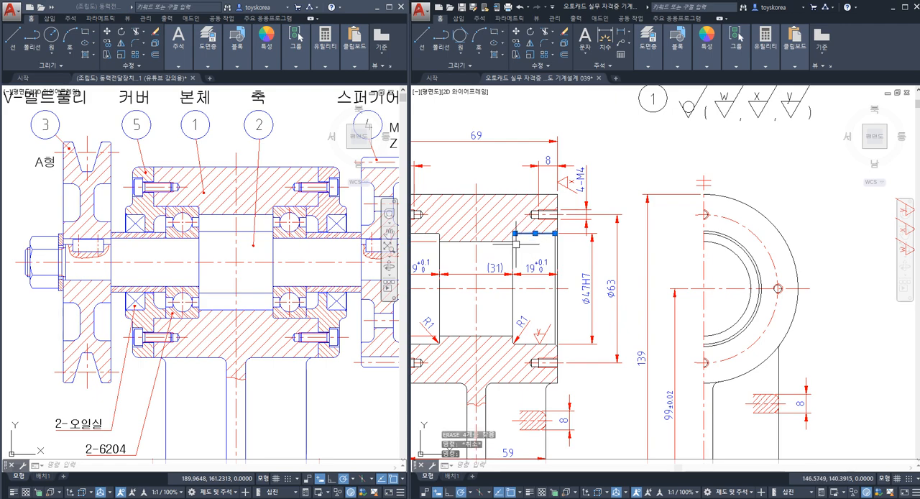
{"action": "left_click", "coordinate": [513, 250]}
{"action": "left_click", "coordinate": [525, 344]}
{"action": "key", "text": "Escape"}
Step: Copy the inverted y symbol by its tip from the symbol set onto the upper bore line of the right Ø47H7 bearing seat
{"action": "scroll", "coordinate": [565, 293], "scroll_direction": "down", "scroll_amount": 2}
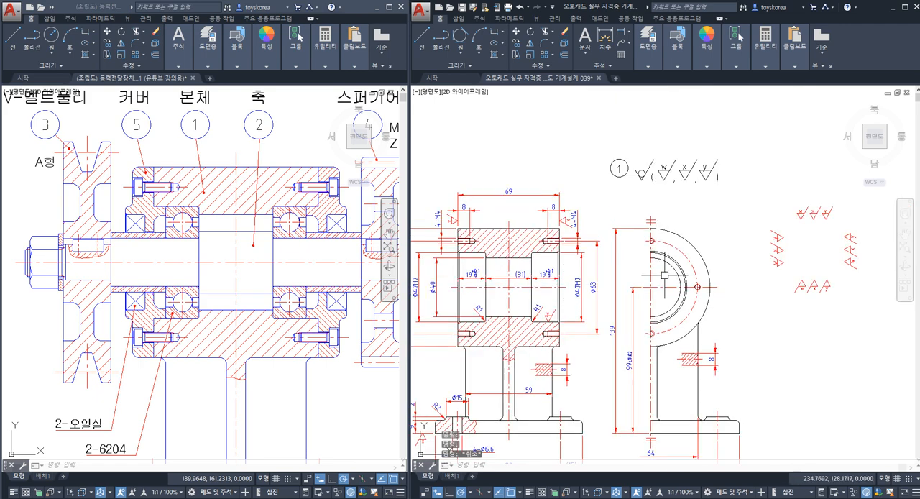
{"action": "middle_click_drag", "start_coordinate": [847, 236], "coordinate": [757, 256]}
{"action": "scroll", "coordinate": [758, 257], "scroll_direction": "up", "scroll_amount": 2}
{"action": "scroll", "coordinate": [752, 330], "scroll_direction": "up", "scroll_amount": 2}
{"action": "left_click", "coordinate": [732, 362]}
{"action": "left_click", "coordinate": [710, 322]}
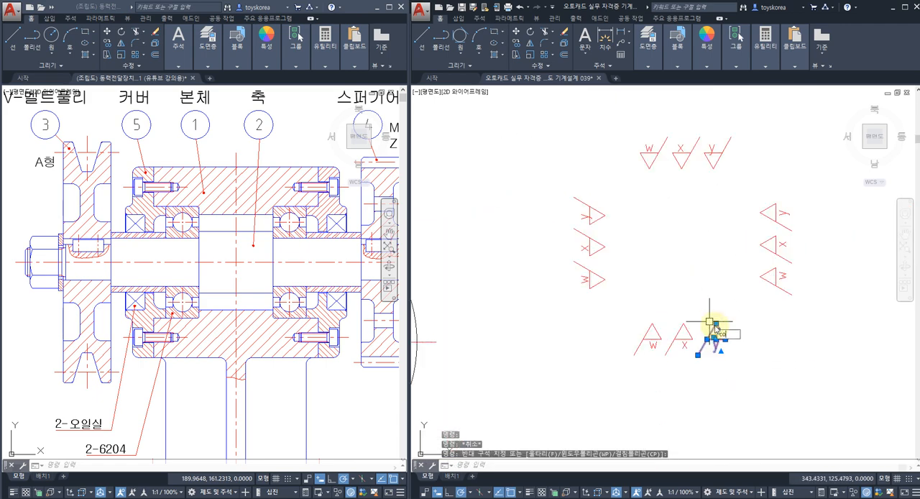
{"action": "key", "text": "Return"}
{"action": "left_click", "coordinate": [709, 322]}
{"action": "scroll", "coordinate": [712, 321], "scroll_direction": "down", "scroll_amount": 2}
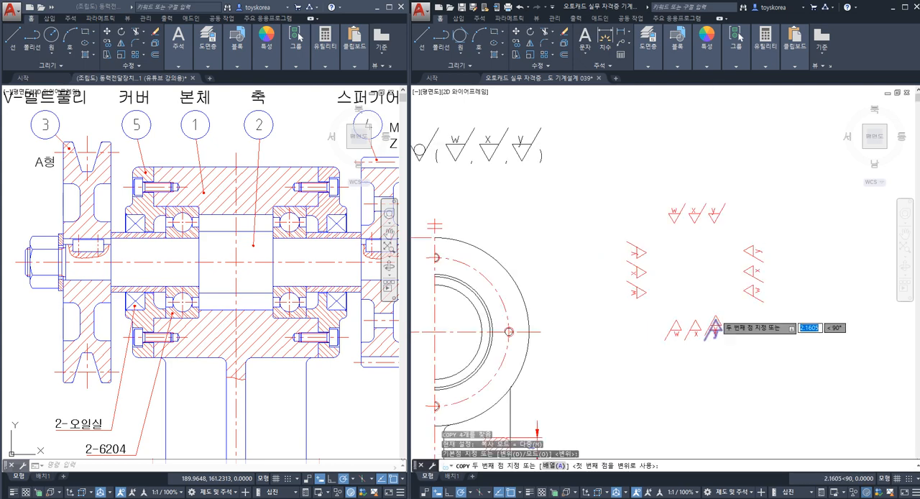
{"action": "scroll", "coordinate": [714, 330], "scroll_direction": "down", "scroll_amount": 3}
{"action": "scroll", "coordinate": [536, 313], "scroll_direction": "up", "scroll_amount": 5}
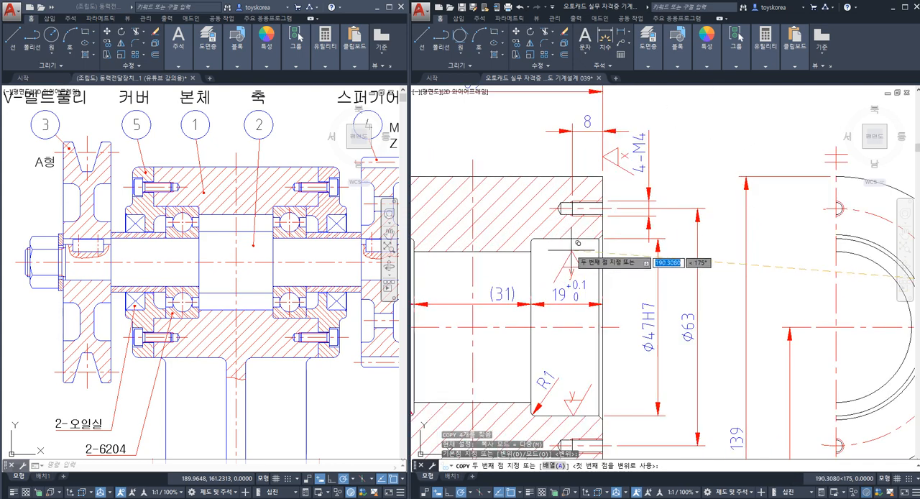
{"action": "left_click", "coordinate": [575, 236]}
{"action": "key", "text": "Escape"}
Step: Compare the right seat's bore lines in the section with the matching Ø47H7 bore arc in the side view
{"action": "middle_click_drag", "start_coordinate": [539, 285], "coordinate": [548, 247]}
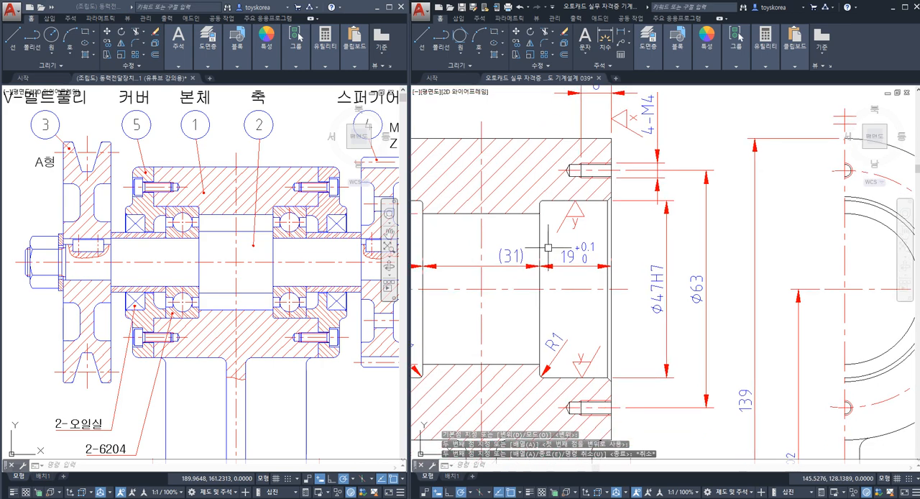
{"action": "key", "text": "Escape"}
{"action": "key", "text": "Escape"}
{"action": "mouse_move", "coordinate": [589, 355]}
{"action": "middle_mouse_down"}
{"action": "mouse_move", "coordinate": [576, 327]}
{"action": "mouse_move", "coordinate": [521, 322]}
{"action": "middle_mouse_up"}
{"action": "key", "text": "Escape"}
{"action": "left_click", "coordinate": [590, 341]}
{"action": "key", "text": "Escape"}
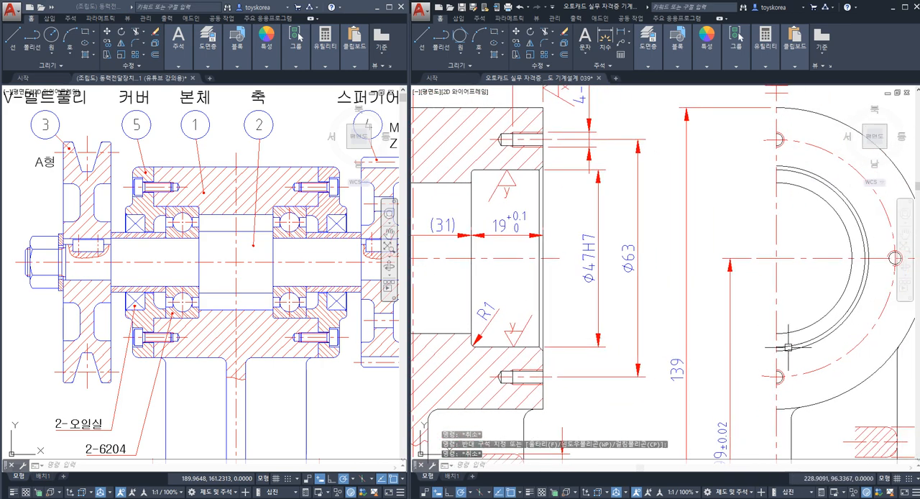
{"action": "left_click", "coordinate": [772, 346]}
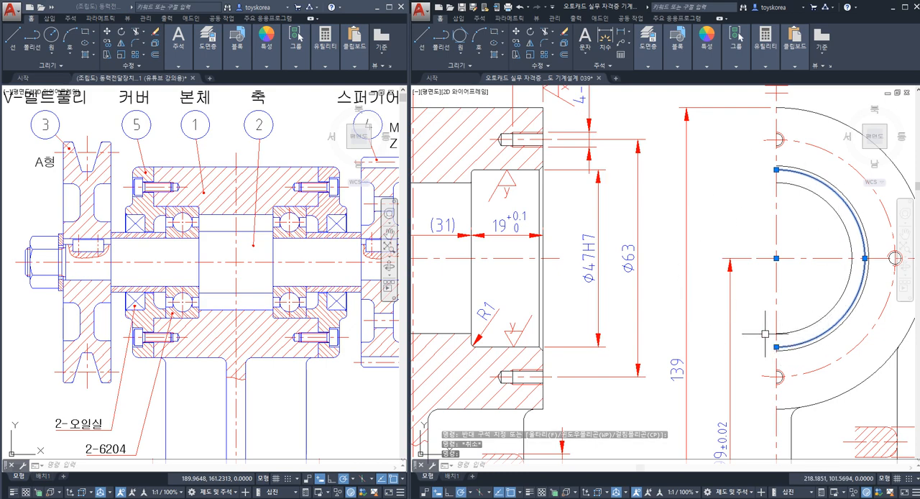
{"action": "key", "text": "Escape"}
Step: Compare the y symbols on the right seat's upper and lower bore lines by highlighting each one
{"action": "middle_click_drag", "start_coordinate": [519, 205], "coordinate": [575, 204]}
{"action": "left_click", "coordinate": [559, 190]}
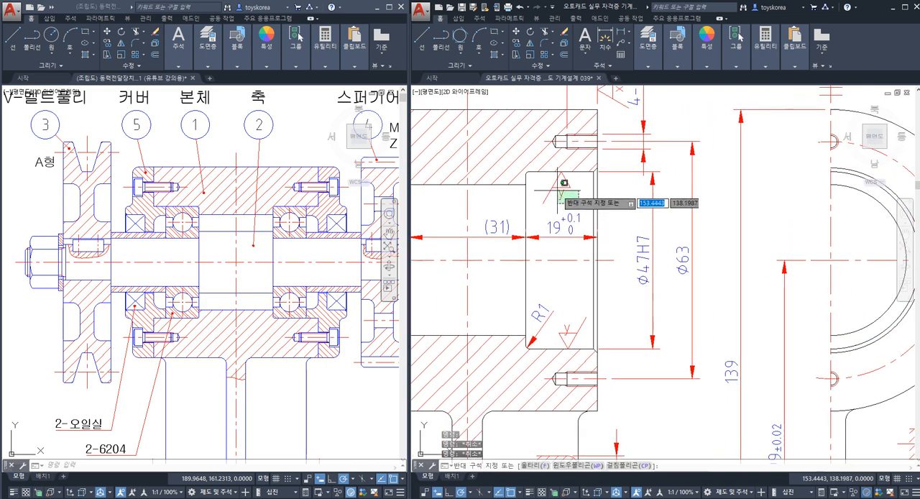
{"action": "left_click", "coordinate": [553, 180]}
{"action": "key", "text": "Escape"}
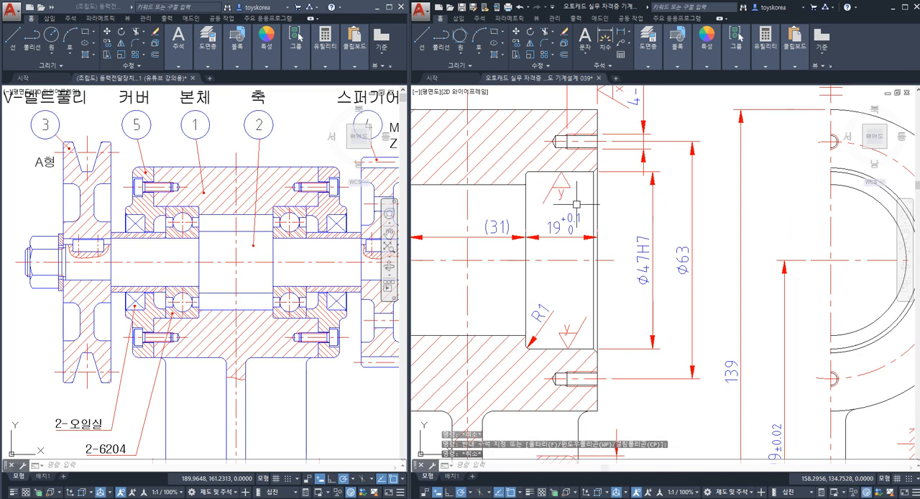
{"action": "left_click", "coordinate": [578, 203]}
{"action": "left_click", "coordinate": [544, 179]}
{"action": "key", "text": "Escape"}
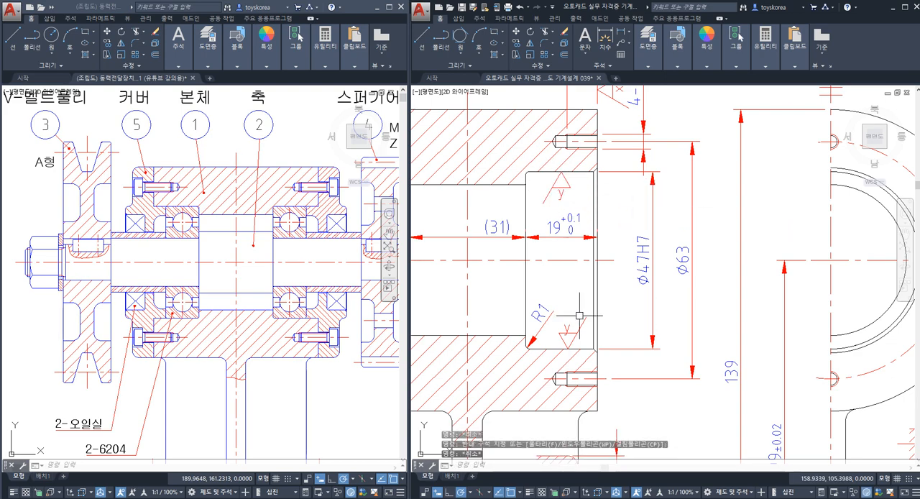
{"action": "left_click", "coordinate": [578, 342]}
{"action": "left_click", "coordinate": [552, 331]}
{"action": "key", "text": "Escape"}
Step: Delete the inverted y symbol from the right bearing seat's upper bore line
{"action": "left_click", "coordinate": [578, 205]}
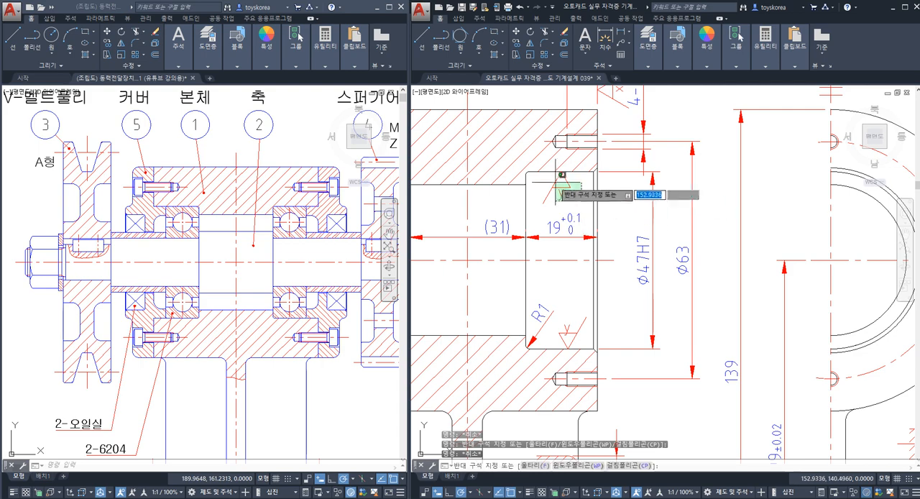
{"action": "left_click", "coordinate": [553, 185]}
{"action": "key", "text": "Delete"}
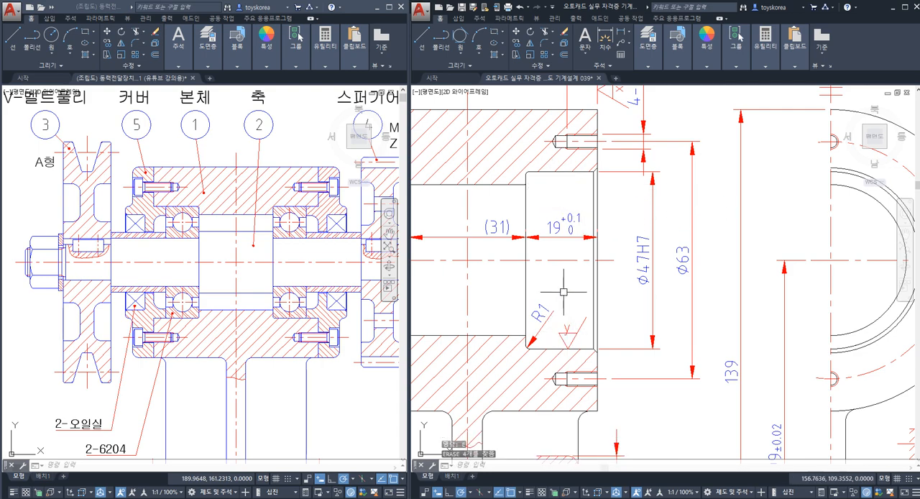
Step: Highlight the right seat's inner shoulder face and upper bore line to check which surface still needs a y symbol
{"action": "middle_click_drag", "start_coordinate": [562, 281], "coordinate": [568, 268]}
{"action": "left_click", "coordinate": [532, 274]}
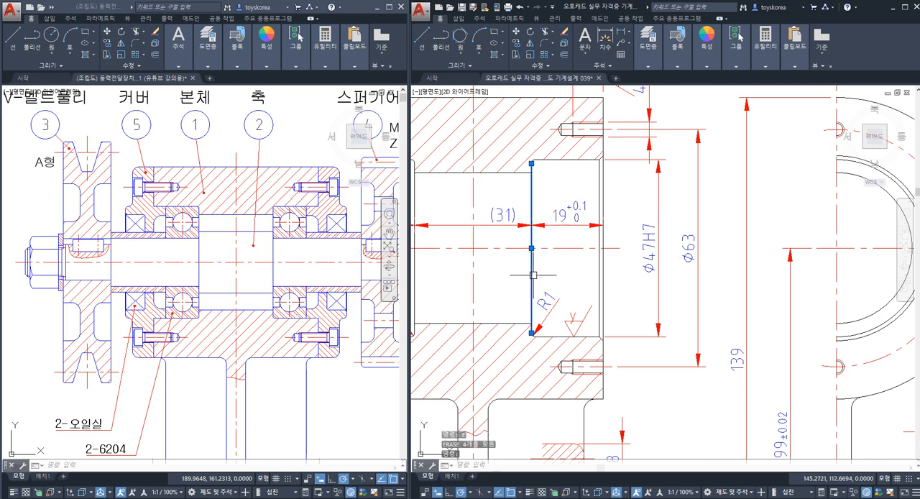
{"action": "key", "text": "Escape"}
{"action": "key", "text": "Escape"}
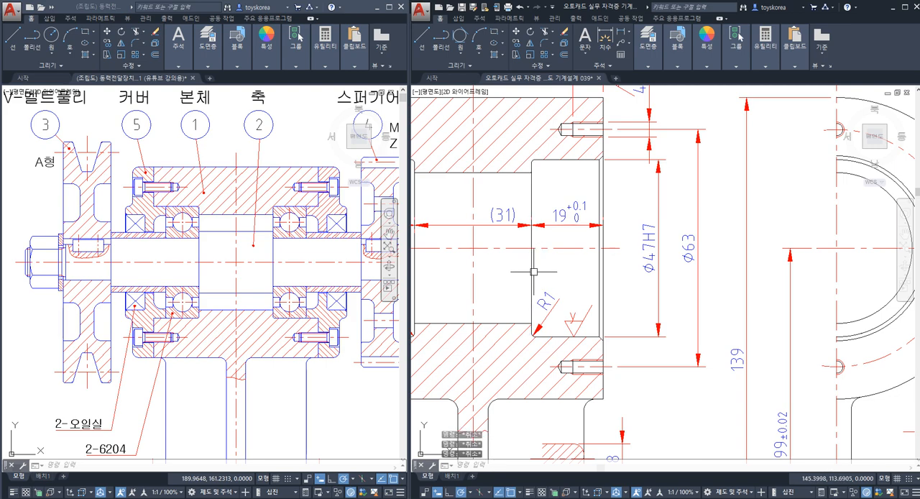
{"action": "left_click", "coordinate": [534, 272]}
{"action": "key", "text": "Escape"}
{"action": "left_click", "coordinate": [570, 160]}
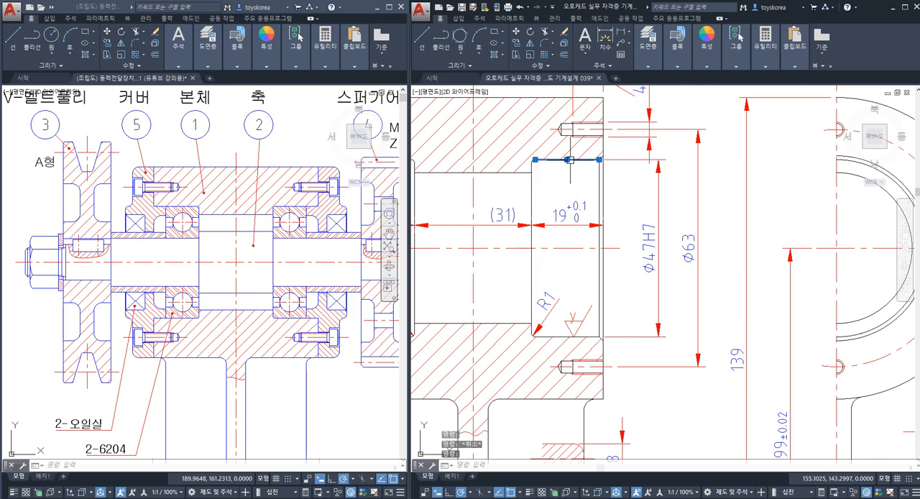
{"action": "key", "text": "Escape"}
{"action": "left_click", "coordinate": [532, 183]}
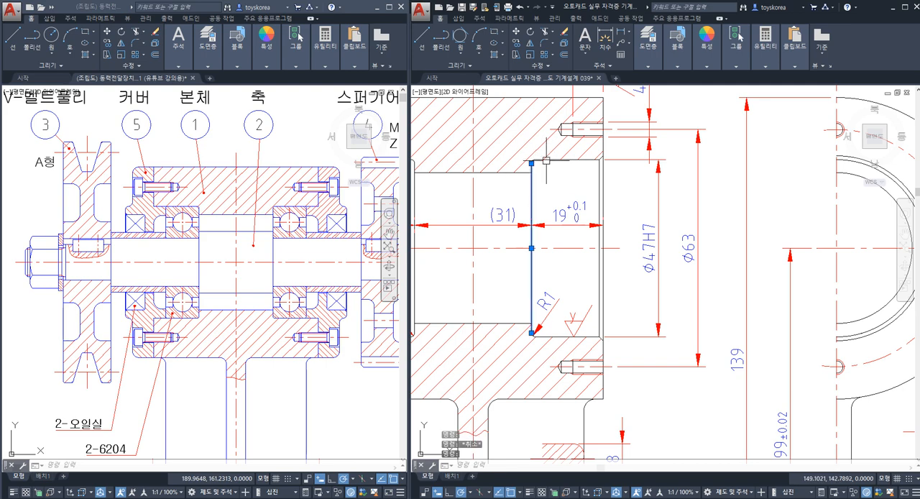
{"action": "key", "text": "Escape"}
Step: Copy the left-pointing y symbol by its tip from the symbol set onto the right bearing seat's inner shoulder face, above the 19 dimension
{"action": "scroll", "coordinate": [532, 186], "scroll_direction": "down", "scroll_amount": 6}
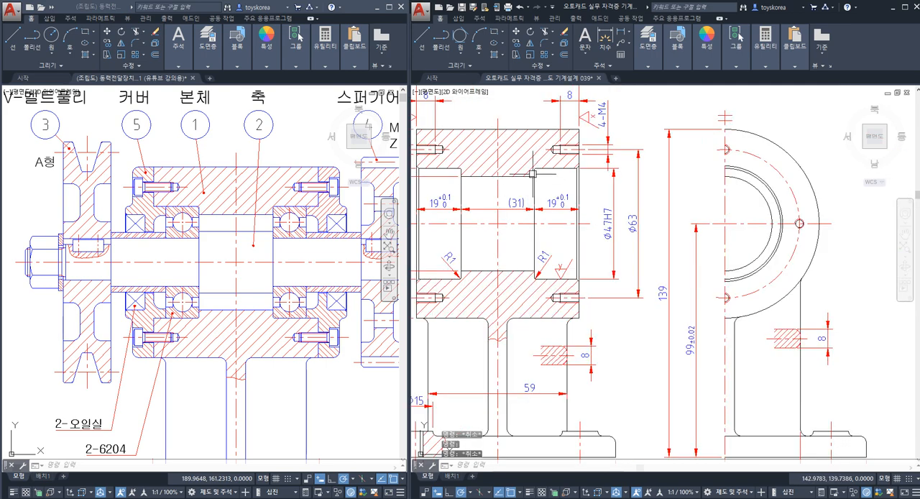
{"action": "scroll", "coordinate": [635, 203], "scroll_direction": "up", "scroll_amount": 5}
{"action": "left_click", "coordinate": [649, 226]}
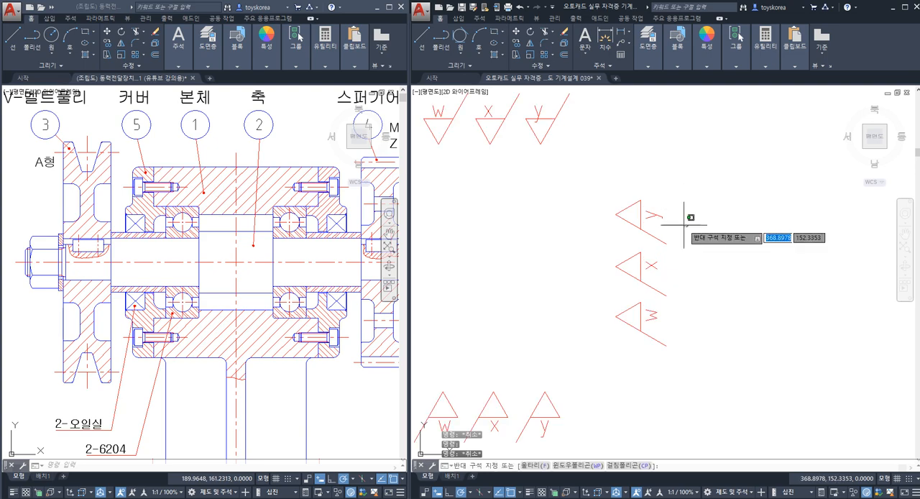
{"action": "left_click", "coordinate": [633, 194]}
{"action": "type", "text": "co"}
{"action": "key", "text": "space"}
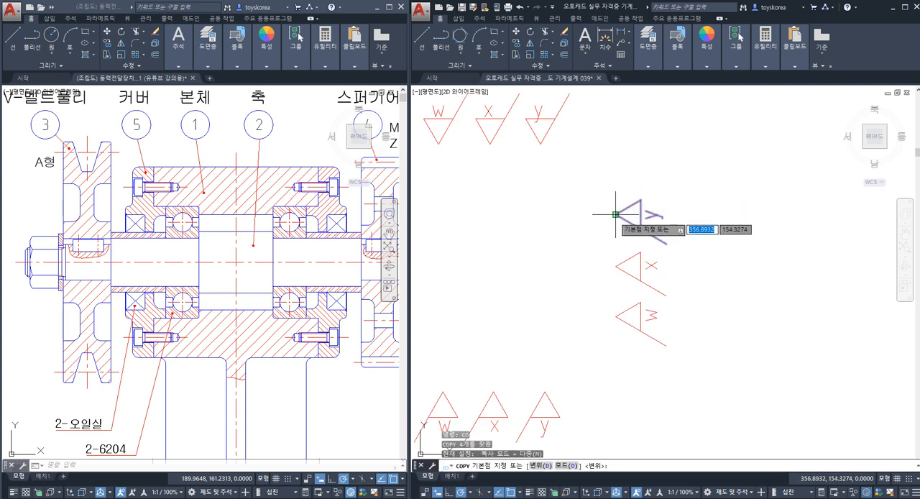
{"action": "left_click", "coordinate": [616, 214]}
{"action": "scroll", "coordinate": [624, 210], "scroll_direction": "down", "scroll_amount": 5}
{"action": "middle_click_drag", "start_coordinate": [532, 257], "coordinate": [710, 259]}
{"action": "scroll", "coordinate": [568, 238], "scroll_direction": "up", "scroll_amount": 8}
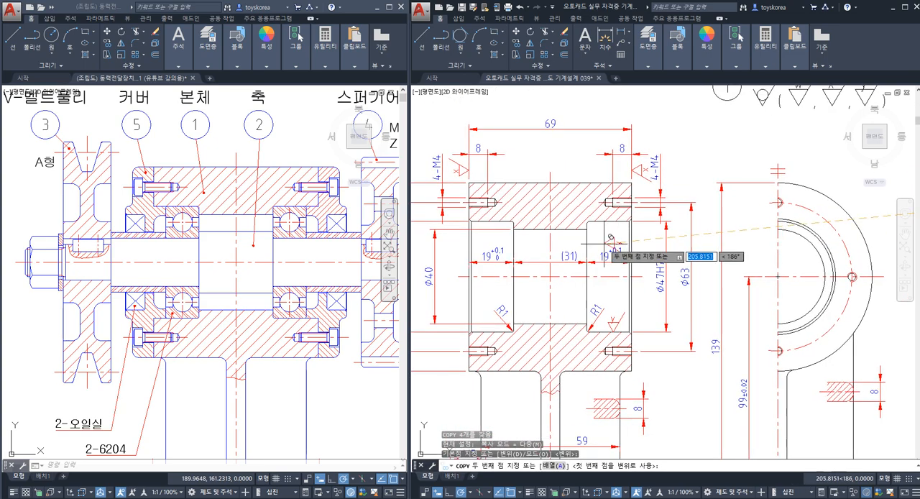
{"action": "left_click", "coordinate": [560, 230]}
{"action": "key", "text": "Escape"}
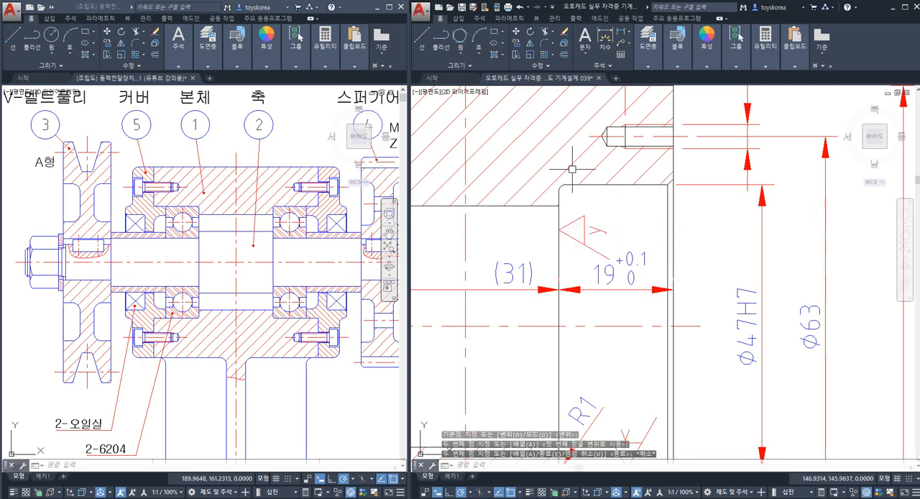
{"action": "scroll", "coordinate": [568, 174], "scroll_direction": "down", "scroll_amount": 3}
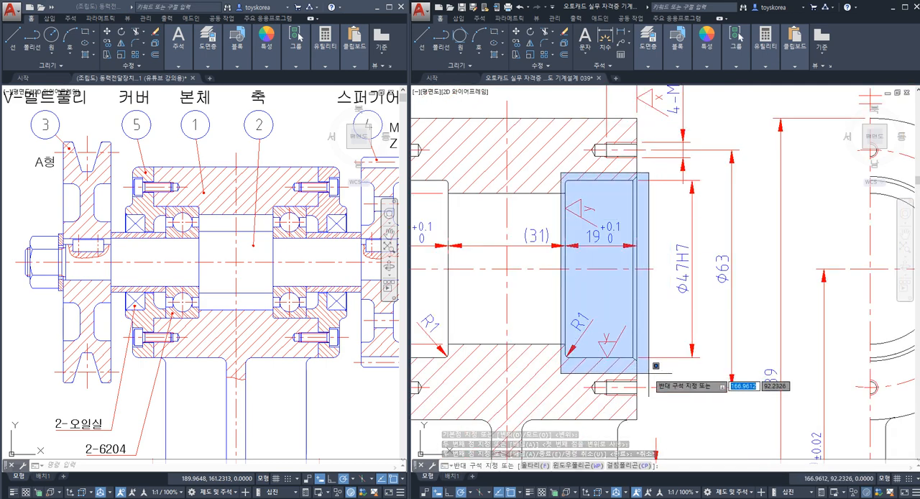
{"action": "key", "text": "Escape"}
{"action": "key", "text": "Escape"}
{"action": "key", "text": "Escape"}
Step: Copy the y symbol by its tip from the right bearing seat's lower bore line onto the left seat's lower bore line
{"action": "scroll", "coordinate": [578, 245], "scroll_direction": "down", "scroll_amount": 2}
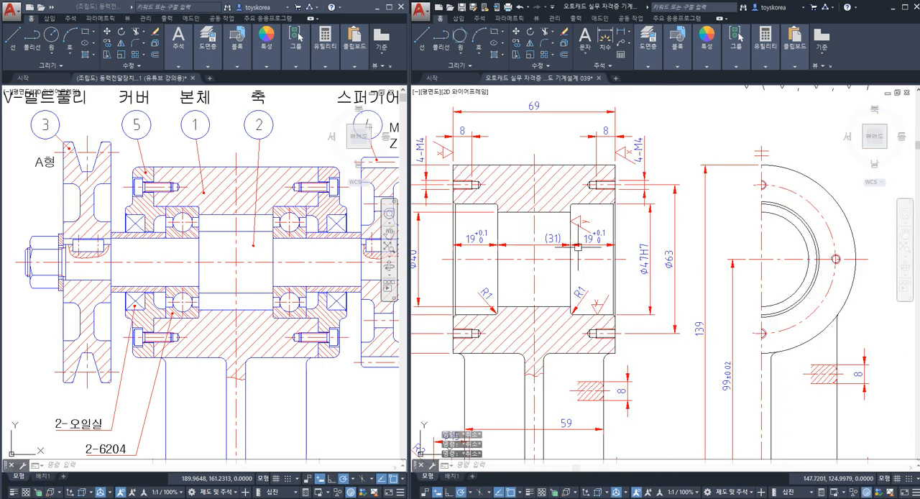
{"action": "scroll", "coordinate": [603, 313], "scroll_direction": "up", "scroll_amount": 4}
{"action": "left_click", "coordinate": [573, 291]}
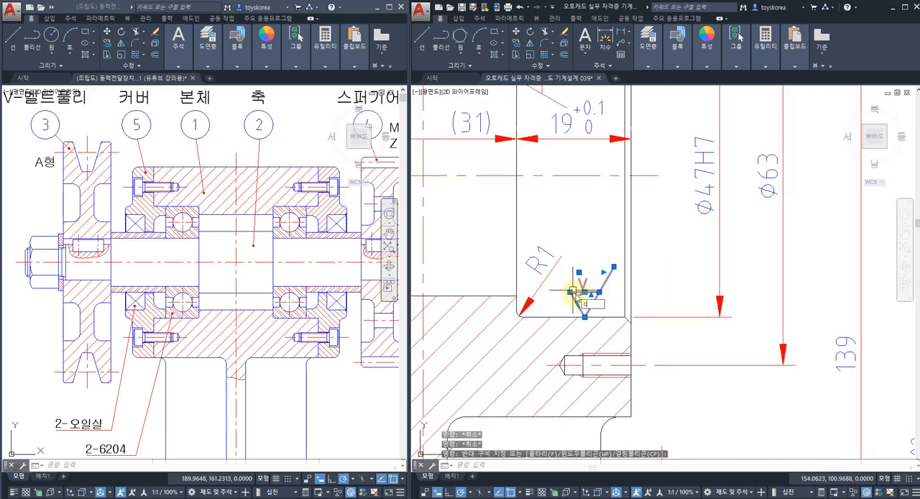
{"action": "type", "text": "co"}
{"action": "key", "text": "space"}
{"action": "left_click", "coordinate": [584, 317]}
{"action": "scroll", "coordinate": [585, 316], "scroll_direction": "down", "scroll_amount": 4}
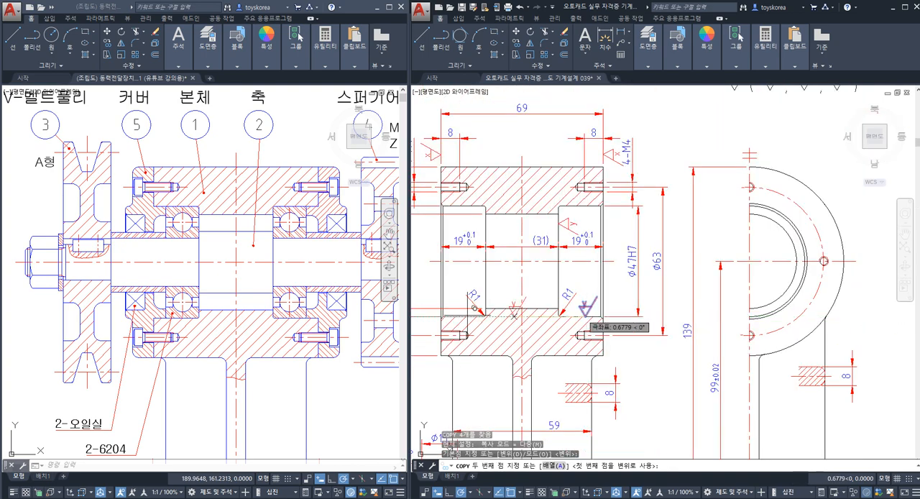
{"action": "middle_click_drag", "start_coordinate": [587, 315], "coordinate": [753, 307]}
{"action": "scroll", "coordinate": [631, 288], "scroll_direction": "up", "scroll_amount": 4}
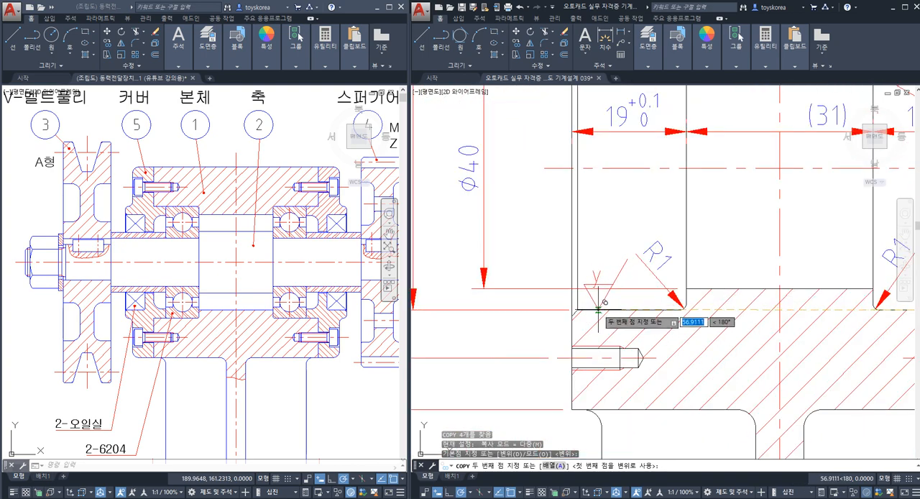
{"action": "left_click", "coordinate": [598, 310]}
{"action": "scroll", "coordinate": [599, 310], "scroll_direction": "down", "scroll_amount": 5}
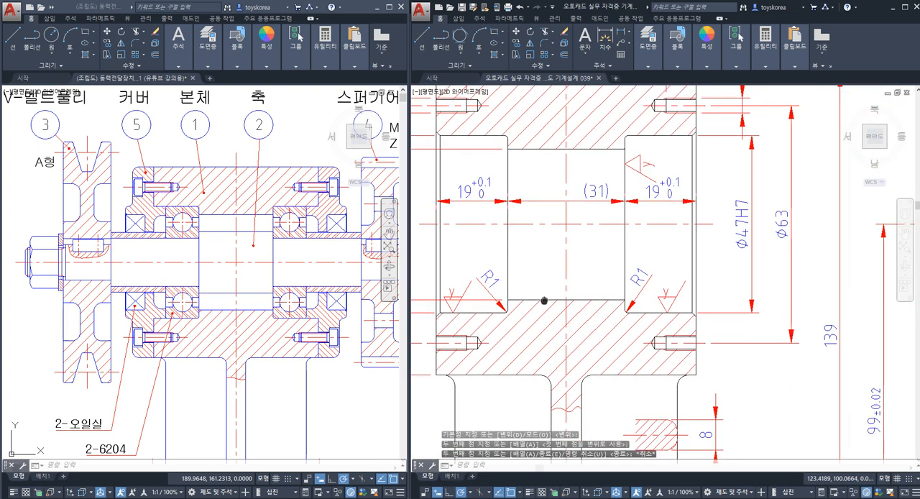
{"action": "key", "text": "Escape"}
Step: Copy the right-pointing y symbol by its tip from the symbol set onto the left bearing seat's inner shoulder face, above the 19 dimension
{"action": "scroll", "coordinate": [569, 197], "scroll_direction": "down", "scroll_amount": 2}
{"action": "middle_click_drag", "start_coordinate": [569, 197], "coordinate": [440, 223]}
{"action": "scroll", "coordinate": [721, 210], "scroll_direction": "up", "scroll_amount": 6}
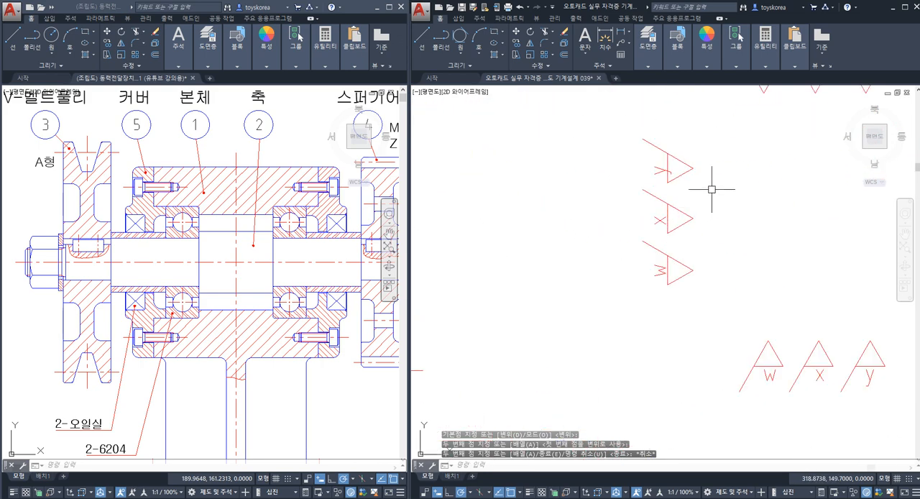
{"action": "key", "text": "space"}
{"action": "left_click", "coordinate": [713, 180]}
{"action": "left_click", "coordinate": [676, 152]}
{"action": "key", "text": "space"}
{"action": "left_click", "coordinate": [693, 169]}
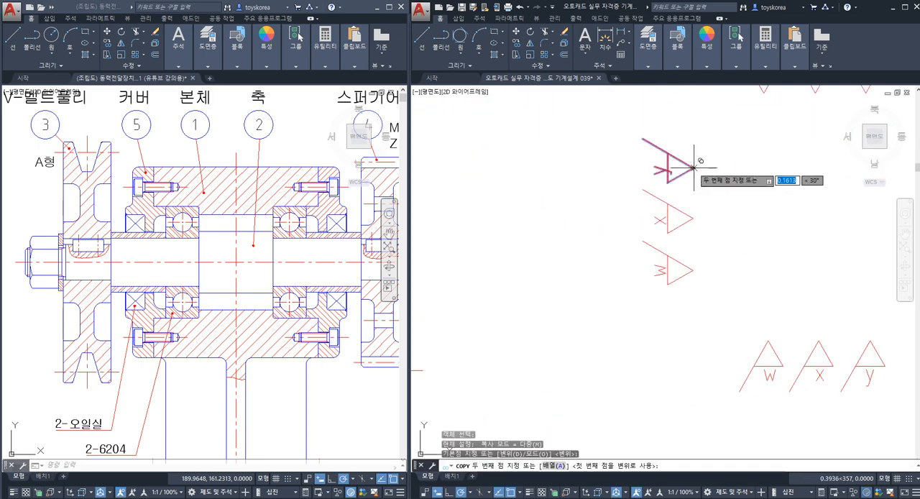
{"action": "scroll", "coordinate": [514, 237], "scroll_direction": "down", "scroll_amount": 2}
{"action": "middle_click_drag", "start_coordinate": [515, 237], "coordinate": [774, 240]}
{"action": "scroll", "coordinate": [471, 228], "scroll_direction": "down", "scroll_amount": 1}
{"action": "middle_click_drag", "start_coordinate": [471, 228], "coordinate": [707, 231]}
{"action": "scroll", "coordinate": [530, 242], "scroll_direction": "up", "scroll_amount": 5}
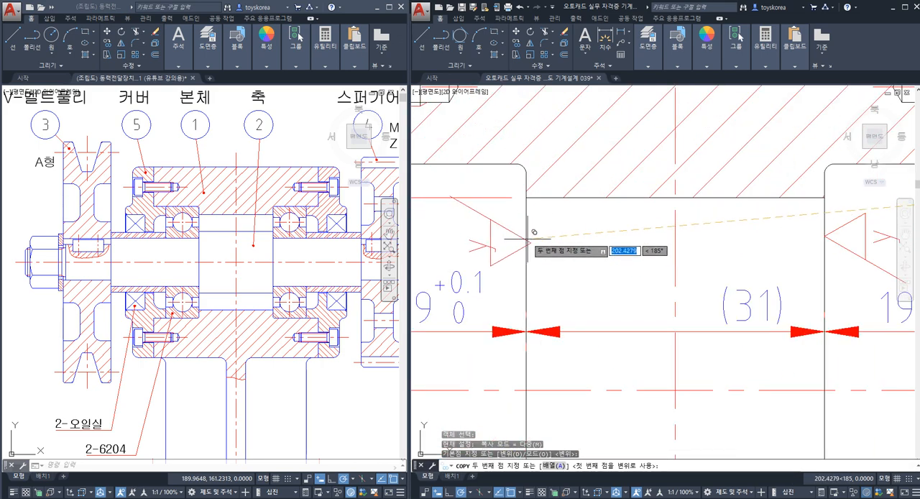
{"action": "left_click", "coordinate": [529, 232]}
{"action": "key", "text": "Escape"}
Step: Frame the left bearing seat to review its bore and shoulder roughness symbols
{"action": "scroll", "coordinate": [530, 229], "scroll_direction": "down", "scroll_amount": 3}
{"action": "left_click", "coordinate": [448, 194]}
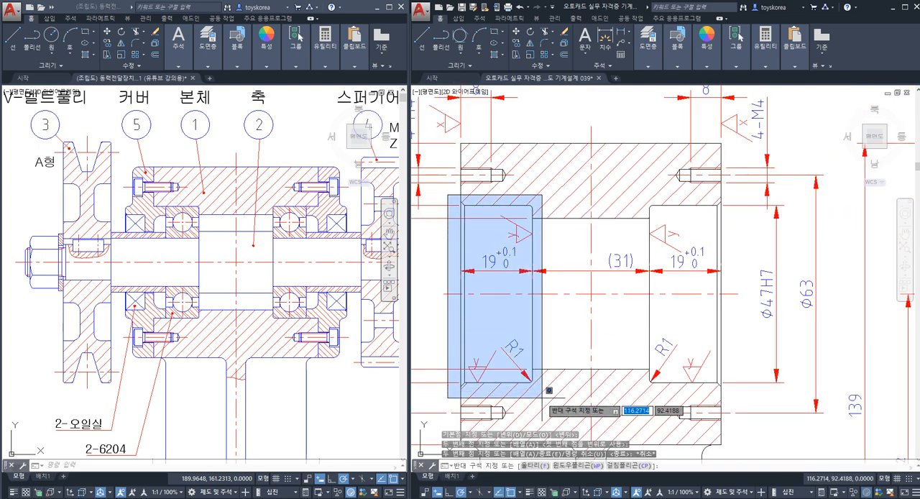
{"action": "key", "text": "Escape"}
{"action": "key", "text": "Escape"}
{"action": "key", "text": "Escape"}
Step: Highlight the upper and lower lines of the central Ø40 bore to examine which surface still lacks a roughness symbol
{"action": "middle_click_drag", "start_coordinate": [536, 354], "coordinate": [603, 324]}
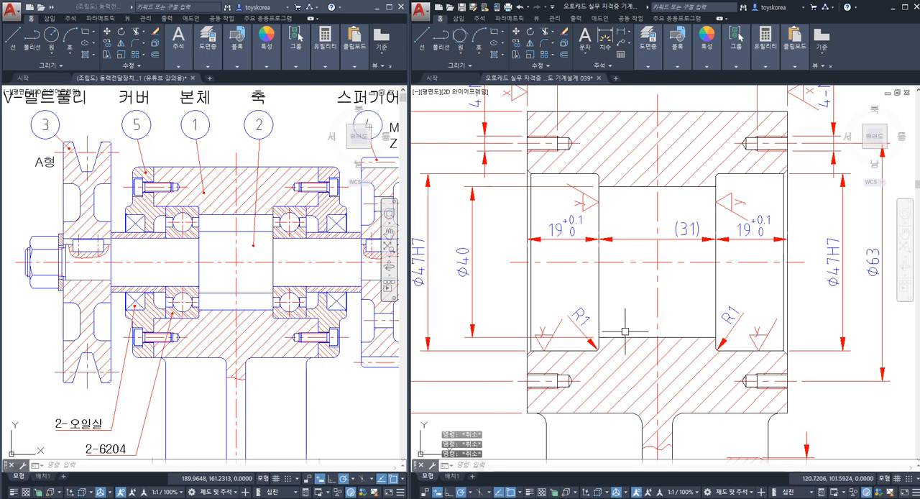
{"action": "left_click", "coordinate": [625, 335]}
{"action": "left_click", "coordinate": [626, 187]}
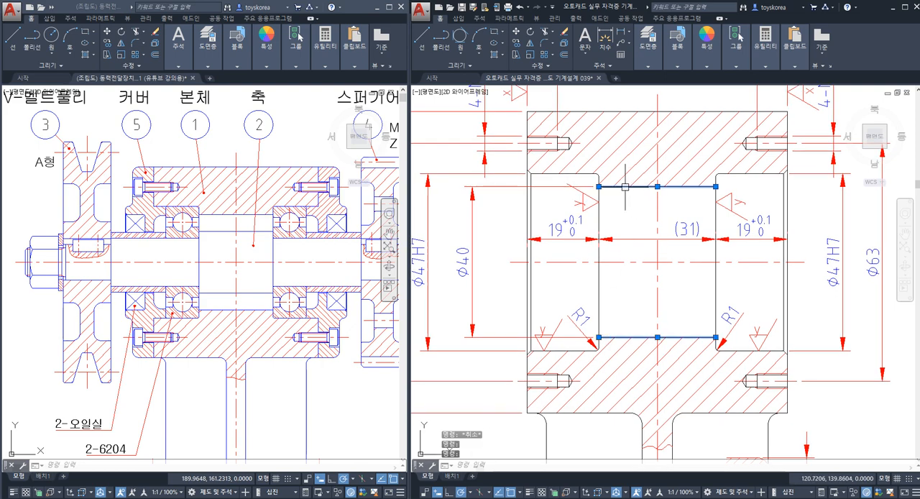
{"action": "key", "text": "Escape"}
{"action": "left_click", "coordinate": [625, 187]}
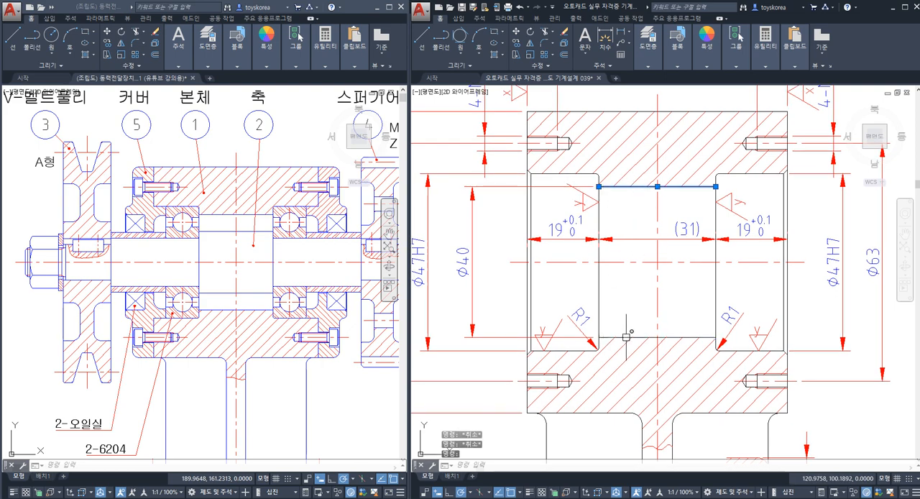
{"action": "left_click", "coordinate": [626, 336]}
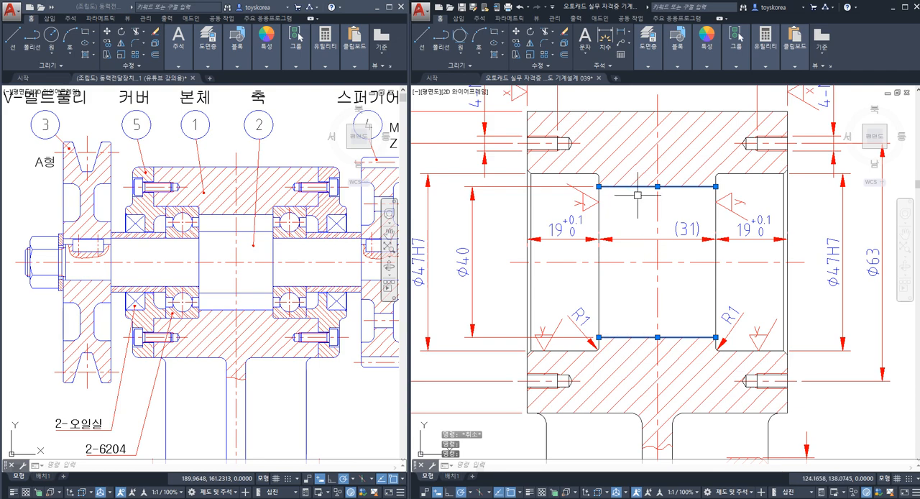
{"action": "key", "text": "Escape"}
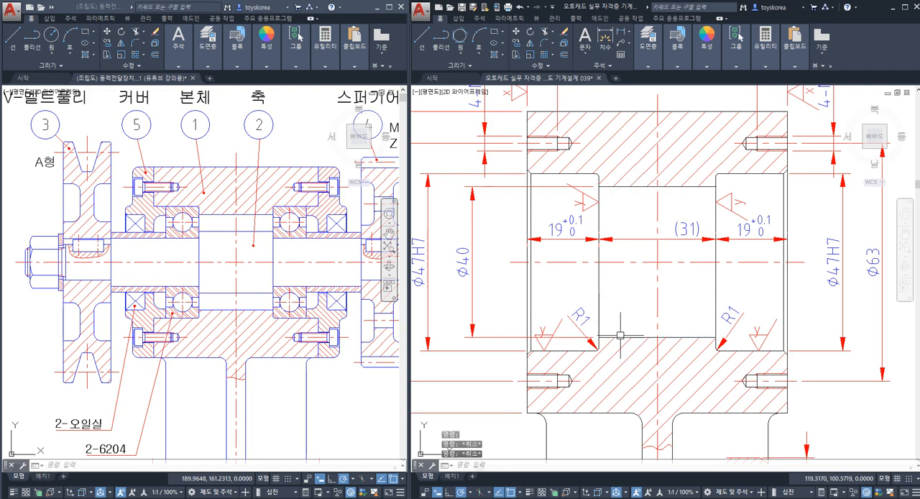
{"action": "left_click", "coordinate": [621, 336]}
{"action": "left_click", "coordinate": [624, 187]}
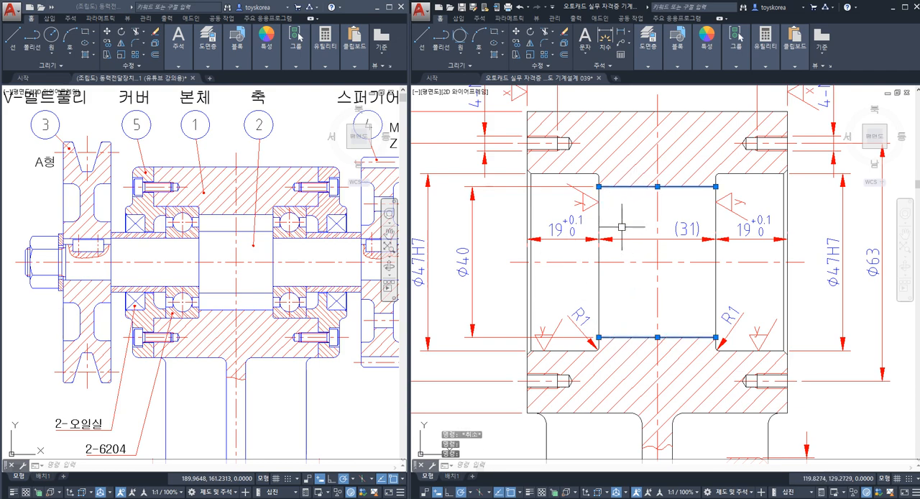
{"action": "key", "text": "Escape"}
{"action": "key", "text": "Escape"}
Step: Copy the upright w symbol by its tip from the symbol set onto the Ø40 dimension's lower extension line and save the drawing
{"action": "scroll", "coordinate": [611, 236], "scroll_direction": "down", "scroll_amount": 2}
{"action": "middle_click_drag", "start_coordinate": [647, 247], "coordinate": [512, 274]}
{"action": "middle_click_drag", "start_coordinate": [807, 250], "coordinate": [593, 316]}
{"action": "scroll", "coordinate": [792, 253], "scroll_direction": "up", "scroll_amount": 2}
{"action": "left_click", "coordinate": [693, 255]}
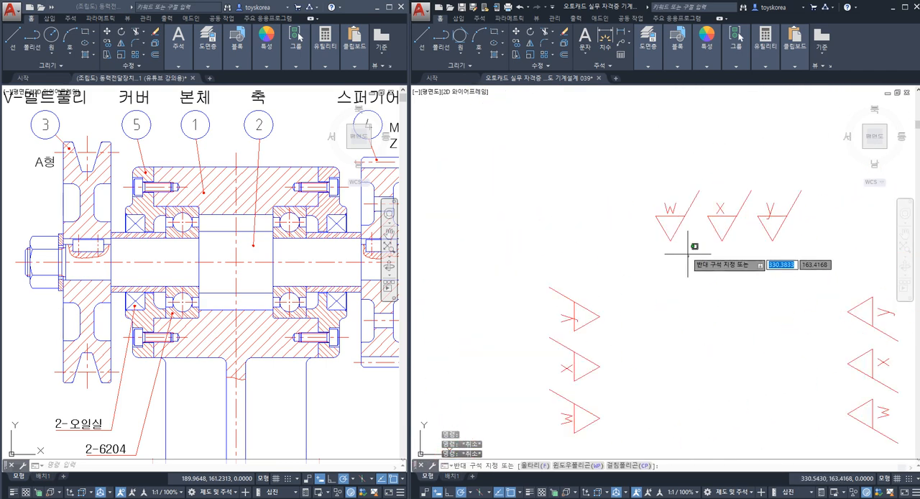
{"action": "left_click", "coordinate": [643, 195]}
{"action": "key", "text": "Return"}
{"action": "left_click", "coordinate": [670, 241]}
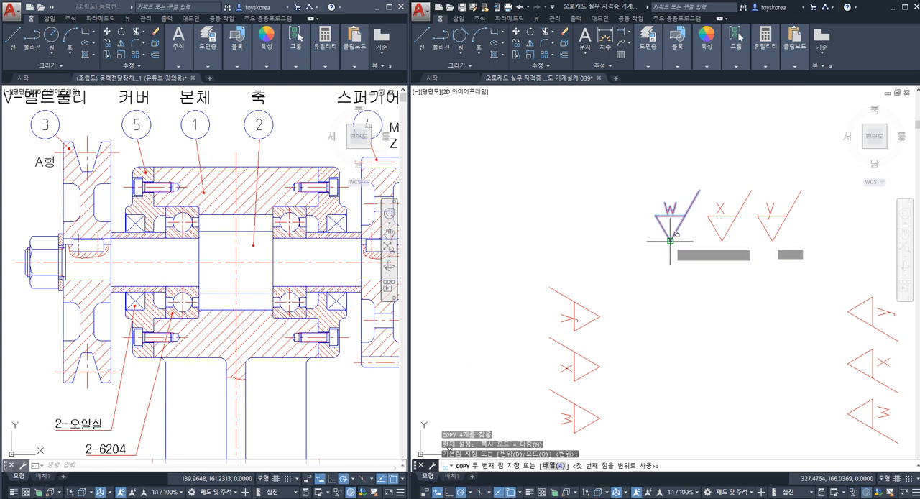
{"action": "scroll", "coordinate": [661, 244], "scroll_direction": "down", "scroll_amount": 4}
{"action": "scroll", "coordinate": [678, 269], "scroll_direction": "up", "scroll_amount": 10}
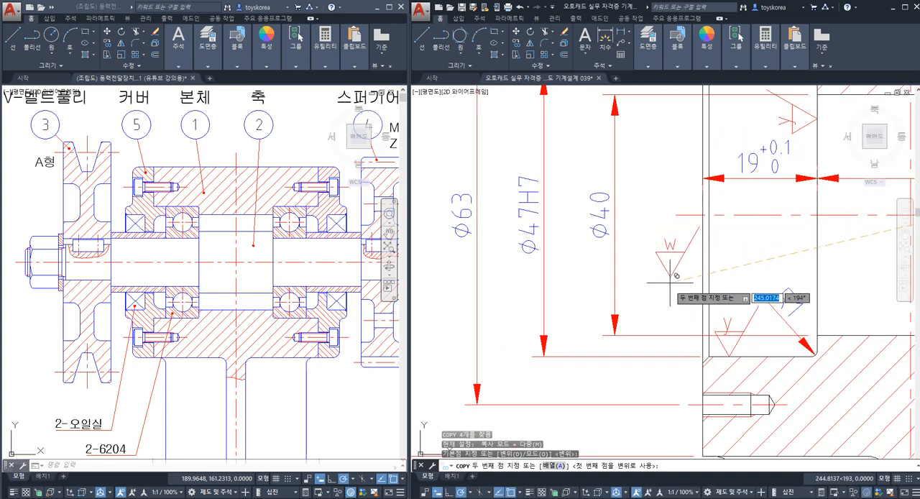
{"action": "middle_click_drag", "start_coordinate": [709, 302], "coordinate": [529, 280]}
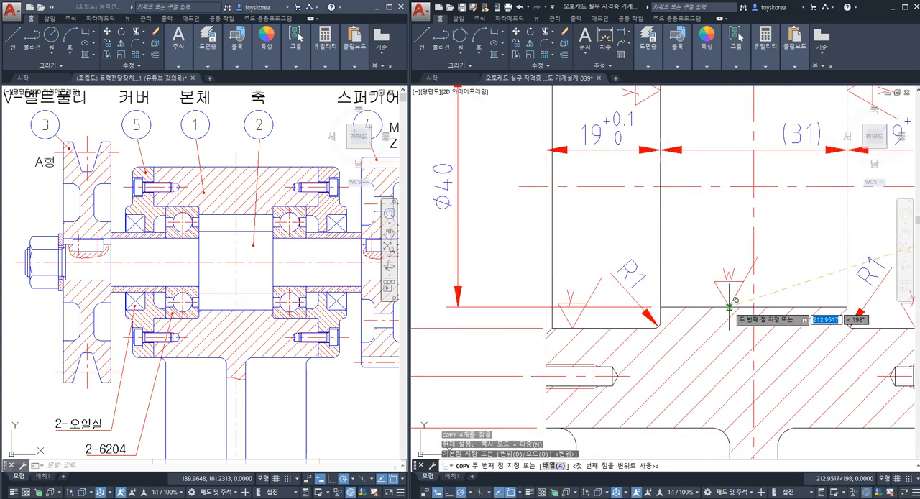
{"action": "left_click", "coordinate": [497, 305]}
{"action": "key", "text": "Escape"}
{"action": "scroll", "coordinate": [525, 243], "scroll_direction": "down", "scroll_amount": 4}
{"action": "key", "text": "ctrl+s"}
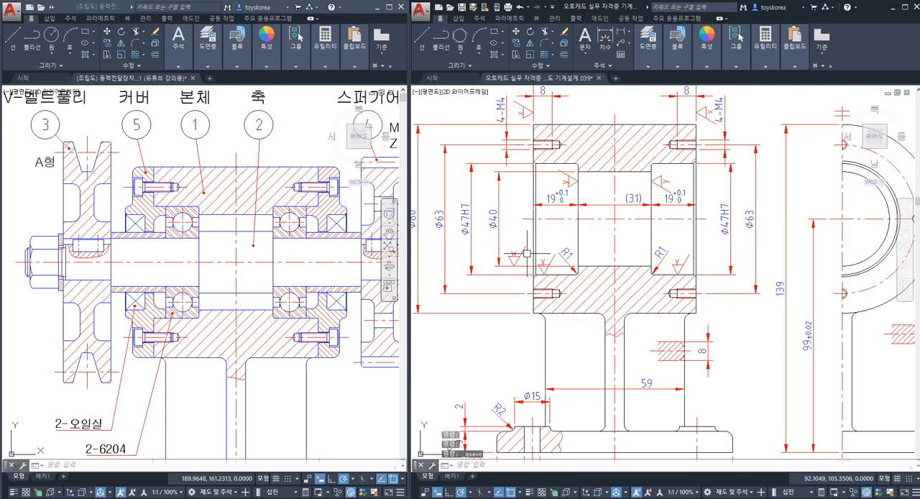
Step: Highlight the Ø40 bore's lower line to compare it with the w symbol on its extension line
{"action": "scroll", "coordinate": [577, 265], "scroll_direction": "up", "scroll_amount": 2}
{"action": "middle_click_drag", "start_coordinate": [580, 262], "coordinate": [585, 284]}
{"action": "left_click", "coordinate": [606, 284]}
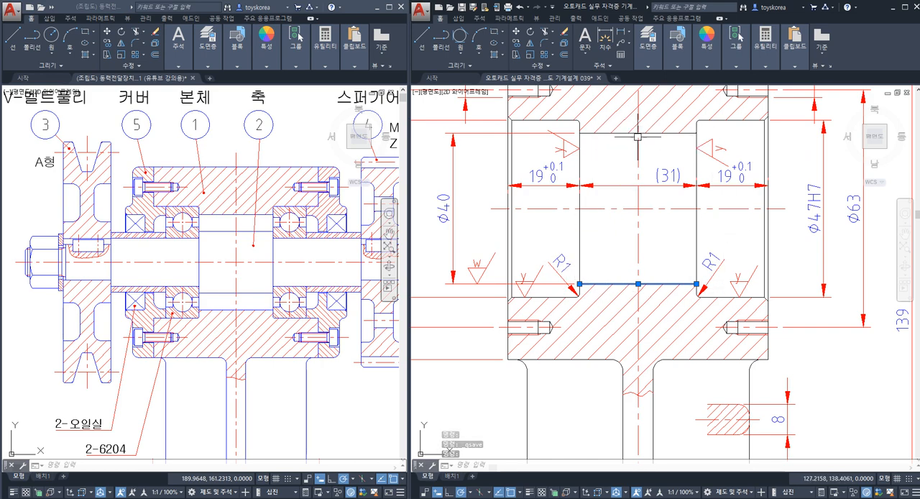
{"action": "key", "text": "Escape"}
{"action": "key", "text": "Escape"}
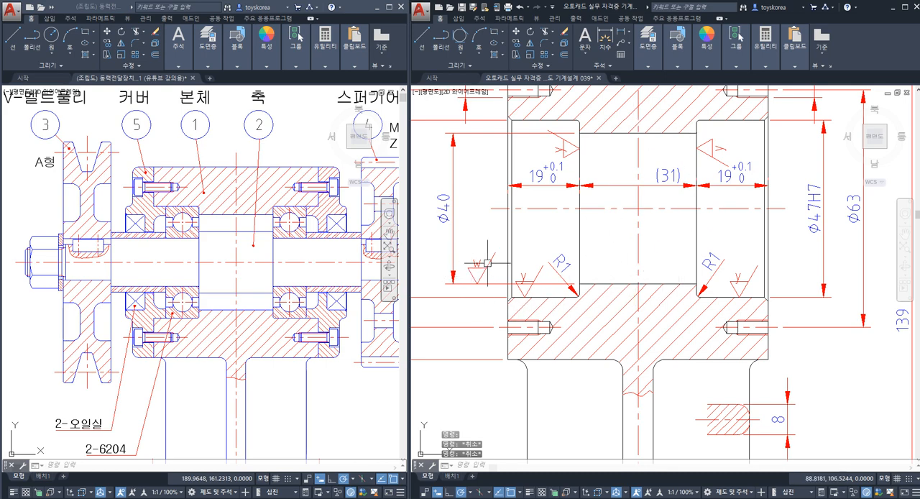
{"action": "key", "text": "Escape"}
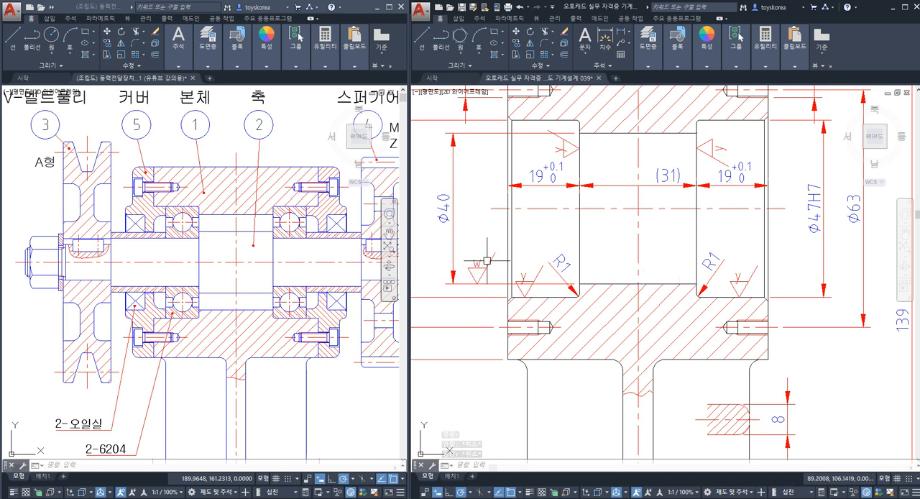
Step: Save the drawing with the bore roughness symbols in place
{"action": "scroll", "coordinate": [521, 252], "scroll_direction": "down", "scroll_amount": 6}
{"action": "scroll", "coordinate": [525, 205], "scroll_direction": "up", "scroll_amount": 3}
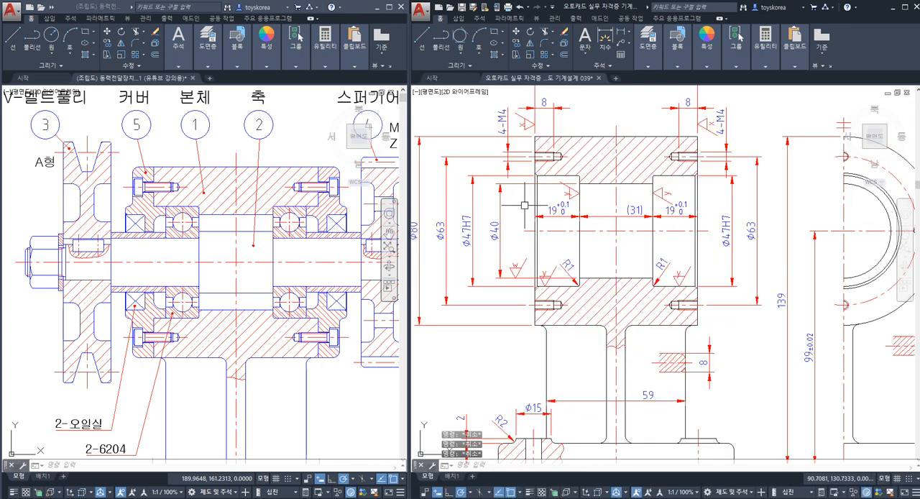
{"action": "key", "text": "ctrl+s"}
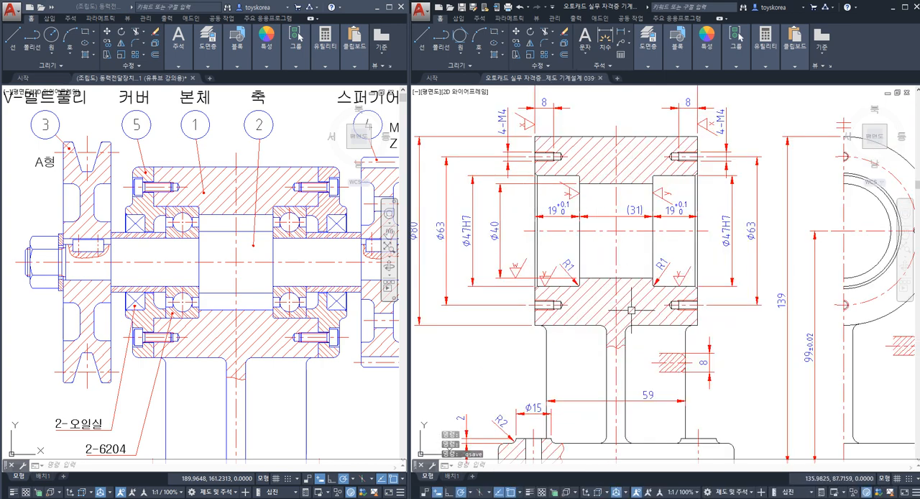
Step: Highlight both walls of the 4-Ø6.6 bolt hole in the base section to examine the surface needing a roughness symbol
{"action": "middle_click_drag", "start_coordinate": [626, 311], "coordinate": [636, 244]}
{"action": "middle_click_drag", "start_coordinate": [562, 353], "coordinate": [586, 277]}
{"action": "scroll", "coordinate": [562, 322], "scroll_direction": "up", "scroll_amount": 2}
{"action": "middle_click_drag", "start_coordinate": [517, 326], "coordinate": [565, 328]}
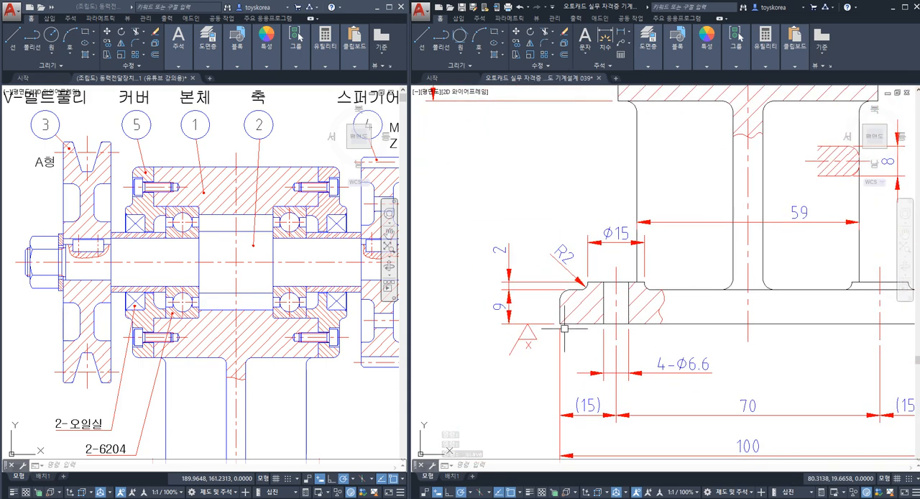
{"action": "scroll", "coordinate": [565, 329], "scroll_direction": "up", "scroll_amount": 3}
{"action": "scroll", "coordinate": [584, 267], "scroll_direction": "down", "scroll_amount": 2}
{"action": "middle_click_drag", "start_coordinate": [583, 266], "coordinate": [603, 297]}
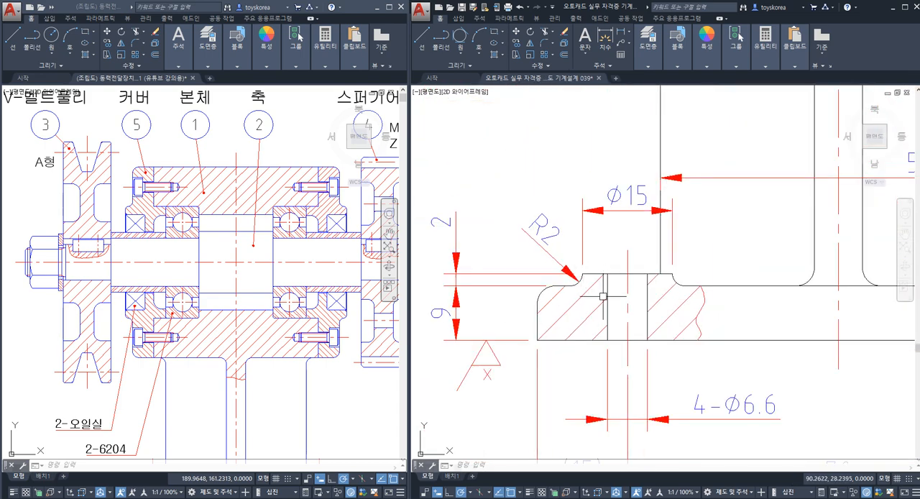
{"action": "left_click", "coordinate": [609, 290]}
{"action": "left_click", "coordinate": [646, 294]}
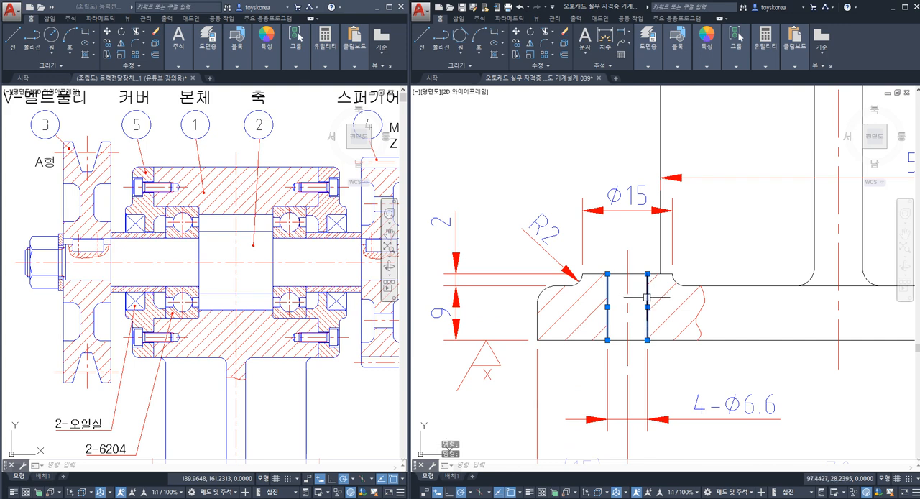
{"action": "key", "text": "Escape"}
{"action": "middle_click_drag", "start_coordinate": [642, 323], "coordinate": [625, 286]}
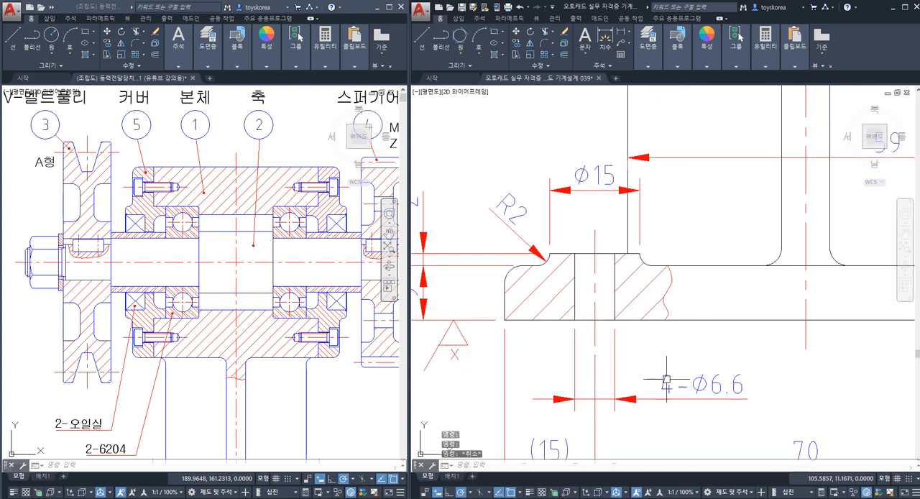
Step: Highlight the 4-Ø6.6 dimension below the base to check which hole surfaces it covers
{"action": "left_click", "coordinate": [693, 384]}
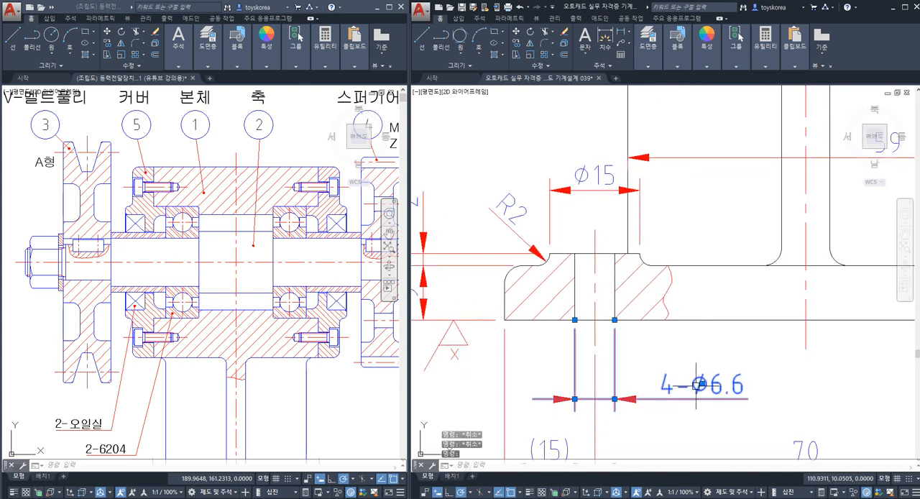
{"action": "key", "text": "Escape"}
{"action": "left_click", "coordinate": [696, 397]}
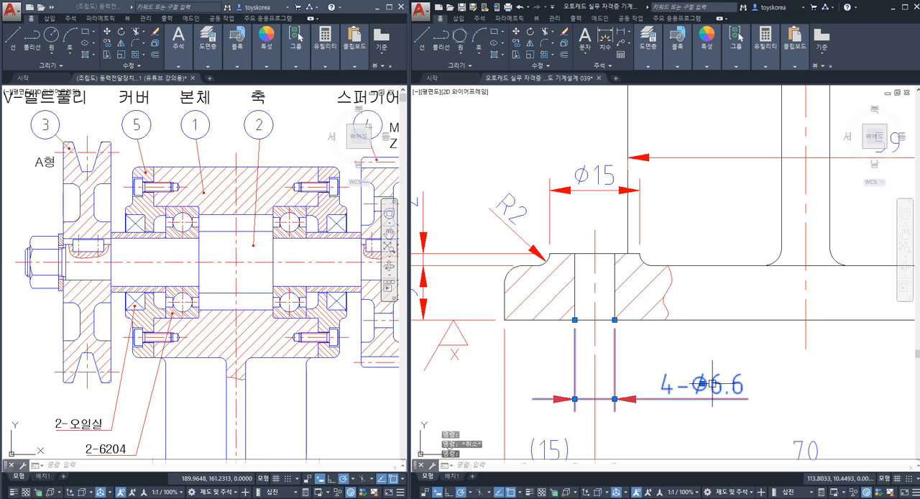
{"action": "key", "text": "Escape"}
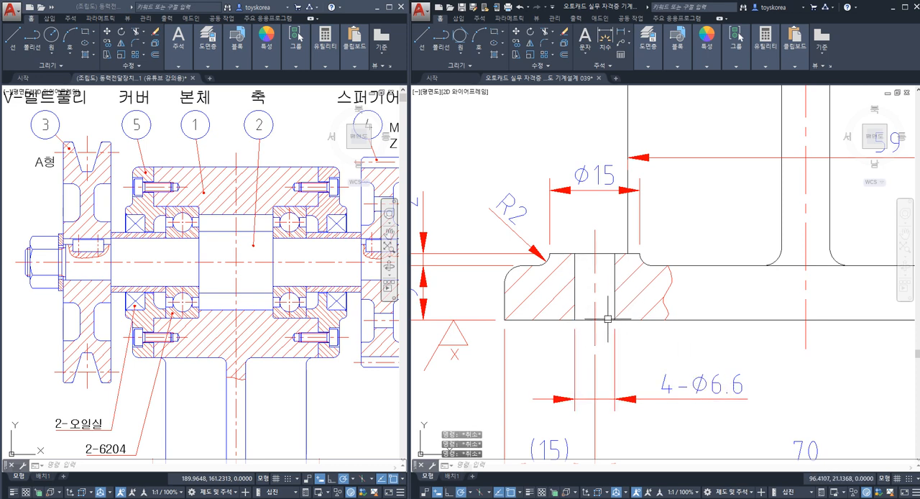
Step: Compare the Ø6.6 hole's left and right walls by highlighting each line up close
{"action": "scroll", "coordinate": [583, 267], "scroll_direction": "up", "scroll_amount": 2}
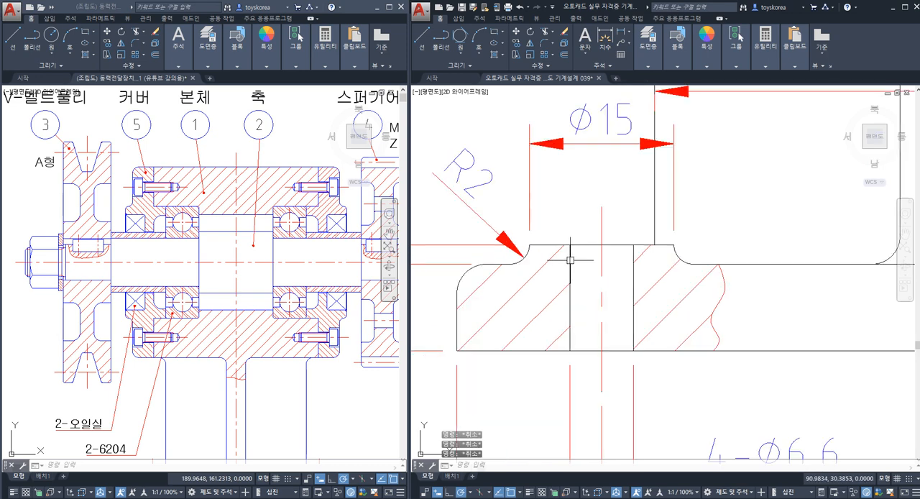
{"action": "left_click", "coordinate": [570, 259]}
{"action": "key", "text": "Escape"}
{"action": "left_click", "coordinate": [632, 273]}
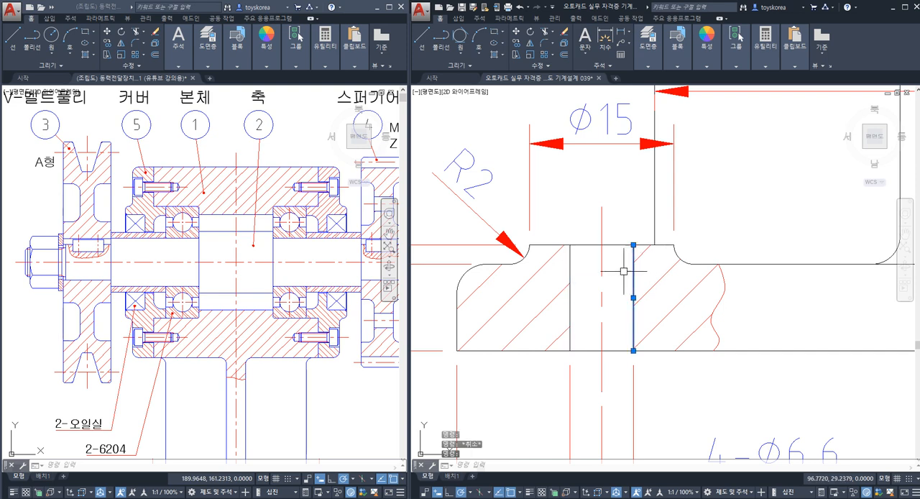
{"action": "left_click", "coordinate": [570, 270]}
{"action": "key", "text": "Escape"}
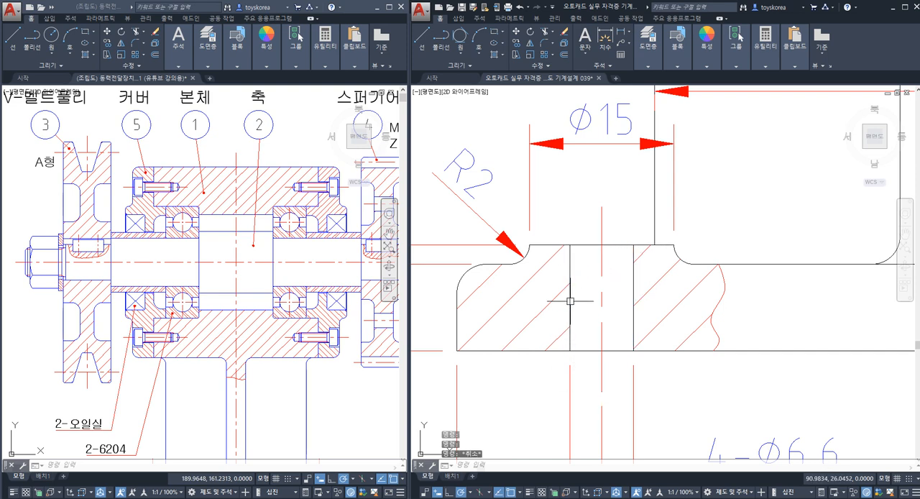
Step: Highlight the Ø6.6 hole's two walls and the Ø15 boss's top face to distinguish the surfaces needing roughness symbols
{"action": "left_click", "coordinate": [570, 270]}
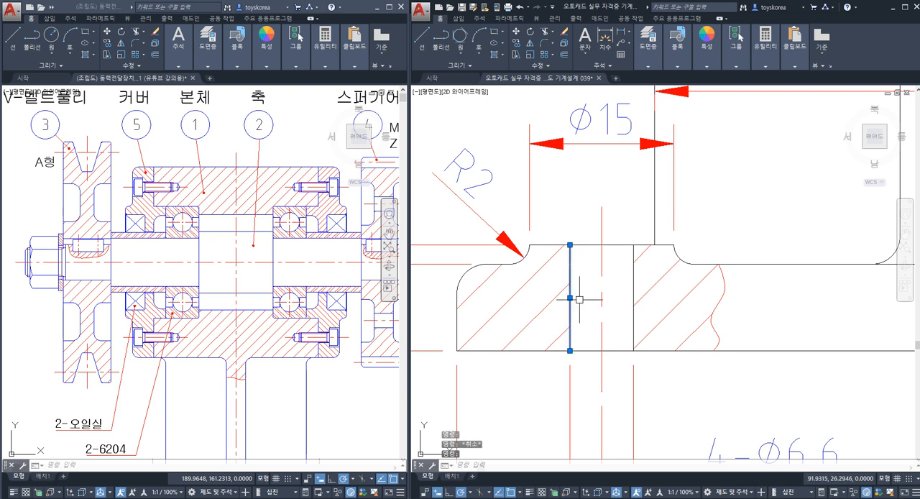
{"action": "left_click", "coordinate": [629, 285]}
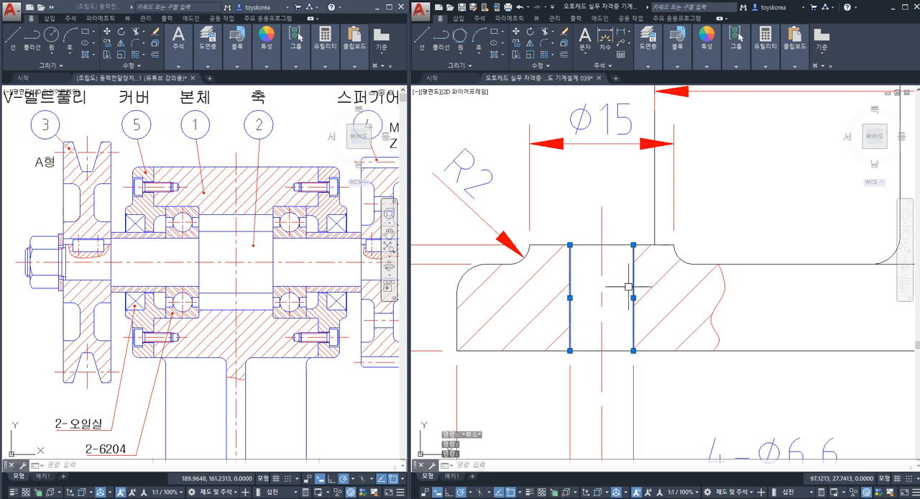
{"action": "key", "text": "Escape"}
{"action": "left_click", "coordinate": [620, 245]}
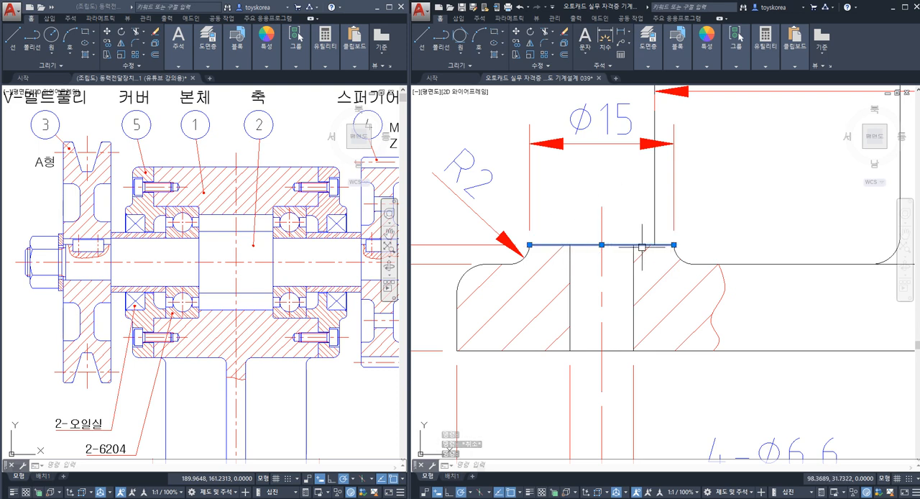
{"action": "key", "text": "Escape"}
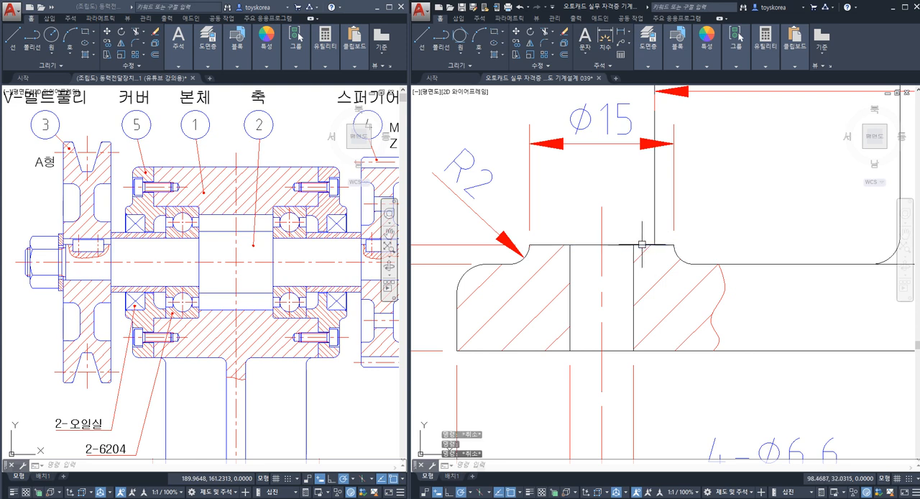
{"action": "left_click", "coordinate": [581, 245]}
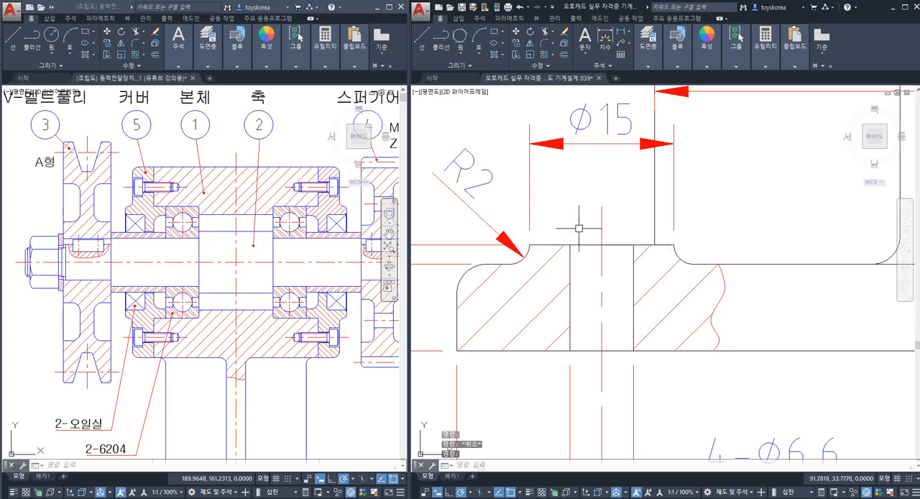
{"action": "key", "text": "Escape"}
Step: Copy the downward-pointing x roughness symbol from the symbol set onto the extension line of the Ø15 boss's top face
{"action": "scroll", "coordinate": [578, 237], "scroll_direction": "down", "scroll_amount": 3}
{"action": "scroll", "coordinate": [559, 303], "scroll_direction": "down", "scroll_amount": 2}
{"action": "scroll", "coordinate": [560, 302], "scroll_direction": "down", "scroll_amount": 1}
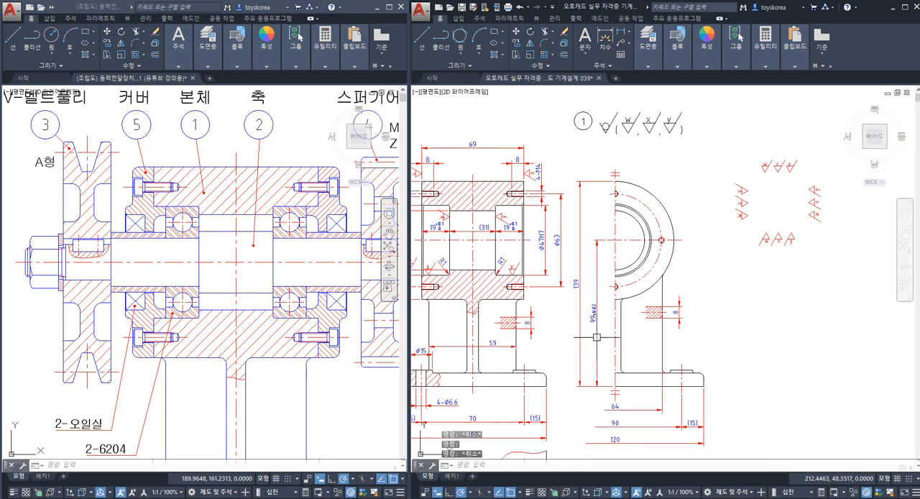
{"action": "scroll", "coordinate": [676, 219], "scroll_direction": "up", "scroll_amount": 5}
{"action": "left_click", "coordinate": [704, 234]}
{"action": "left_click", "coordinate": [680, 199]}
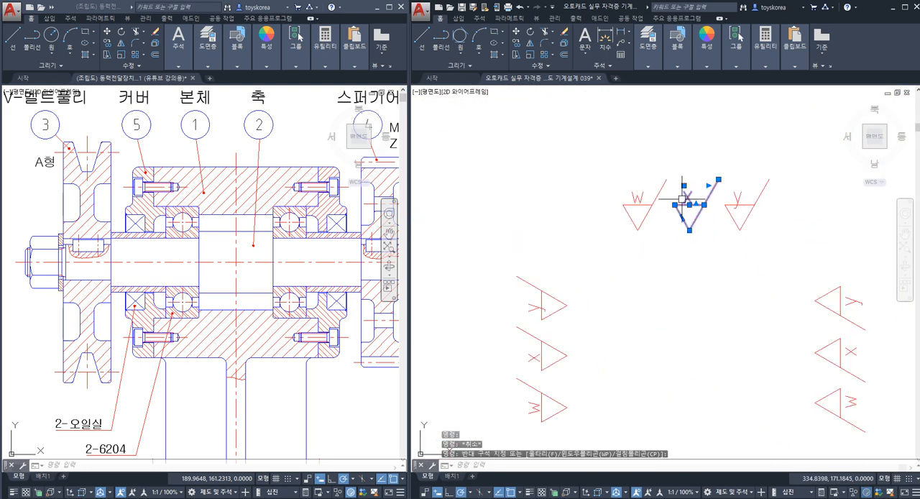
{"action": "type", "text": "co"}
{"action": "key", "text": "space"}
{"action": "left_click", "coordinate": [690, 230]}
{"action": "scroll", "coordinate": [685, 230], "scroll_direction": "down", "scroll_amount": 3}
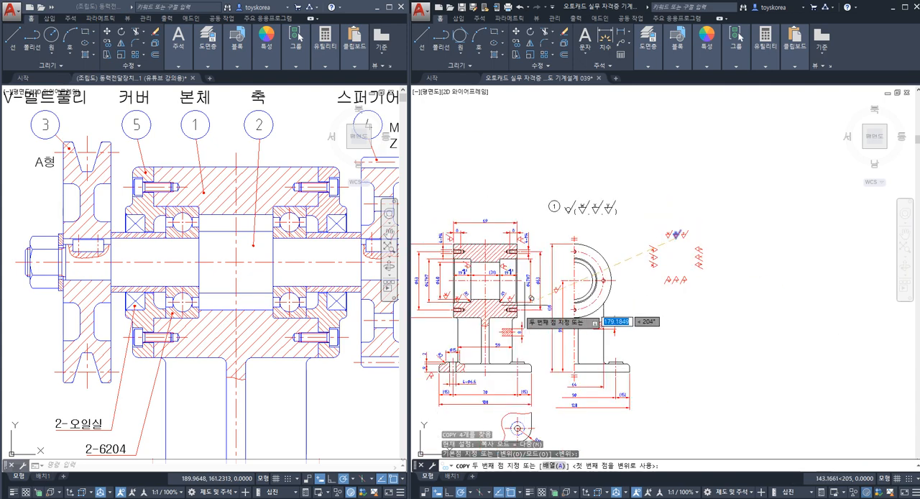
{"action": "scroll", "coordinate": [536, 335], "scroll_direction": "up", "scroll_amount": 6}
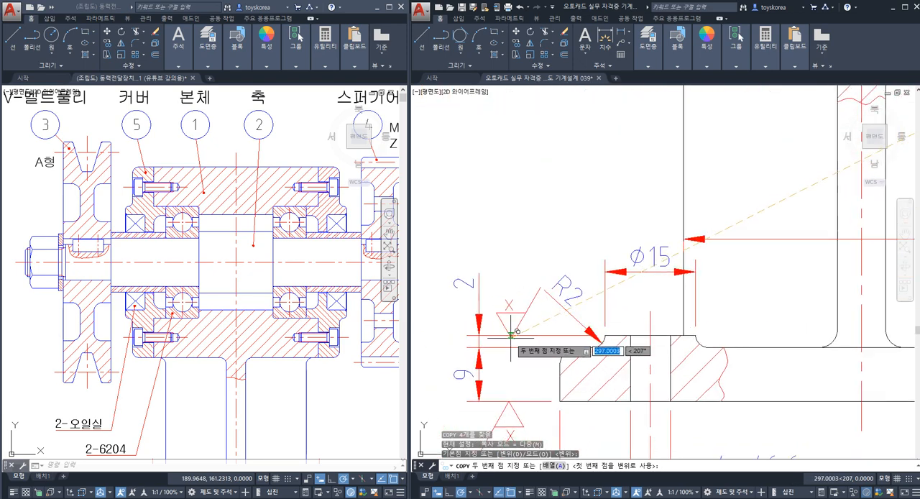
{"action": "left_click", "coordinate": [512, 335]}
{"action": "key", "text": "Escape"}
Step: Copy the left-pointing w roughness symbol from the symbol set onto the left extension line of the 4-Ø6.6 dimension
{"action": "scroll", "coordinate": [528, 325], "scroll_direction": "down", "scroll_amount": 5}
{"action": "middle_click_drag", "start_coordinate": [608, 338], "coordinate": [375, 389]}
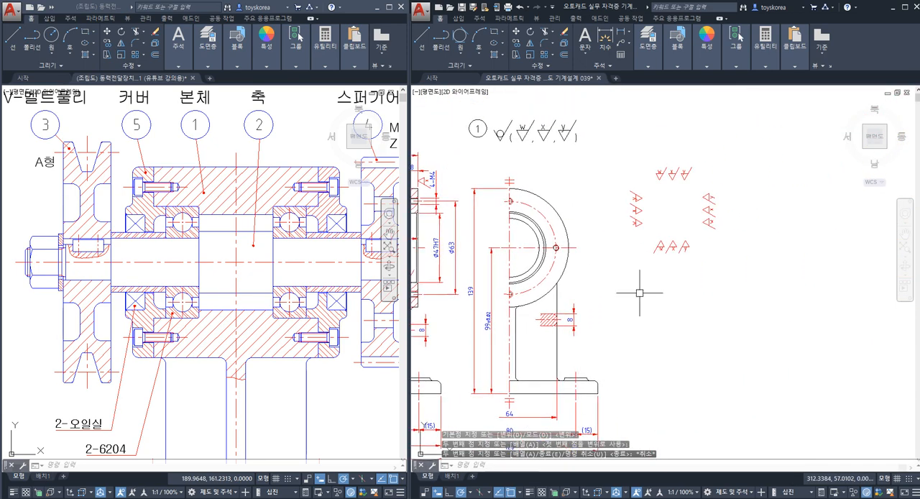
{"action": "scroll", "coordinate": [666, 203], "scroll_direction": "up", "scroll_amount": 6}
{"action": "middle_click_drag", "start_coordinate": [755, 228], "coordinate": [570, 266]}
{"action": "left_click_drag", "start_coordinate": [722, 317], "coordinate": [661, 280]}
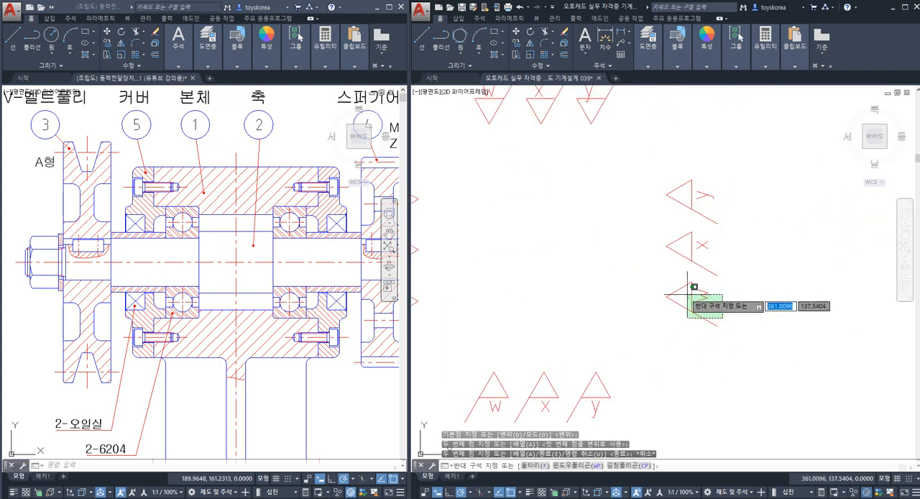
{"action": "key", "text": "Return"}
{"action": "left_click", "coordinate": [666, 295]}
{"action": "scroll", "coordinate": [676, 306], "scroll_direction": "down", "scroll_amount": 4}
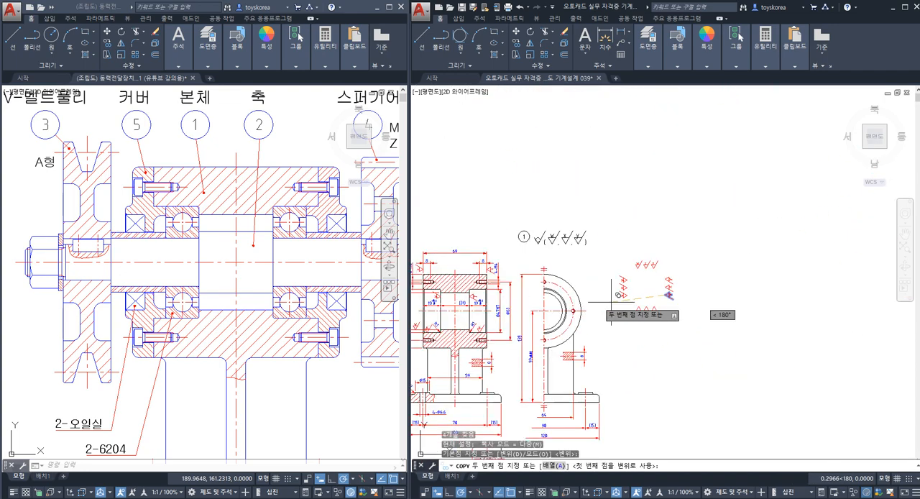
{"action": "scroll", "coordinate": [627, 345], "scroll_direction": "up", "scroll_amount": 7}
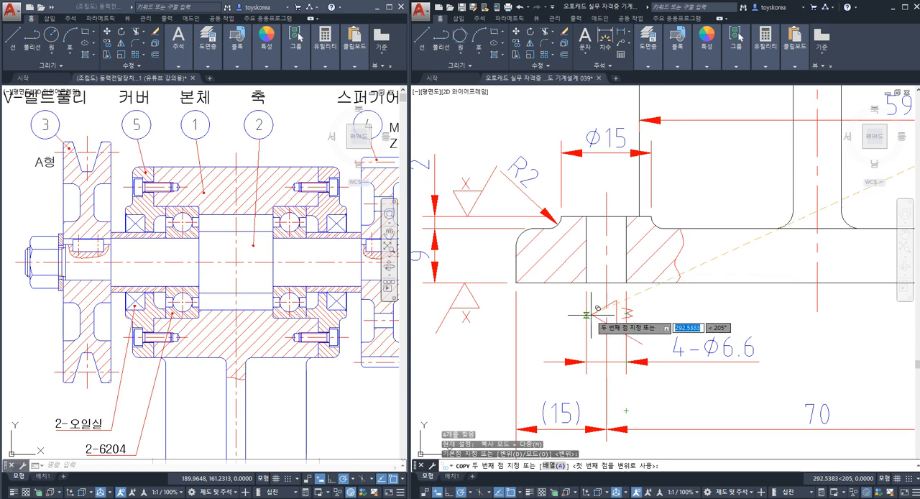
{"action": "left_click", "coordinate": [589, 314]}
{"action": "key", "text": "Escape"}
{"action": "key", "text": "Escape"}
Step: Highlight the Ø6.6 hole's walls and the boss's top face to check them against their w and x symbols
{"action": "left_click", "coordinate": [588, 250]}
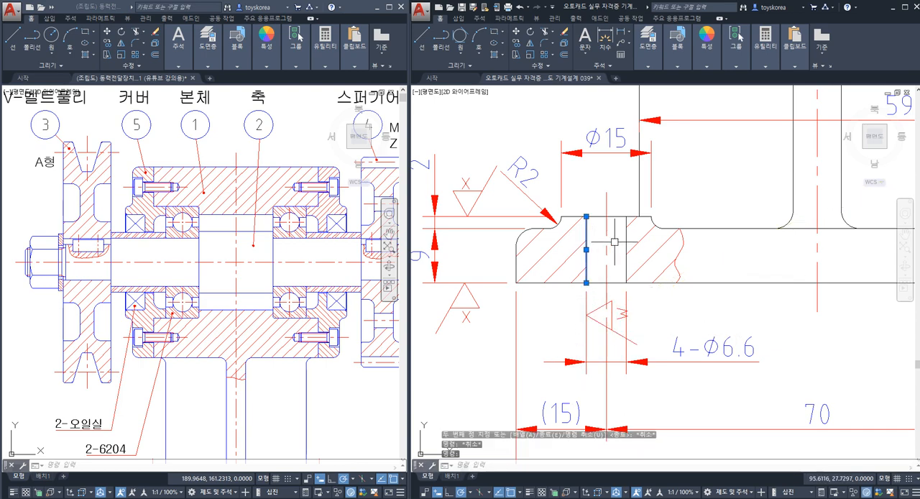
{"action": "left_click", "coordinate": [626, 244]}
{"action": "key", "text": "Escape"}
{"action": "left_click", "coordinate": [620, 216]}
{"action": "key", "text": "Escape"}
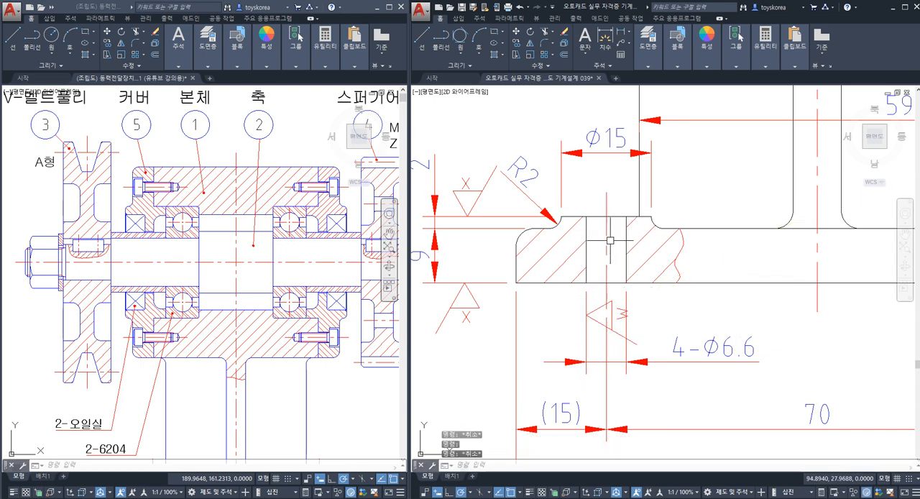
{"action": "middle_click_drag", "start_coordinate": [608, 208], "coordinate": [633, 228]}
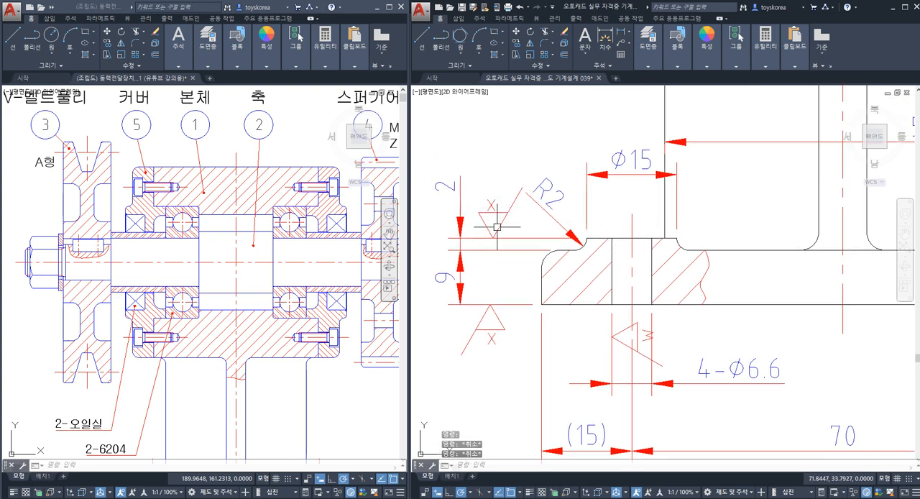
Step: Save the drawing with the boss face and Ø6.6 hole roughness symbols in place
{"action": "scroll", "coordinate": [504, 222], "scroll_direction": "down", "scroll_amount": 2}
{"action": "key", "text": "ctrl+s"}
{"action": "scroll", "coordinate": [483, 381], "scroll_direction": "down", "scroll_amount": 4}
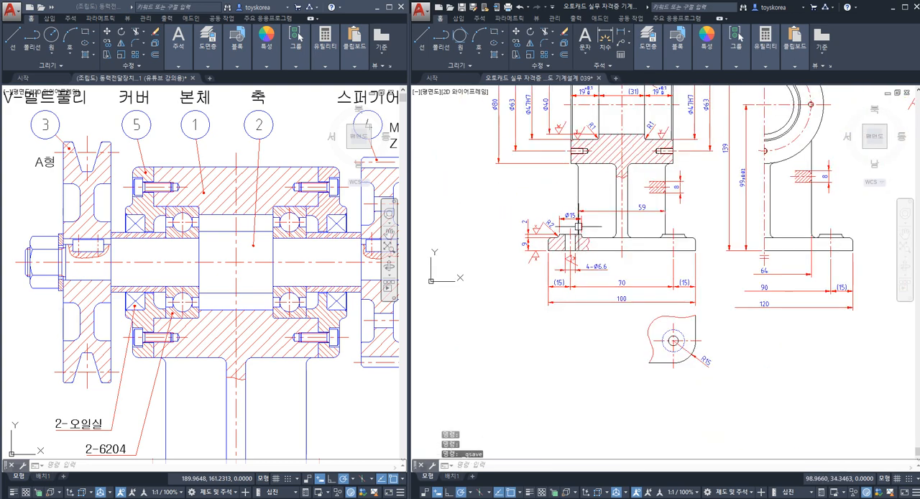
Step: Review the roughness symbols across the front view, from the base's bottom edge up to the bearing housing
{"action": "scroll", "coordinate": [550, 321], "scroll_direction": "up", "scroll_amount": 1}
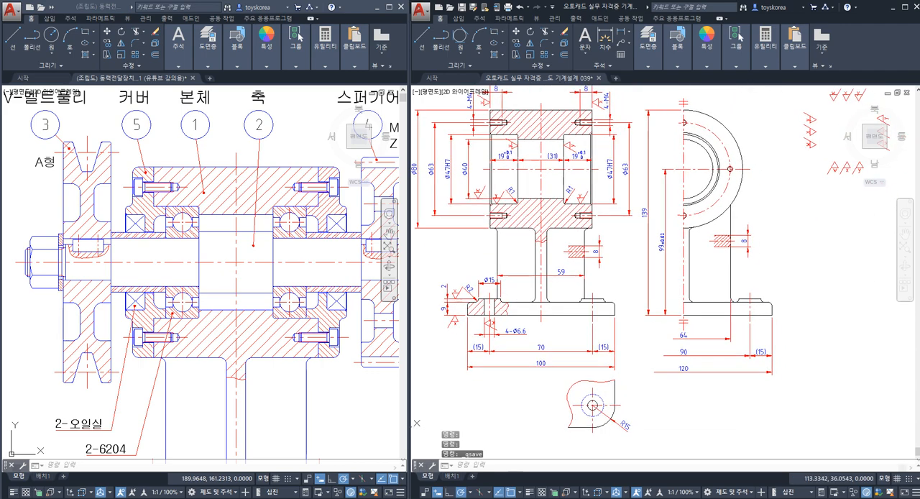
{"action": "scroll", "coordinate": [513, 338], "scroll_direction": "up", "scroll_amount": 1}
{"action": "left_click", "coordinate": [549, 316]}
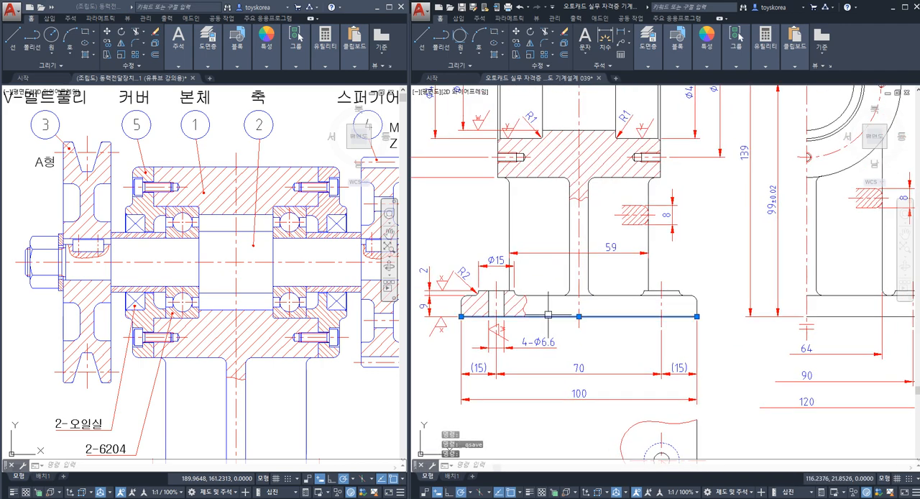
{"action": "key", "text": "Escape"}
{"action": "middle_click_drag", "start_coordinate": [550, 320], "coordinate": [576, 339]}
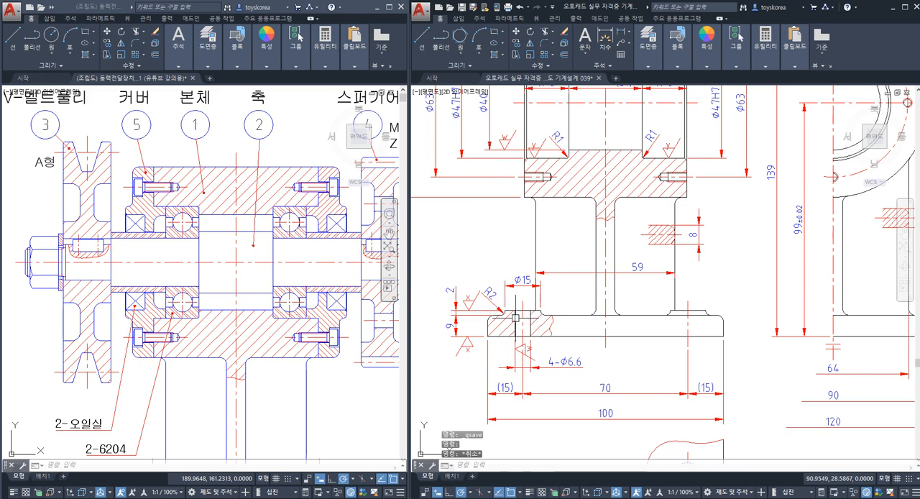
{"action": "middle_click_drag", "start_coordinate": [559, 248], "coordinate": [568, 358]}
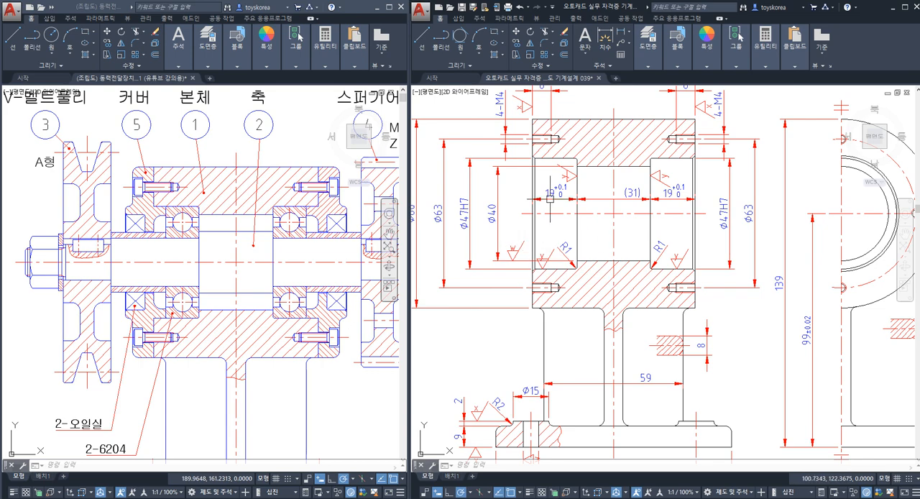
{"action": "middle_click_drag", "start_coordinate": [549, 195], "coordinate": [540, 249]}
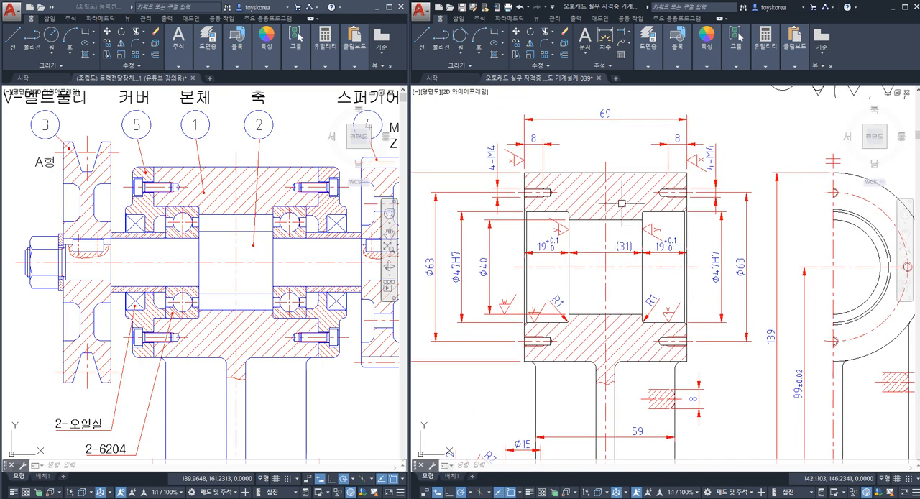
{"action": "scroll", "coordinate": [517, 152], "scroll_direction": "down", "scroll_amount": 5}
{"action": "scroll", "coordinate": [534, 165], "scroll_direction": "up", "scroll_amount": 5}
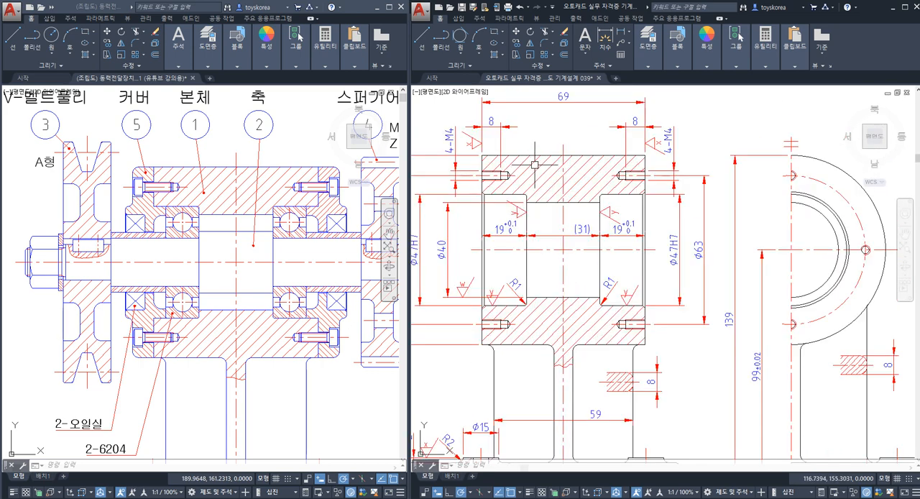
Step: Highlight the housing's outer edges and the support ribs, and compare them with the unmachined-surface symbol beside balloon 1
{"action": "left_click", "coordinate": [534, 154]}
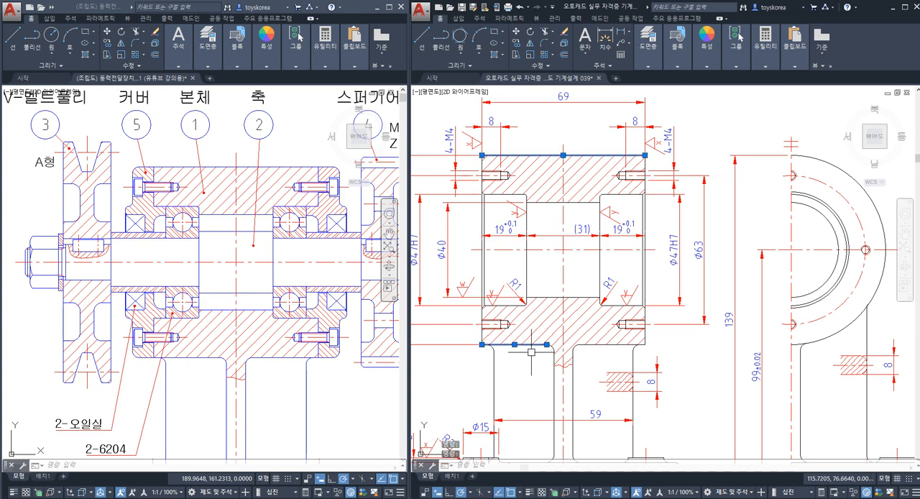
{"action": "left_click", "coordinate": [552, 379]}
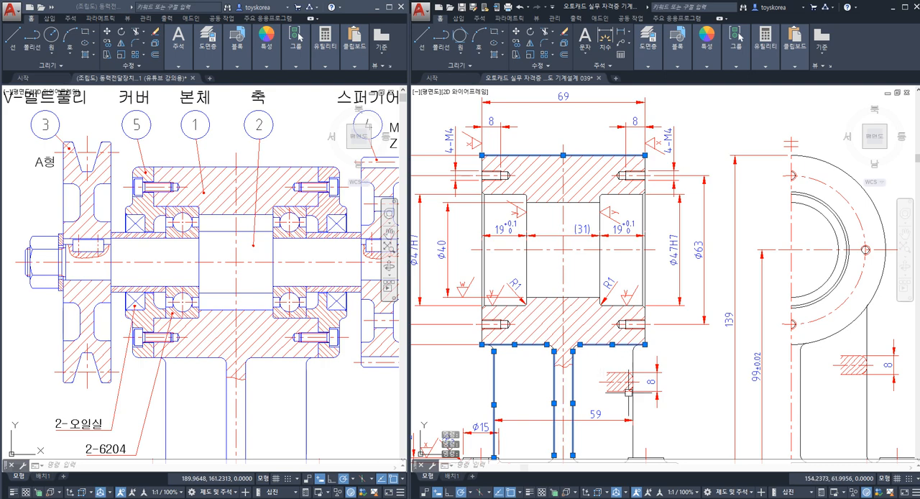
{"action": "scroll", "coordinate": [579, 323], "scroll_direction": "down", "scroll_amount": 3}
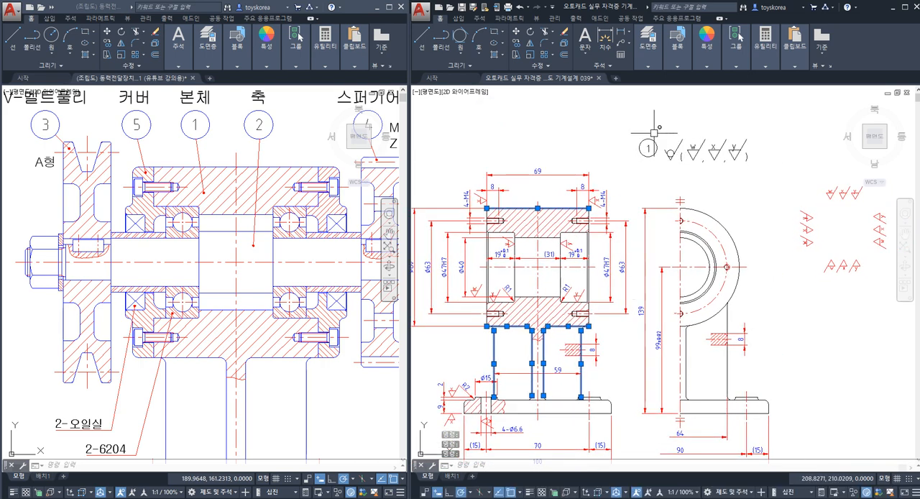
{"action": "left_click", "coordinate": [652, 125]}
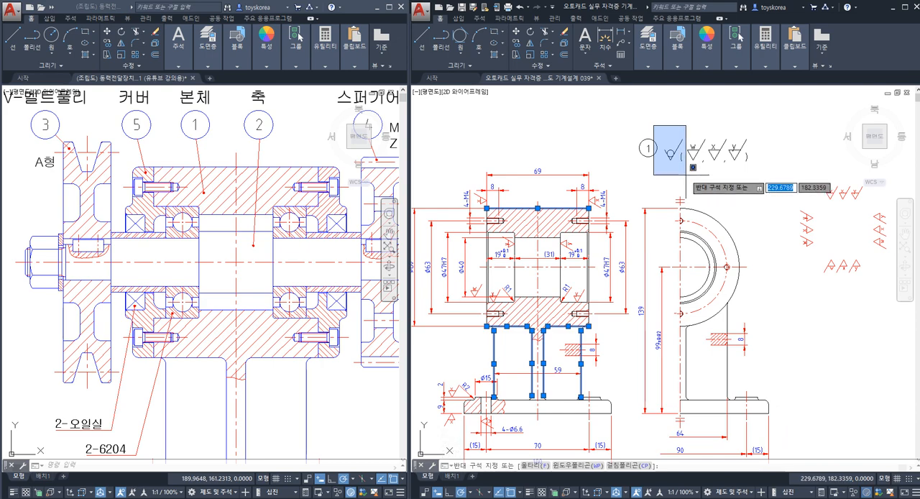
{"action": "left_click", "coordinate": [686, 175]}
{"action": "key", "text": "Escape"}
Step: Window the general roughness note beside balloon 1 to examine its unmachined symbol and the bracketed w, x and y symbols
{"action": "left_click", "coordinate": [677, 172]}
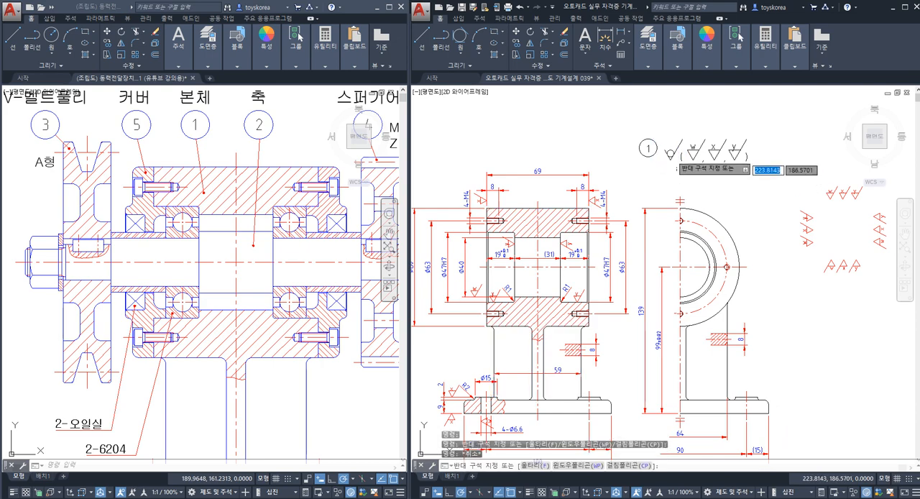
{"action": "left_click", "coordinate": [665, 146]}
{"action": "key", "text": "Escape"}
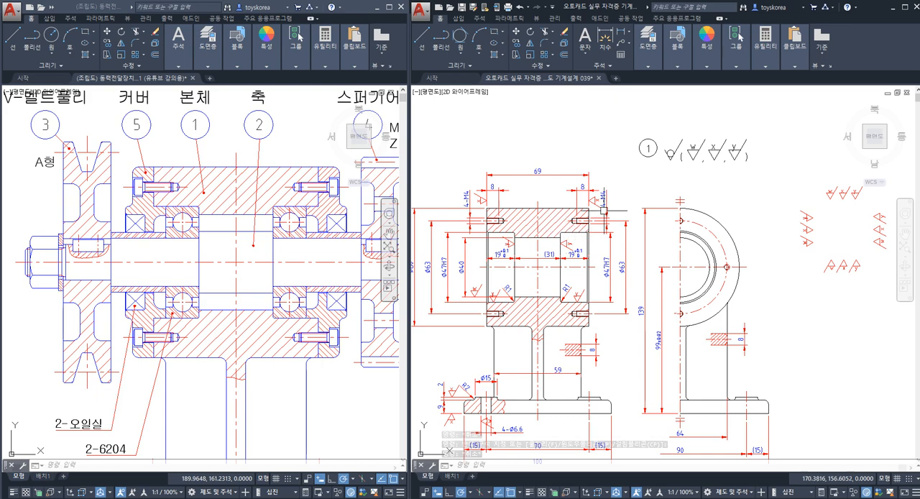
{"action": "left_click", "coordinate": [673, 177]}
{"action": "key", "text": "Escape"}
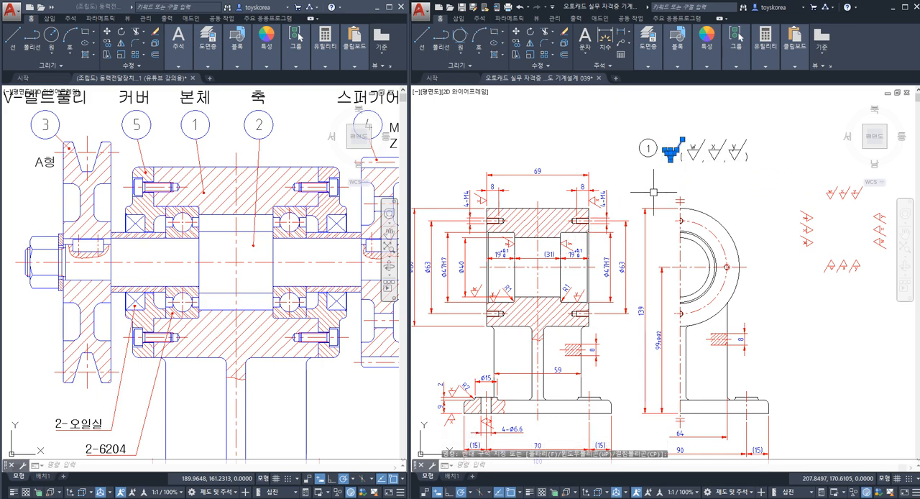
{"action": "left_click", "coordinate": [671, 110]}
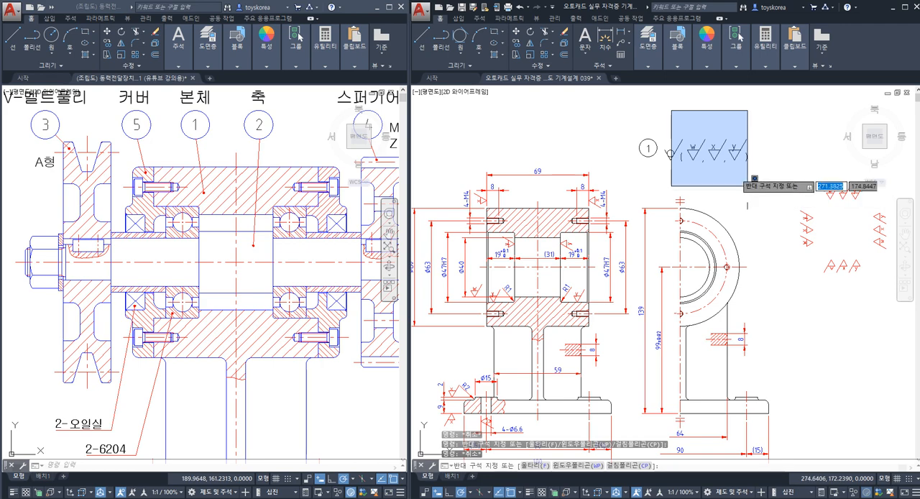
{"action": "key", "text": "Escape"}
Step: Examine up close the w symbol on the Ø40 extension line and the y symbol on the Ø47H7 bearing seat
{"action": "scroll", "coordinate": [535, 373], "scroll_direction": "up", "scroll_amount": 2}
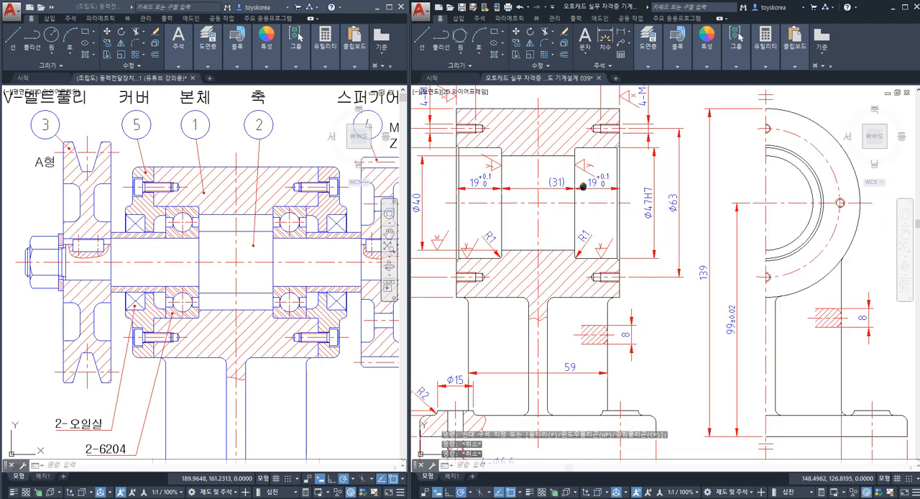
{"action": "middle_click_drag", "start_coordinate": [582, 185], "coordinate": [622, 195]}
{"action": "scroll", "coordinate": [473, 255], "scroll_direction": "up", "scroll_amount": 10}
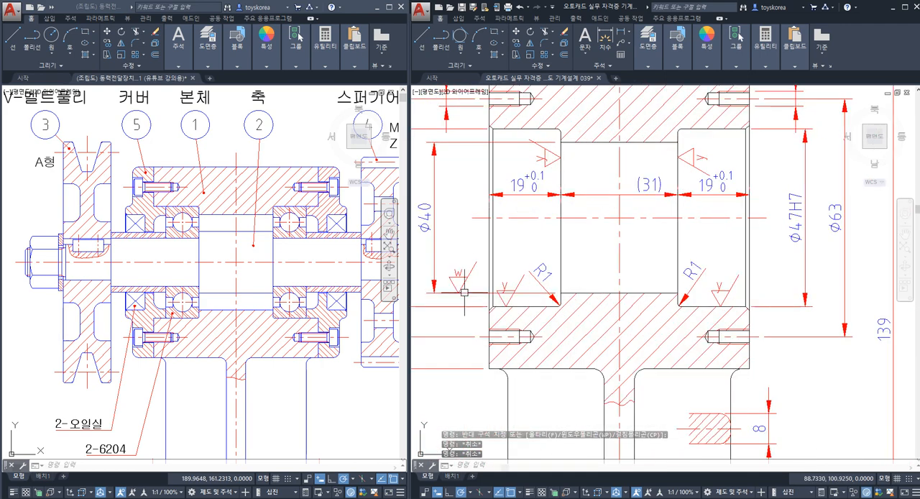
{"action": "scroll", "coordinate": [468, 252], "scroll_direction": "down", "scroll_amount": 8}
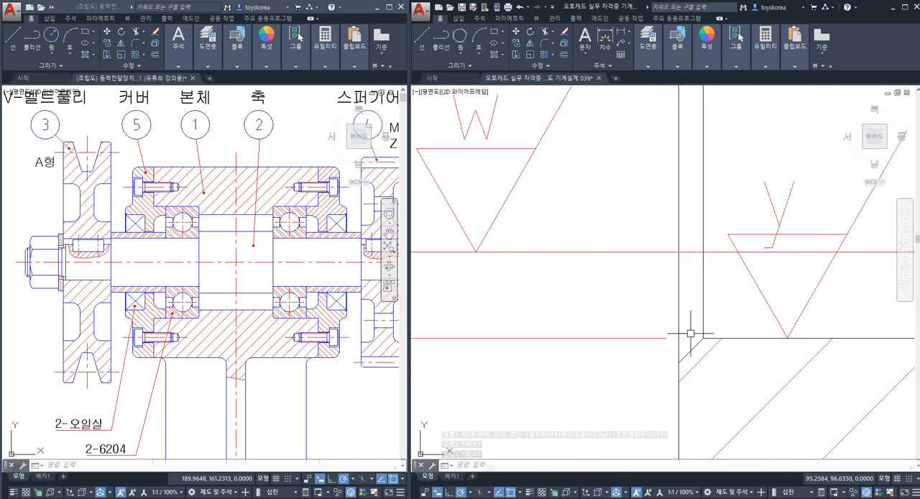
{"action": "scroll", "coordinate": [623, 281], "scroll_direction": "up", "scroll_amount": 5}
{"action": "key", "text": "Escape"}
{"action": "key", "text": "Escape"}
{"action": "scroll", "coordinate": [690, 287], "scroll_direction": "down", "scroll_amount": 5}
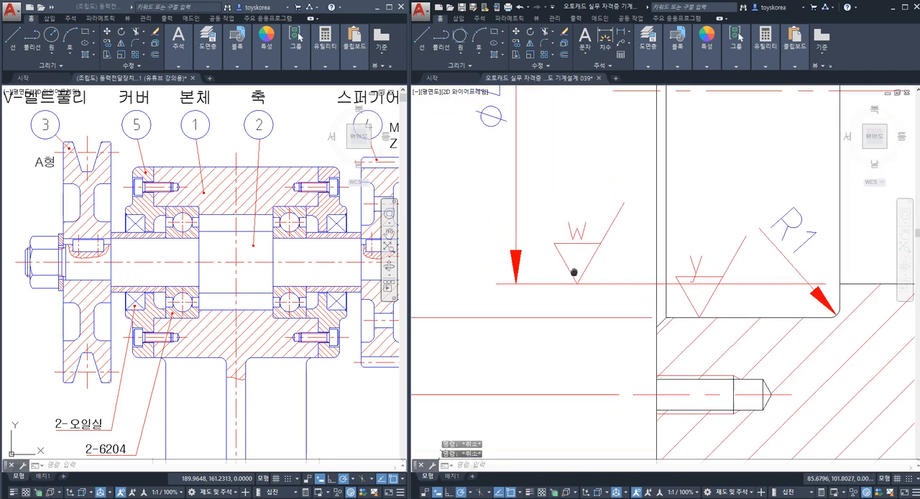
Step: Move the w roughness symbol straight up so its tip sits slightly above the Ø40 extension line
{"action": "left_click", "coordinate": [555, 192]}
{"action": "left_click", "coordinate": [630, 298]}
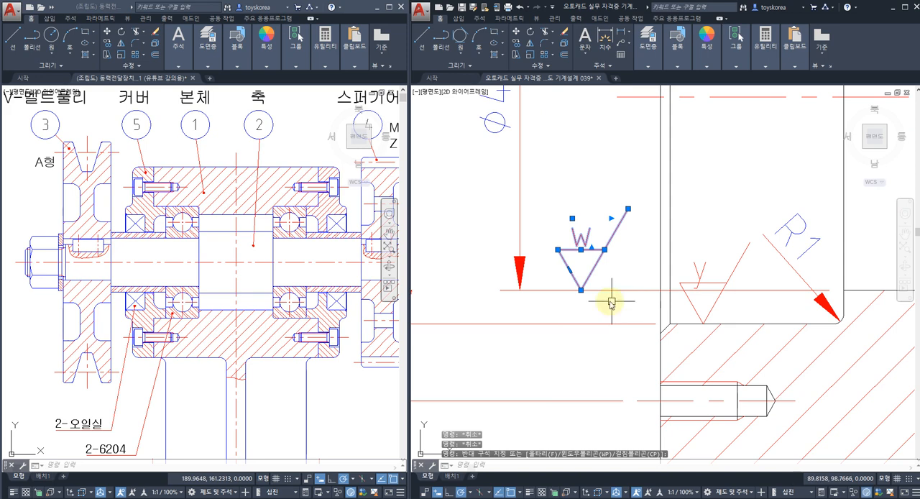
{"action": "type", "text": "m"}
{"action": "key", "text": "Return"}
{"action": "scroll", "coordinate": [614, 298], "scroll_direction": "up", "scroll_amount": 3}
{"action": "left_click", "coordinate": [616, 294]}
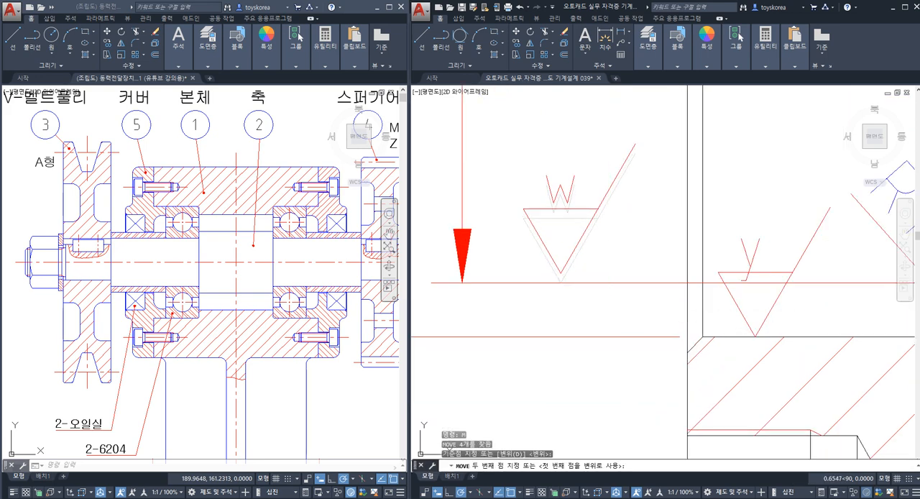
{"action": "key", "text": "Escape"}
Step: Move the w roughness symbol down so its tip sits slightly below the Ø40 extension line
{"action": "left_click", "coordinate": [629, 267]}
{"action": "left_click", "coordinate": [528, 192]}
{"action": "key", "text": "space"}
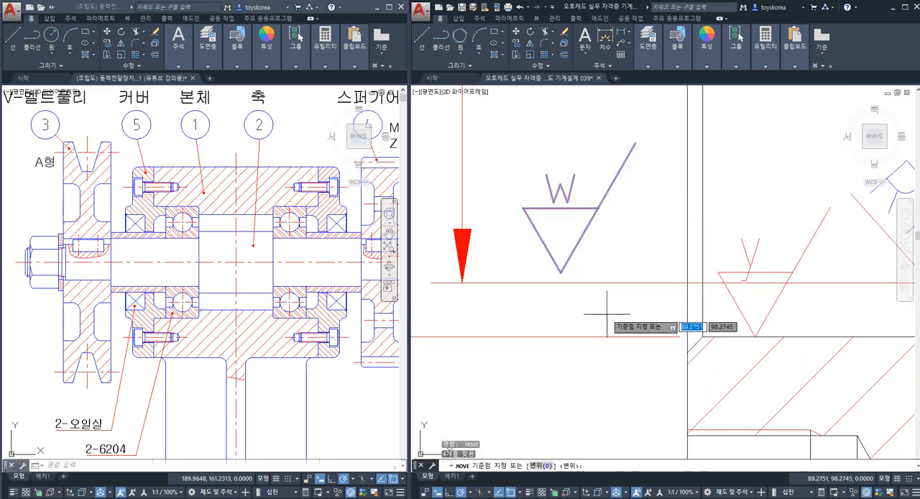
{"action": "left_click", "coordinate": [607, 314]}
{"action": "key", "text": "Escape"}
{"action": "scroll", "coordinate": [596, 318], "scroll_direction": "down", "scroll_amount": 4}
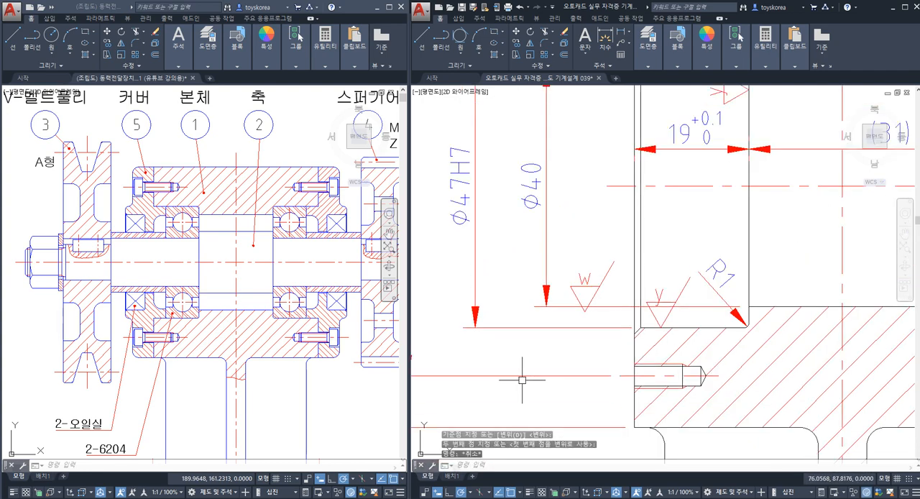
Step: Undo both moves of the w roughness symbol at the Ø40 extension line
{"action": "key", "text": "ctrl+z"}
{"action": "key", "text": "ctrl+z"}
{"action": "key", "text": "ctrl+z"}
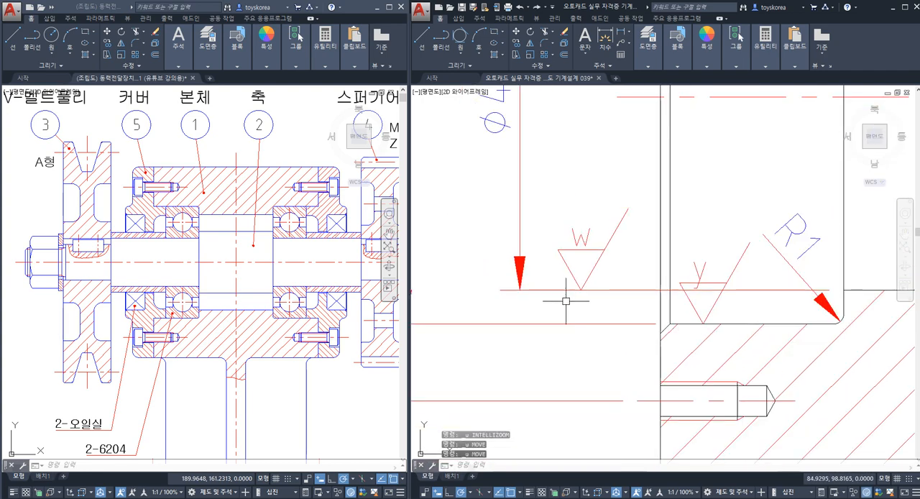
Step: Check the w symbol's tip against the Ø40 extension line and save the body drawing
{"action": "scroll", "coordinate": [573, 294], "scroll_direction": "up", "scroll_amount": 5}
{"action": "scroll", "coordinate": [597, 295], "scroll_direction": "down", "scroll_amount": 8}
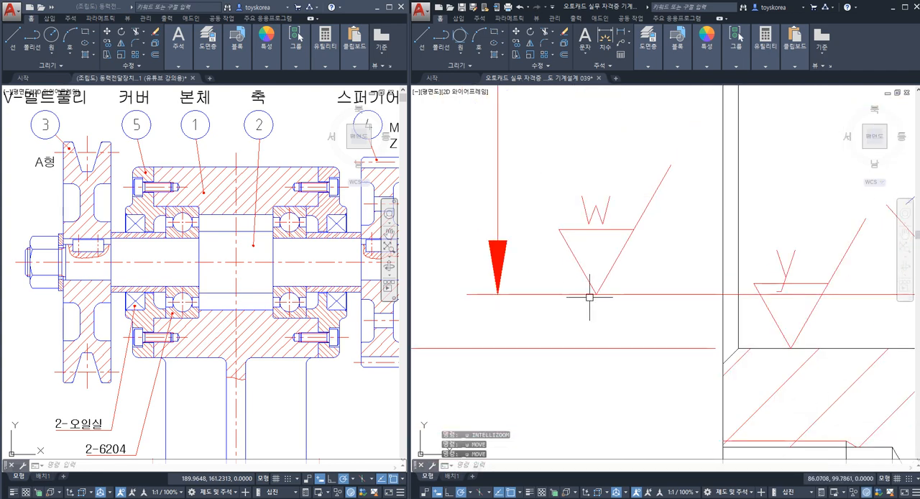
{"action": "middle_click_drag", "start_coordinate": [579, 286], "coordinate": [542, 257]}
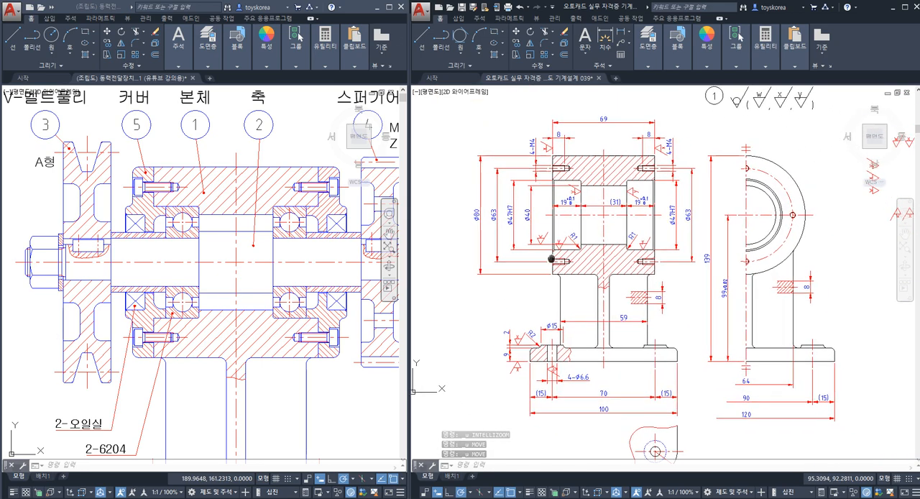
{"action": "key", "text": "ctrl+s"}
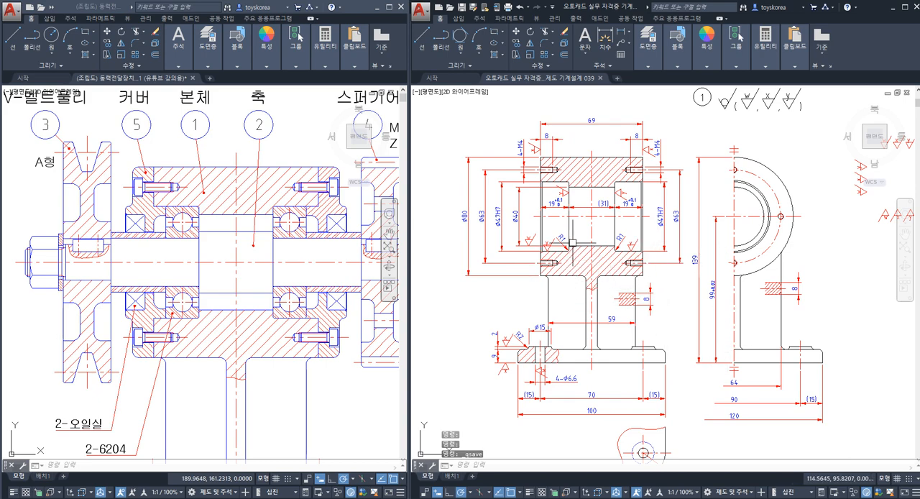
Step: Switch to the Notepad file 작업내용 039.txt, review its 표면거칠기 도면제도 title and work description, and return to the drawing
{"action": "left_click", "coordinate": [332, 496]}
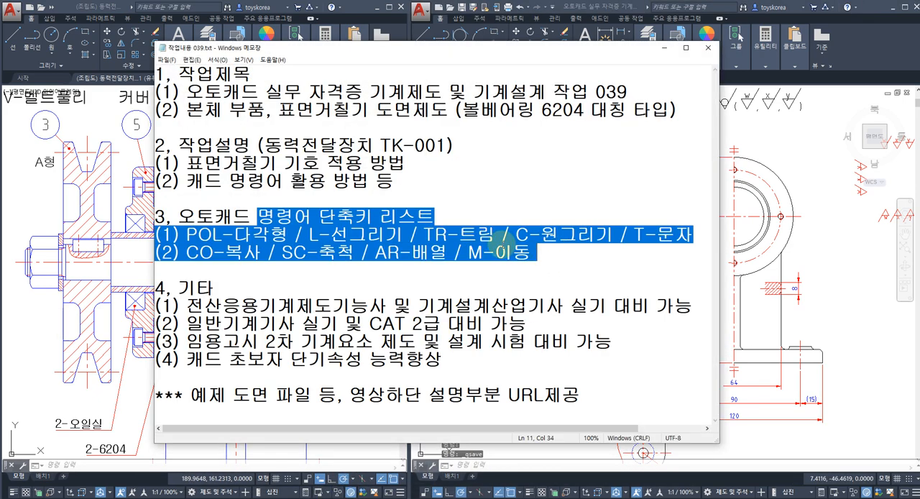
{"action": "left_click", "coordinate": [357, 148]}
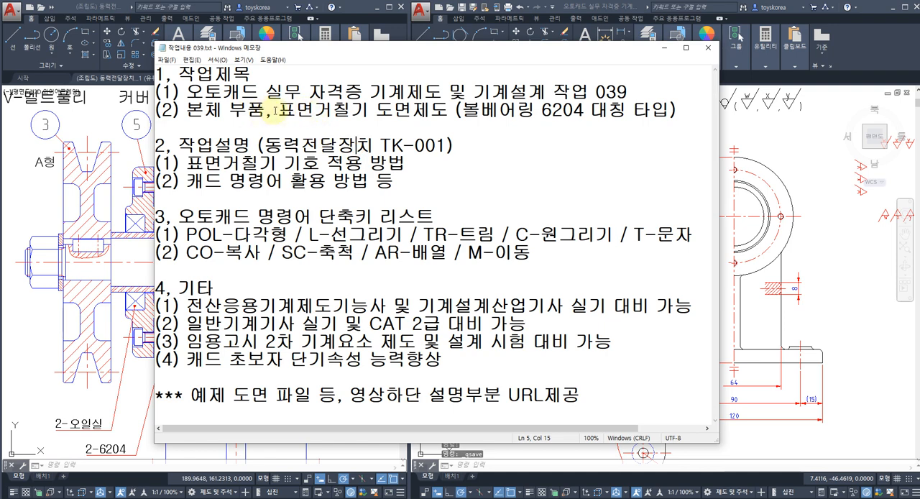
{"action": "left_click_drag", "start_coordinate": [273, 110], "coordinate": [449, 110]}
{"action": "left_click", "coordinate": [428, 179]}
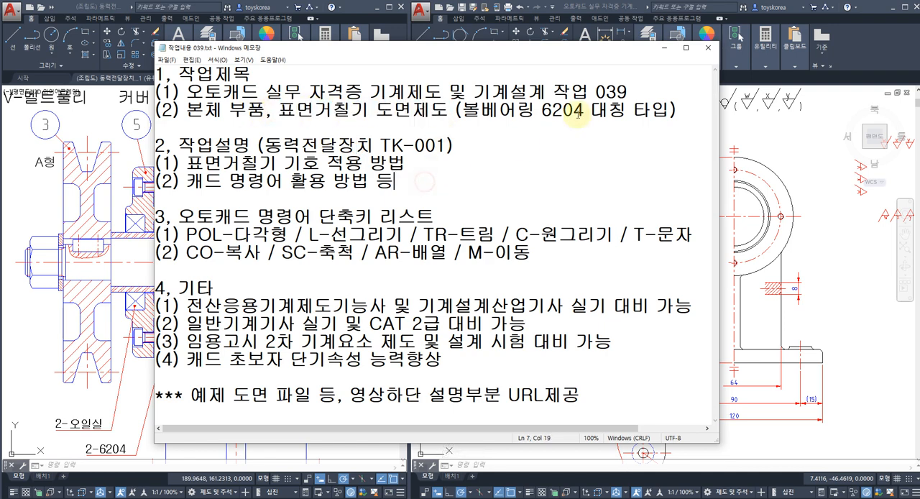
{"action": "left_click", "coordinate": [664, 48]}
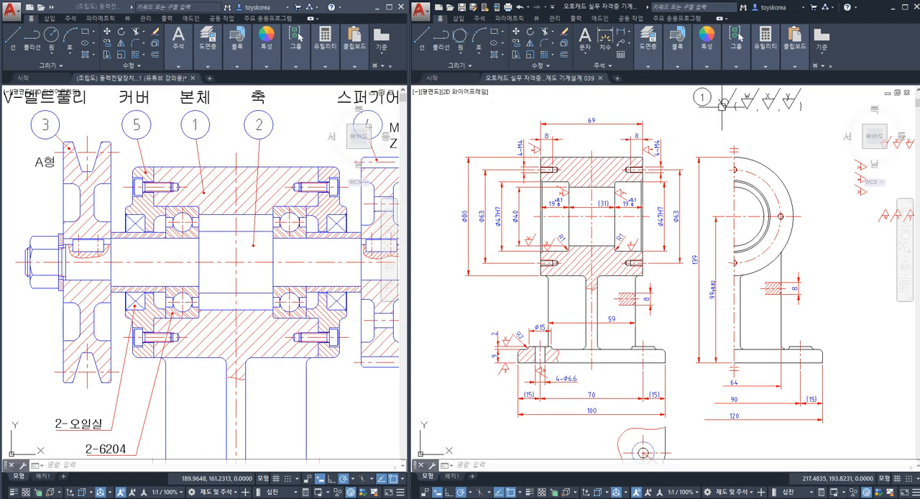